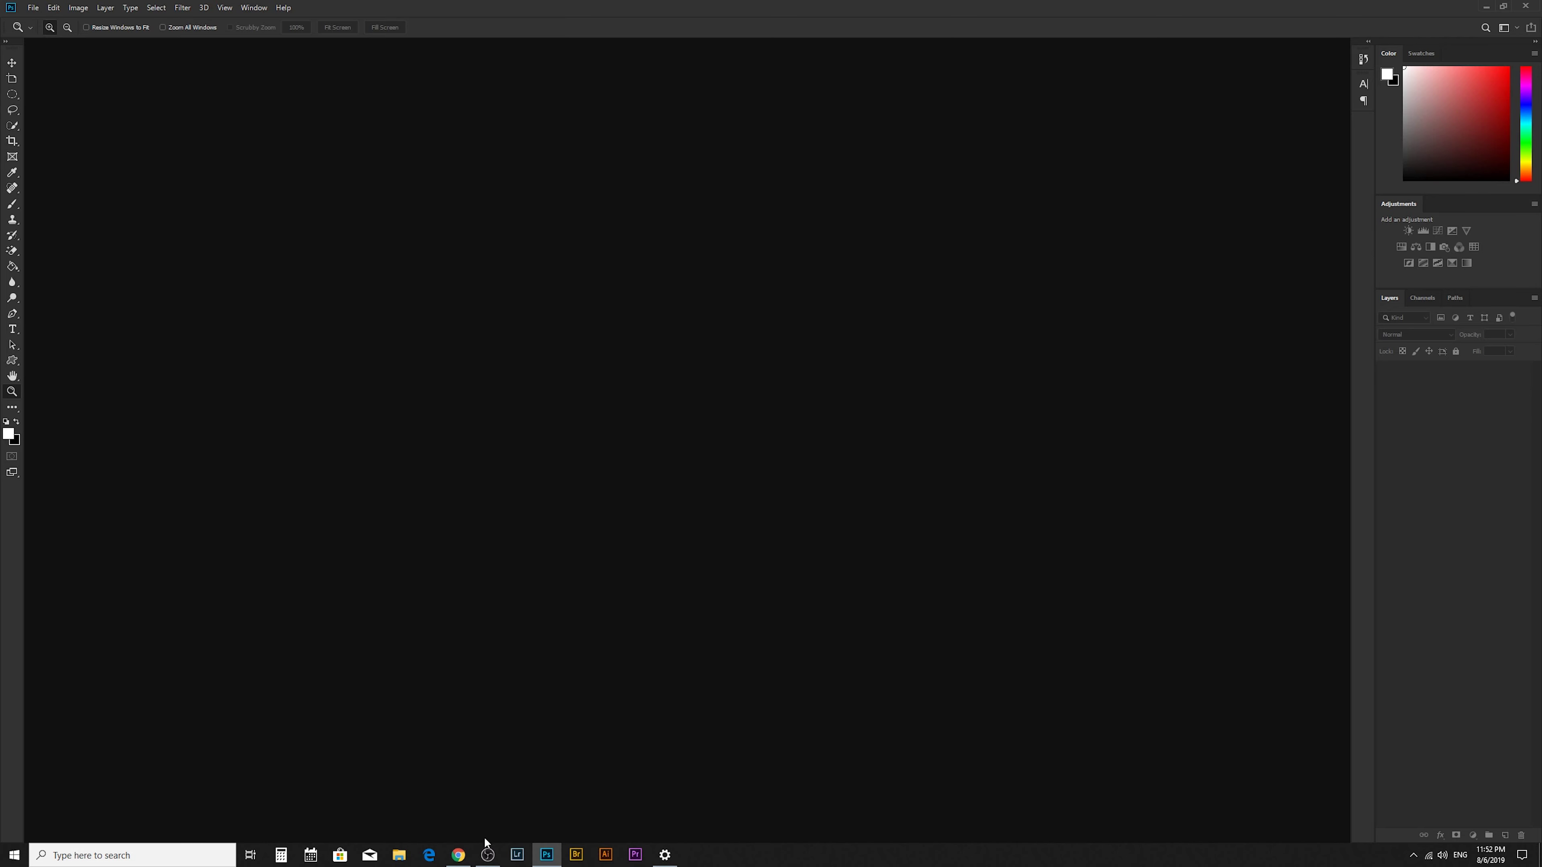
- Switch from Photoshop to the browser's Google Images results for kfc
{"action": "left_click", "coordinate": [458, 855]}
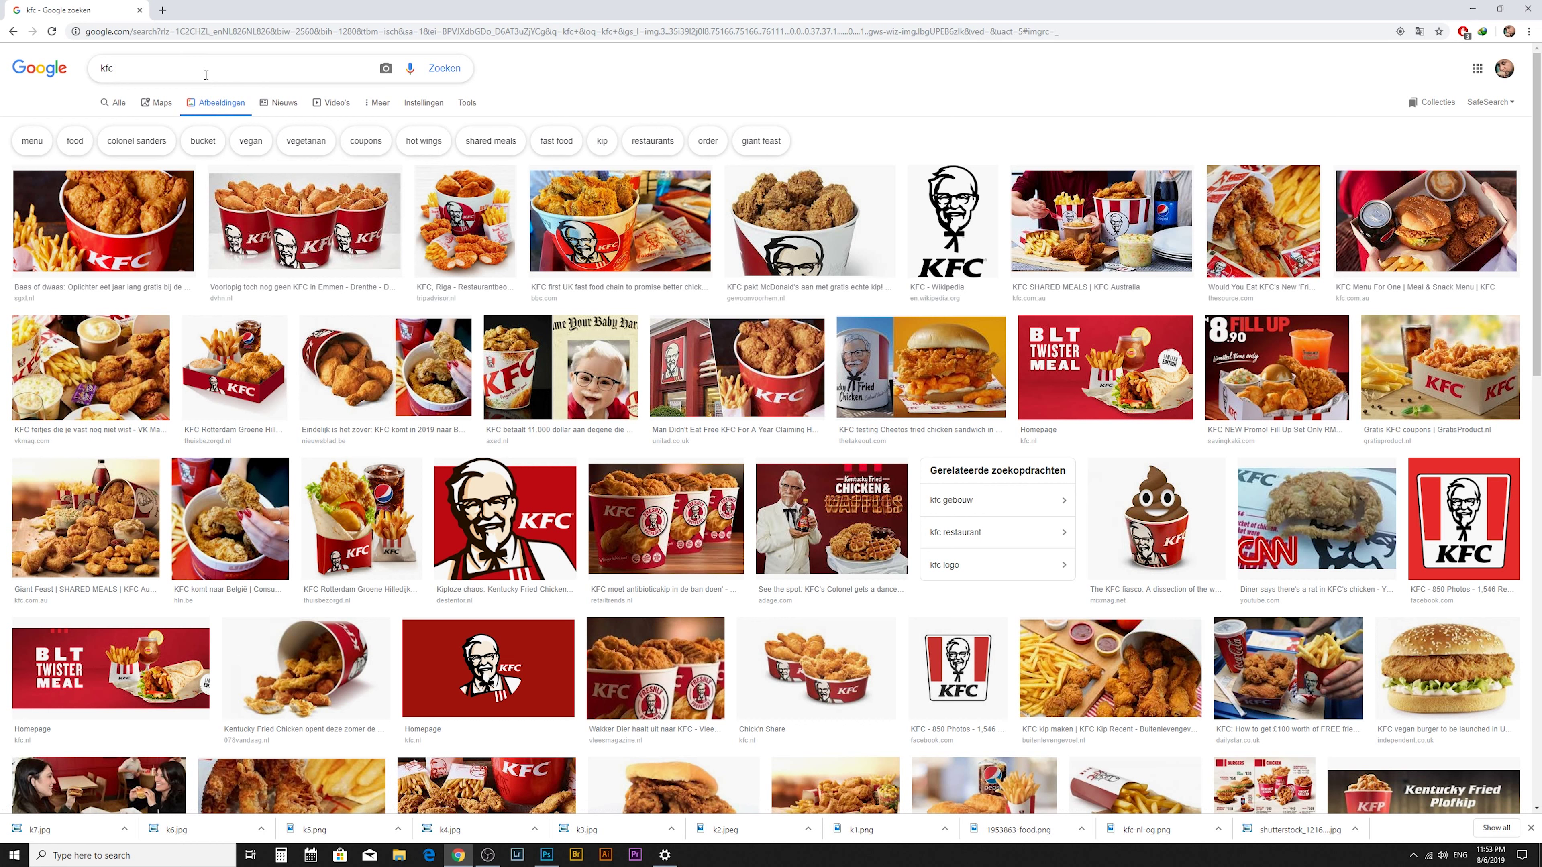
- Search Google Images for 'kfc logo'
{"action": "left_click", "coordinate": [178, 70]}
{"action": "type", "text": "logo"}
{"action": "key", "text": "Return"}
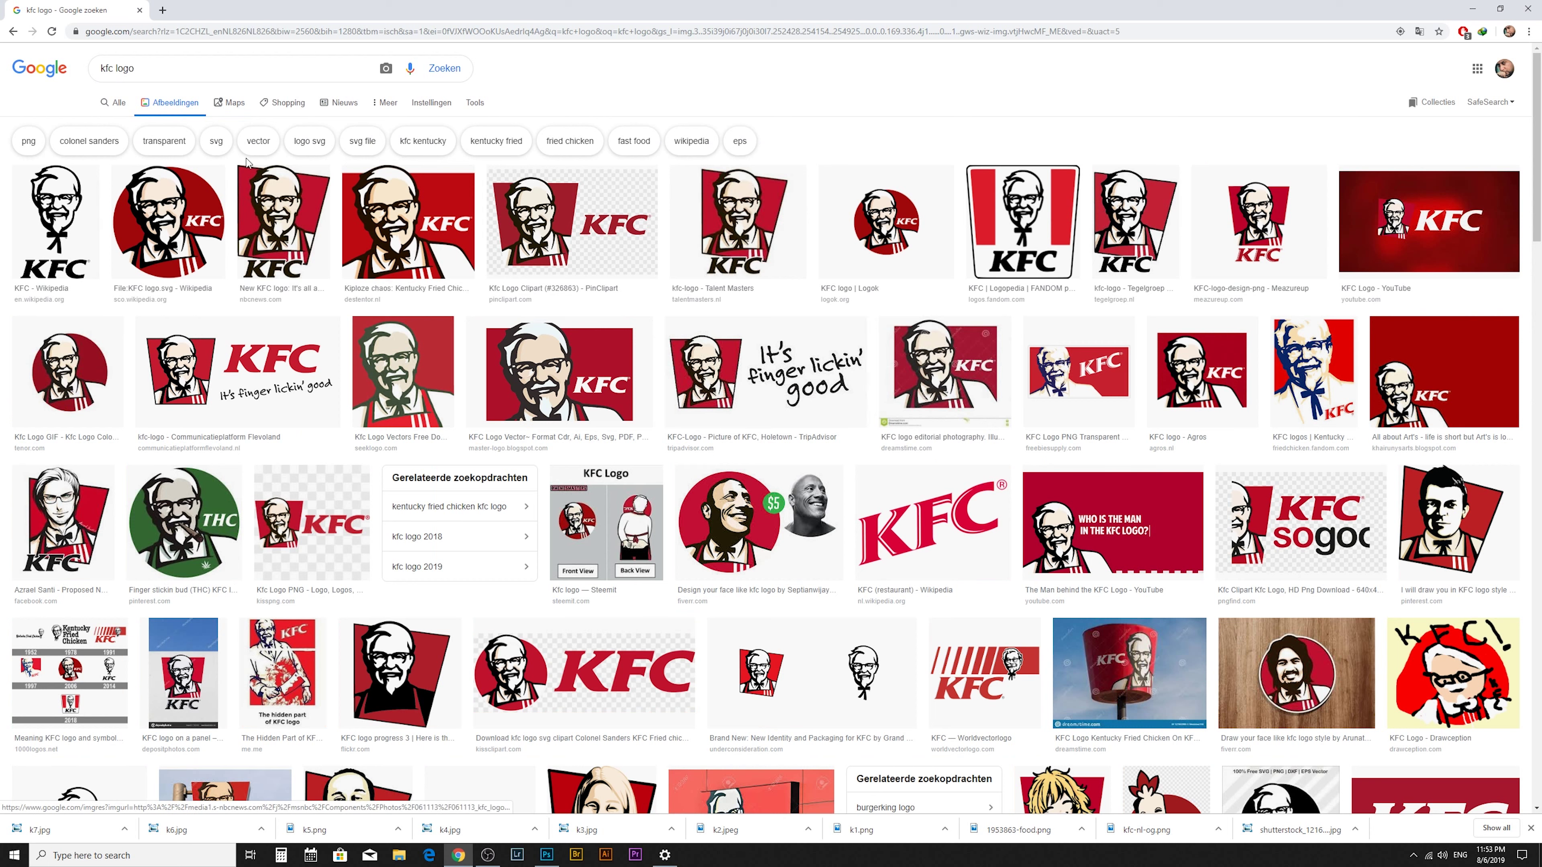
- Search 'kfc menu' instead, go back to the kfc results, and return to Photoshop
{"action": "left_click_drag", "start_coordinate": [117, 69], "coordinate": [129, 69]}
{"action": "left_click", "coordinate": [119, 69]}
{"action": "double_click", "coordinate": [124, 69]}
{"action": "key", "text": "BackSpace"}
{"action": "type", "text": "menu"}
{"action": "key", "text": "Return"}
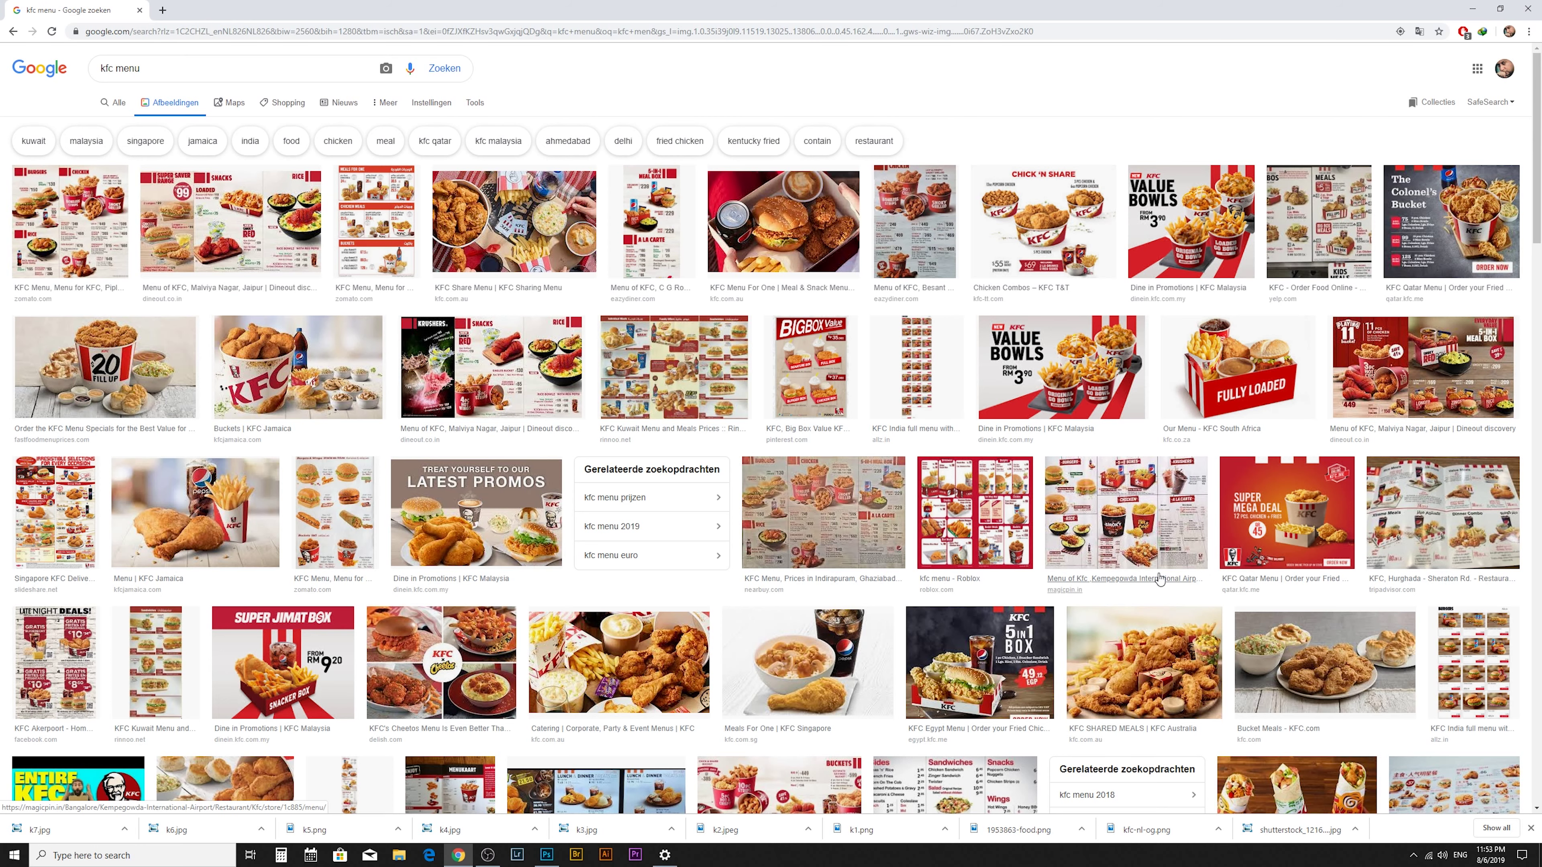
{"action": "key", "text": "alt+Left"}
{"action": "key", "text": "alt+Left"}
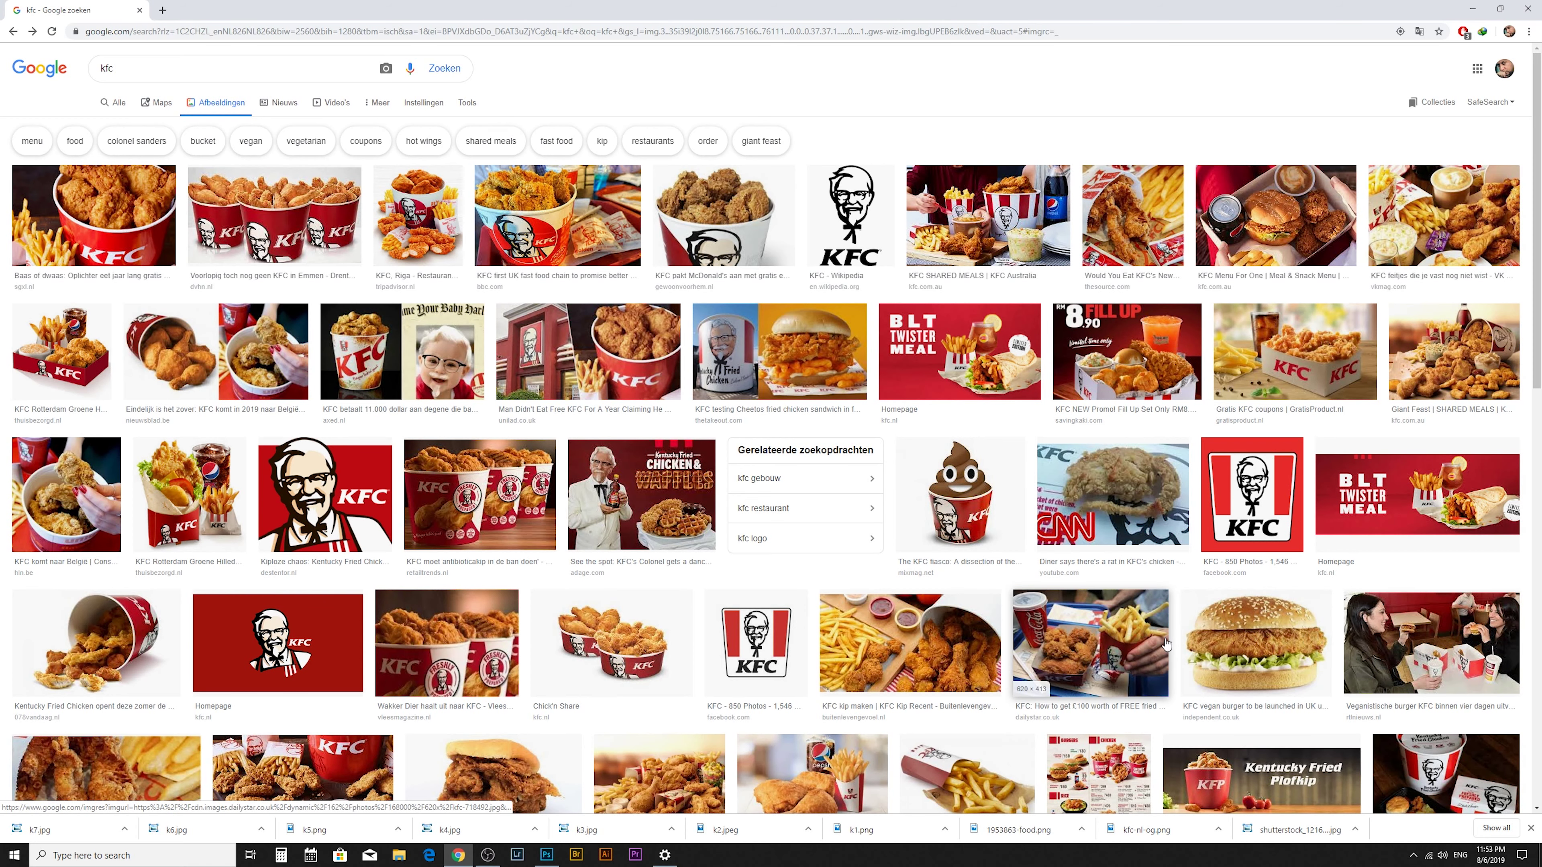
{"action": "left_click", "coordinate": [546, 855]}
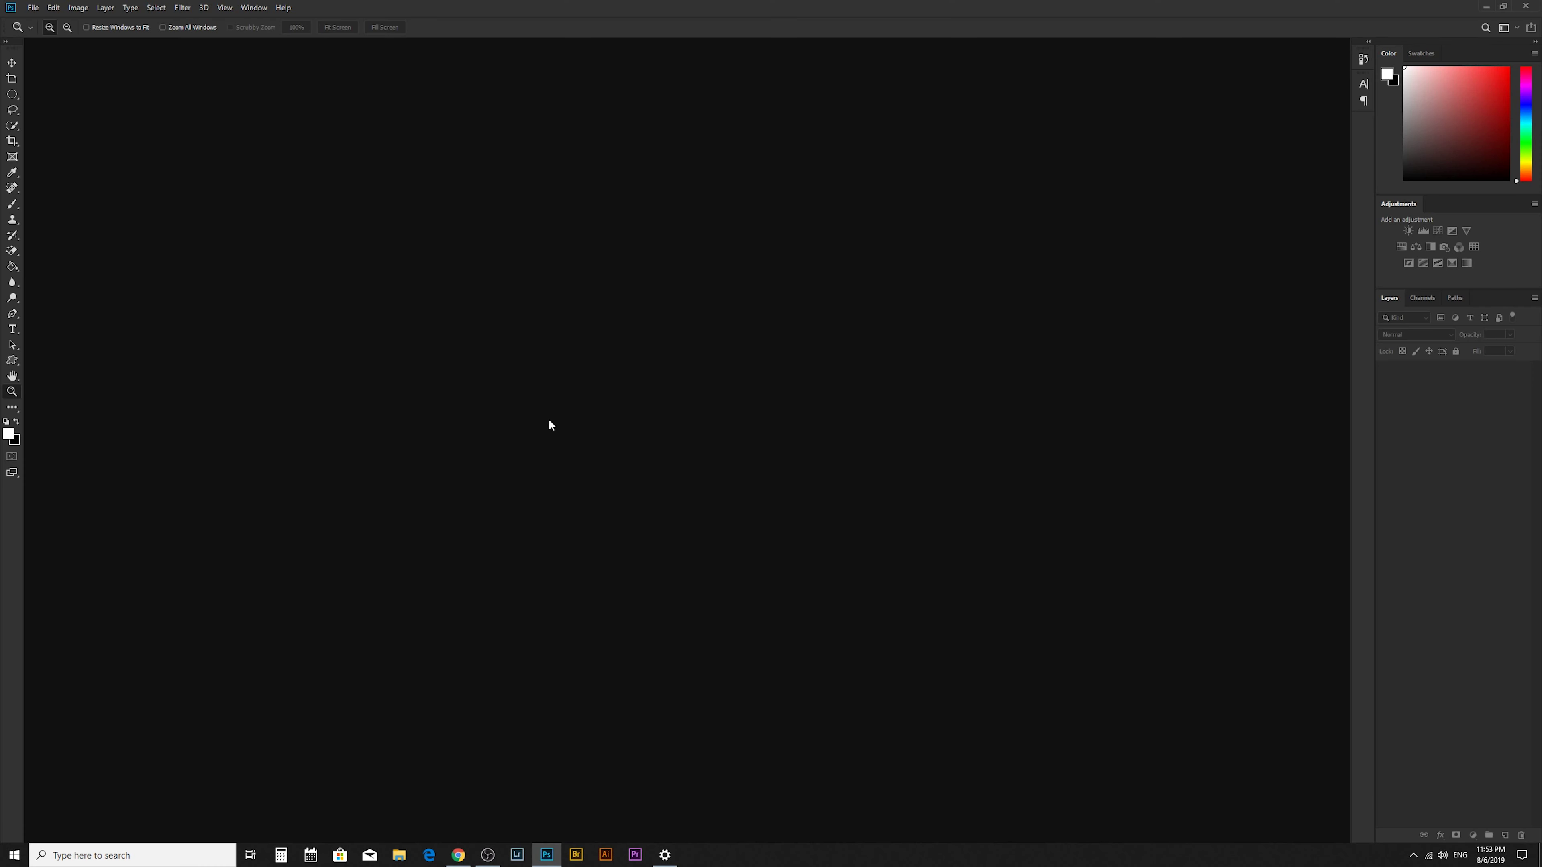
- Show the KFC folder's images as extra large icons in the Open dialog, then return to the browser
{"action": "key", "text": "ctrl+o"}
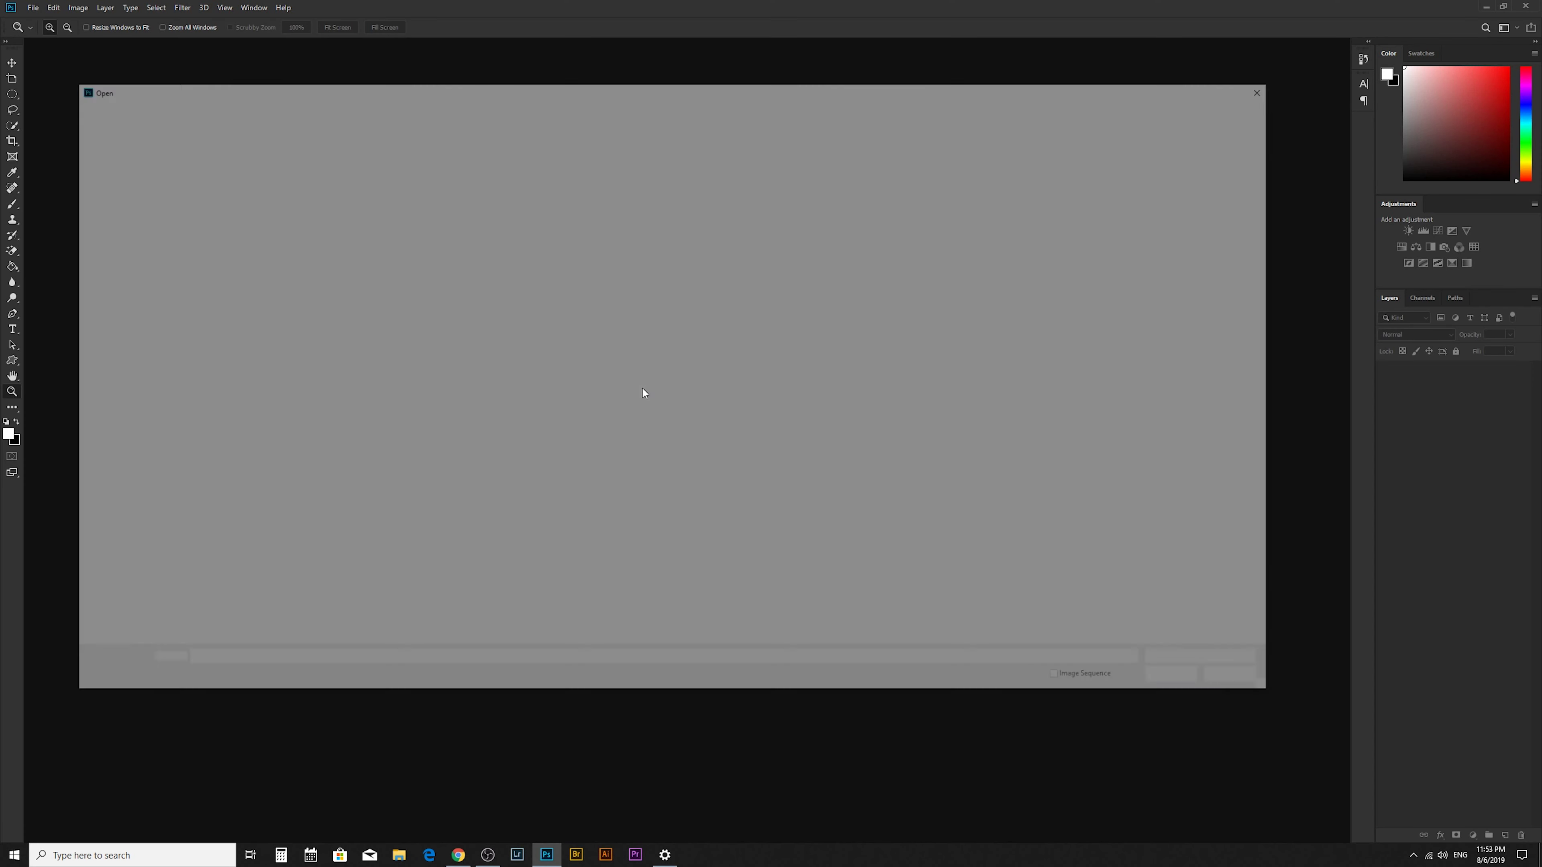
{"action": "right_click", "coordinate": [618, 322]}
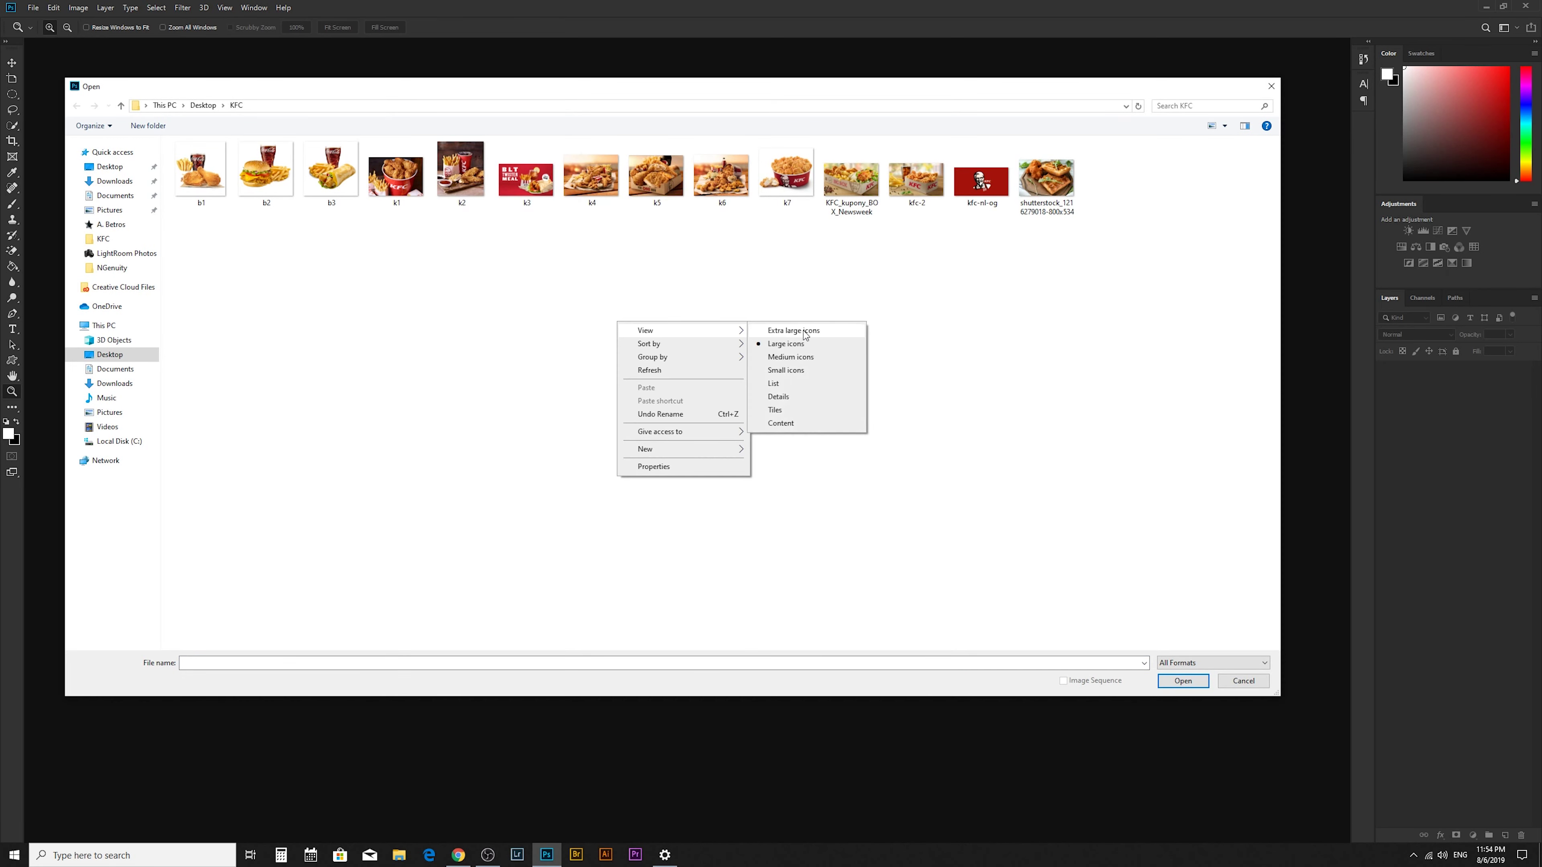
{"action": "mouse_move", "coordinate": [650, 330]}
{"action": "left_click", "coordinate": [789, 331]}
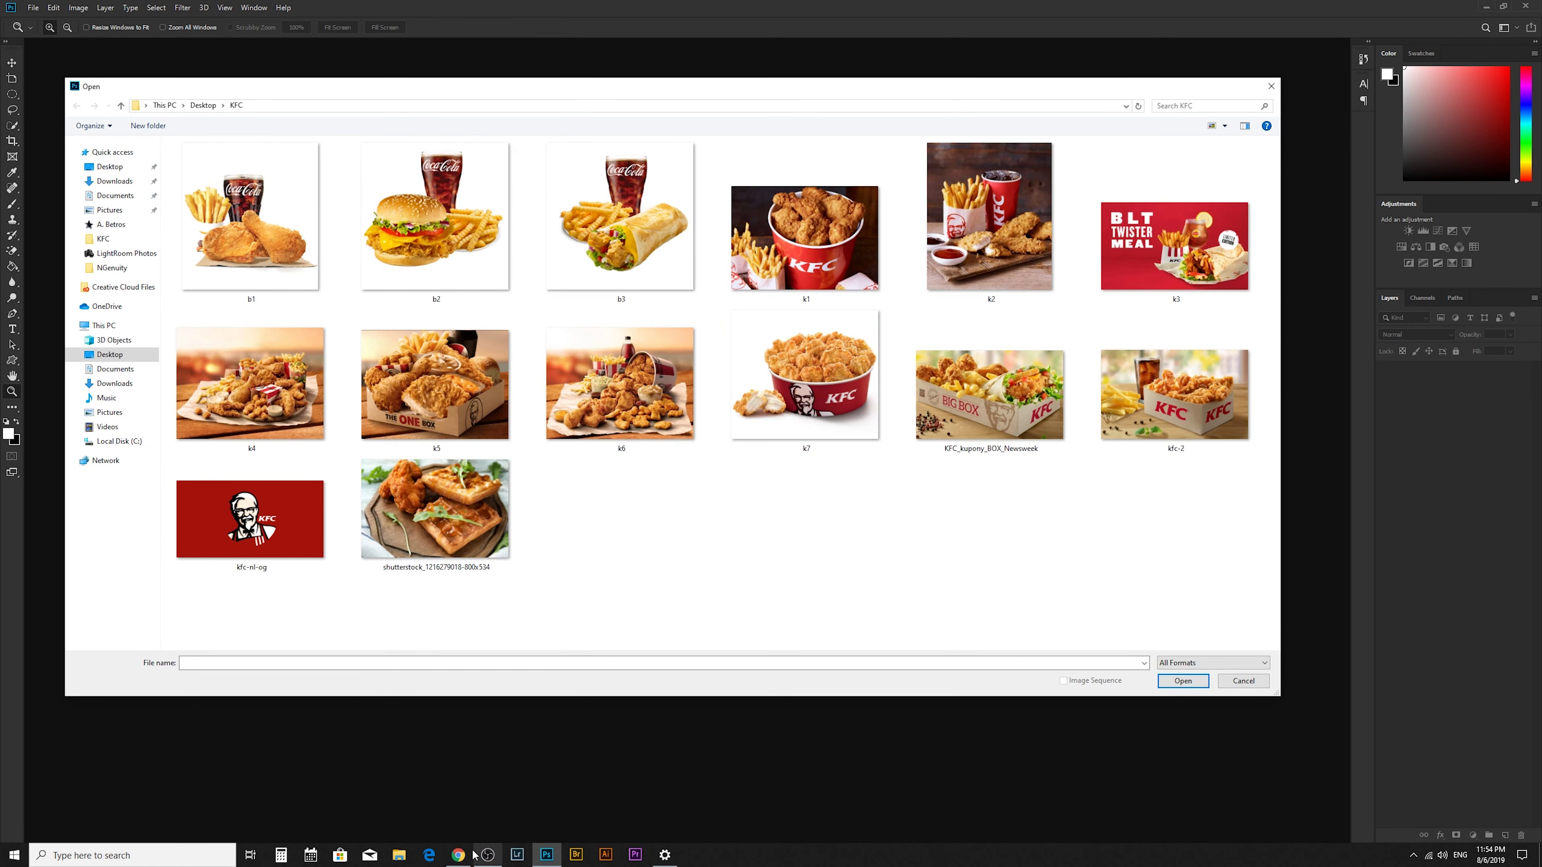
{"action": "left_click", "coordinate": [458, 855]}
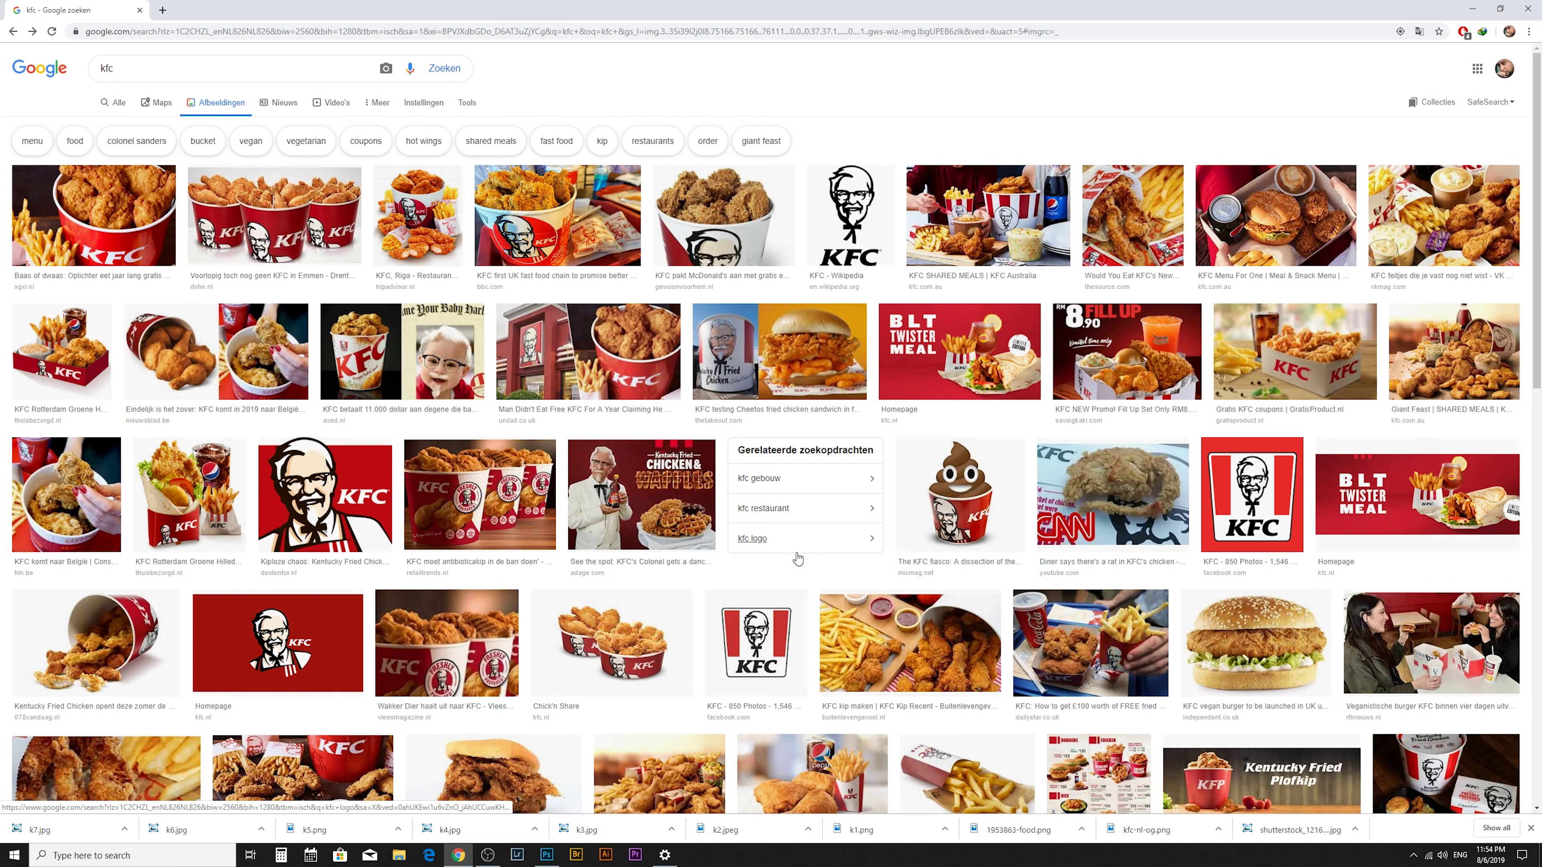
- Preview the Gratis KFC coupons, Big Box and Mega Box Big Krunch photos, then go back to Photoshop
{"action": "left_click", "coordinate": [1318, 340]}
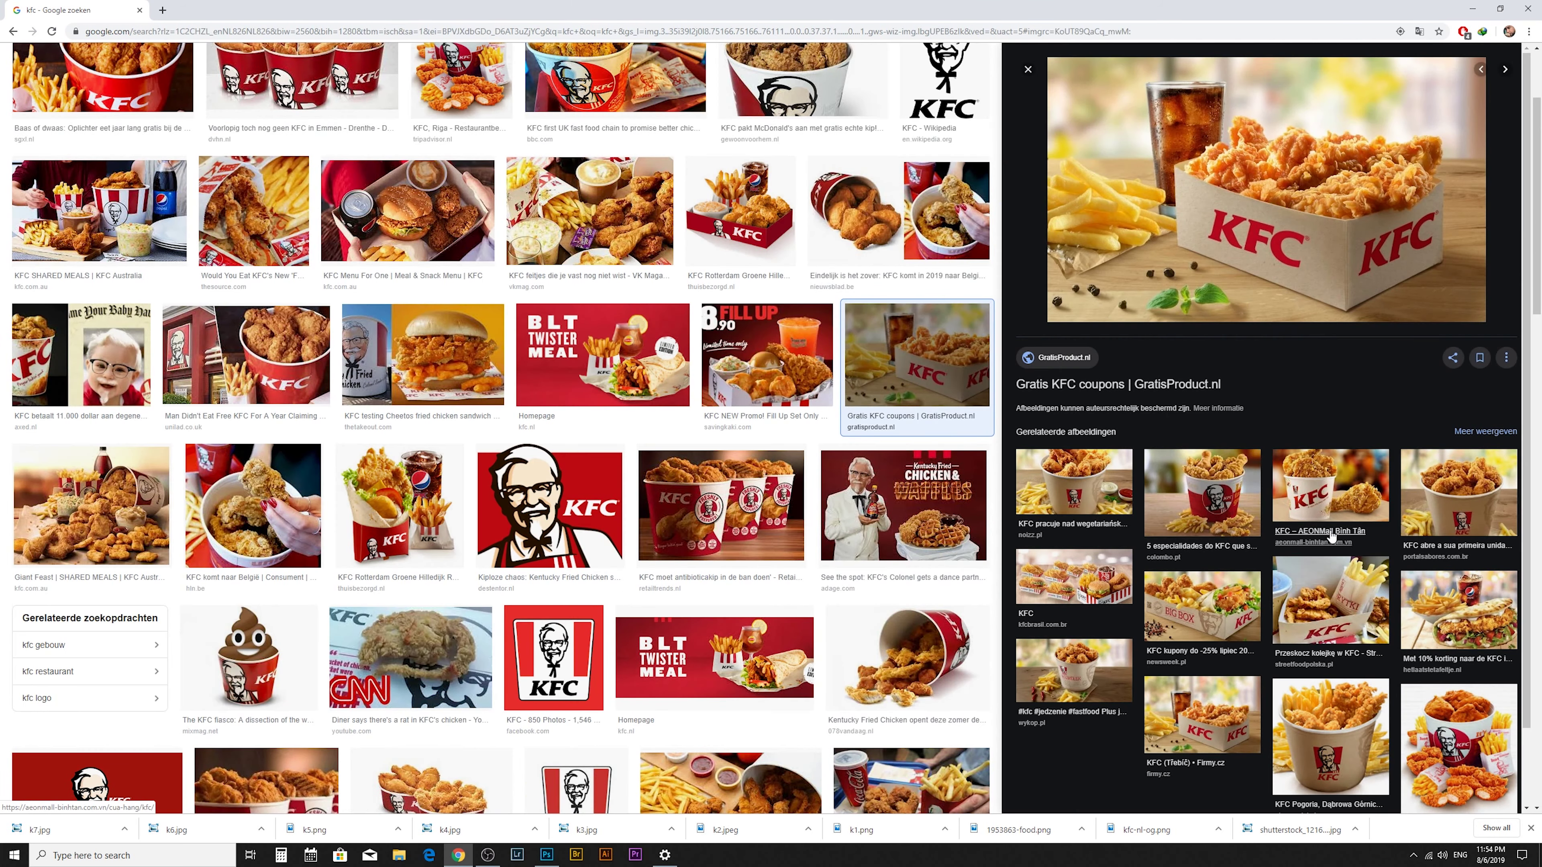
{"action": "left_click", "coordinate": [1207, 603]}
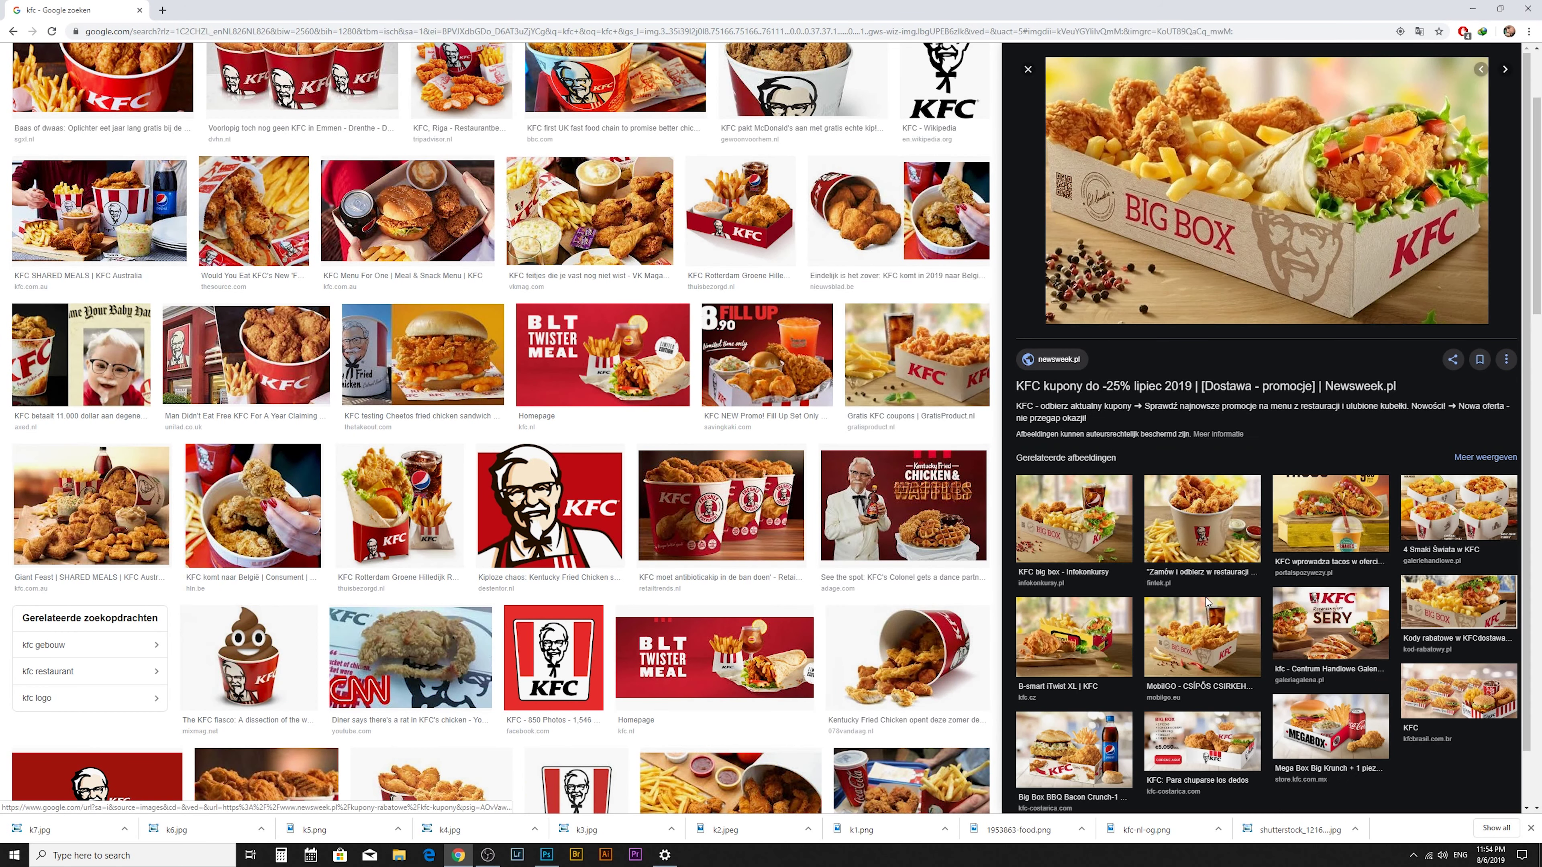
{"action": "left_click", "coordinate": [1332, 723]}
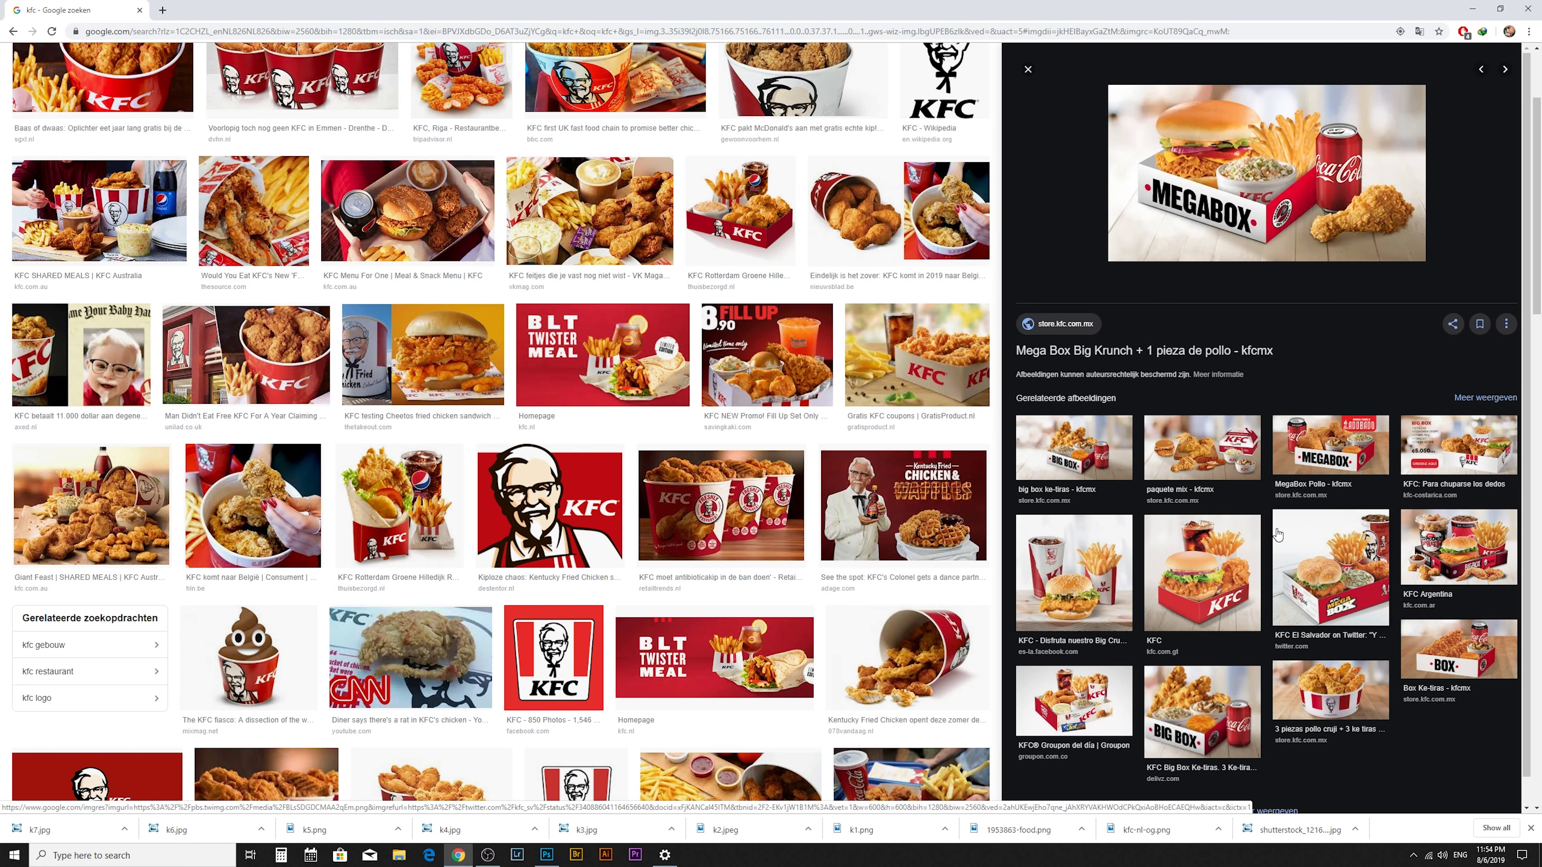
{"action": "key", "text": "alt+Tab"}
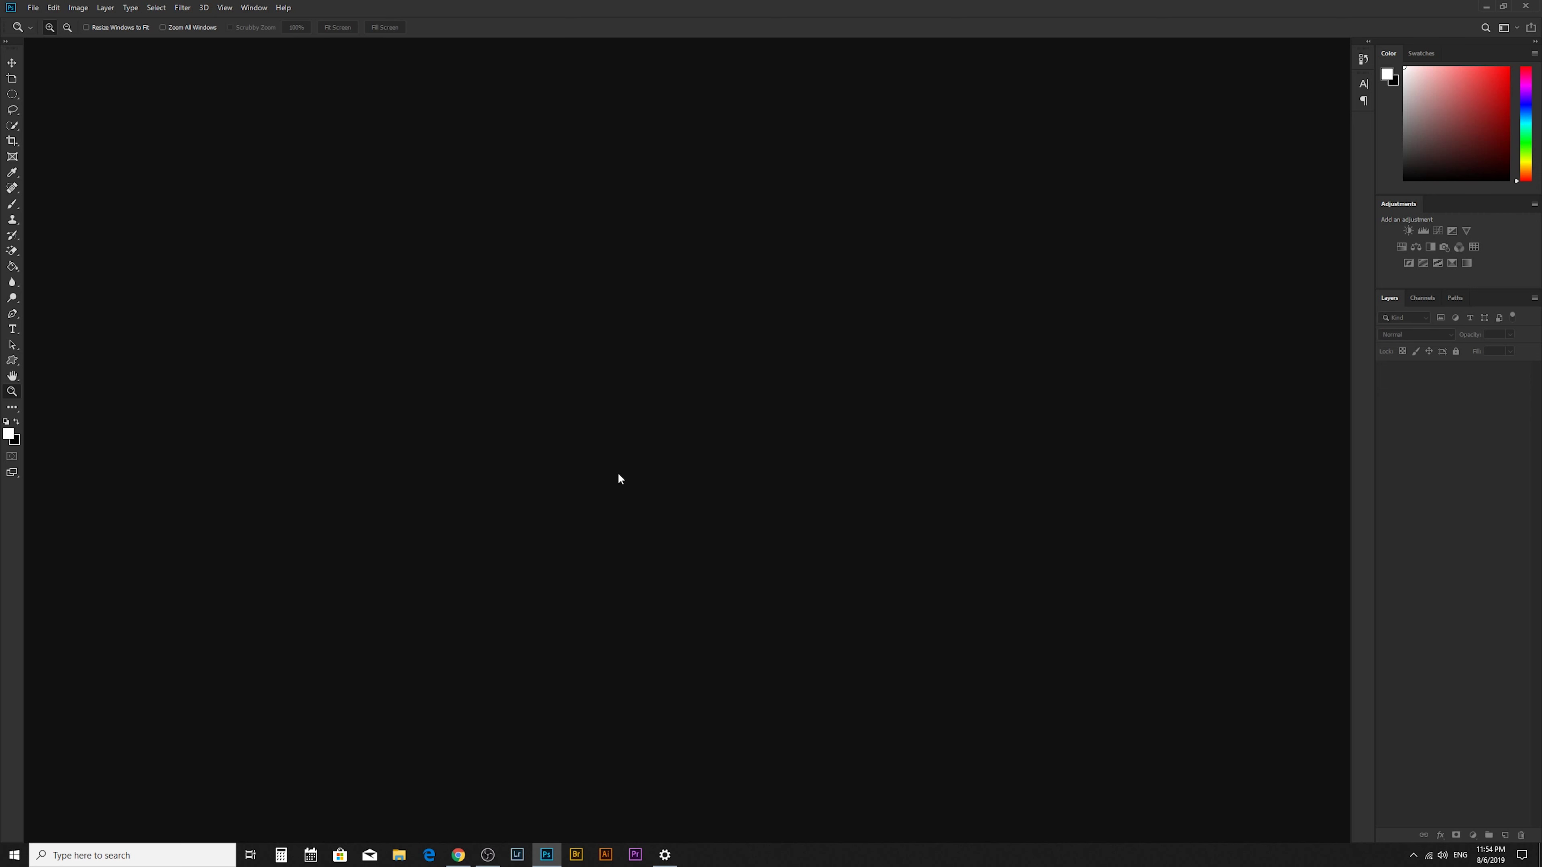
- Create a new 3300 x 3300 px white document
{"action": "left_click", "coordinate": [33, 8]}
{"action": "left_click", "coordinate": [49, 23]}
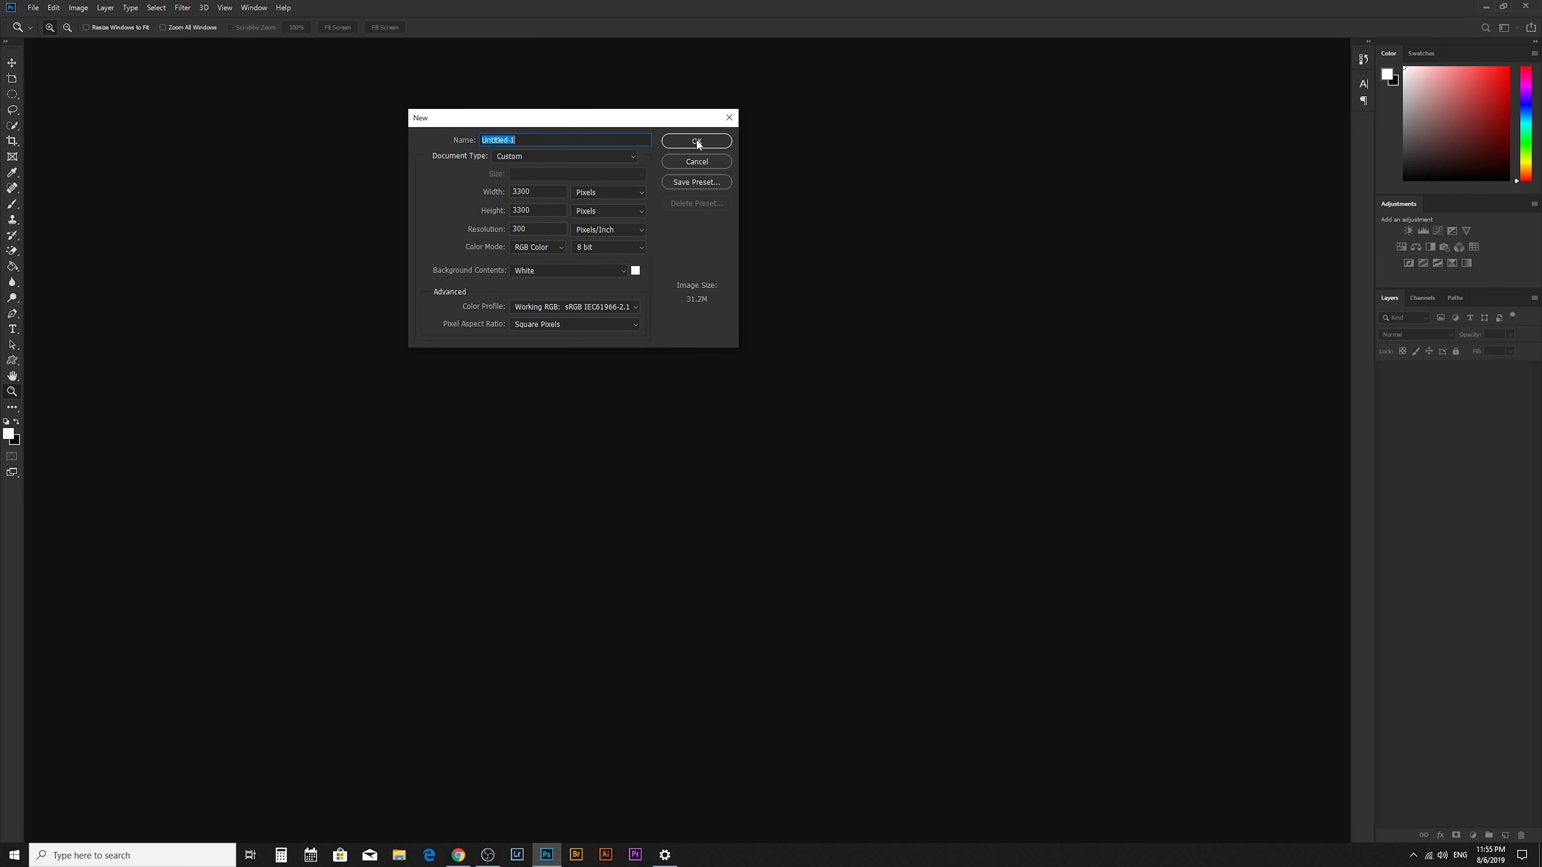
{"action": "left_click", "coordinate": [626, 191]}
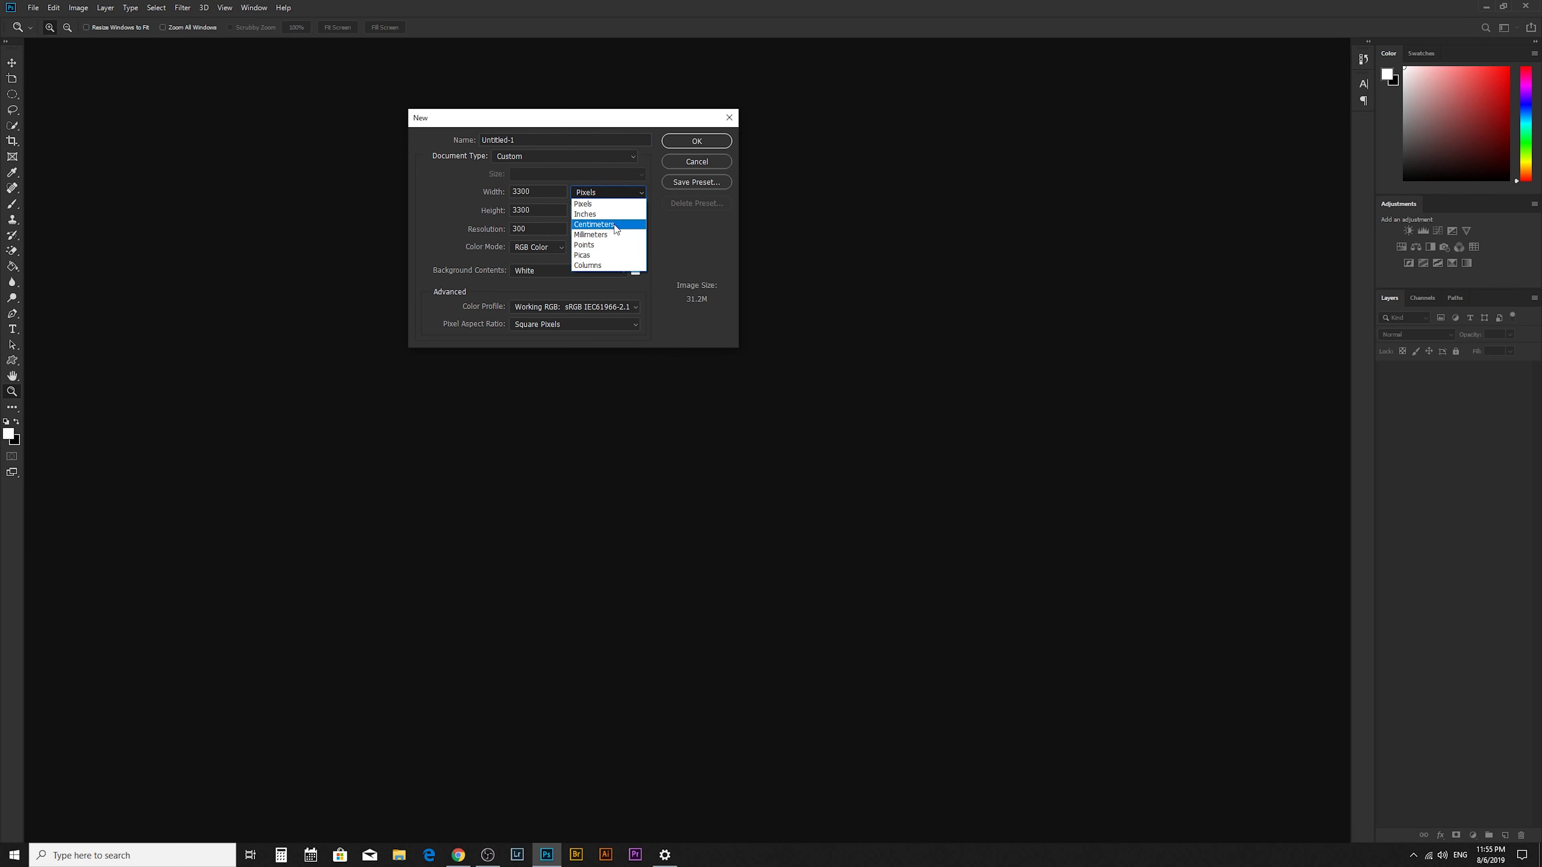
{"action": "left_click", "coordinate": [622, 191]}
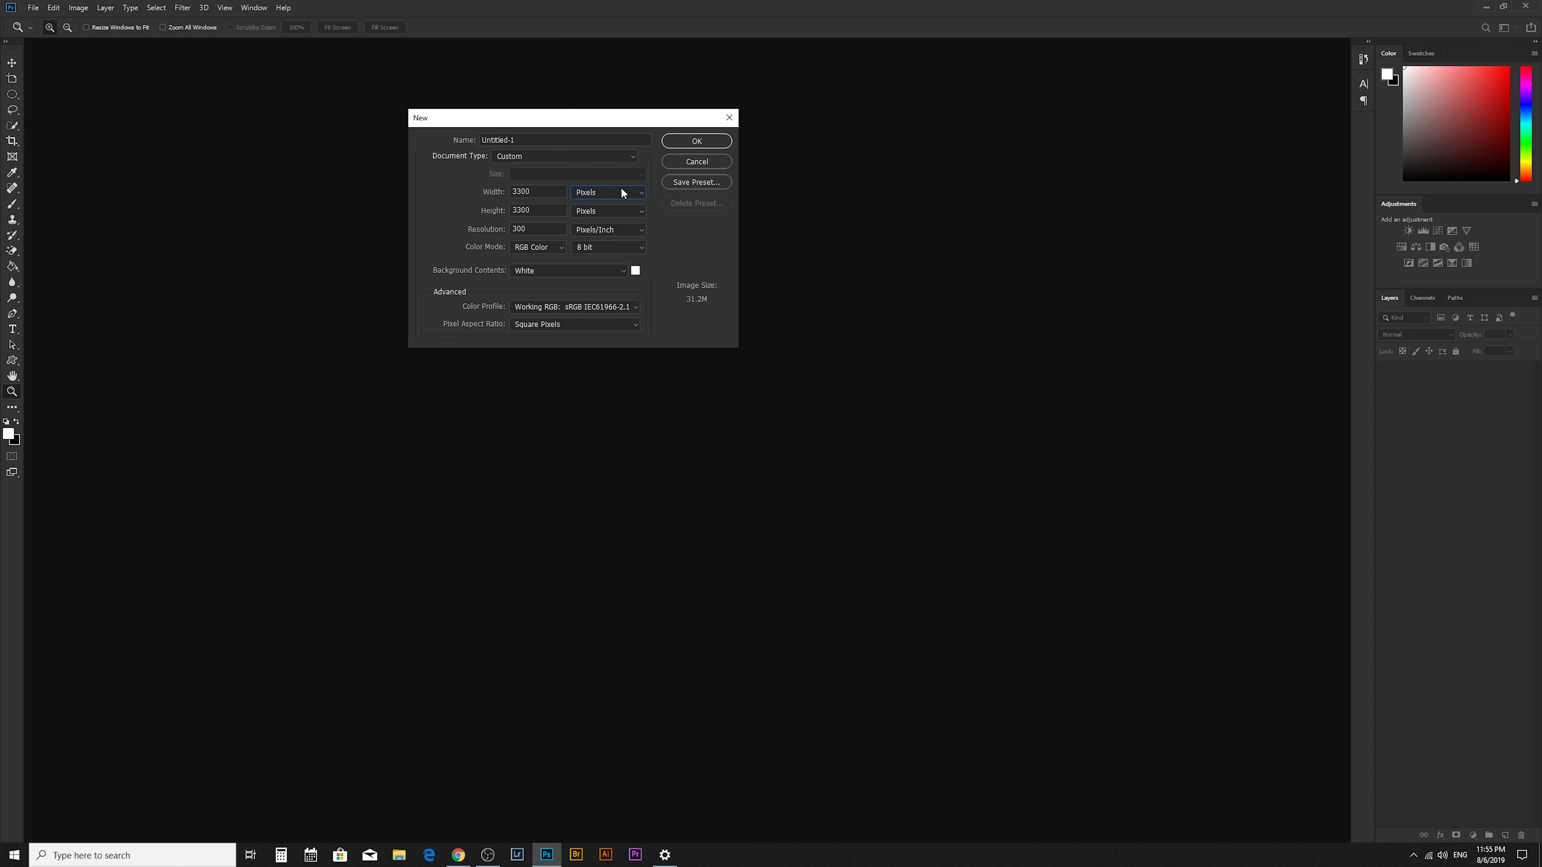
{"action": "left_click", "coordinate": [702, 140]}
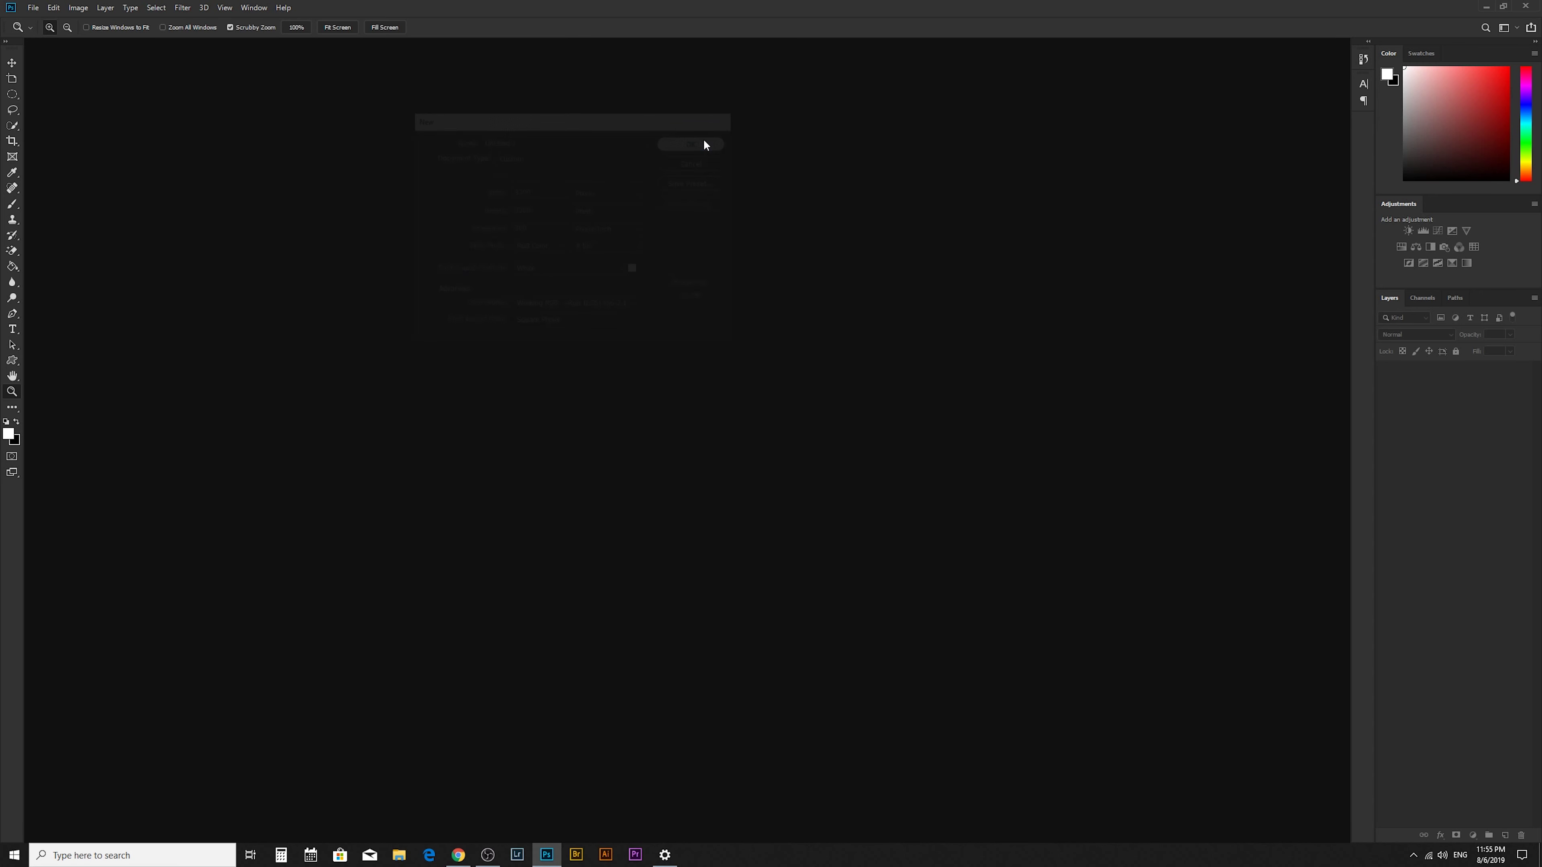
- Crop the canvas to a tall portrait shape about 4.6 inches wide
{"action": "key", "text": "c"}
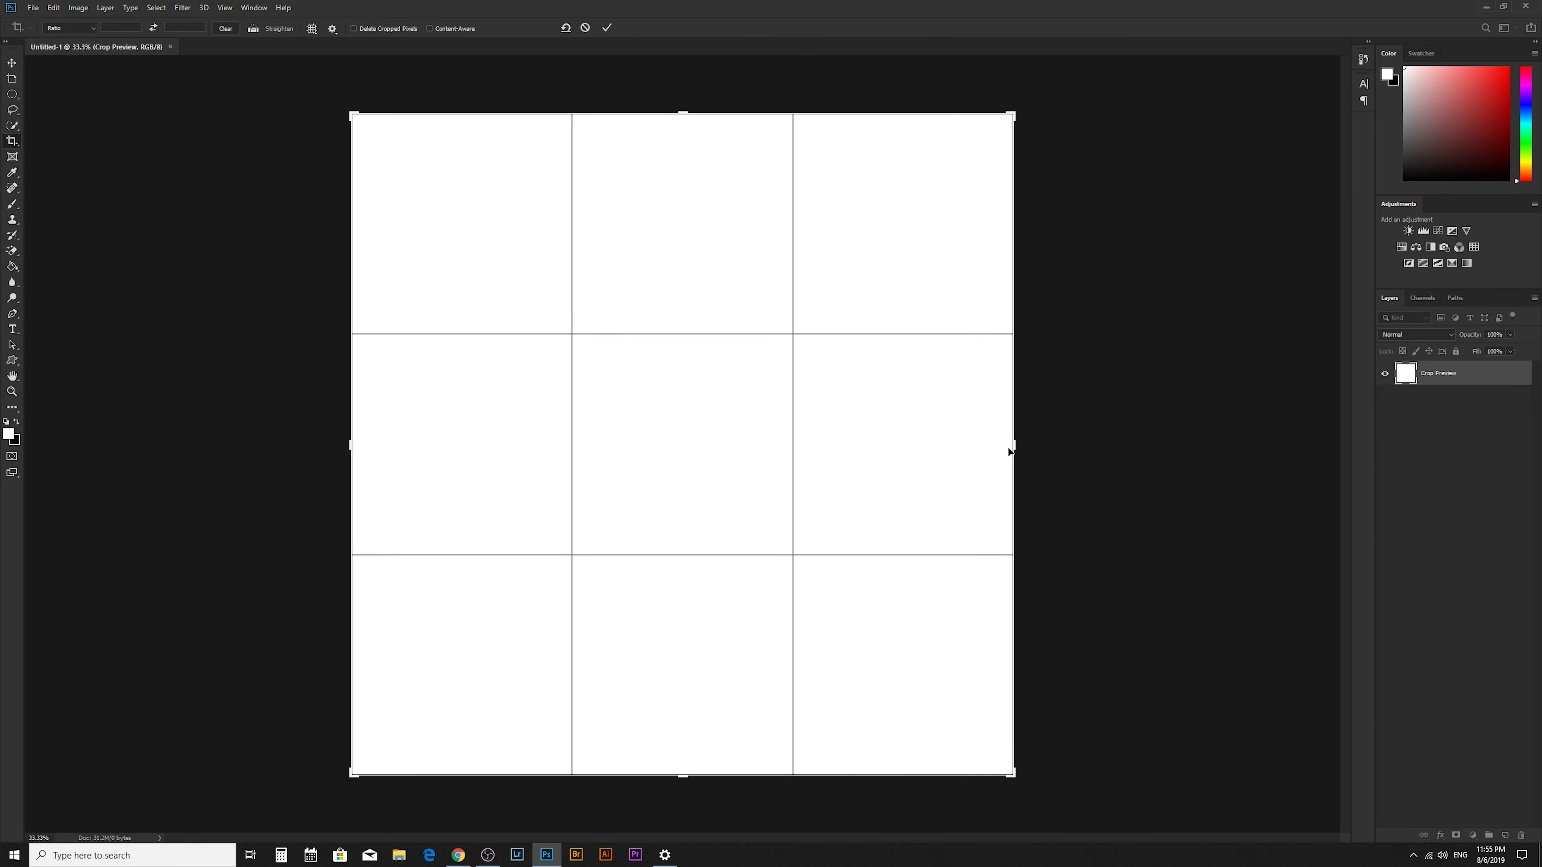
{"action": "left_click_drag", "start_coordinate": [1009, 451], "coordinate": [853, 446]}
{"action": "left_click_drag", "start_coordinate": [685, 782], "coordinate": [683, 650]}
{"action": "left_click_drag", "start_coordinate": [850, 447], "coordinate": [823, 452]}
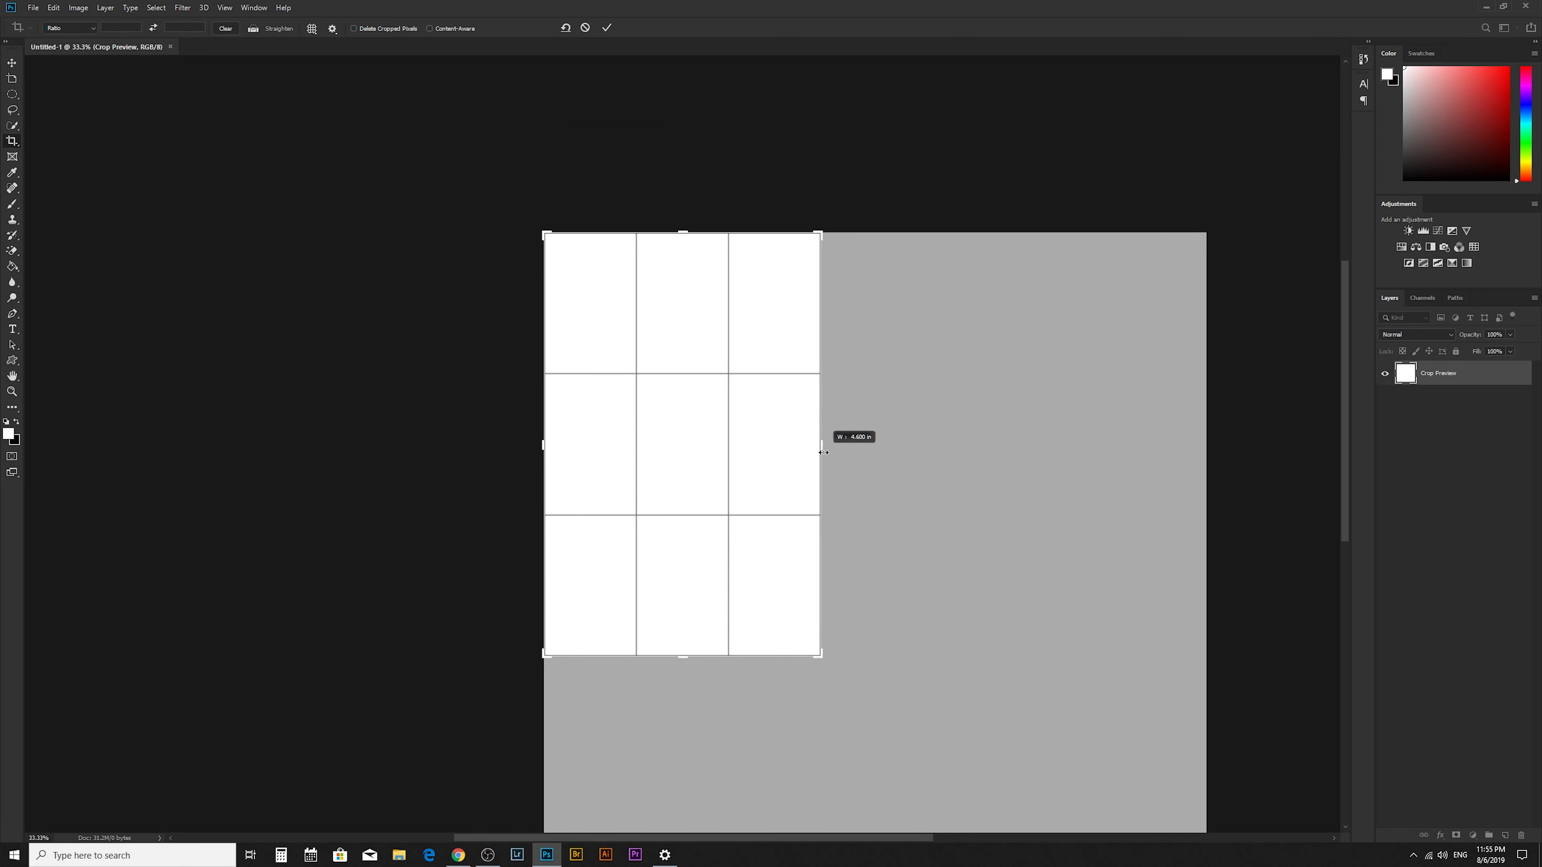
{"action": "key", "text": "Return"}
{"action": "key", "text": "z"}
{"action": "scroll", "coordinate": [764, 433], "scroll_direction": "up", "scroll_amount": 2}
{"action": "scroll", "coordinate": [770, 434], "scroll_direction": "up", "scroll_amount": 2}
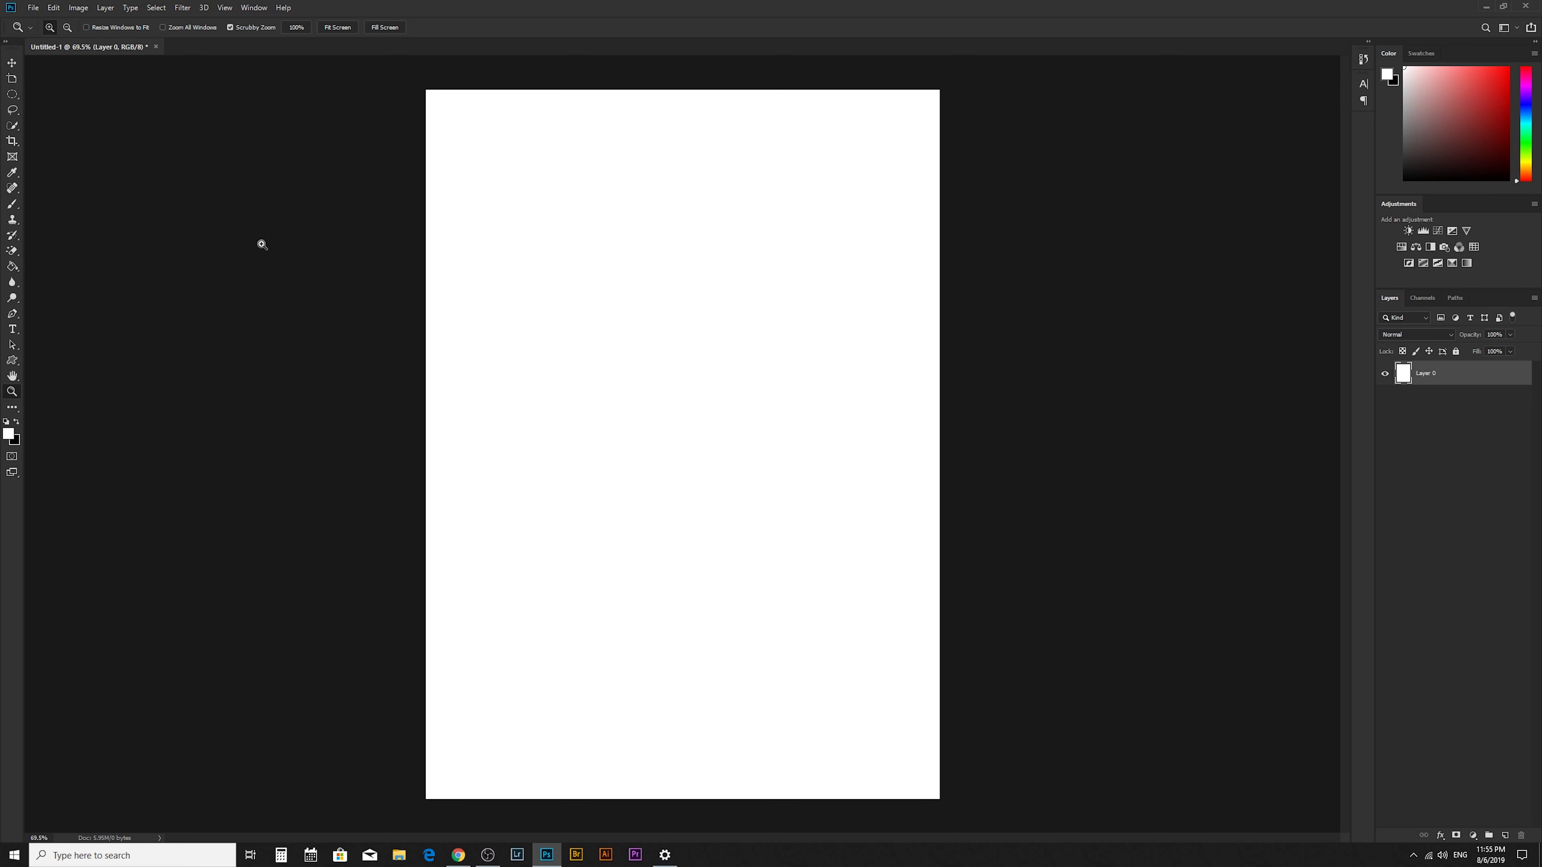
- Open kfc-nl-og.png and sample the logo's red as the foreground colour
{"action": "left_click", "coordinate": [34, 7]}
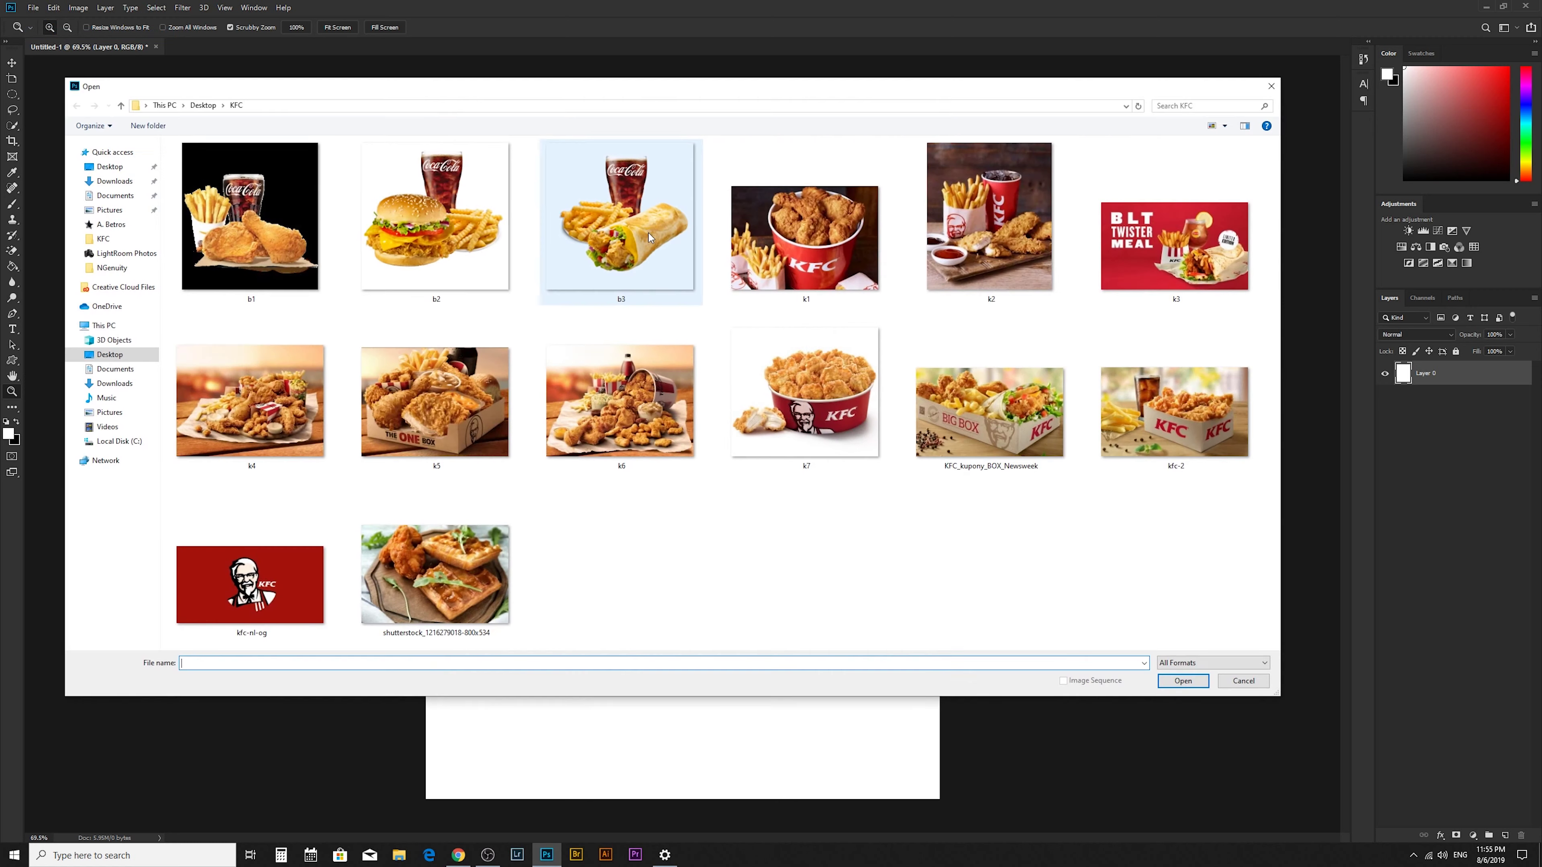
{"action": "mouse_move", "coordinate": [642, 231]}
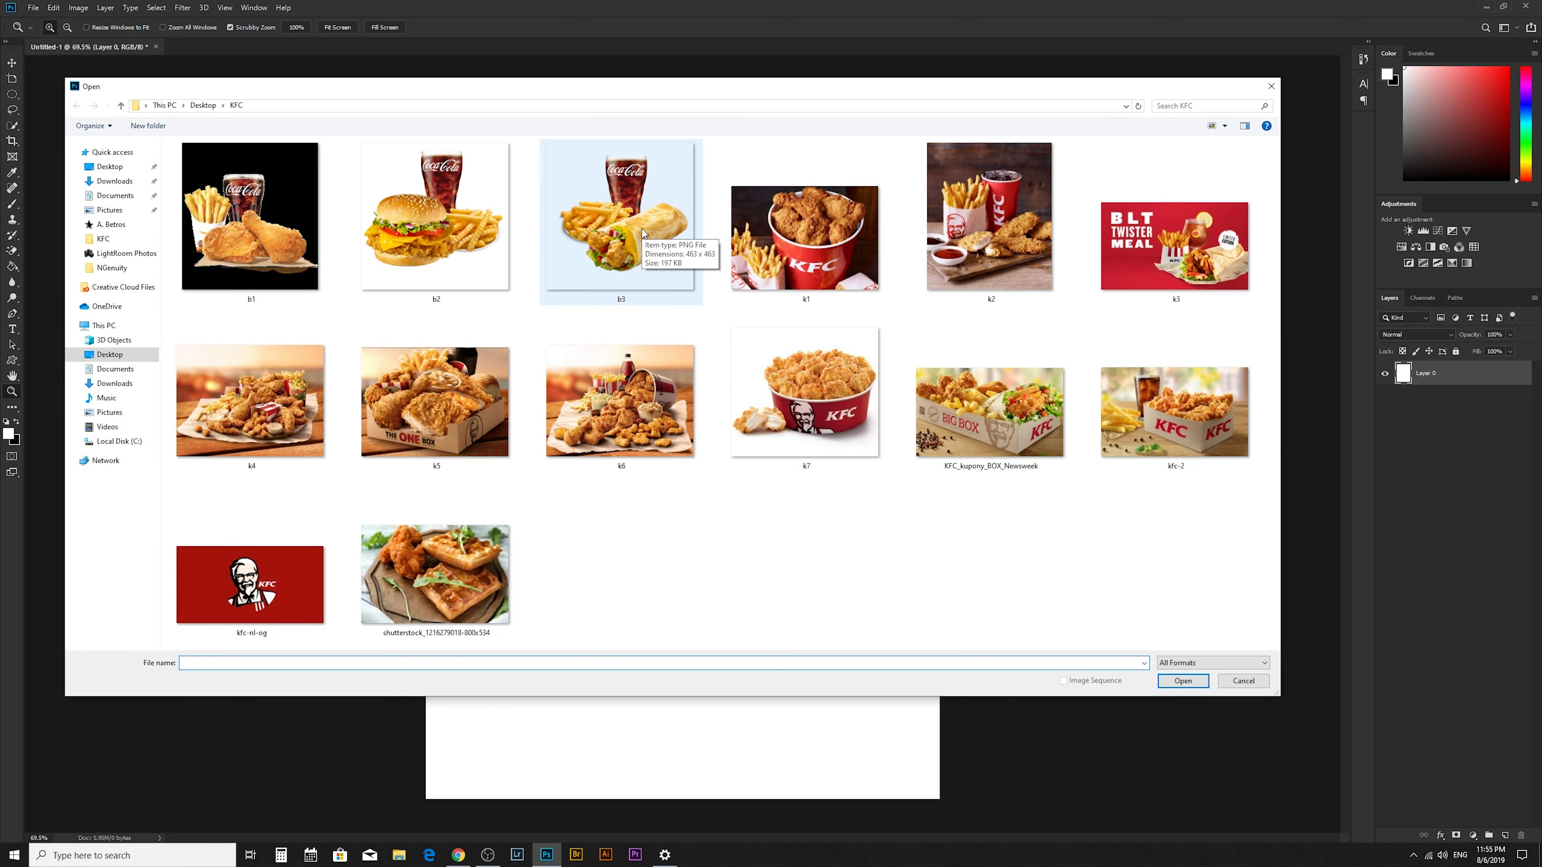
{"action": "double_click", "coordinate": [296, 504]}
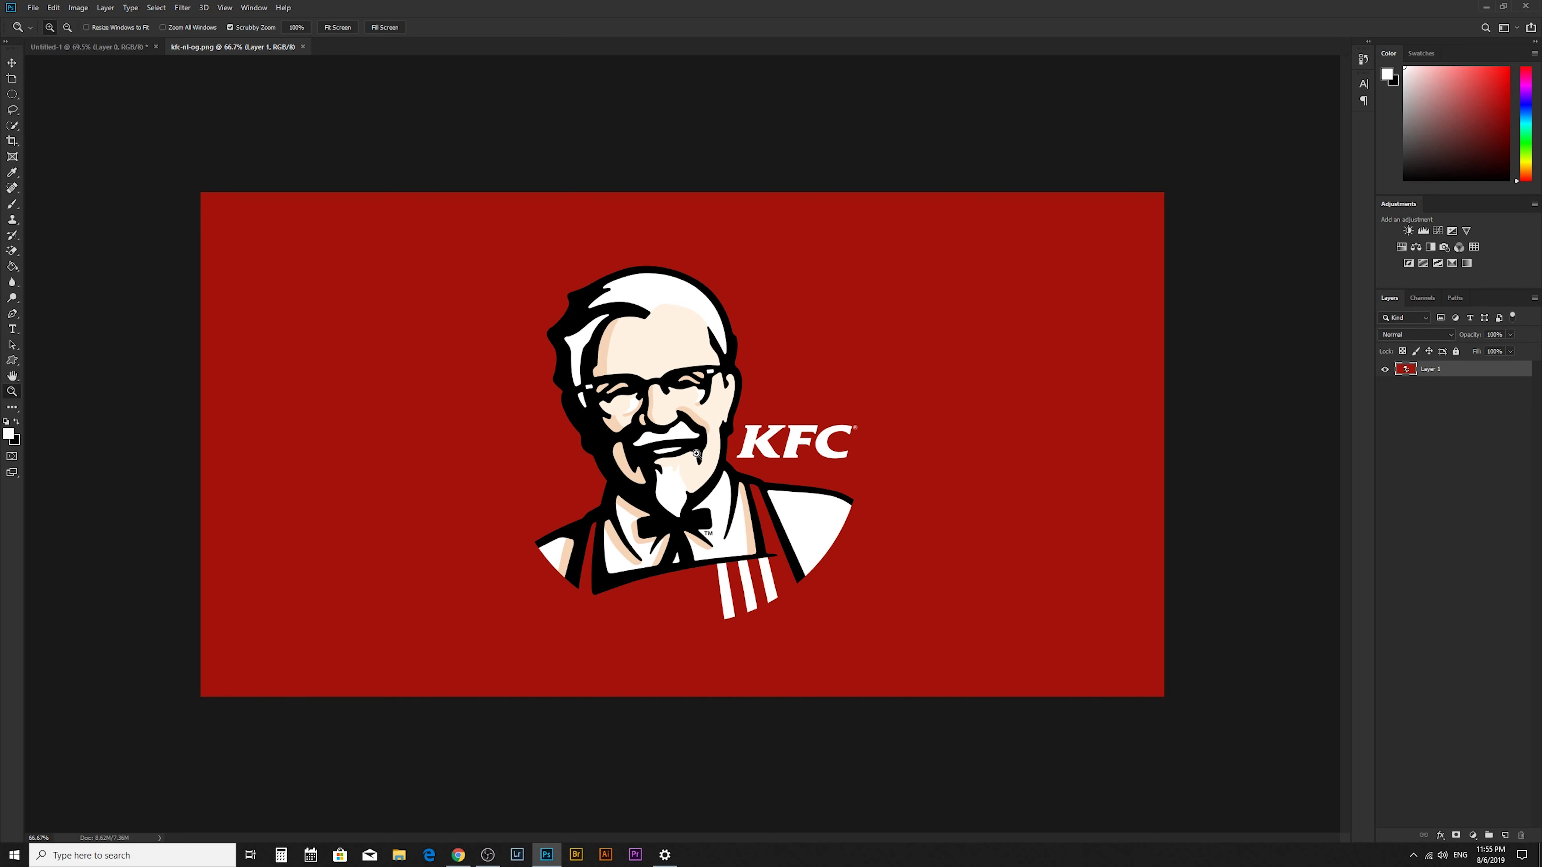
{"action": "left_click", "coordinate": [98, 44]}
{"action": "key", "text": "i"}
{"action": "left_click", "coordinate": [999, 263]}
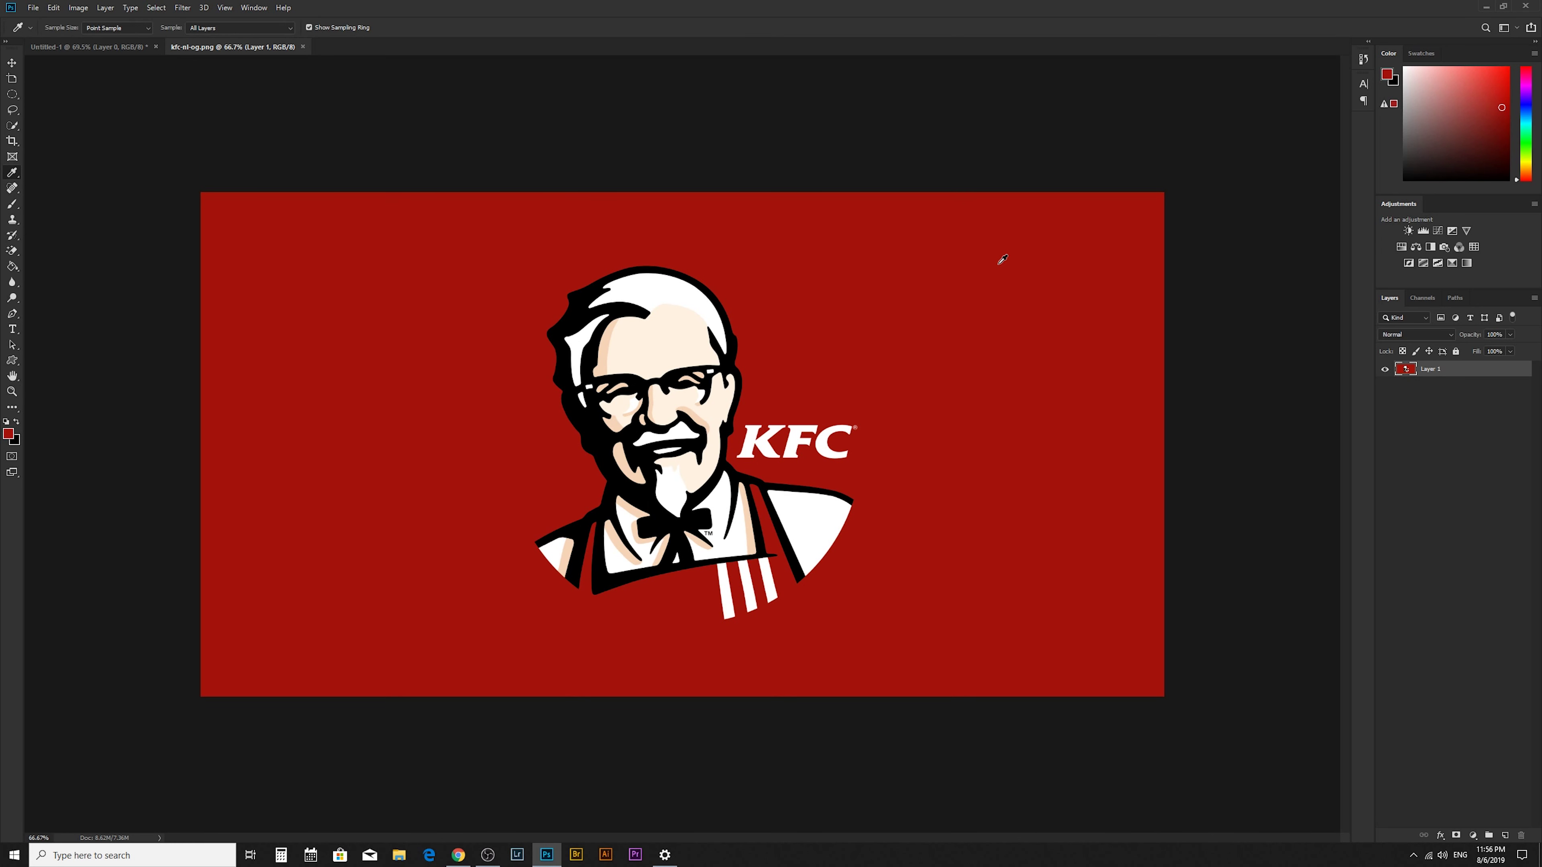
- Add a new layer to Untitled-1, fill it with the KFC red, and return to the browser
{"action": "left_click", "coordinate": [120, 49]}
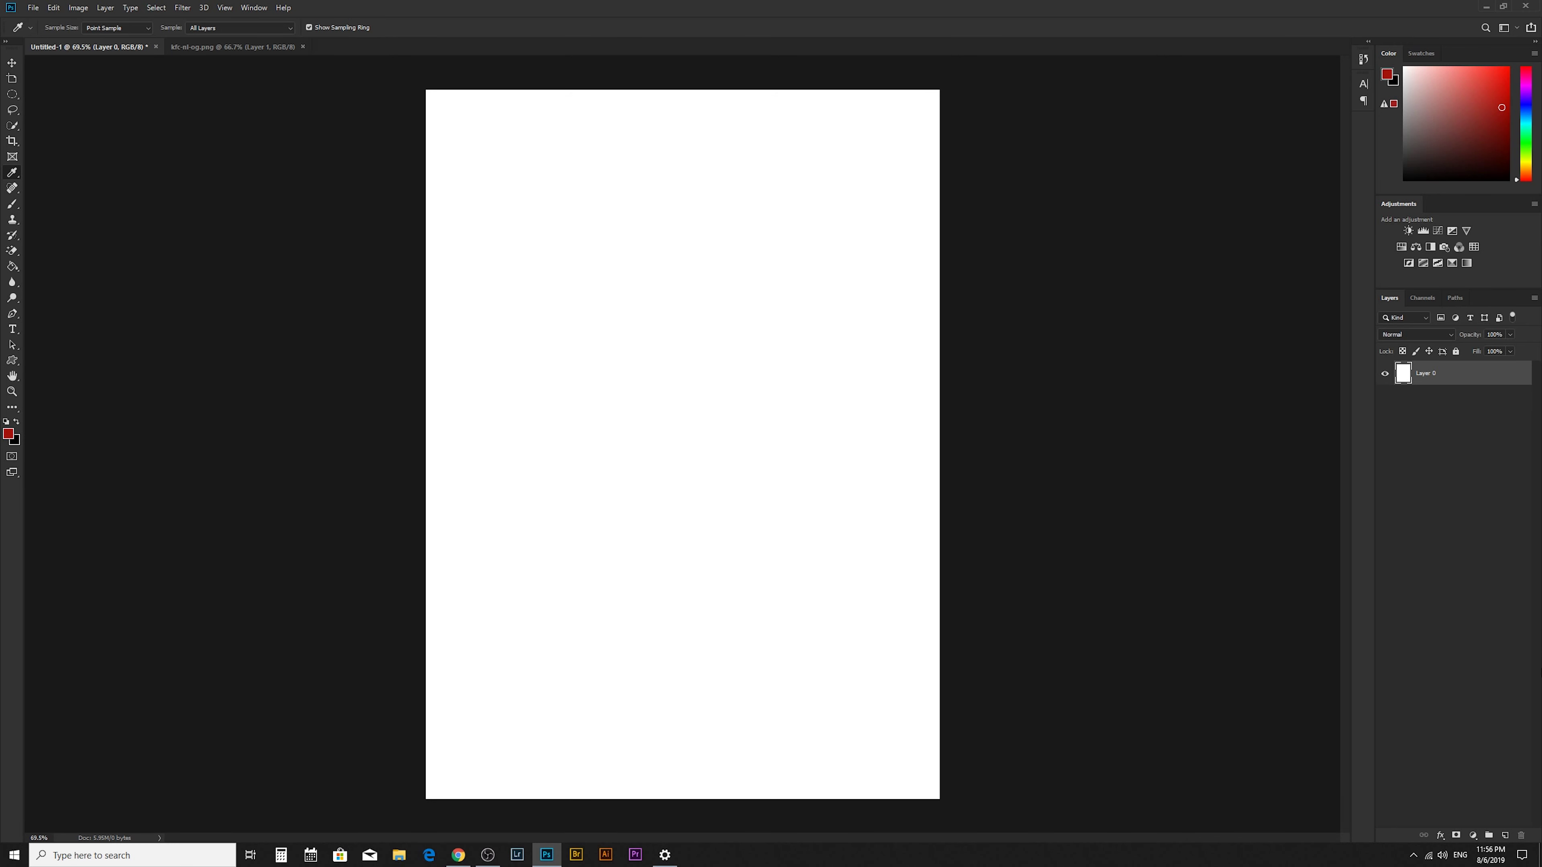
{"action": "left_click", "coordinate": [1505, 835]}
{"action": "key", "text": "g"}
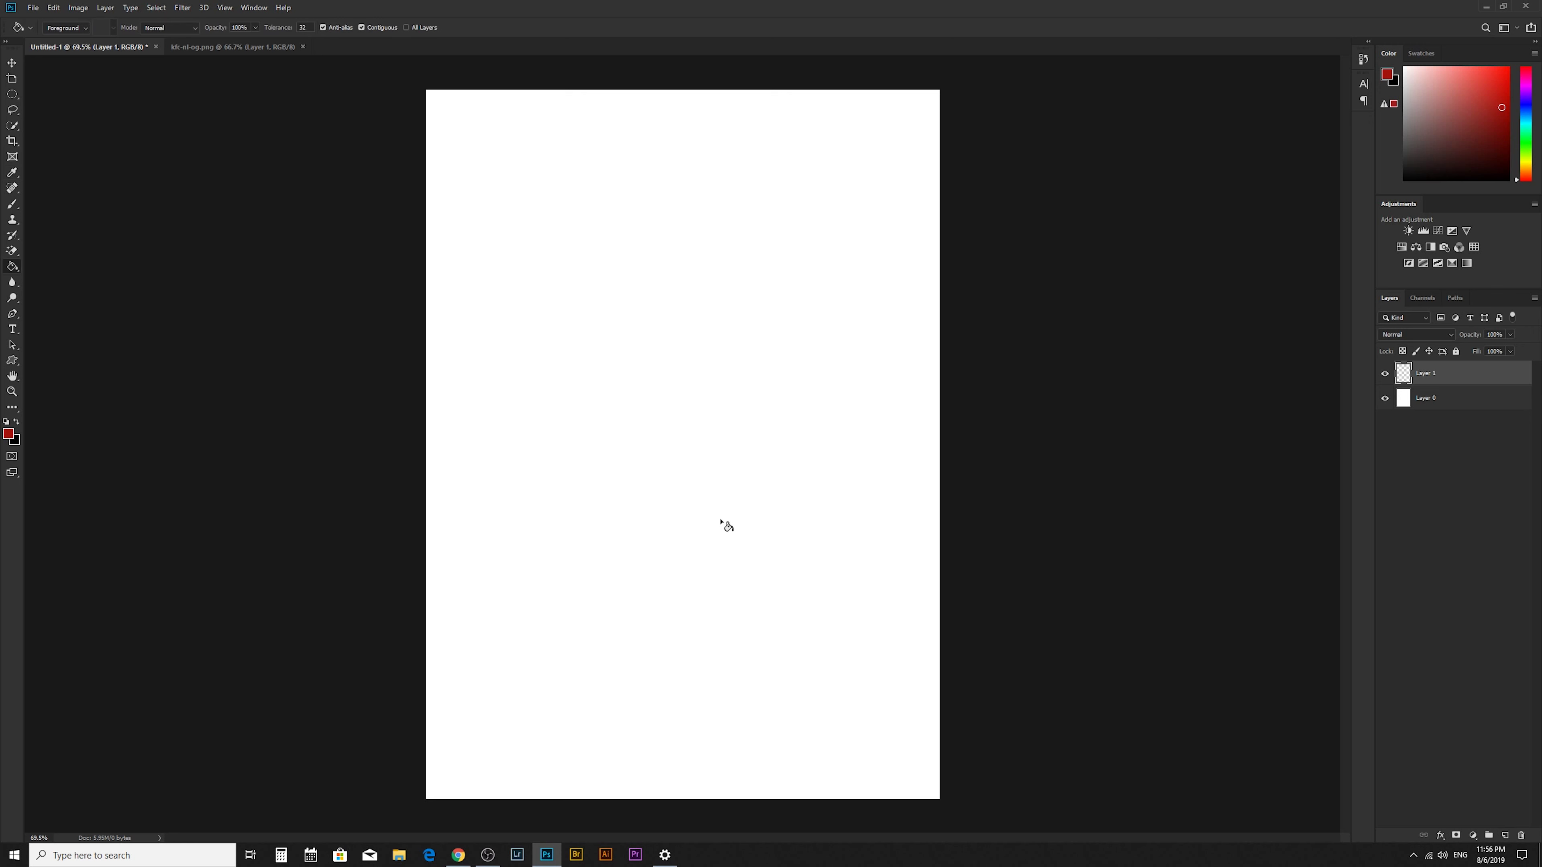
{"action": "left_click", "coordinate": [707, 459]}
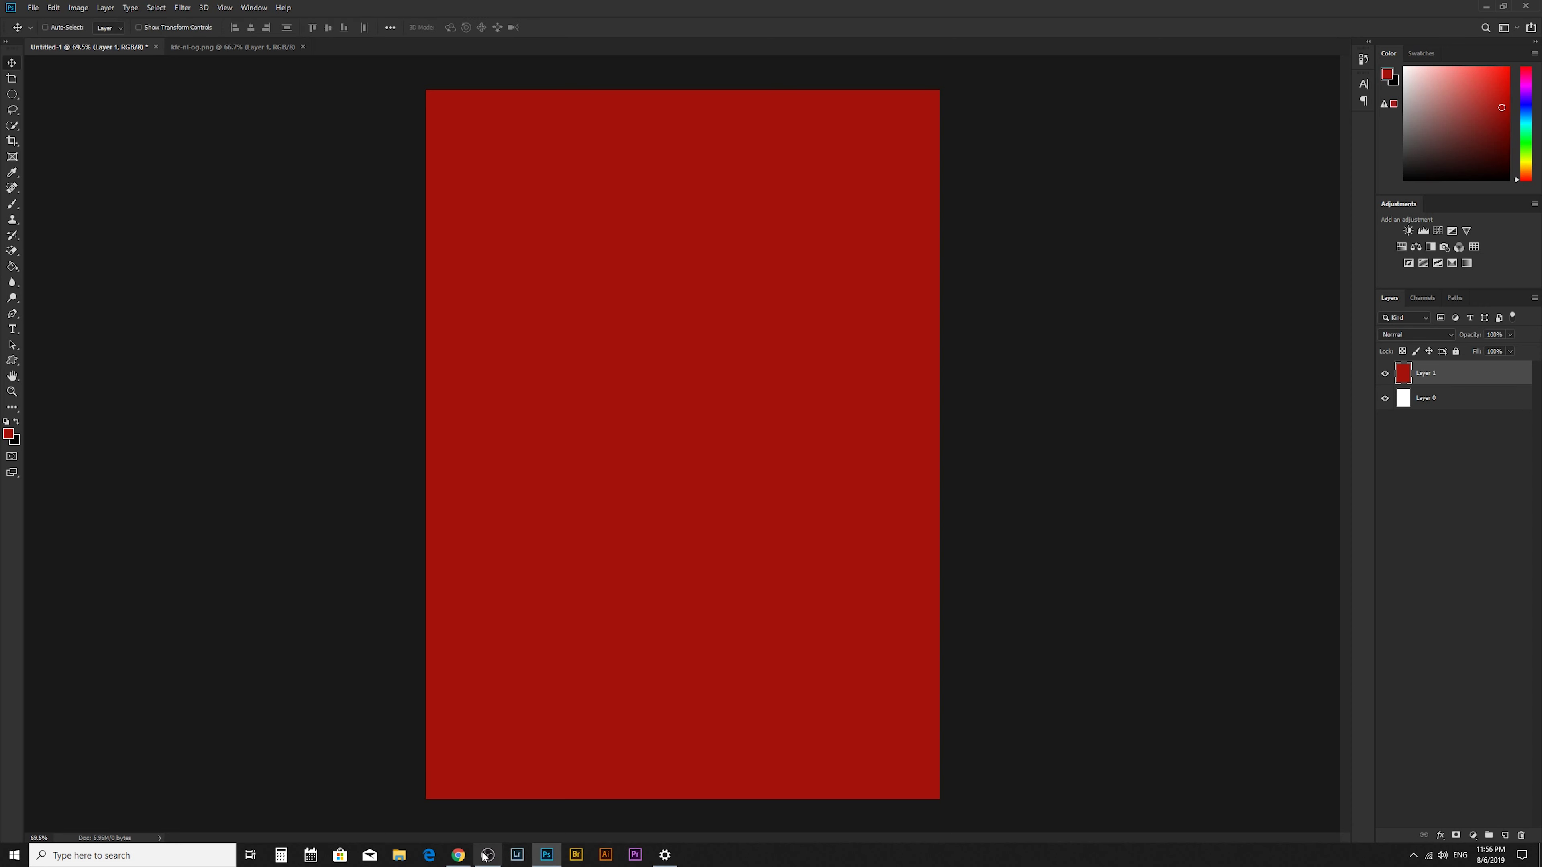
{"action": "left_click", "coordinate": [458, 855]}
{"action": "scroll", "coordinate": [450, 394], "scroll_direction": "up", "scroll_amount": 3}
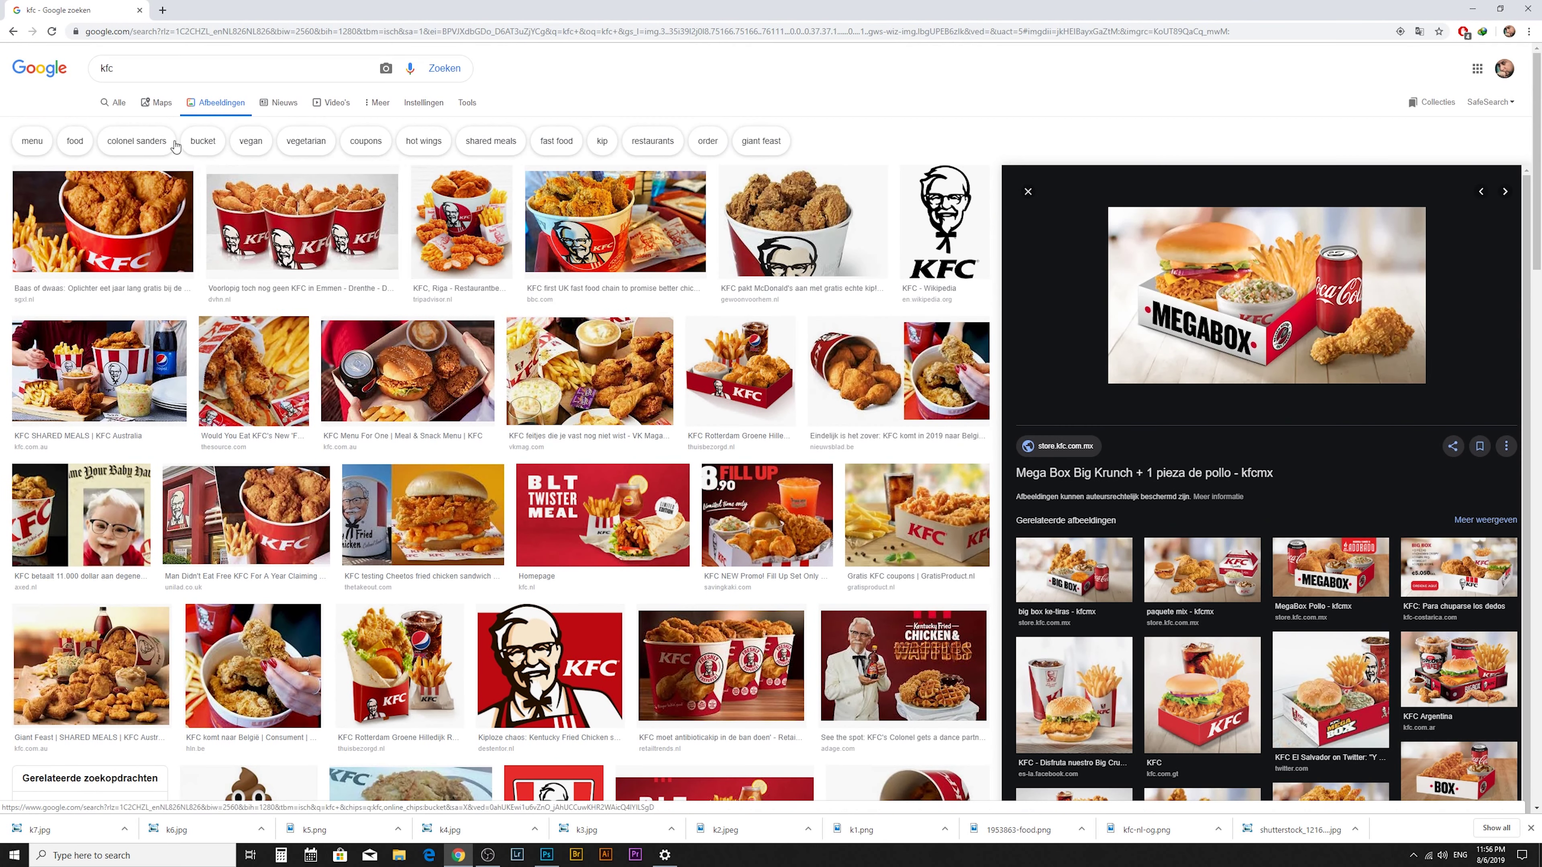
- Search Google Images for food logos and scroll through the results
{"action": "left_click_drag", "start_coordinate": [115, 68], "coordinate": [85, 74]}
{"action": "type", "text": "food"}
{"action": "left_click", "coordinate": [165, 94]}
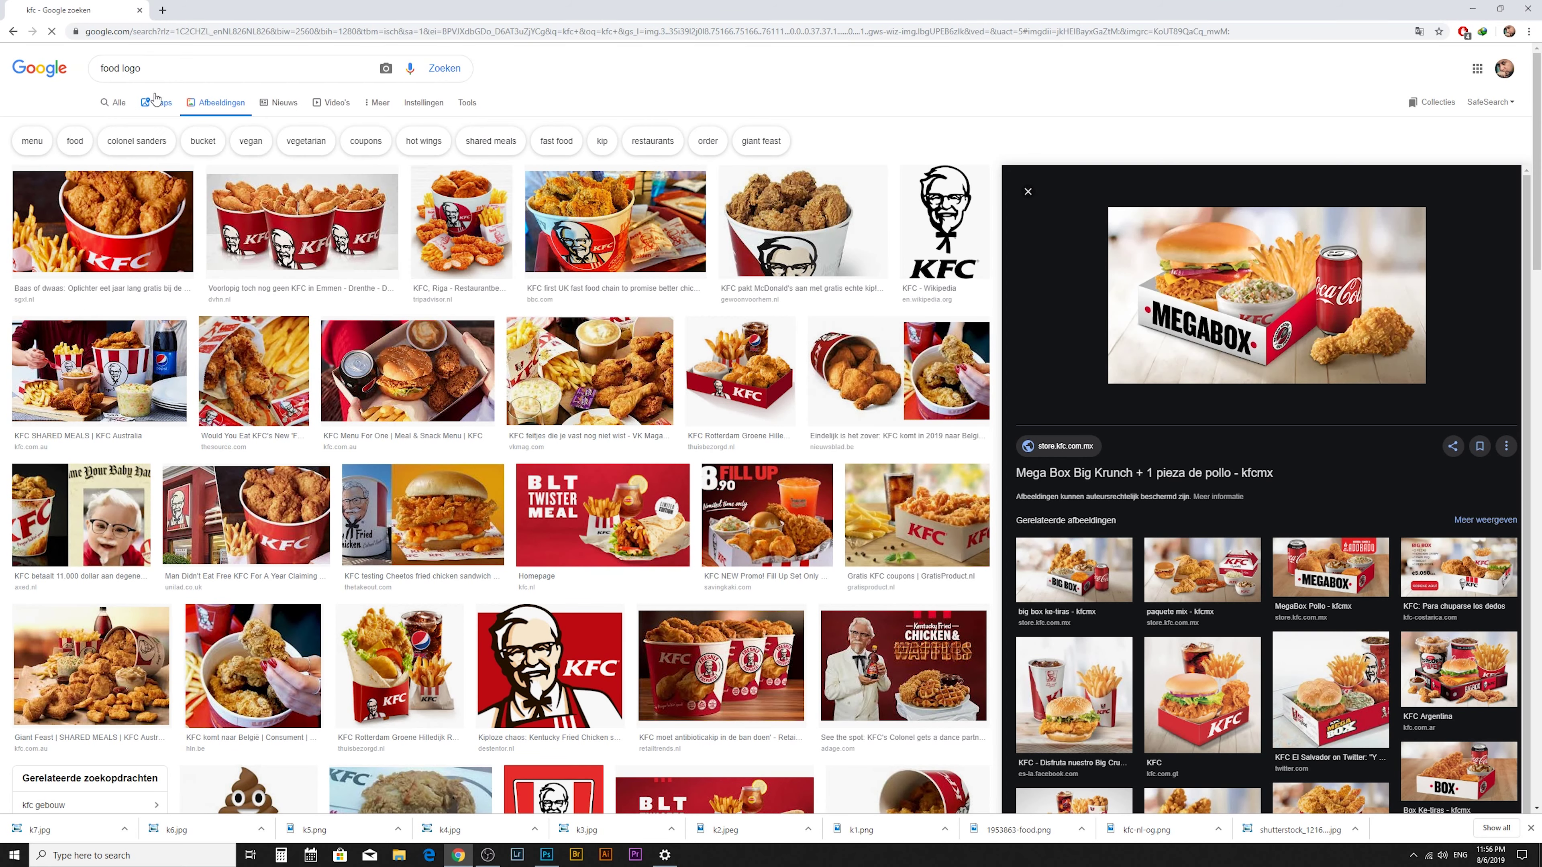
{"action": "scroll", "coordinate": [751, 289], "scroll_direction": "down", "scroll_amount": 3}
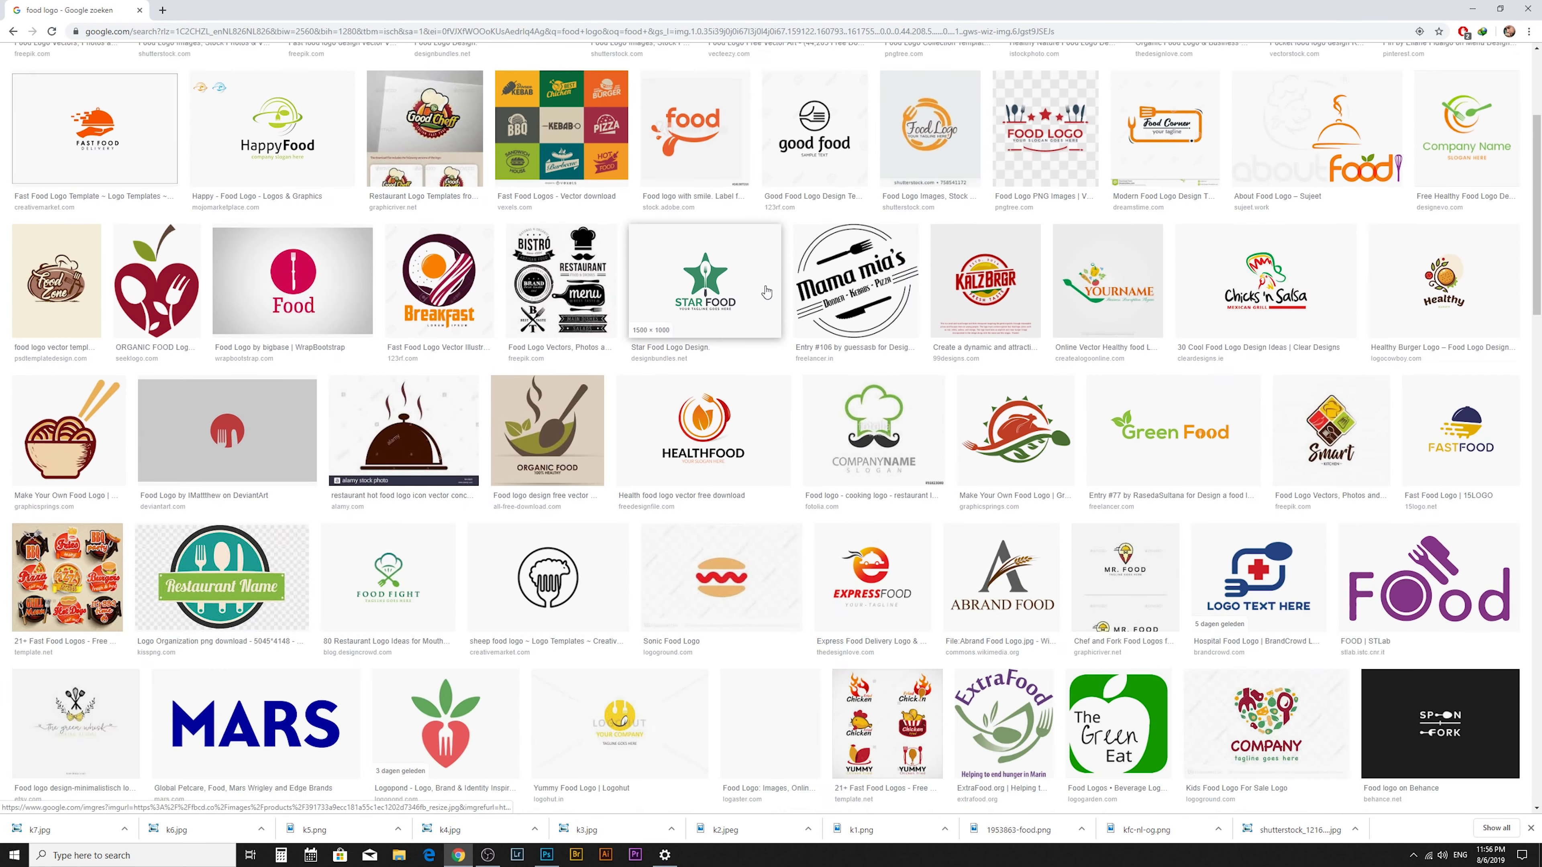
{"action": "scroll", "coordinate": [786, 294], "scroll_direction": "down", "scroll_amount": 6}
{"action": "scroll", "coordinate": [786, 294], "scroll_direction": "down", "scroll_amount": 5}
{"action": "scroll", "coordinate": [786, 294], "scroll_direction": "down", "scroll_amount": 3}
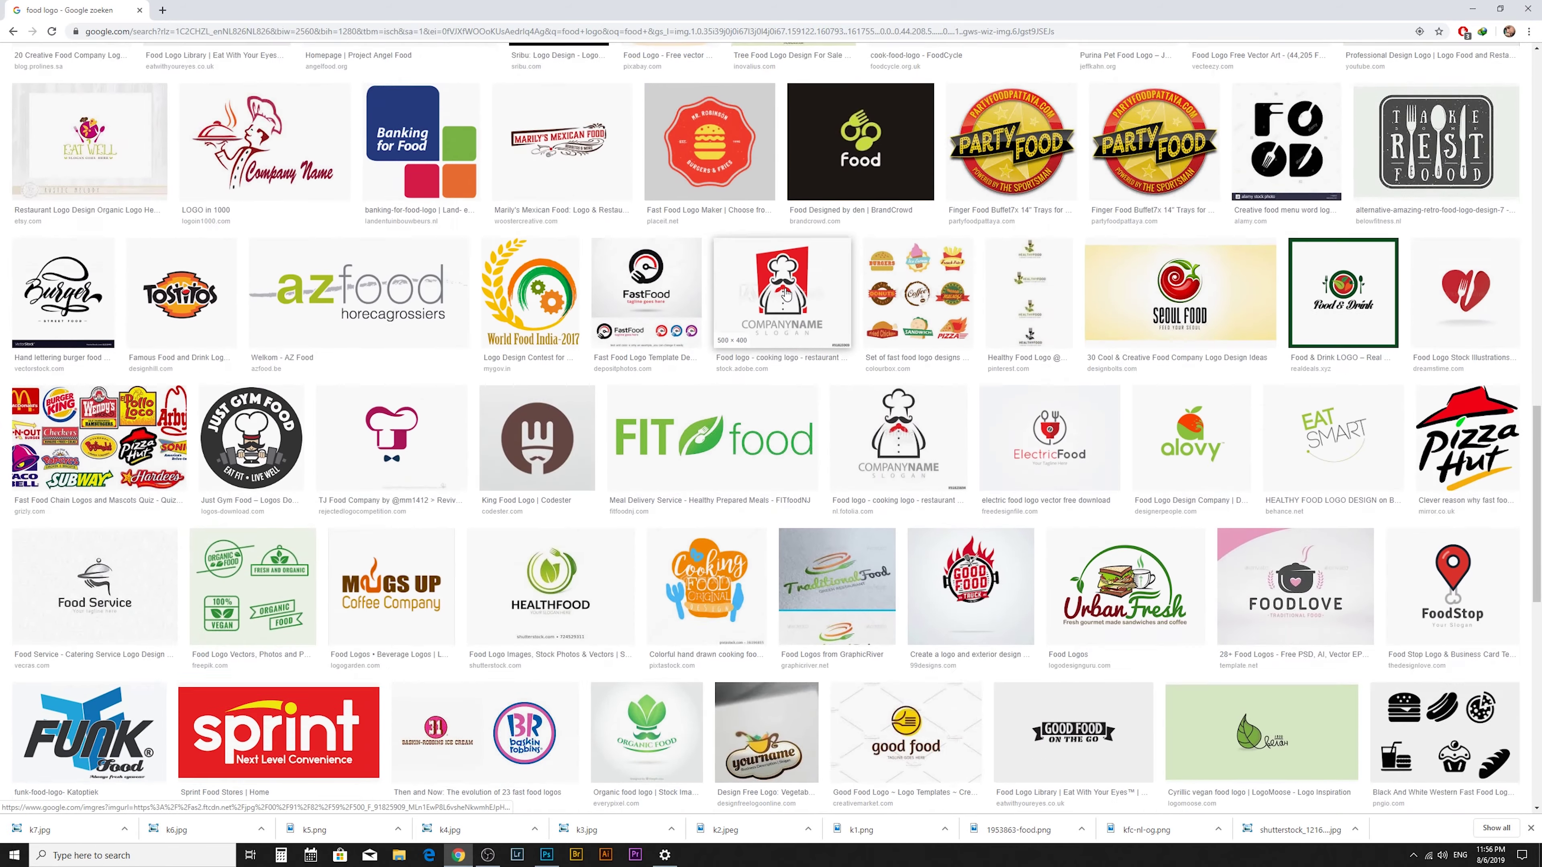
{"action": "scroll", "coordinate": [787, 294], "scroll_direction": "down", "scroll_amount": 5}
{"action": "scroll", "coordinate": [787, 294], "scroll_direction": "down", "scroll_amount": 1}
{"action": "scroll", "coordinate": [787, 294], "scroll_direction": "down", "scroll_amount": 4}
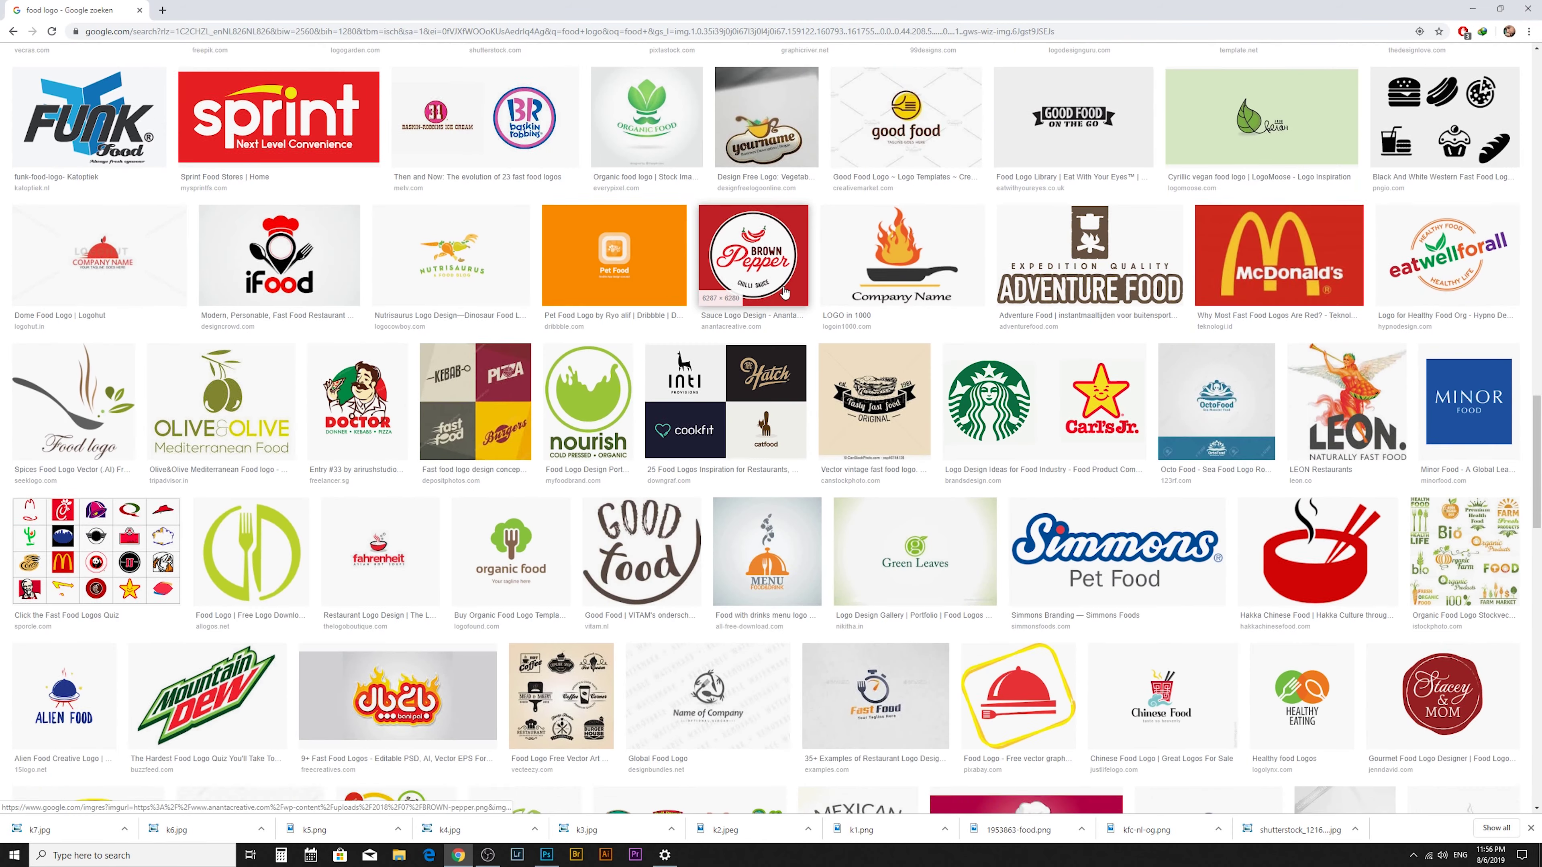
{"action": "scroll", "coordinate": [786, 294], "scroll_direction": "down", "scroll_amount": 6}
{"action": "scroll", "coordinate": [786, 294], "scroll_direction": "up", "scroll_amount": 8}
- Save the Food 58 premium icons image as 1953863-food, then return to Photoshop
{"action": "left_click", "coordinate": [1444, 252]}
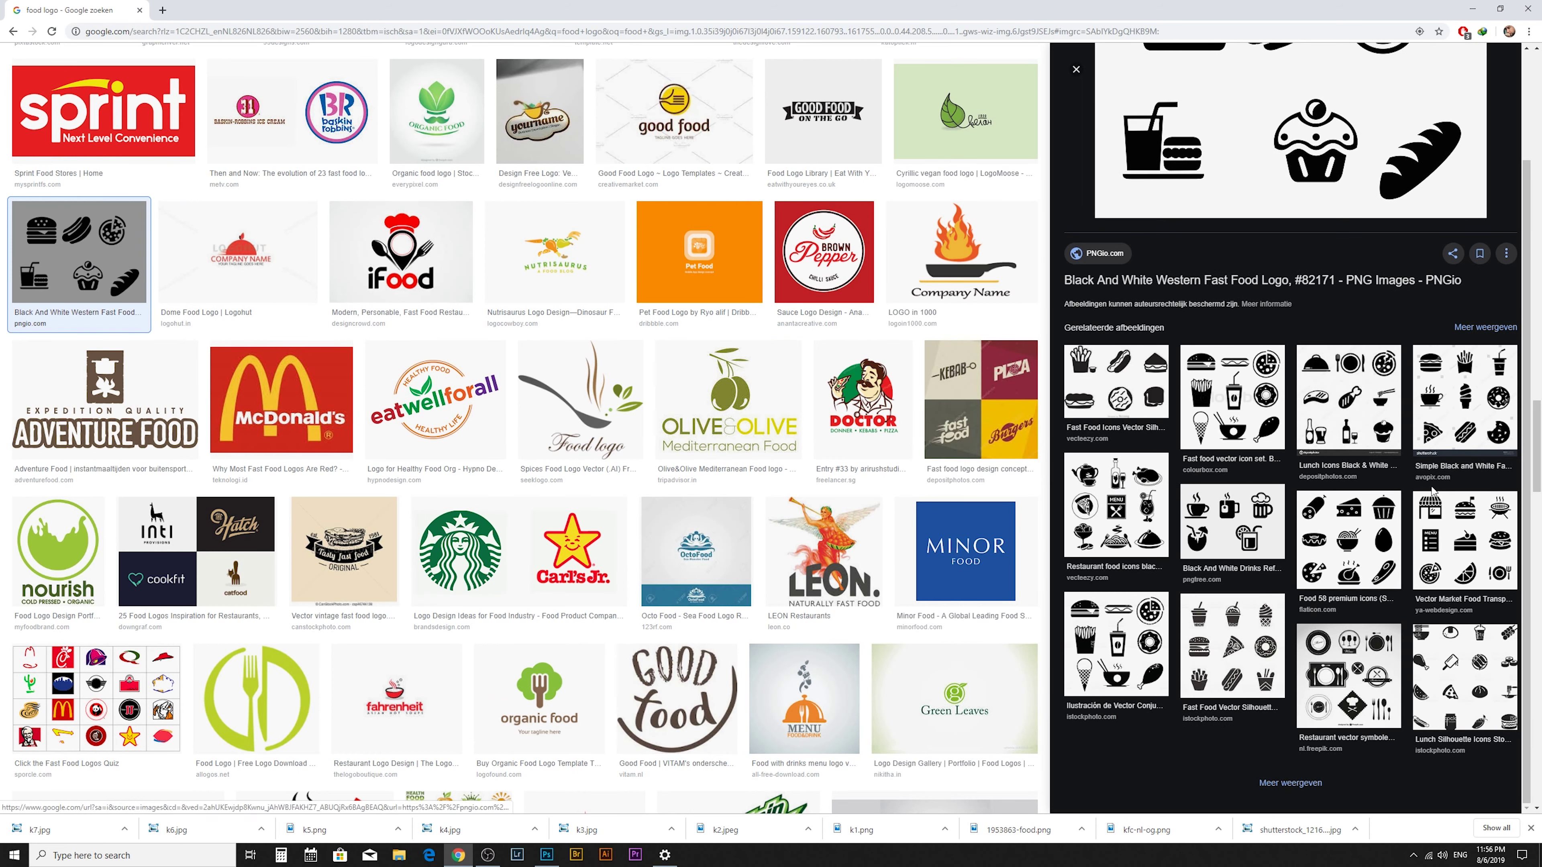
{"action": "left_click", "coordinate": [1351, 534]}
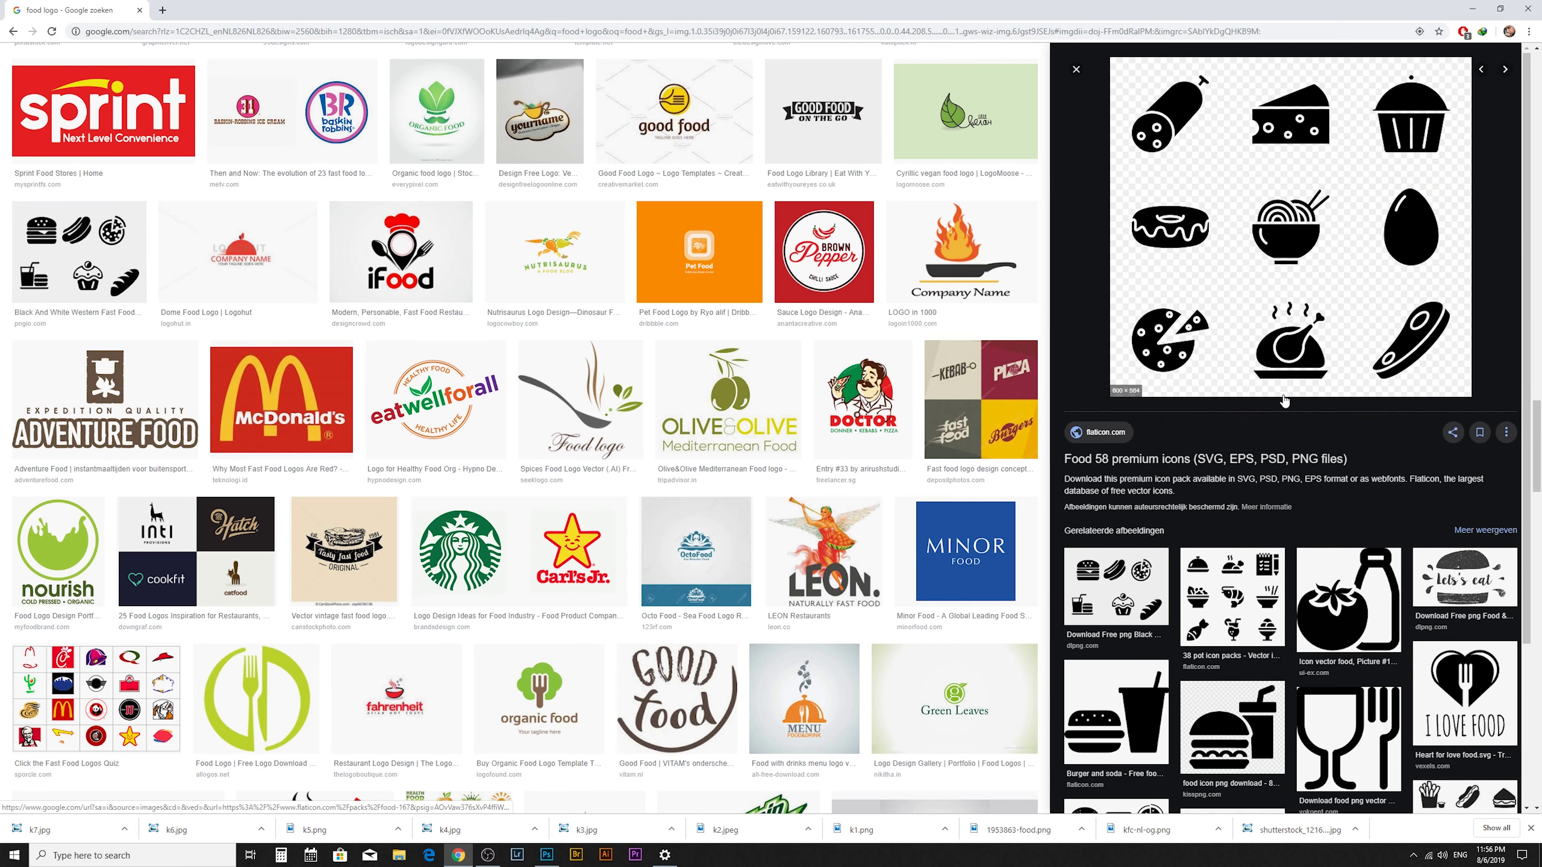
{"action": "right_click", "coordinate": [1293, 216]}
{"action": "left_click", "coordinate": [1337, 322]}
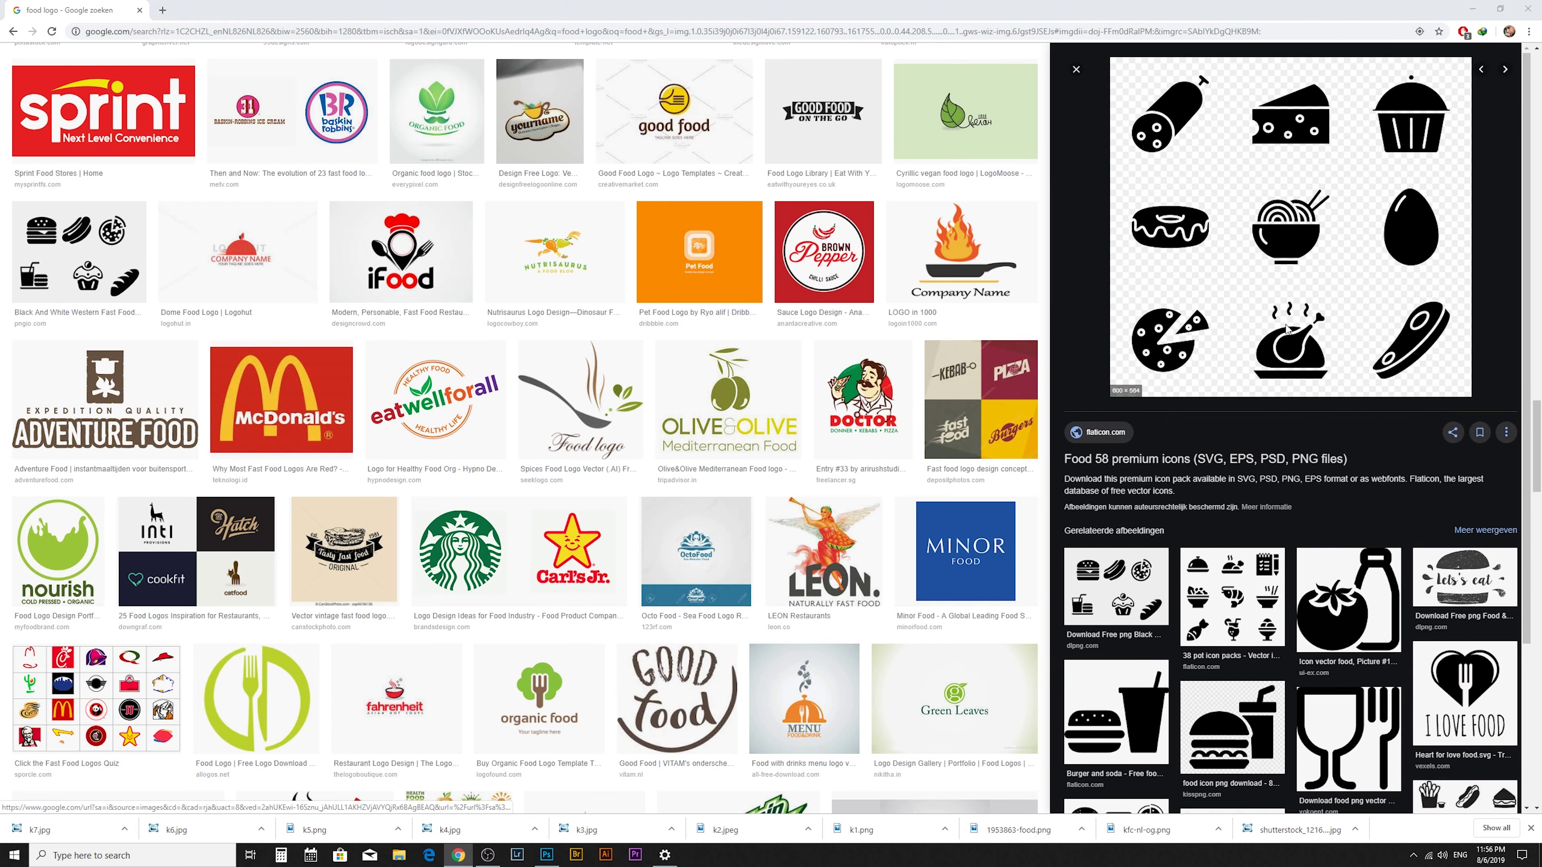
{"action": "left_click", "coordinate": [926, 632]}
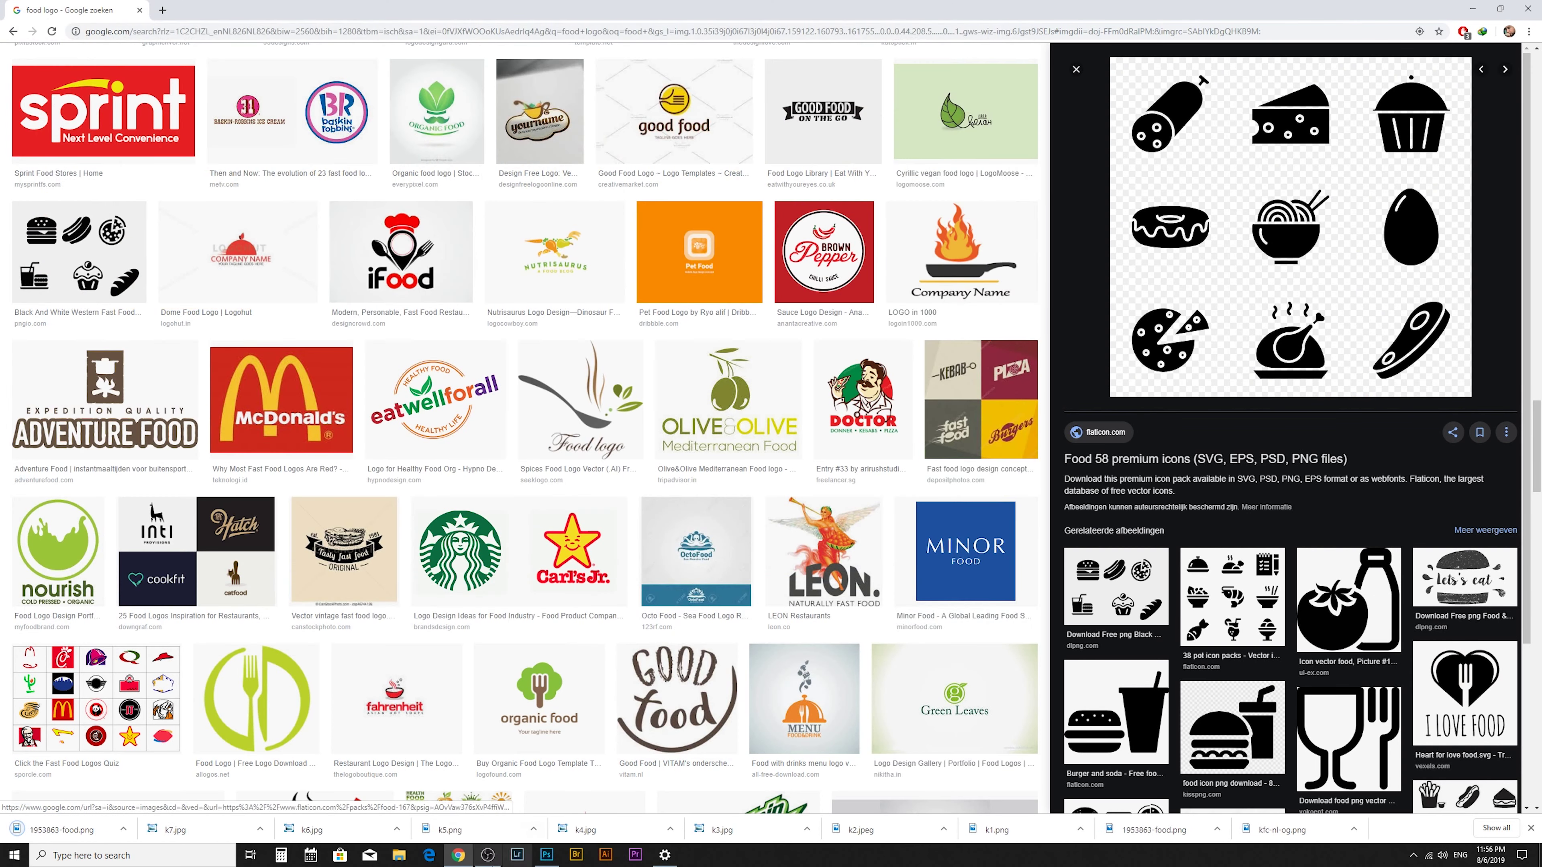
{"action": "left_click", "coordinate": [546, 854]}
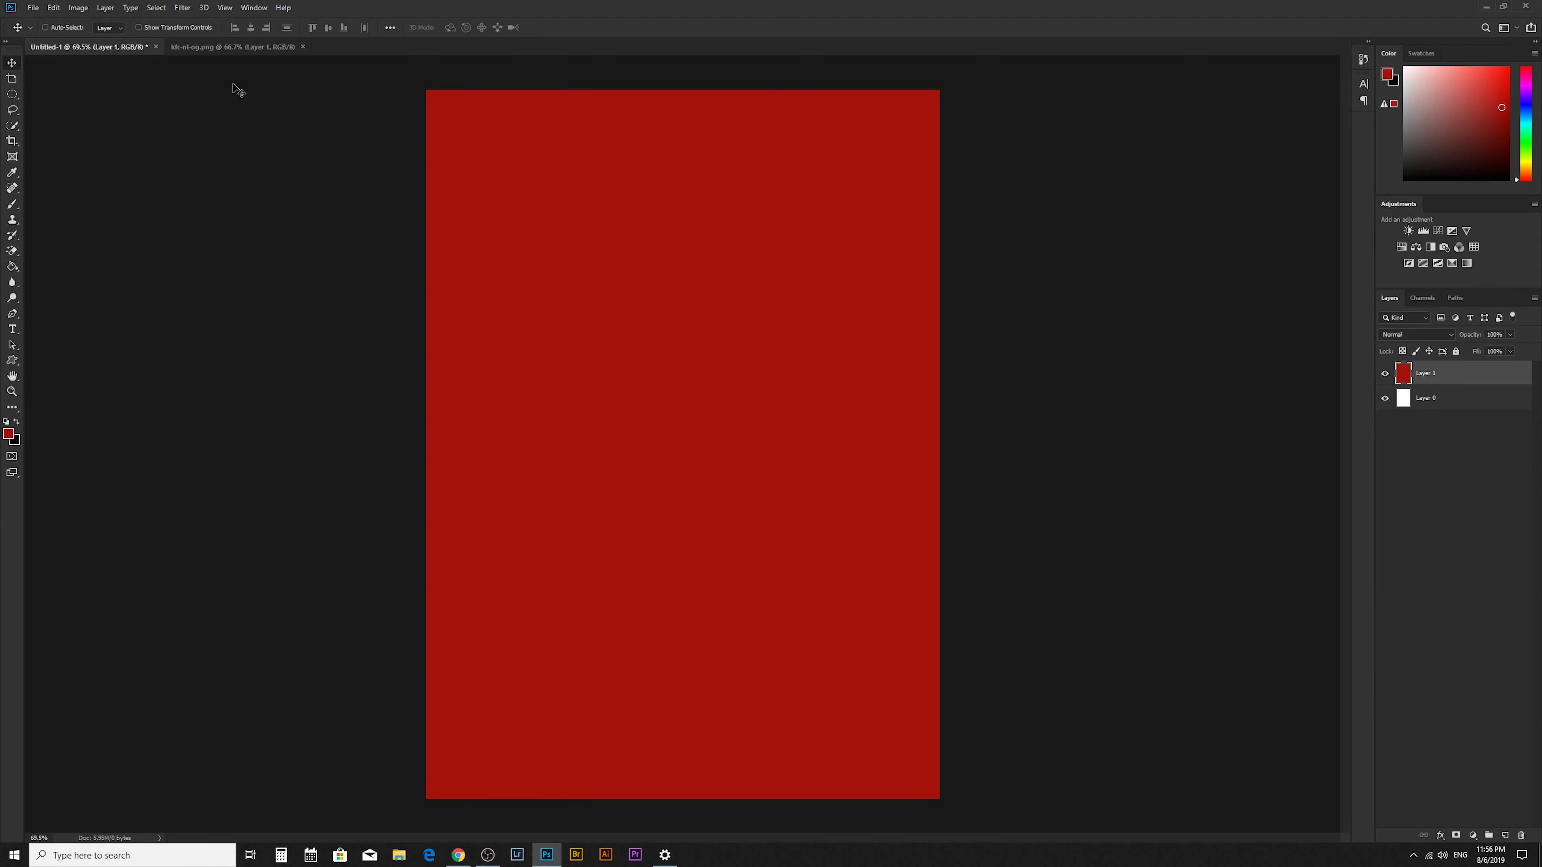
- Open 1953863-food.png and drag its icon sheet onto the red poster as Layer 2
{"action": "left_click", "coordinate": [34, 7]}
{"action": "left_click", "coordinate": [49, 35]}
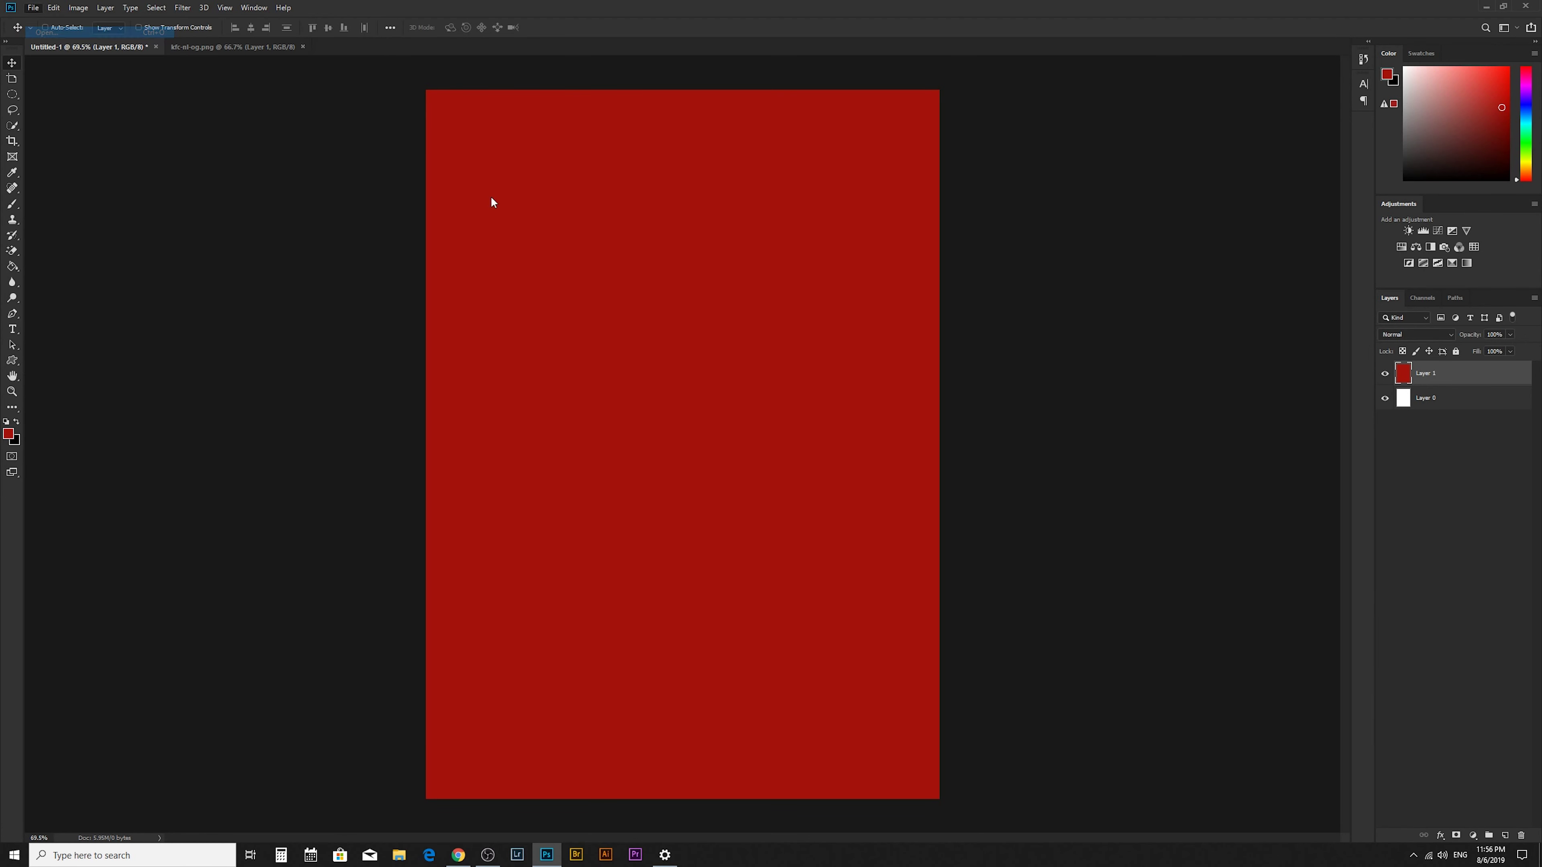
{"action": "double_click", "coordinate": [296, 239]}
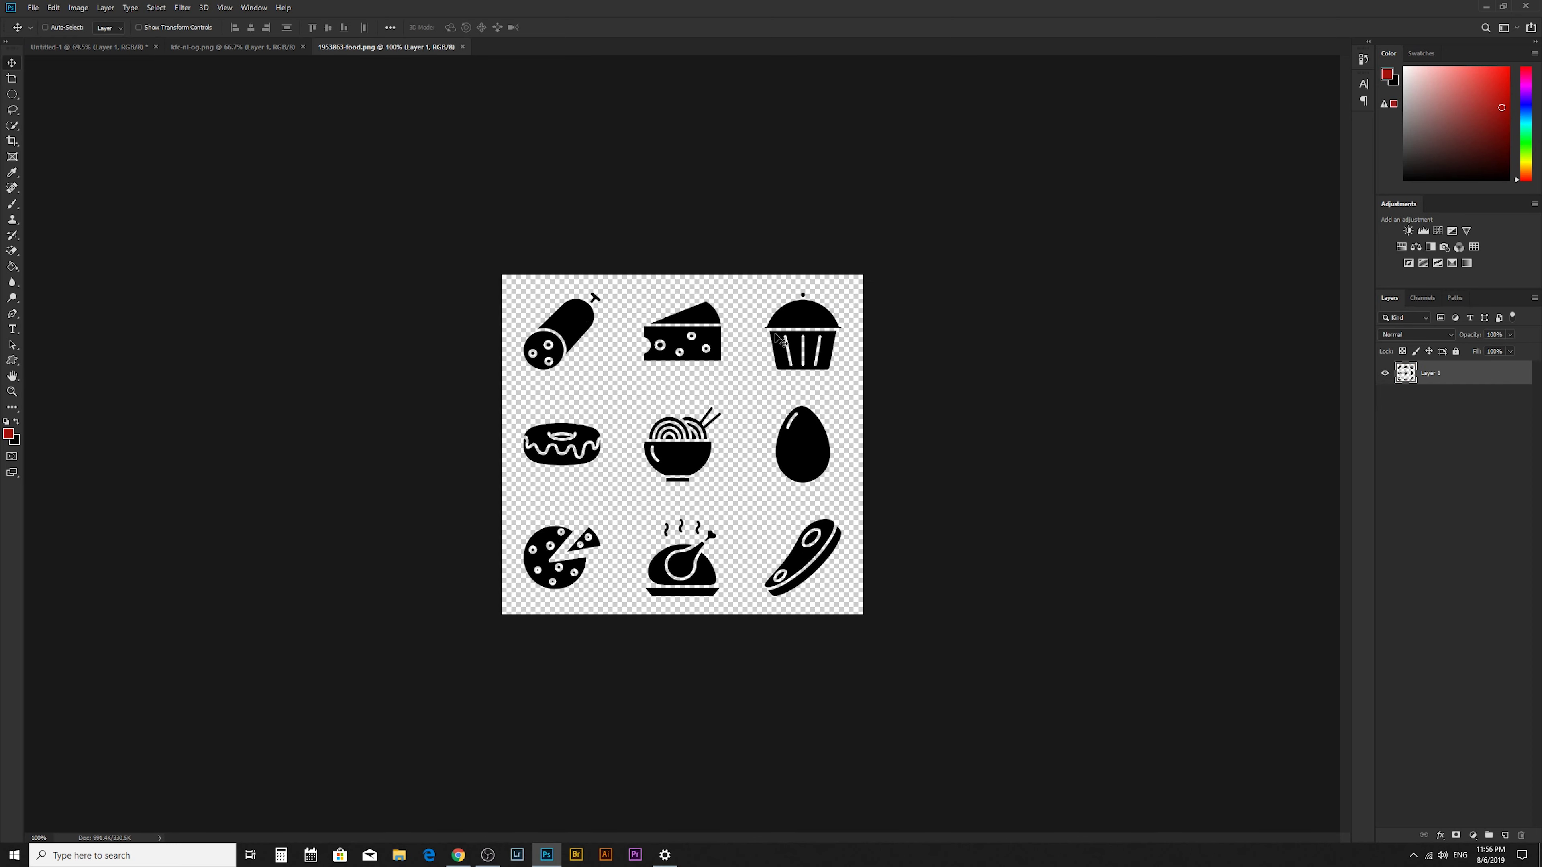
{"action": "left_click_drag", "start_coordinate": [777, 337], "coordinate": [222, 52]}
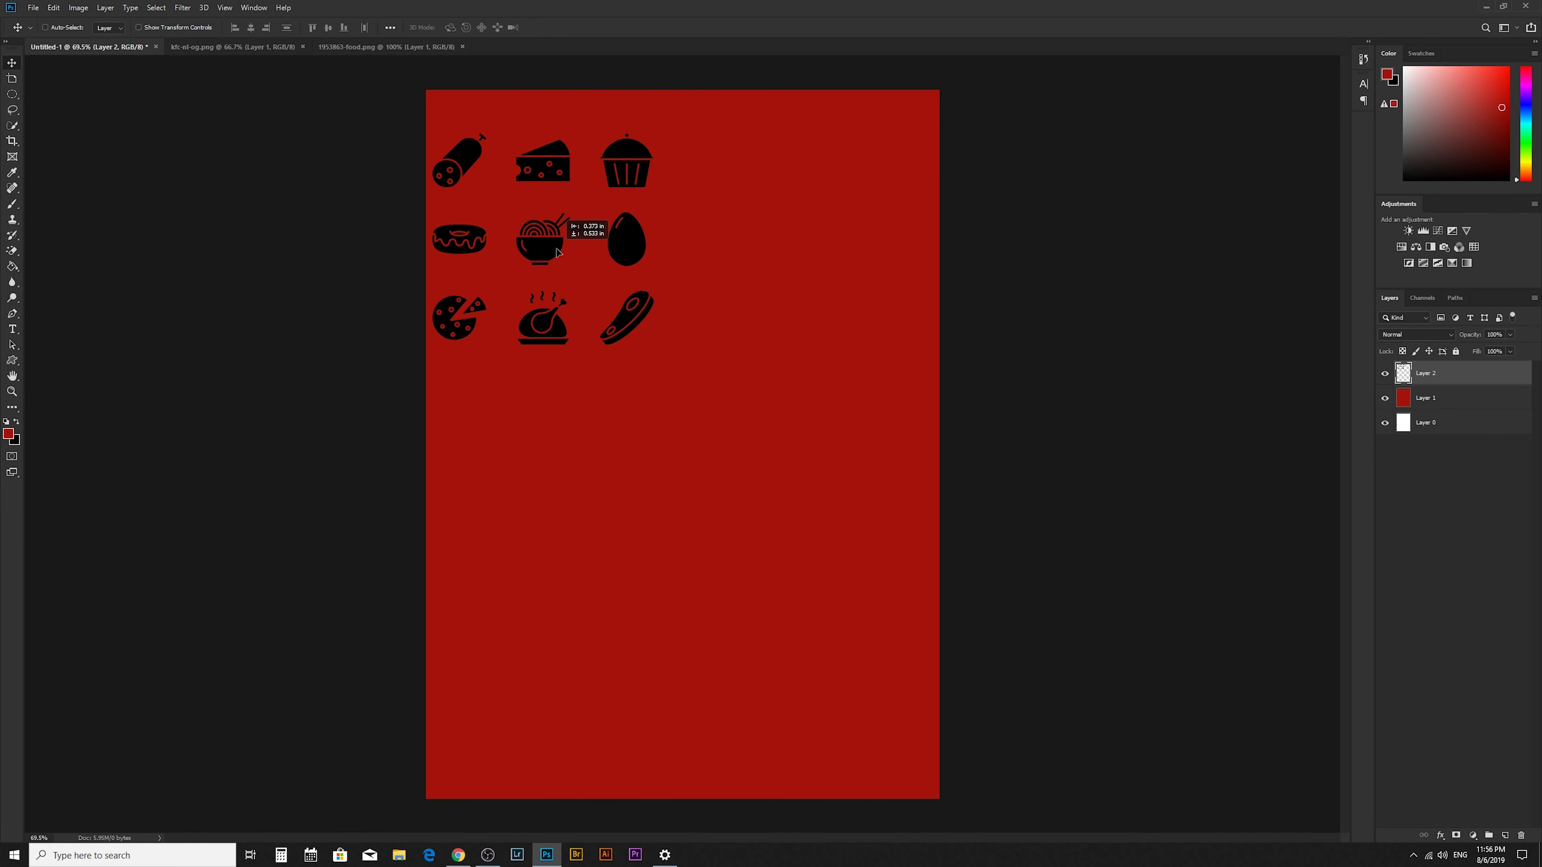
{"action": "left_click_drag", "start_coordinate": [121, 53], "coordinate": [562, 234]}
{"action": "key", "text": "ctrl+t"}
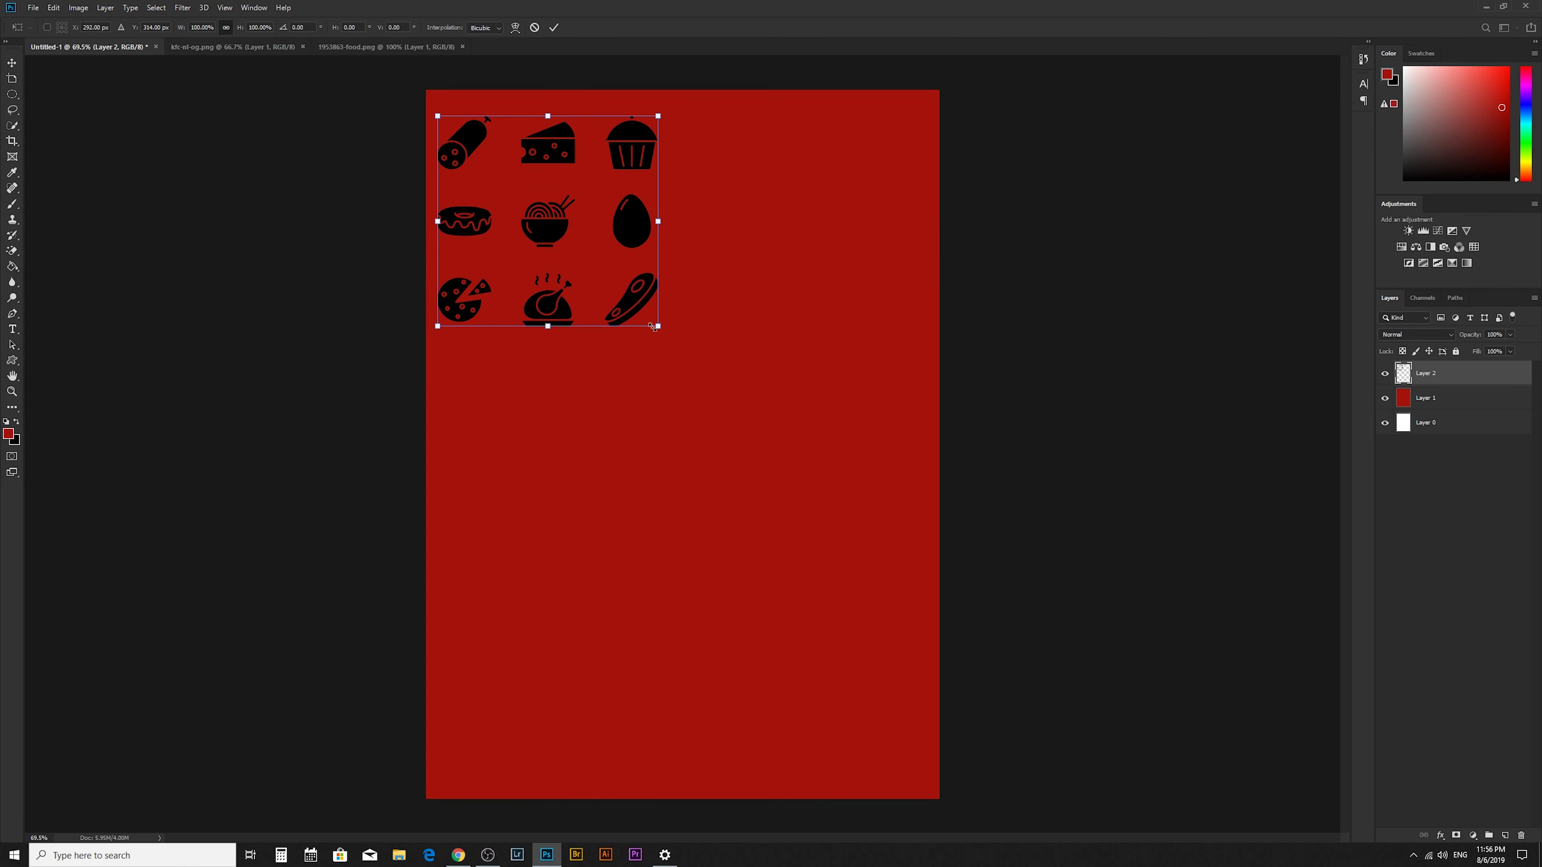
- Shrink the icon grid to about 37%, copy it rightward, and crop the canvas width to fit
{"action": "mouse_move", "coordinate": [653, 327]}
{"action": "left_mouse_down"}
{"action": "mouse_move", "coordinate": [516, 193]}
{"action": "mouse_move", "coordinate": [498, 146]}
{"action": "left_mouse_up"}
{"action": "key", "text": "Return"}
{"action": "key", "text": "Up"}
{"action": "key", "text": "Up"}
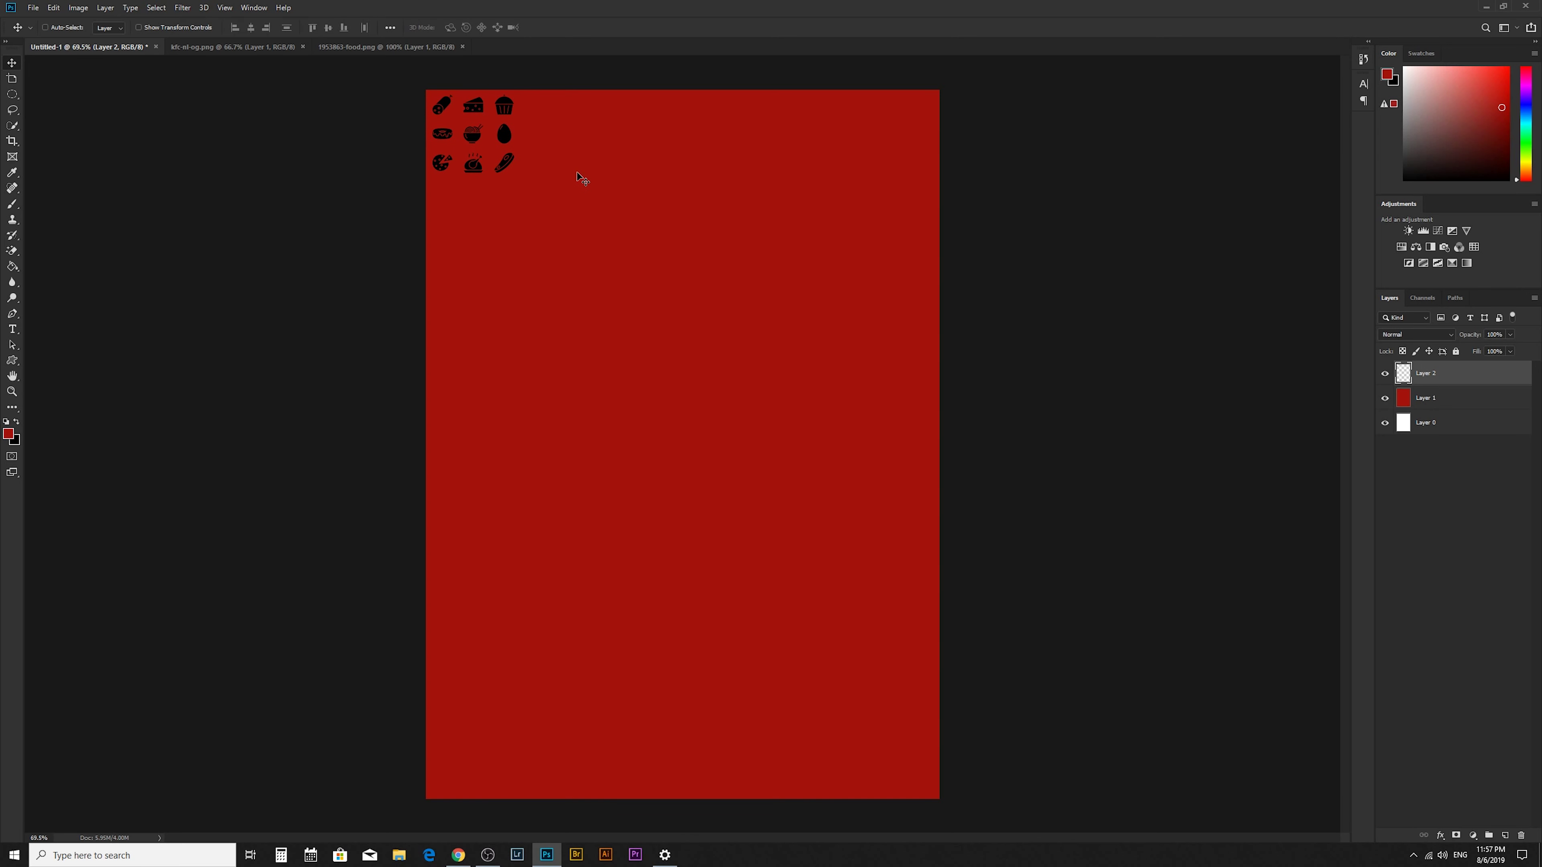
{"action": "left_click_drag", "start_coordinate": [485, 155], "coordinate": [827, 140]}
{"action": "key", "text": "ctrl+j"}
{"action": "key", "text": "c"}
{"action": "left_click_drag", "start_coordinate": [939, 321], "coordinate": [919, 322]}
{"action": "key", "text": "Return"}
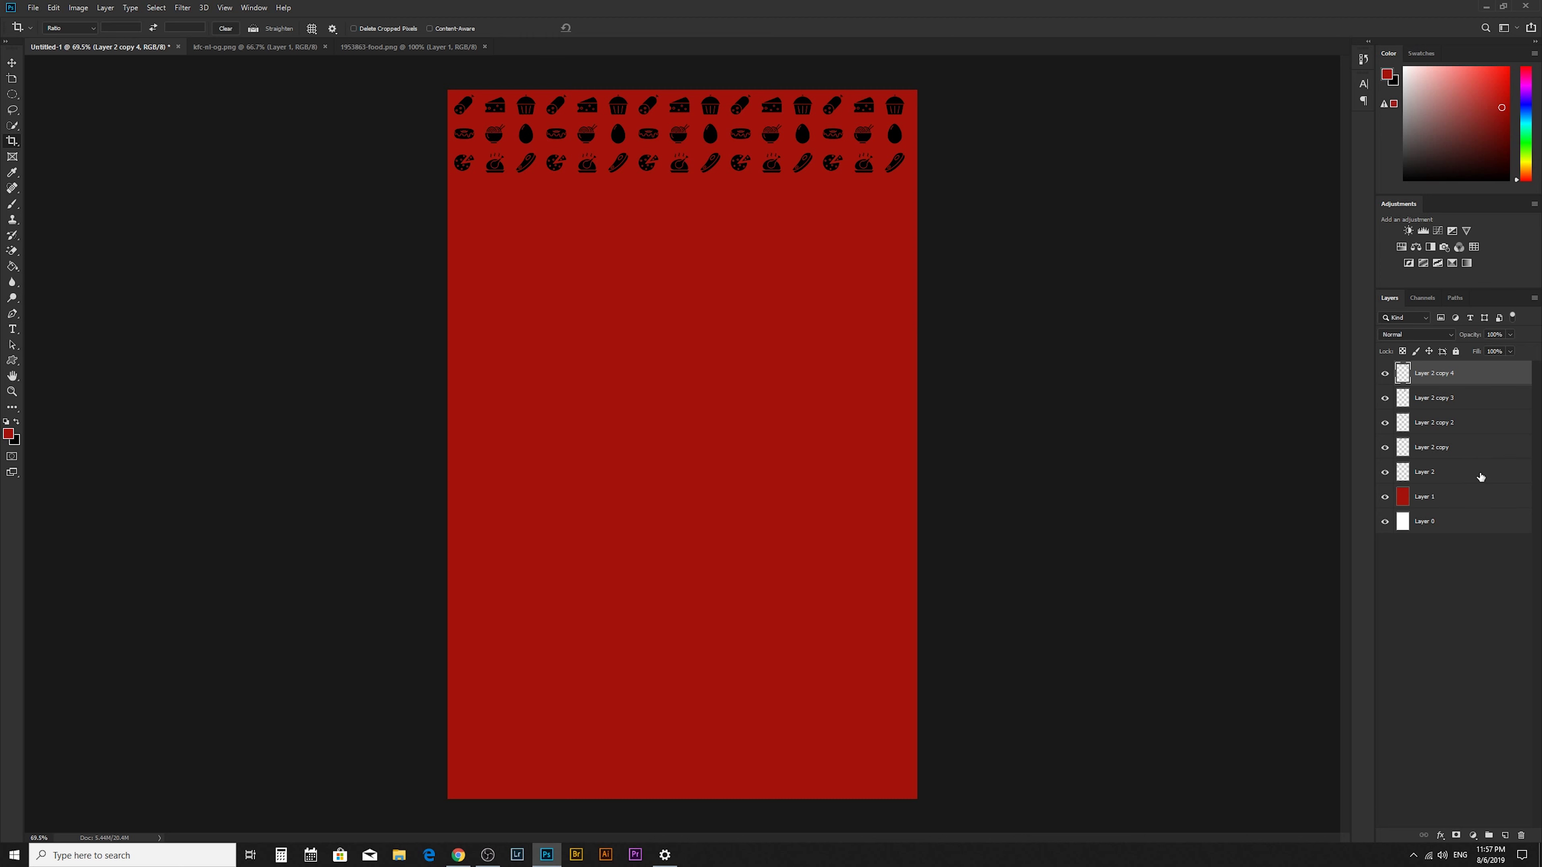
- Merge the icon row copies, then duplicate the band twice downward and merge the bands
{"action": "left_click", "coordinate": [1385, 472]}
{"action": "left_click", "coordinate": [1485, 471]}
{"action": "left_click", "coordinate": [1492, 373], "text": "shift"}
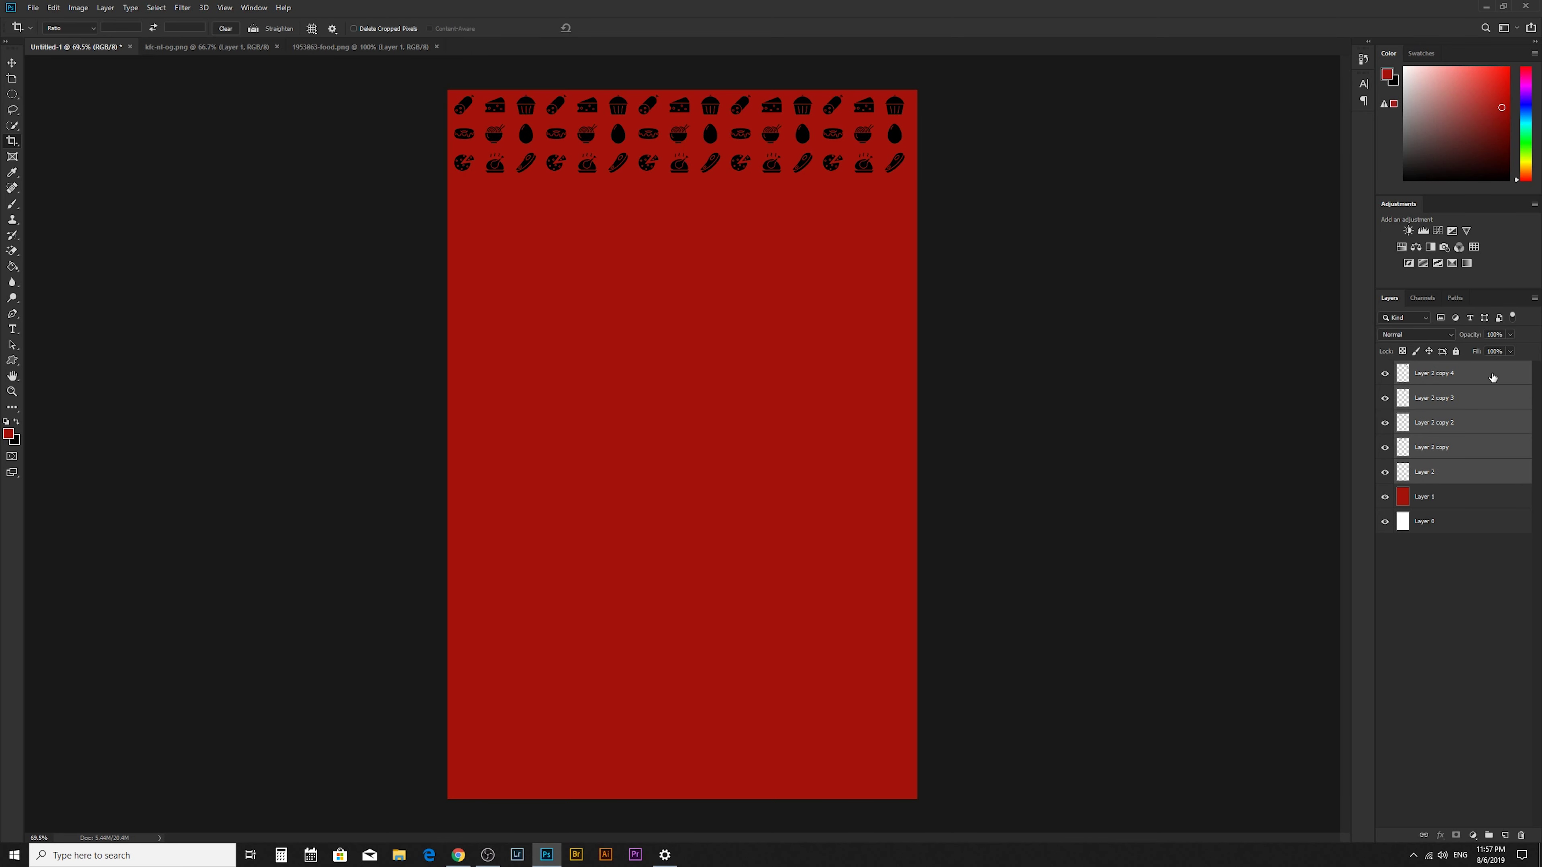
{"action": "right_click", "coordinate": [1491, 373]}
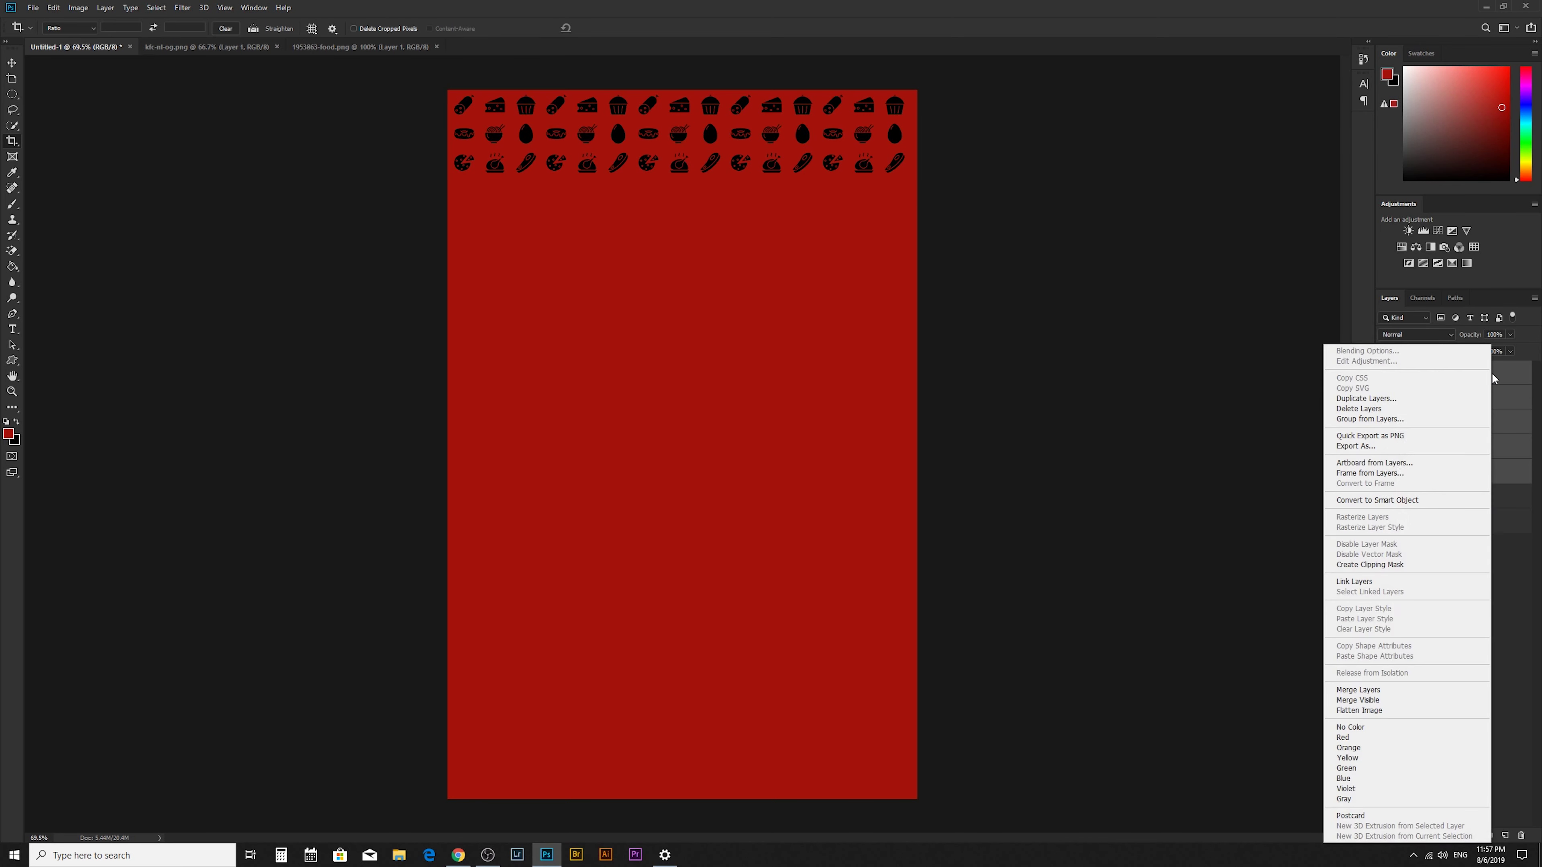
{"action": "left_click", "coordinate": [1390, 693]}
{"action": "key", "text": "v"}
{"action": "left_click_drag", "start_coordinate": [714, 207], "coordinate": [716, 260]}
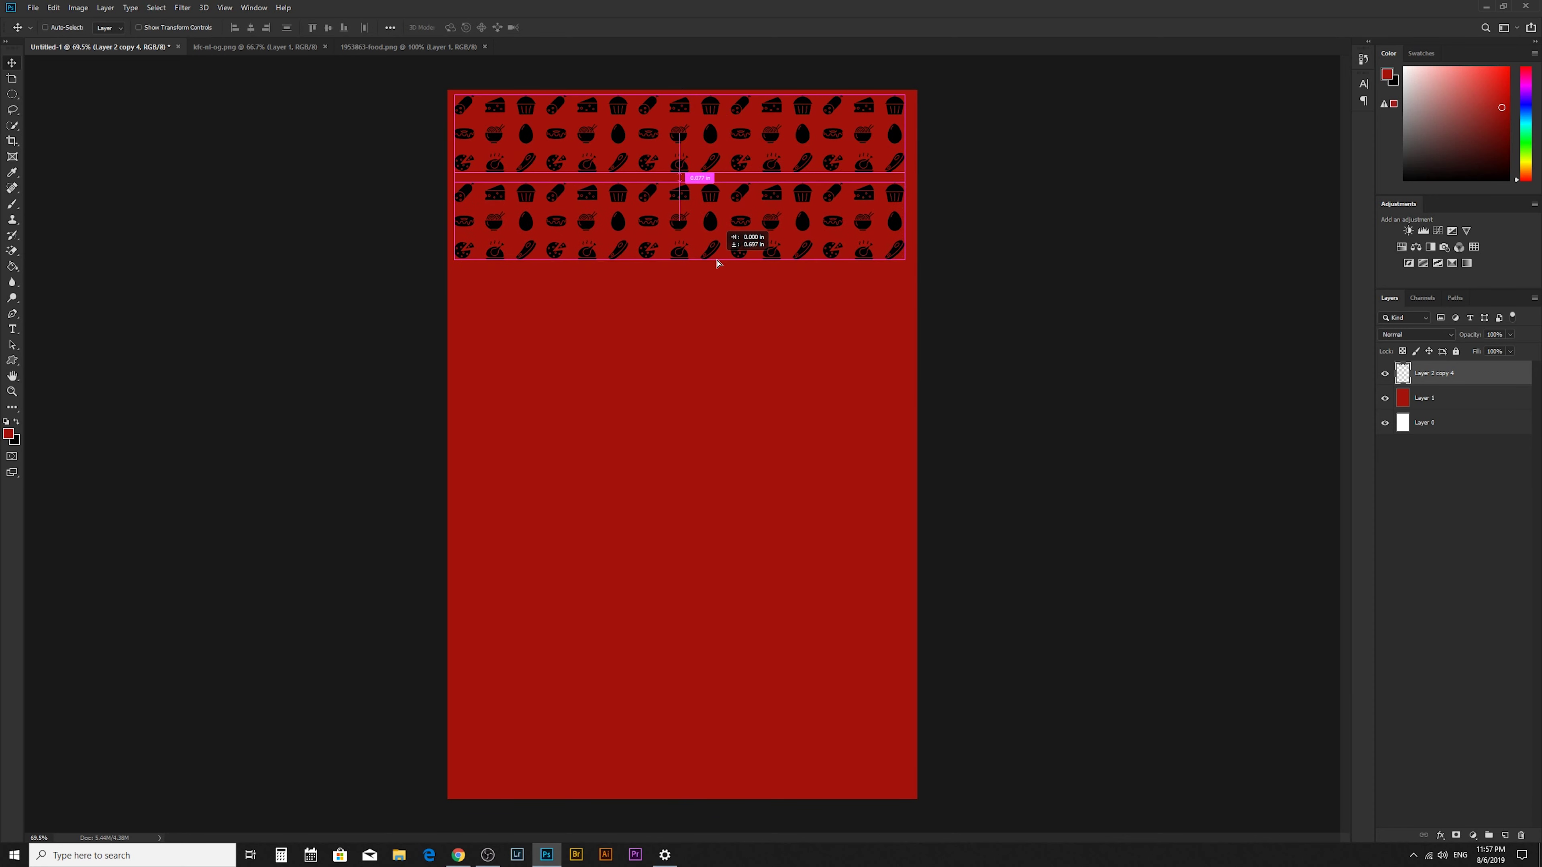
{"action": "left_click_drag", "start_coordinate": [717, 263], "coordinate": [724, 319]}
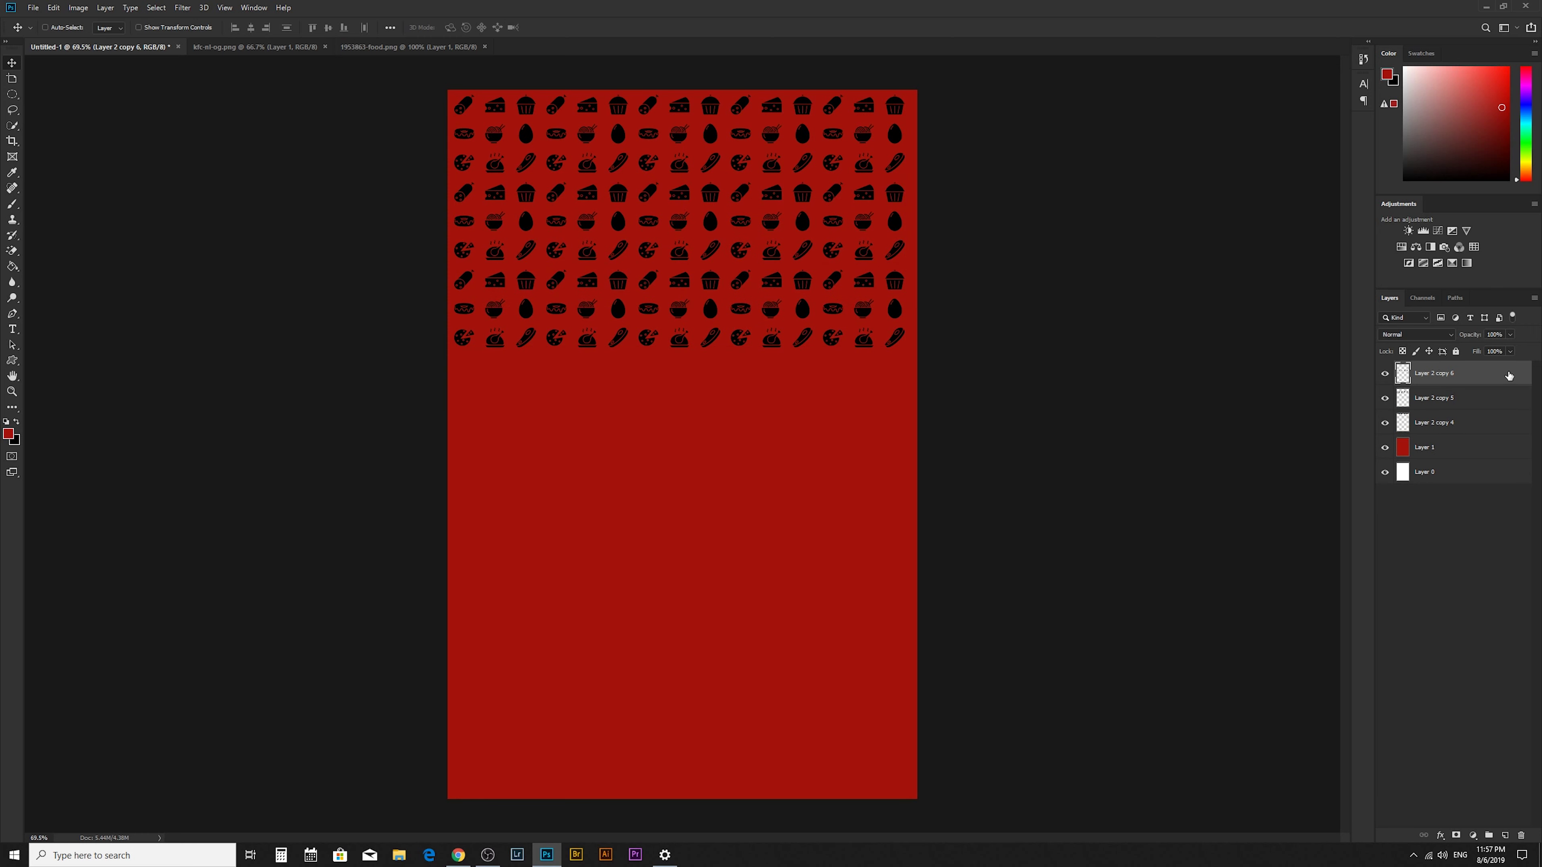
{"action": "left_click", "coordinate": [1508, 425], "text": "shift"}
{"action": "right_click", "coordinate": [1508, 422]}
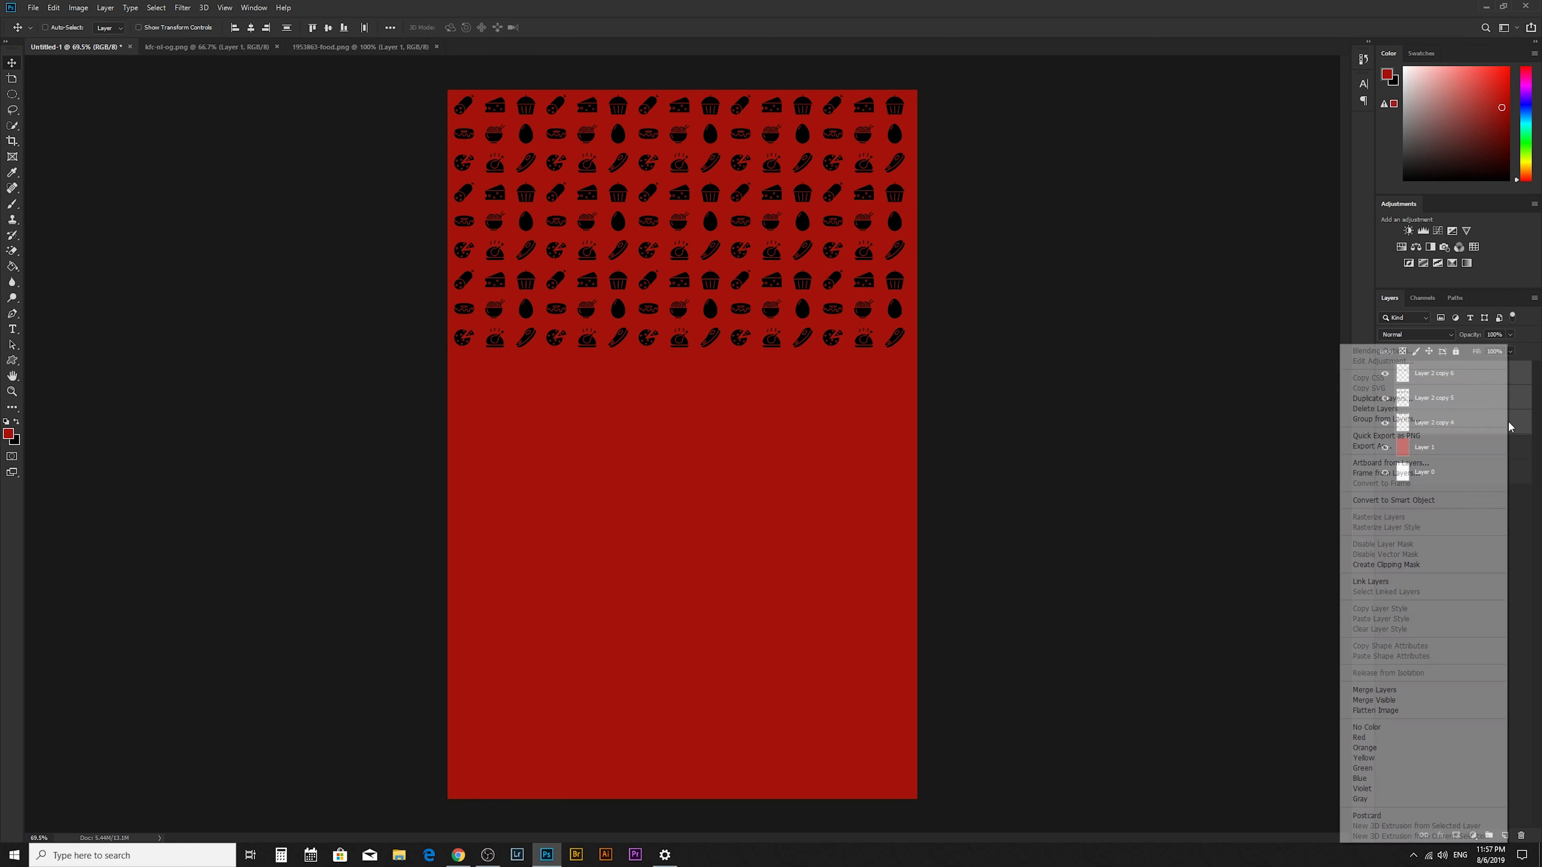
{"action": "left_click", "coordinate": [1402, 691]}
- Copy the icon block down to fill the poster bottom and merge everything into one pattern layer
{"action": "left_click_drag", "start_coordinate": [718, 278], "coordinate": [703, 714]}
{"action": "left_click_drag", "start_coordinate": [808, 682], "coordinate": [809, 682]}
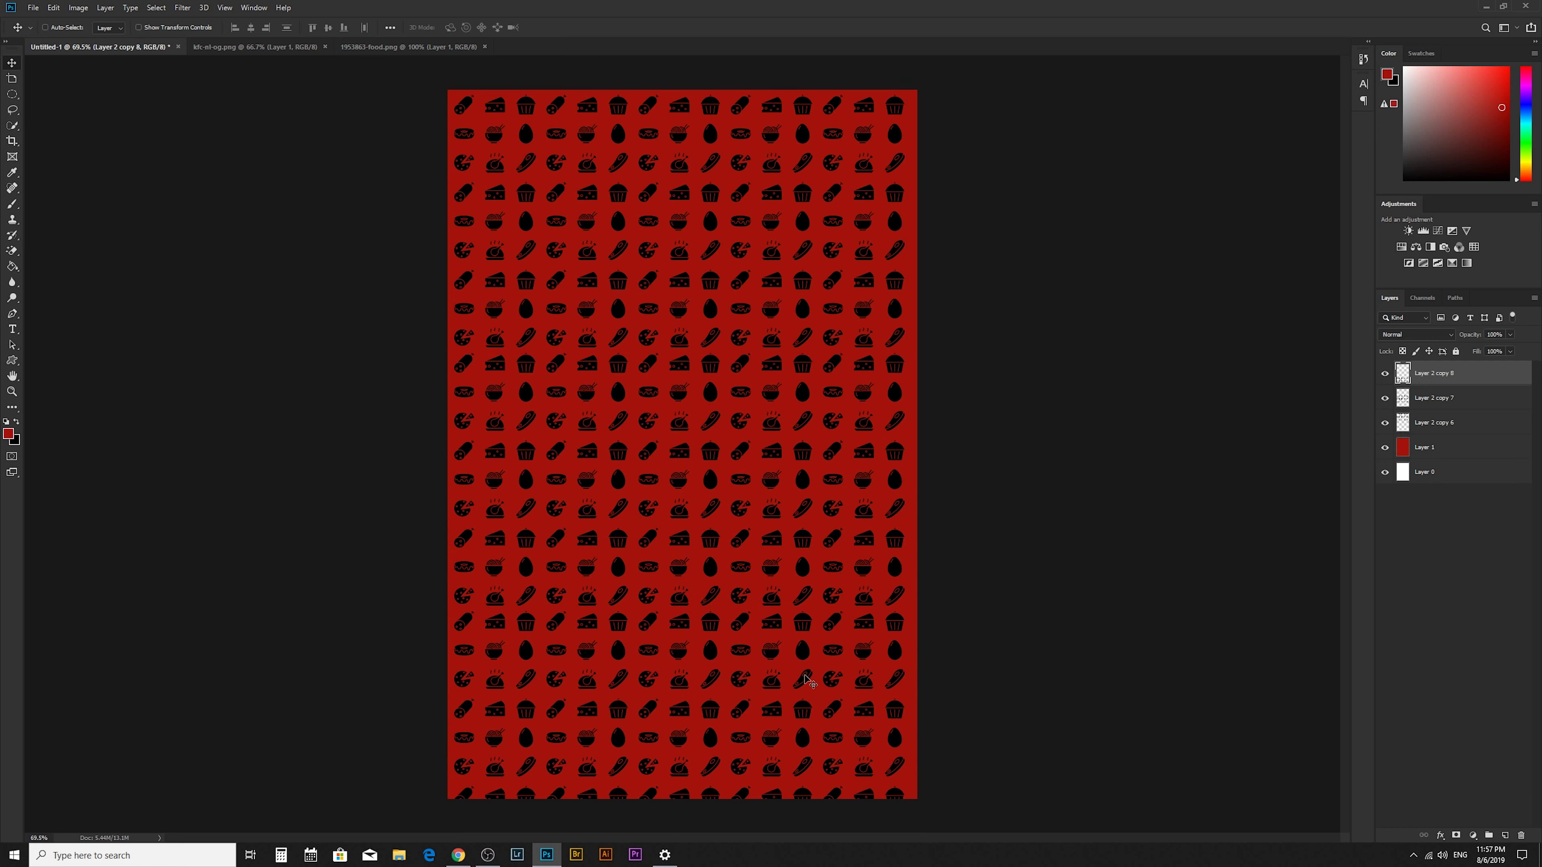
{"action": "right_click", "coordinate": [1478, 428]}
{"action": "left_click", "coordinate": [1362, 693]}
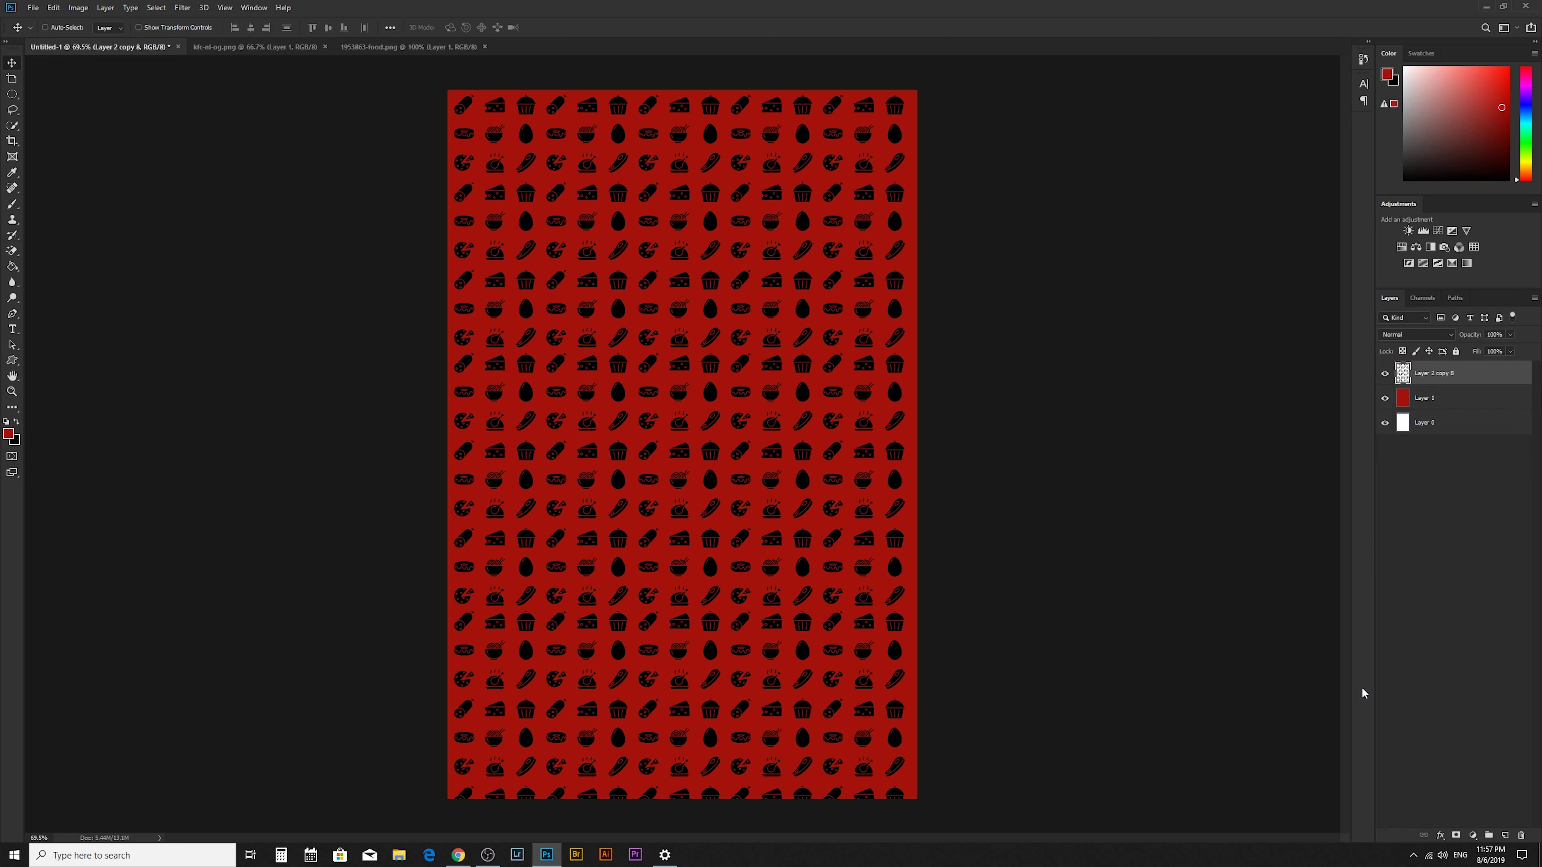
- Crop the poster to fit the pattern and lower the pattern layer's opacity
{"action": "key", "text": "c"}
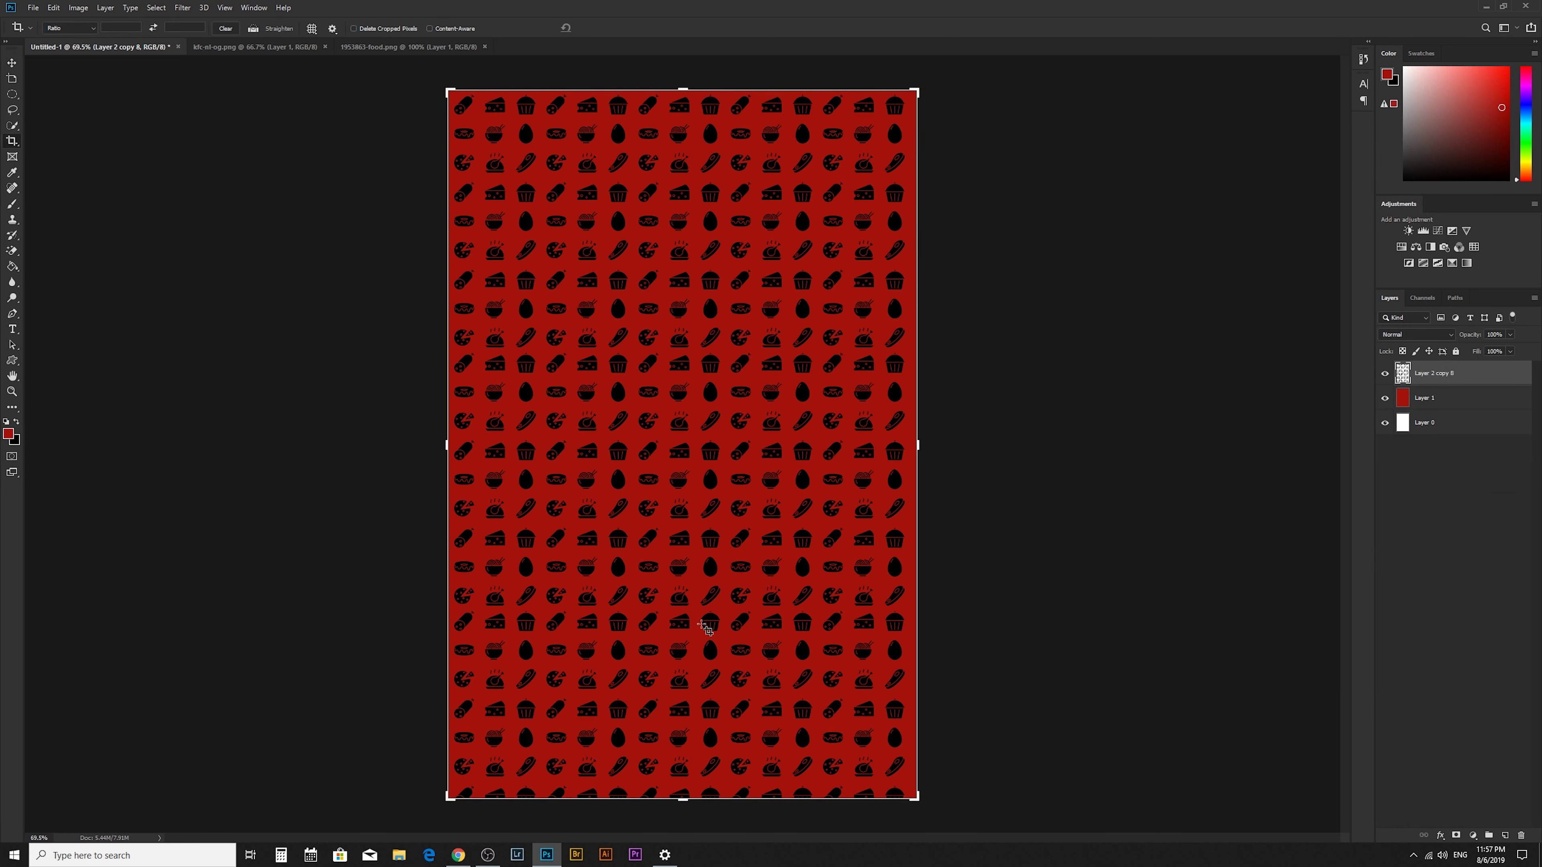
{"action": "left_click_drag", "start_coordinate": [682, 800], "coordinate": [689, 796]}
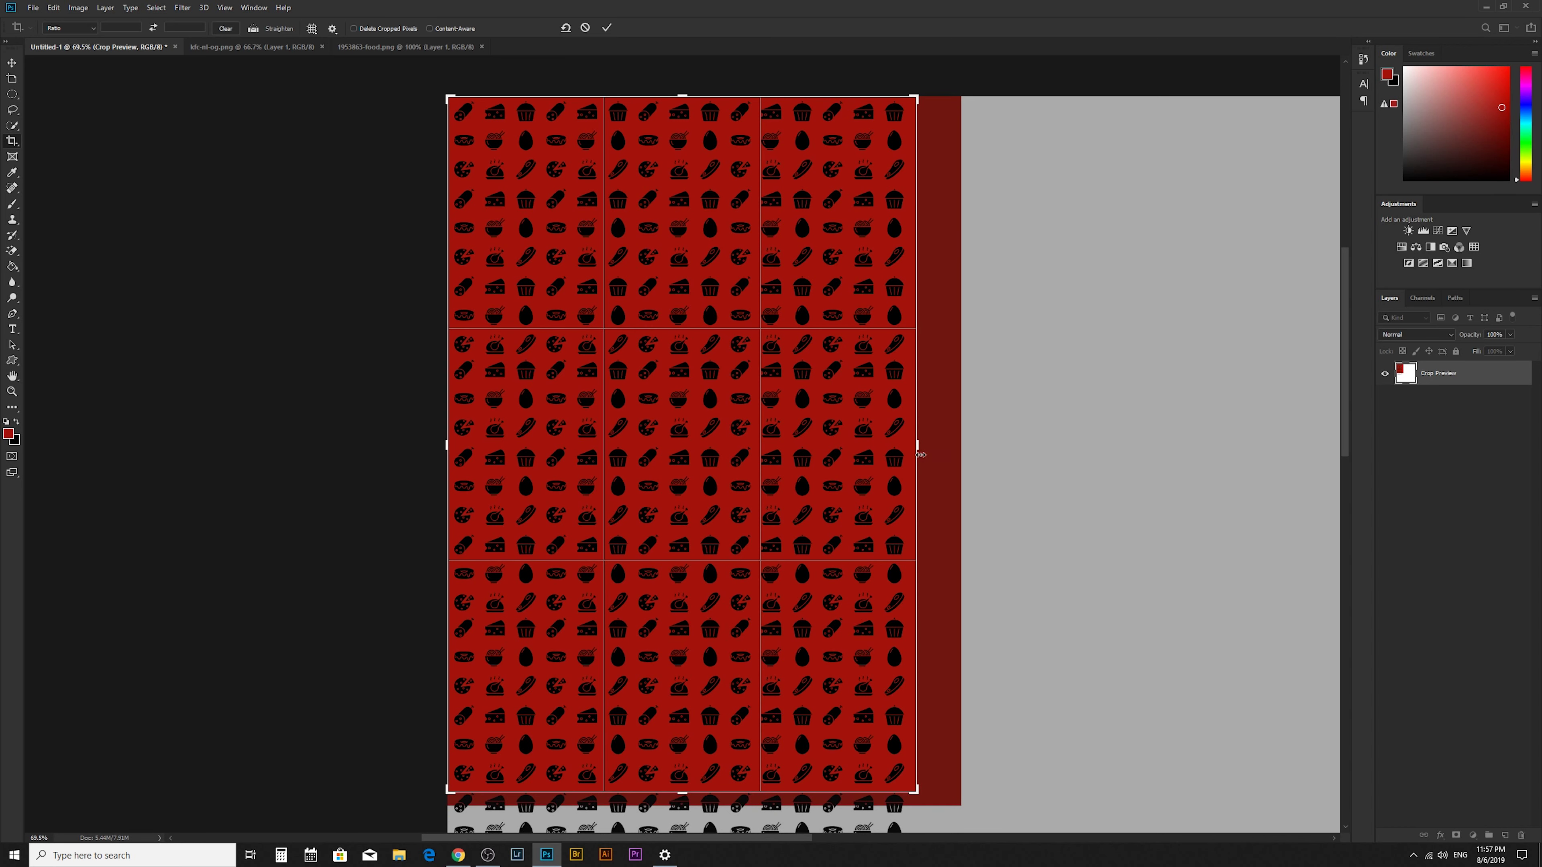
{"action": "left_click_drag", "start_coordinate": [916, 456], "coordinate": [918, 459]}
{"action": "key", "text": "Return"}
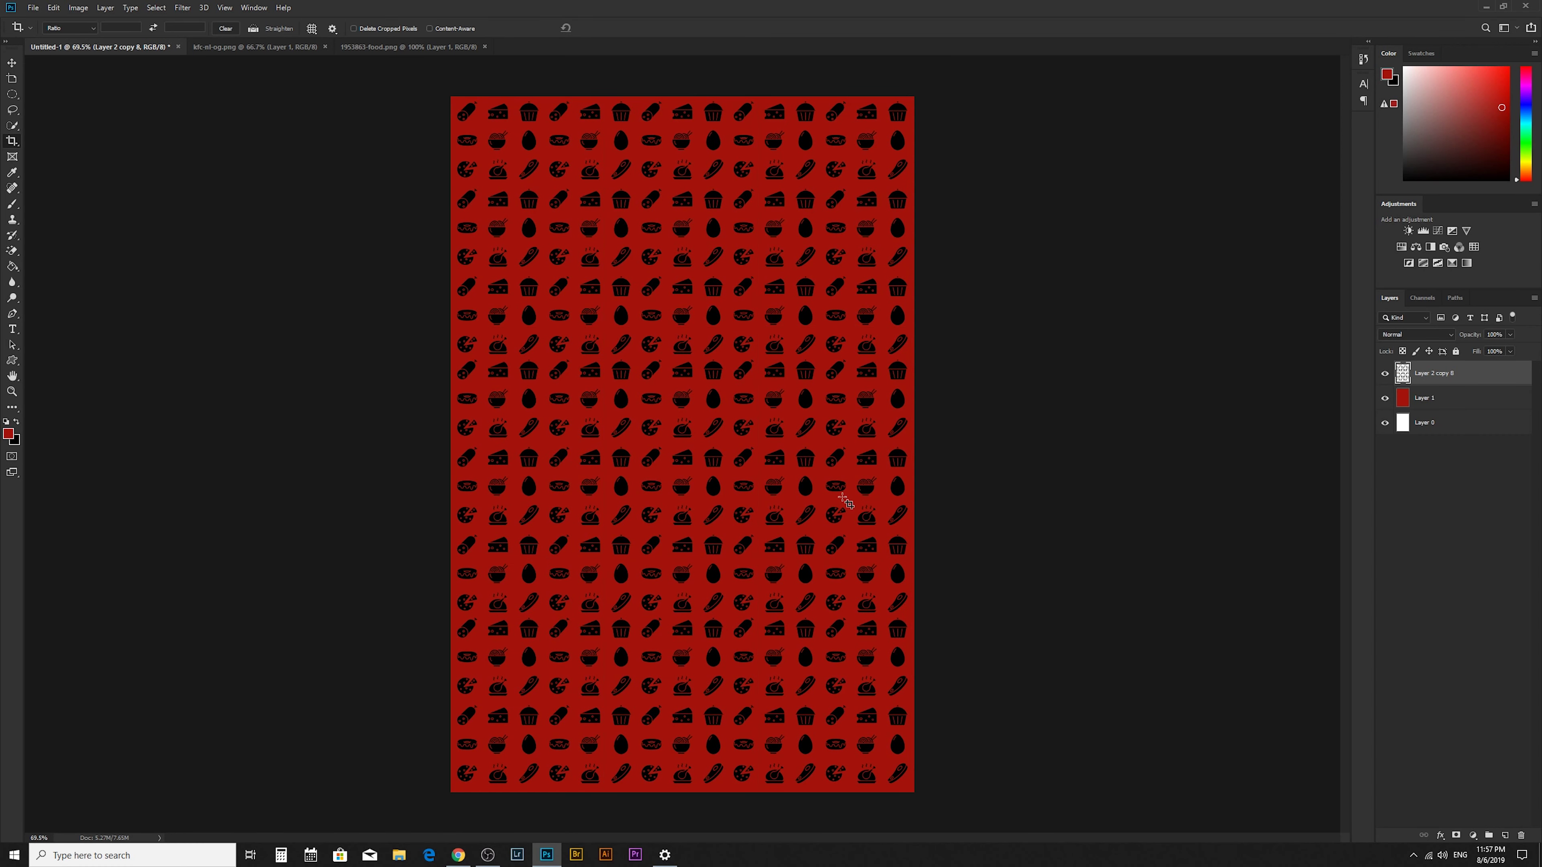
{"action": "mouse_move", "coordinate": [1466, 335]}
{"action": "left_mouse_down"}
{"action": "mouse_move", "coordinate": [1476, 371]}
{"action": "mouse_move", "coordinate": [1477, 339]}
{"action": "mouse_move", "coordinate": [1474, 352]}
{"action": "left_mouse_up"}
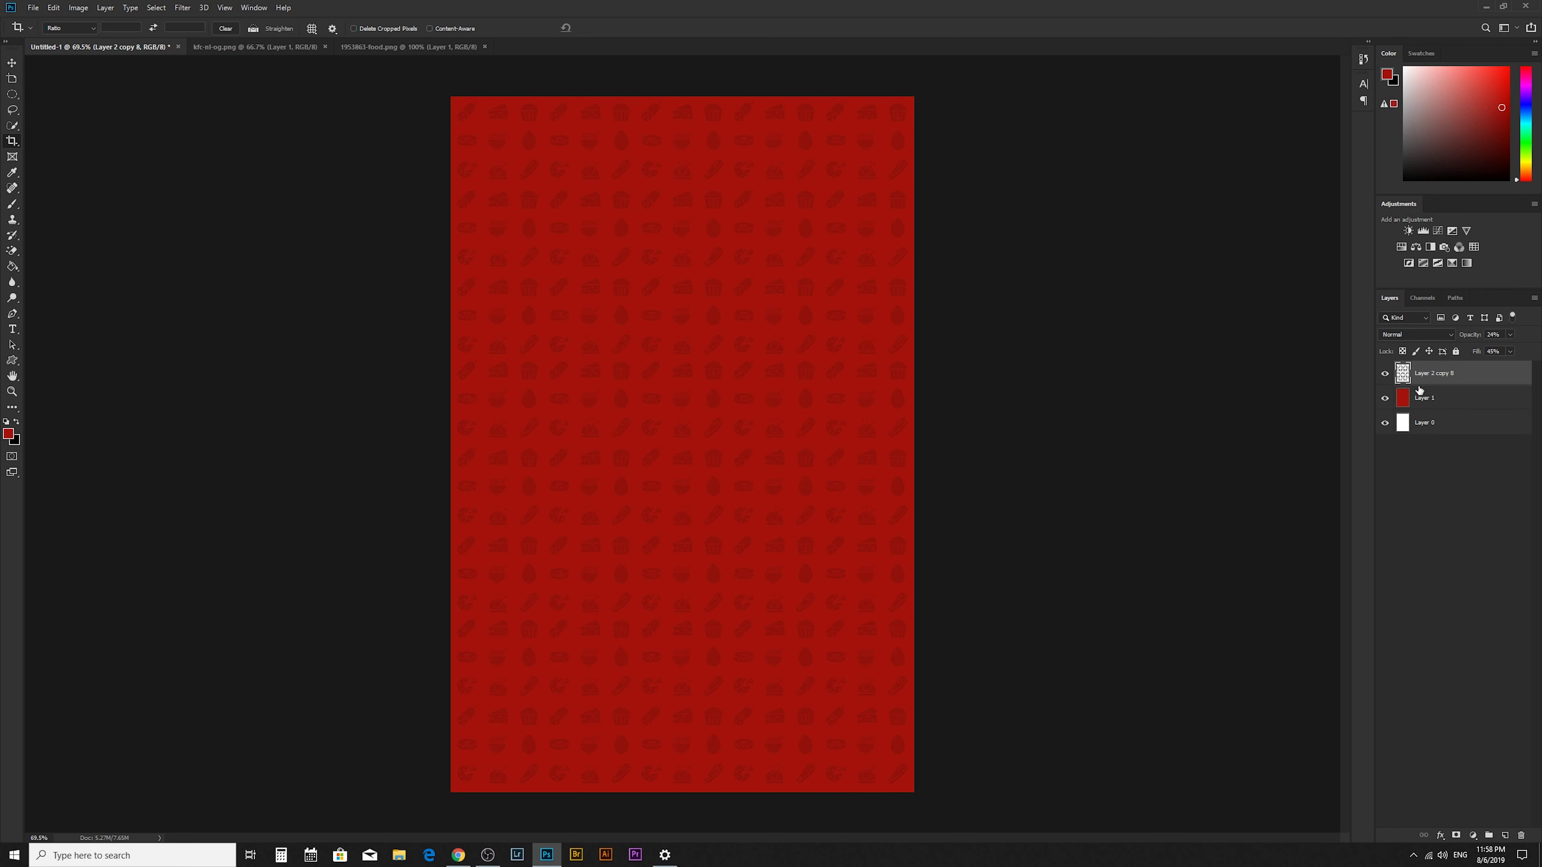
- Merge the faded pattern into the red background and set white as foreground colour
{"action": "left_click", "coordinate": [1489, 396], "text": "shift"}
{"action": "right_click", "coordinate": [1493, 392]}
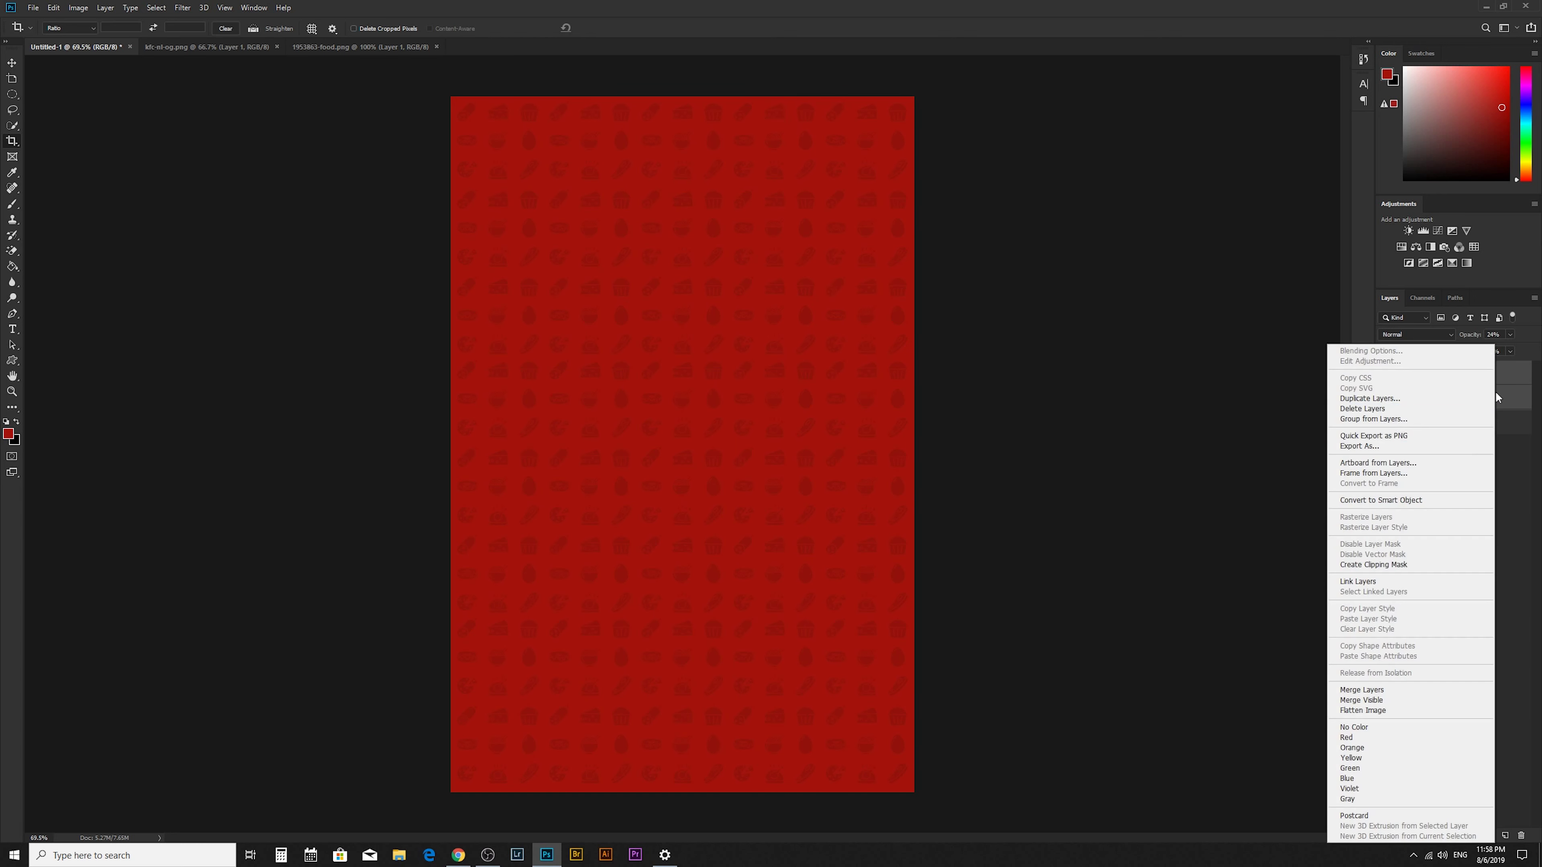
{"action": "left_click", "coordinate": [1365, 689]}
{"action": "left_click", "coordinate": [1384, 373]}
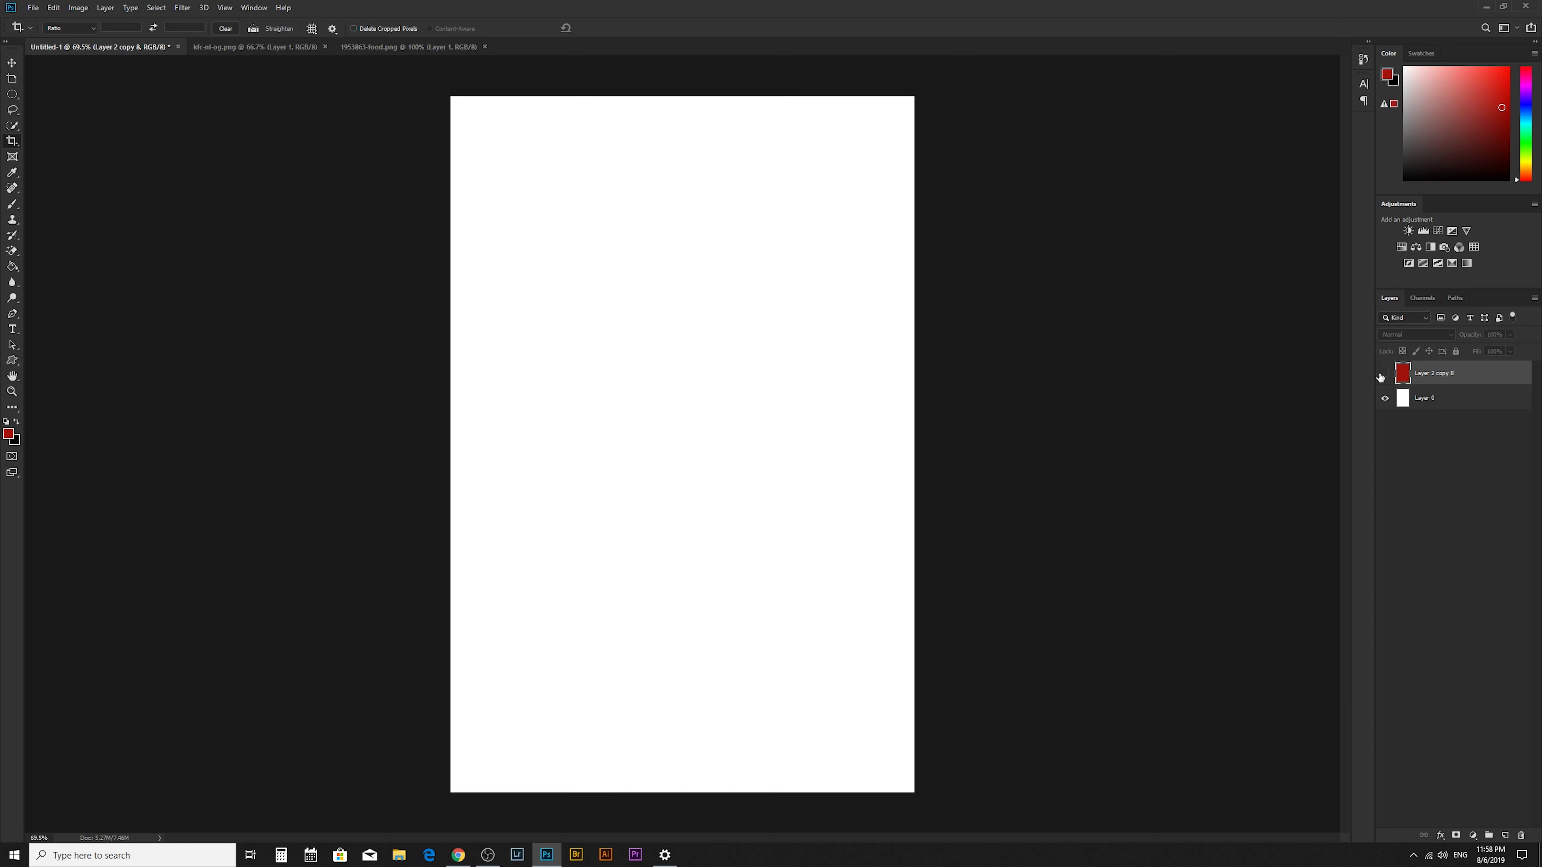
{"action": "key", "text": "z"}
{"action": "left_click", "coordinate": [685, 407]}
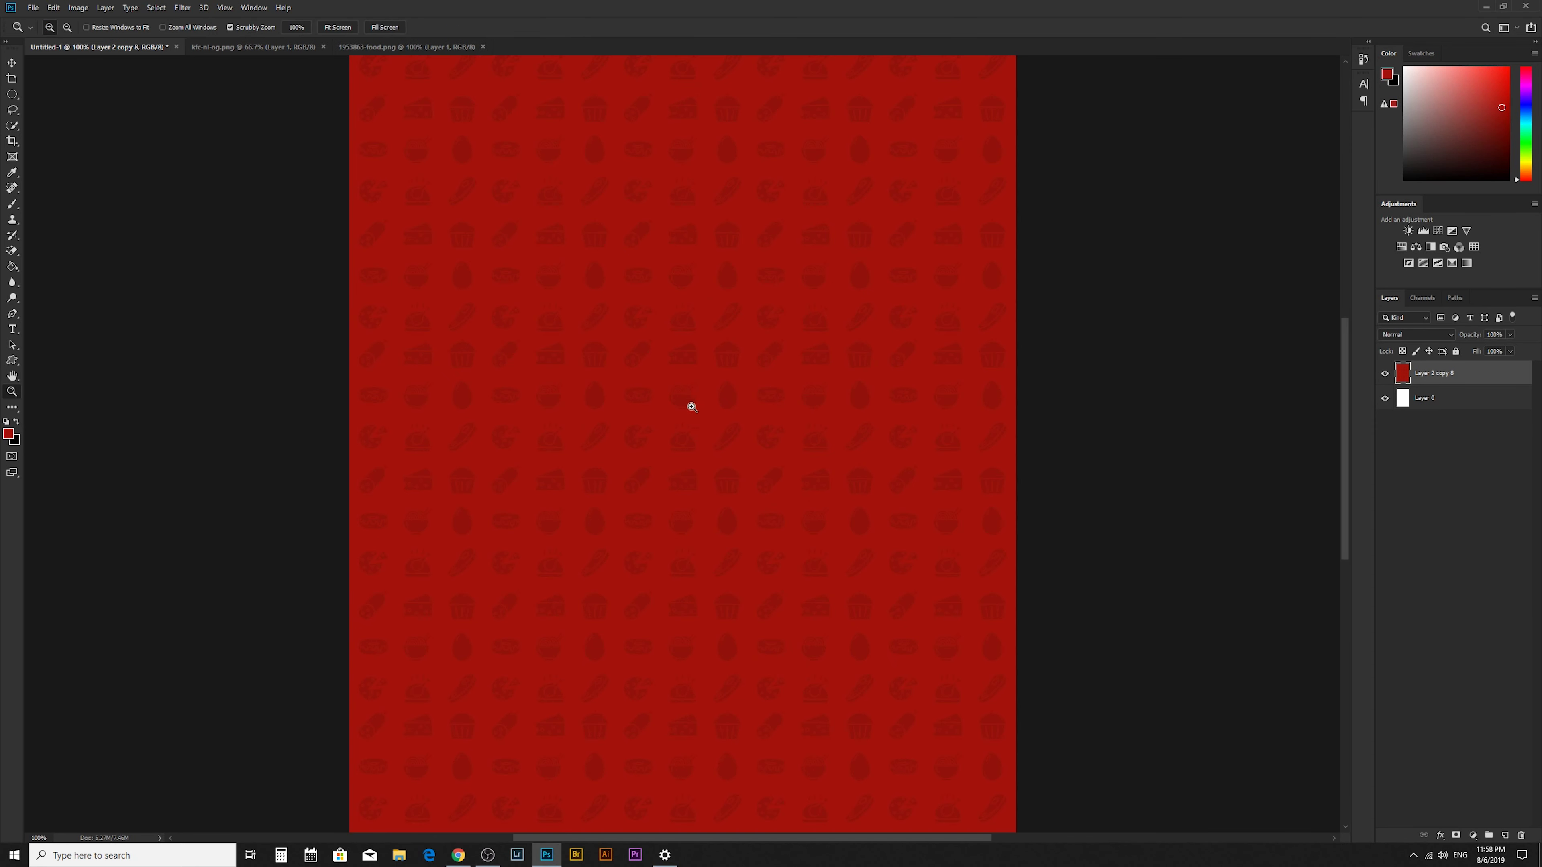
{"action": "left_click_drag", "start_coordinate": [688, 406], "coordinate": [716, 427]}
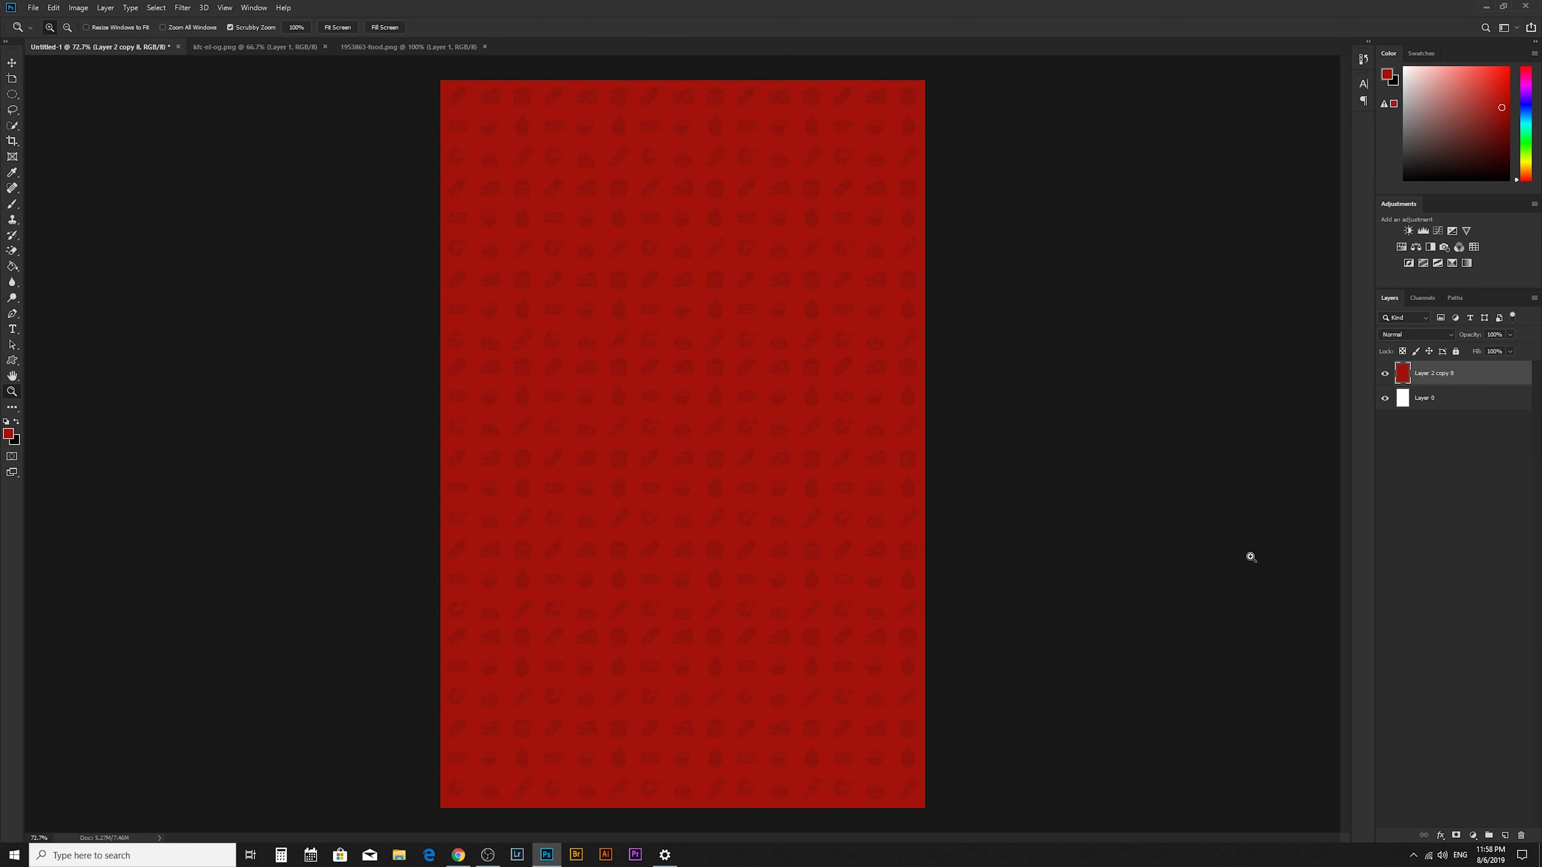
{"action": "key", "text": "d"}
{"action": "key", "text": "x"}
{"action": "key", "text": "x"}
{"action": "key", "text": "x"}
- Add a new layer and draw an elliptical selection overhanging the poster's top-right corner
{"action": "left_click", "coordinate": [1505, 836]}
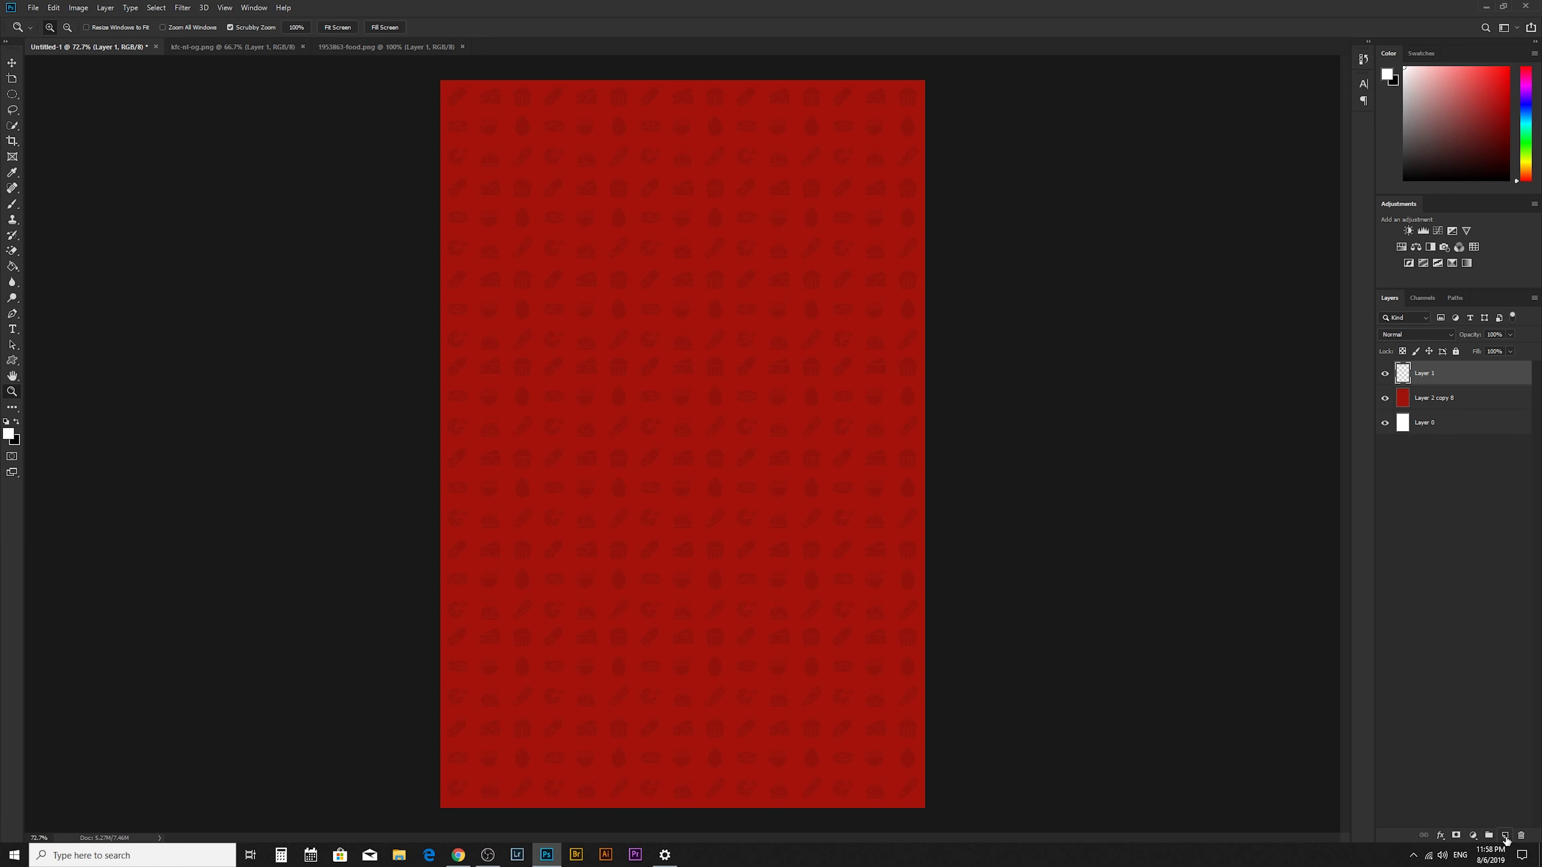
{"action": "right_click", "coordinate": [7, 95]}
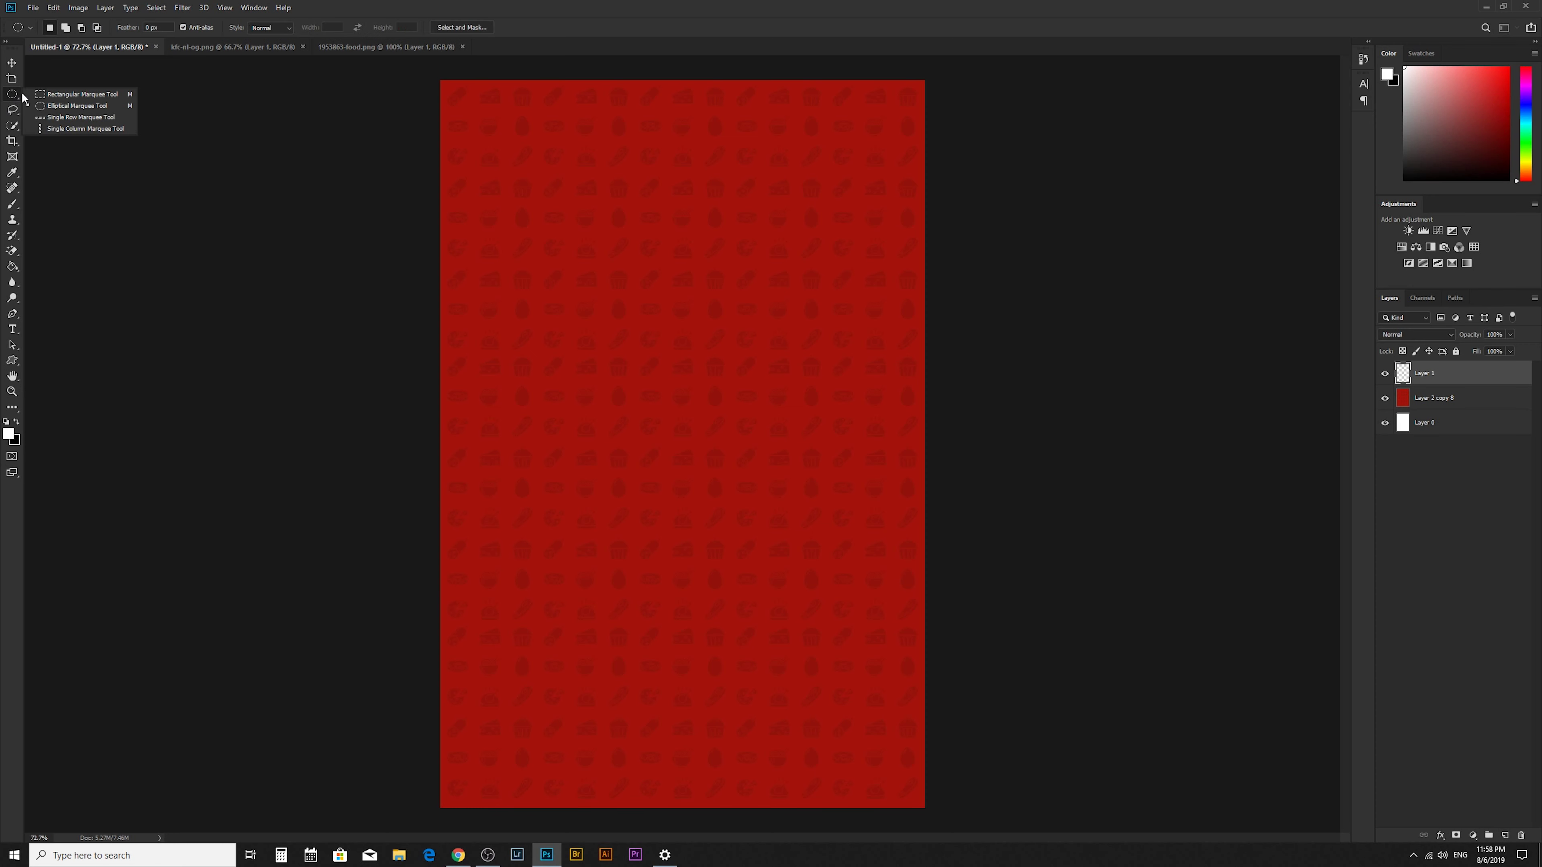
{"action": "left_click", "coordinate": [69, 101]}
{"action": "left_click_drag", "start_coordinate": [716, 95], "coordinate": [993, 476]}
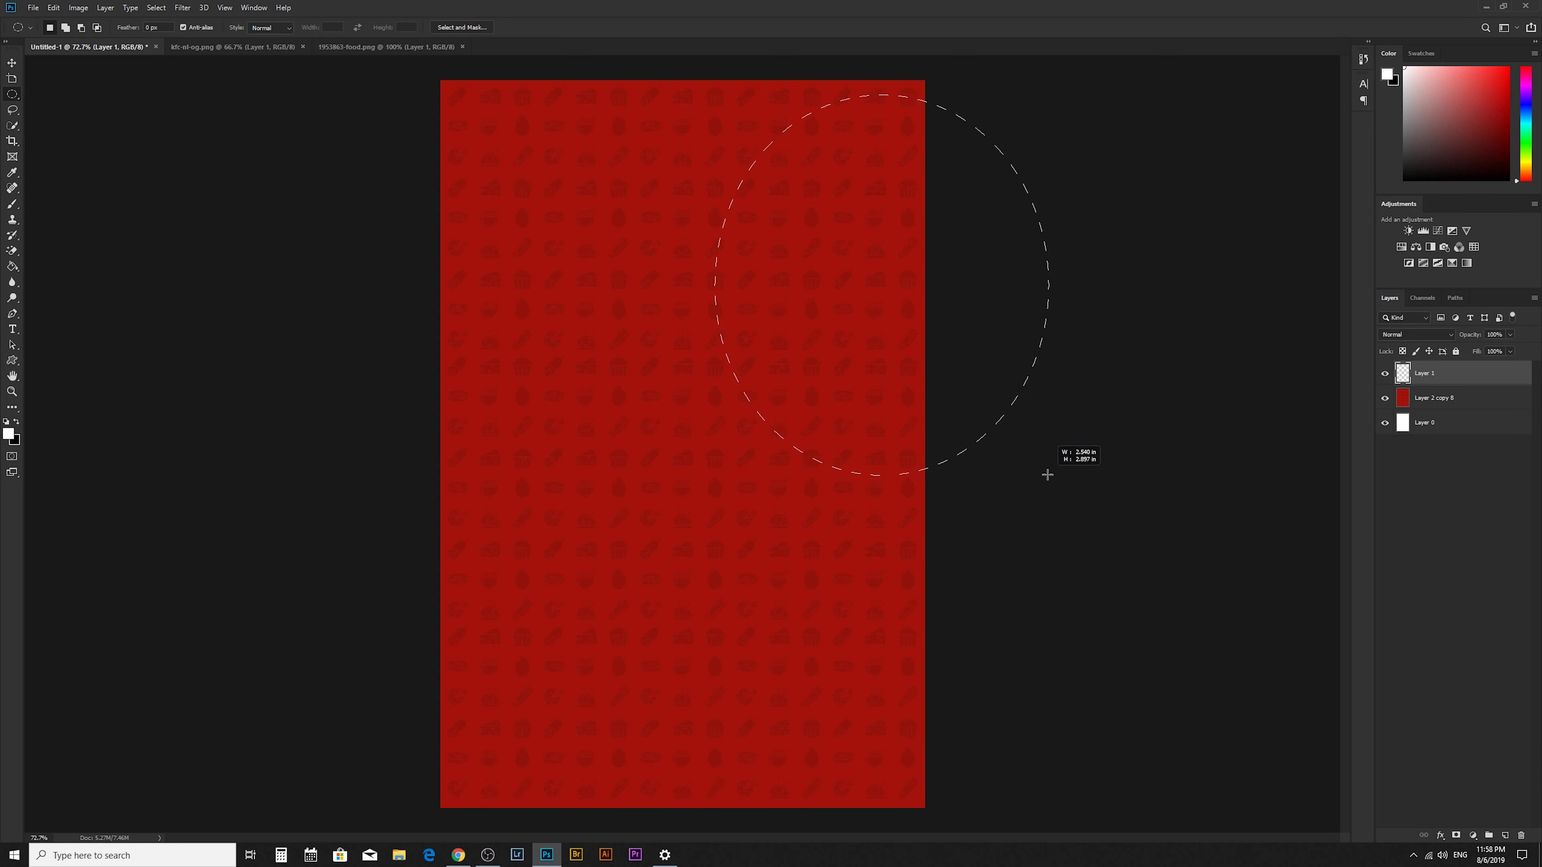
{"action": "left_click_drag", "start_coordinate": [993, 475], "coordinate": [1056, 503]}
{"action": "left_click", "coordinate": [985, 412]}
{"action": "key", "text": "ctrl+z"}
{"action": "left_click_drag", "start_coordinate": [896, 322], "coordinate": [880, 300]}
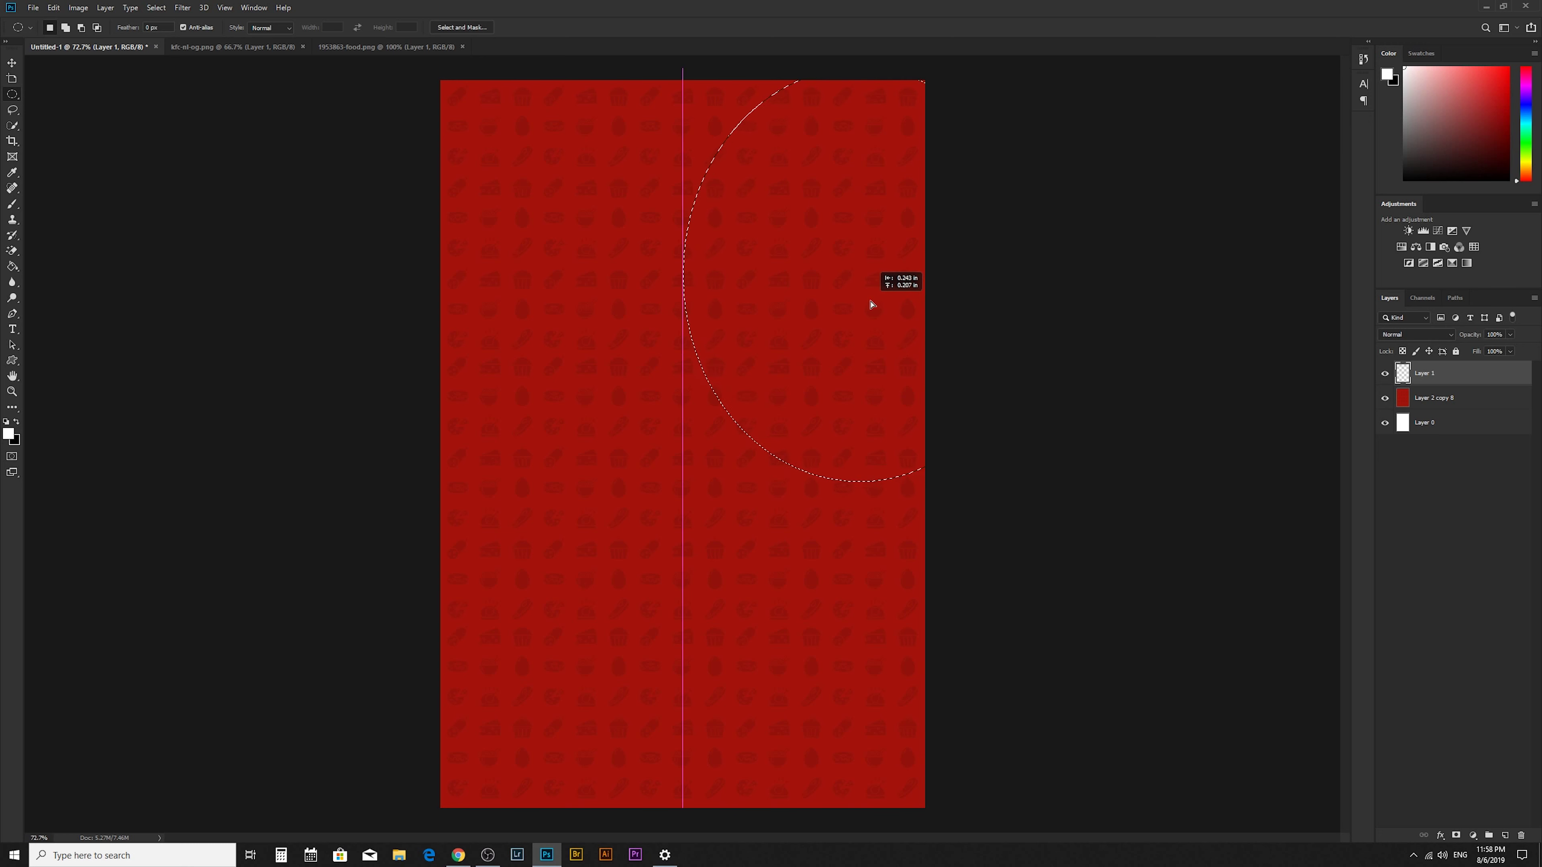
{"action": "left_click_drag", "start_coordinate": [880, 300], "coordinate": [864, 289]}
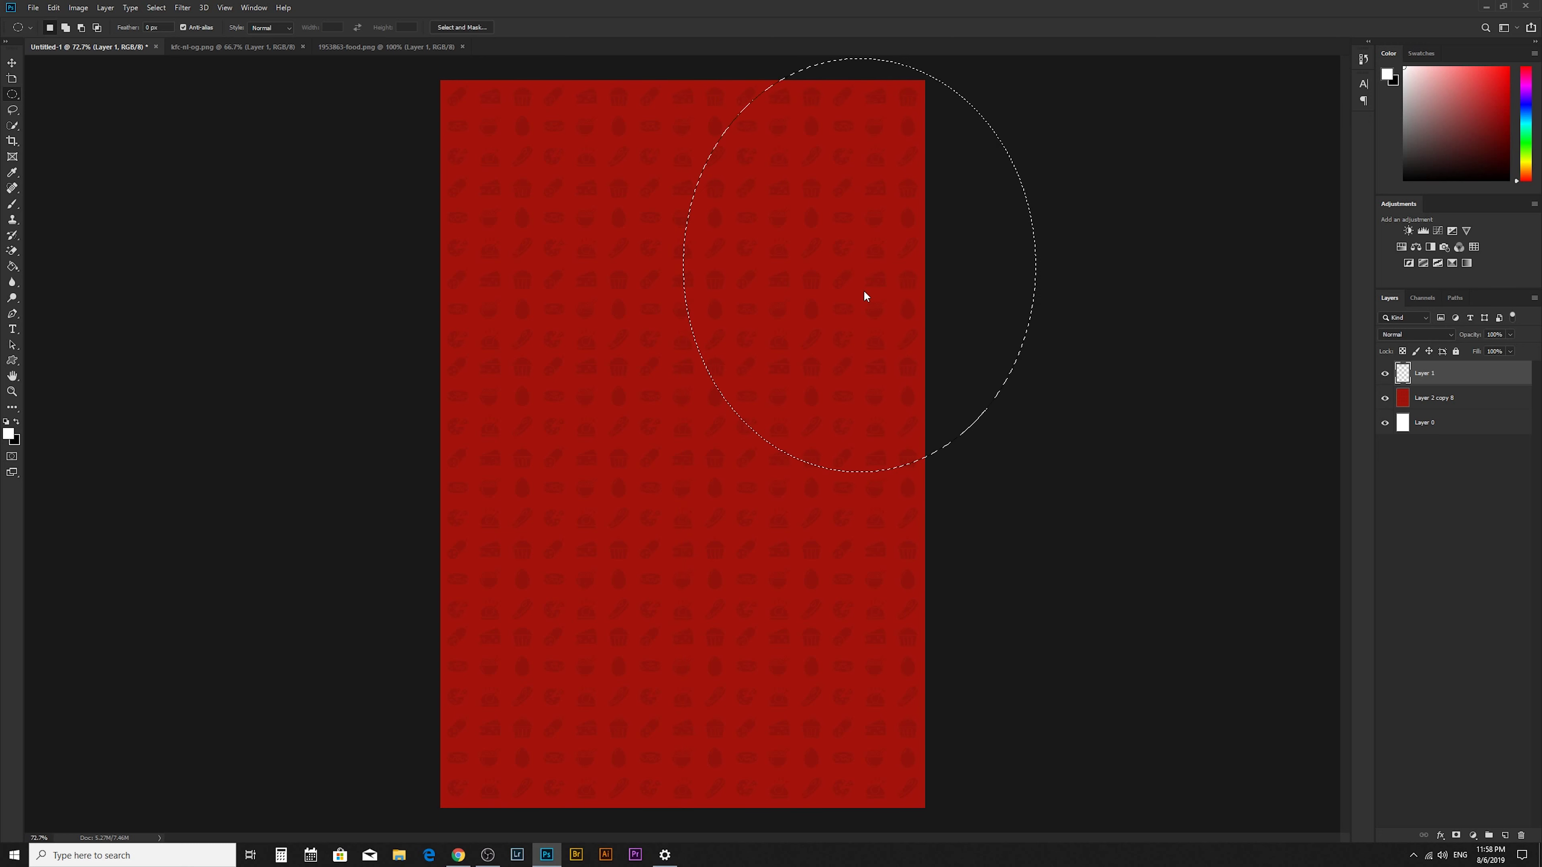
- Fill the elliptical selection with white using the Paint Bucket, then deselect
{"action": "key", "text": "g"}
{"action": "left_click", "coordinate": [833, 262]}
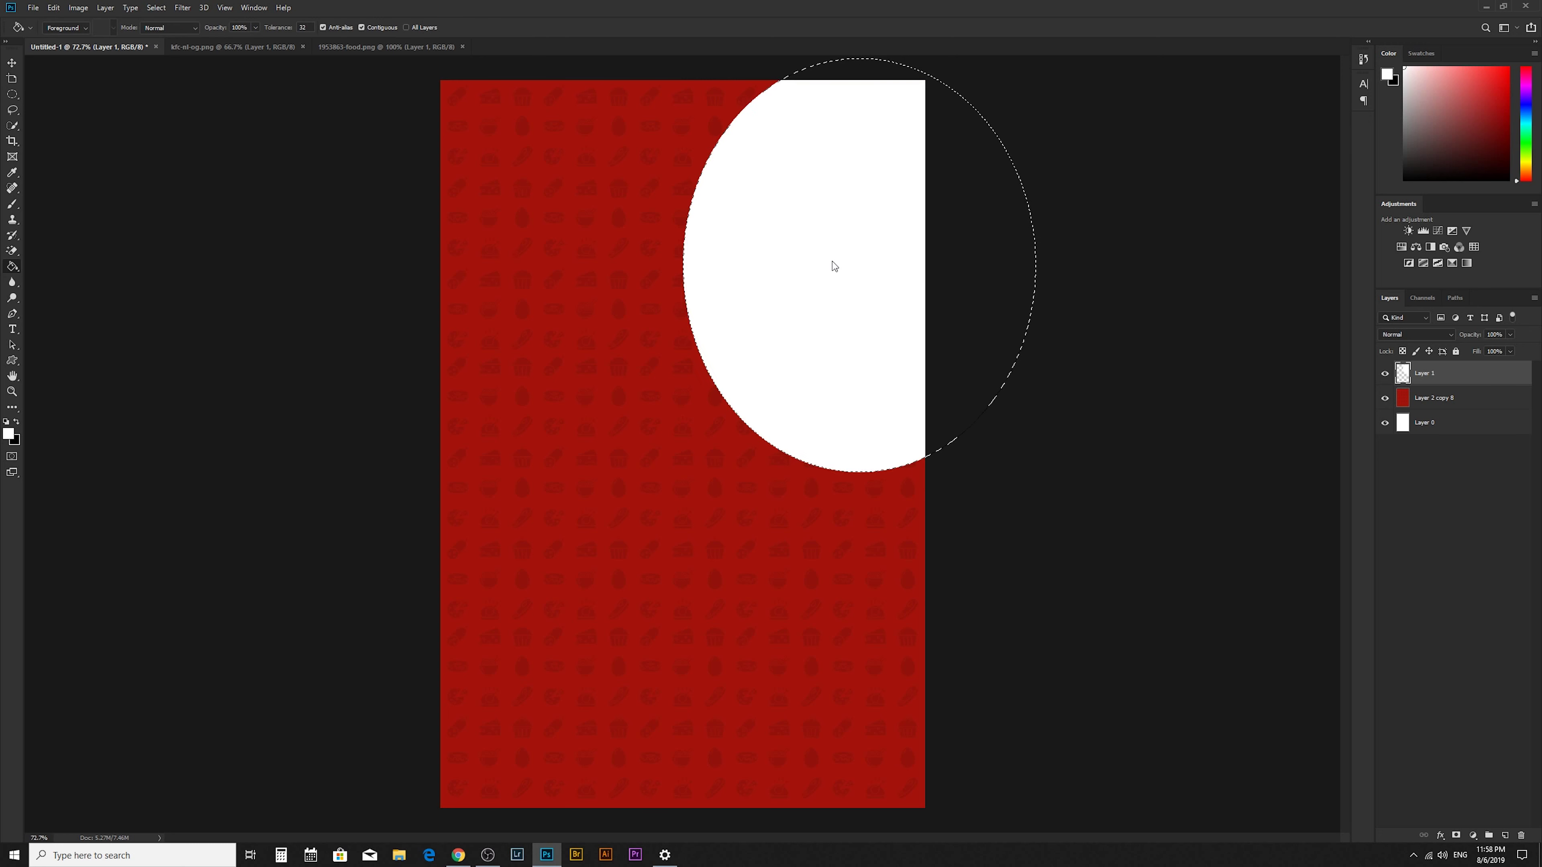
{"action": "key", "text": "m"}
{"action": "key", "text": "ctrl+d"}
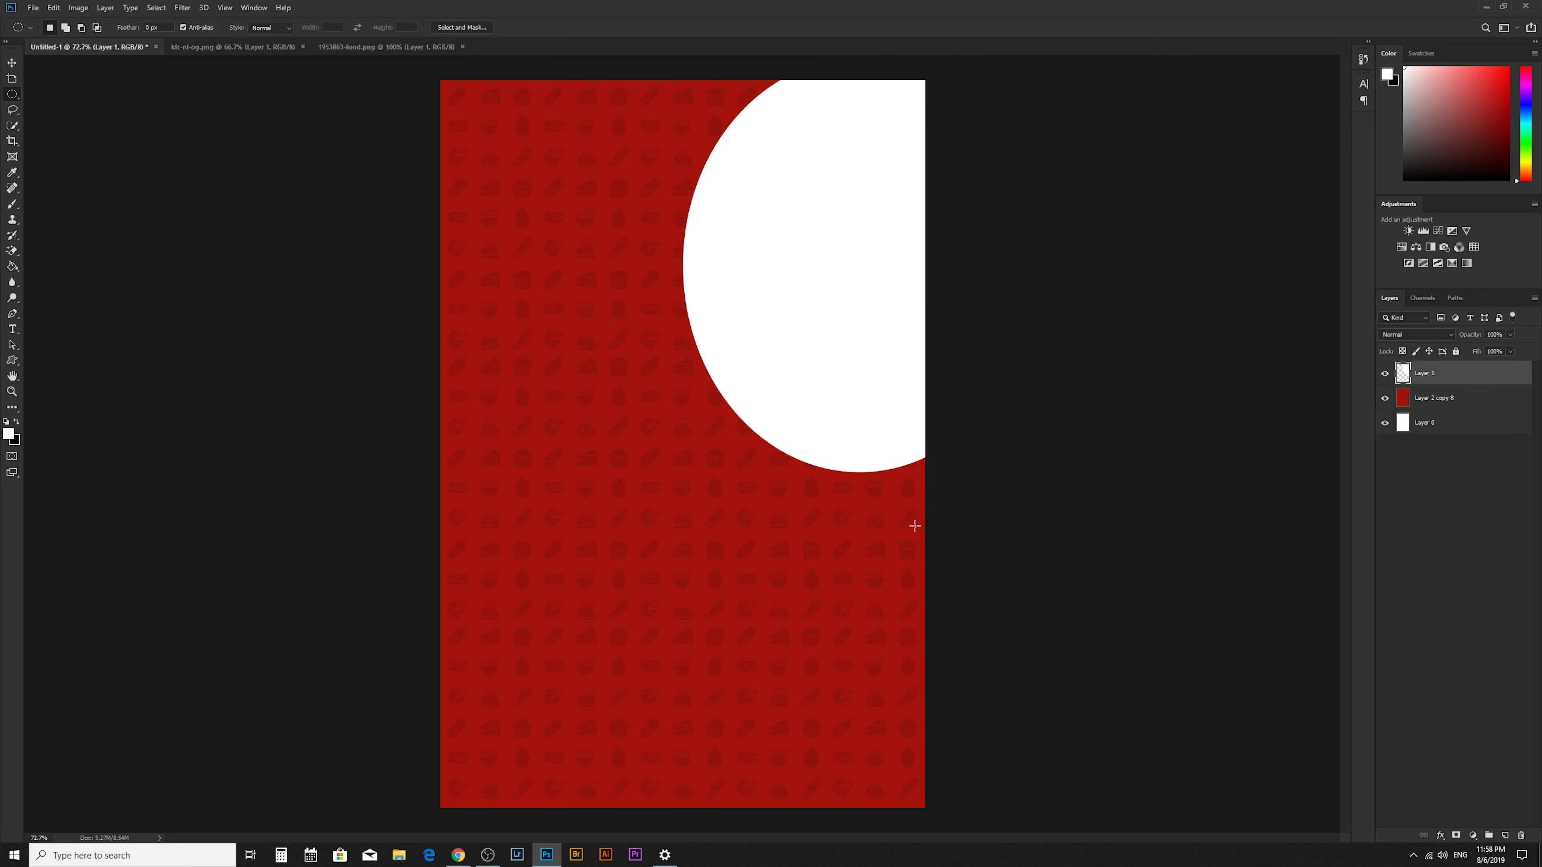
- Stretch the white circle downward and leftward into an oval, then Alt-drag a duplicate
{"action": "key", "text": "ctrl+t"}
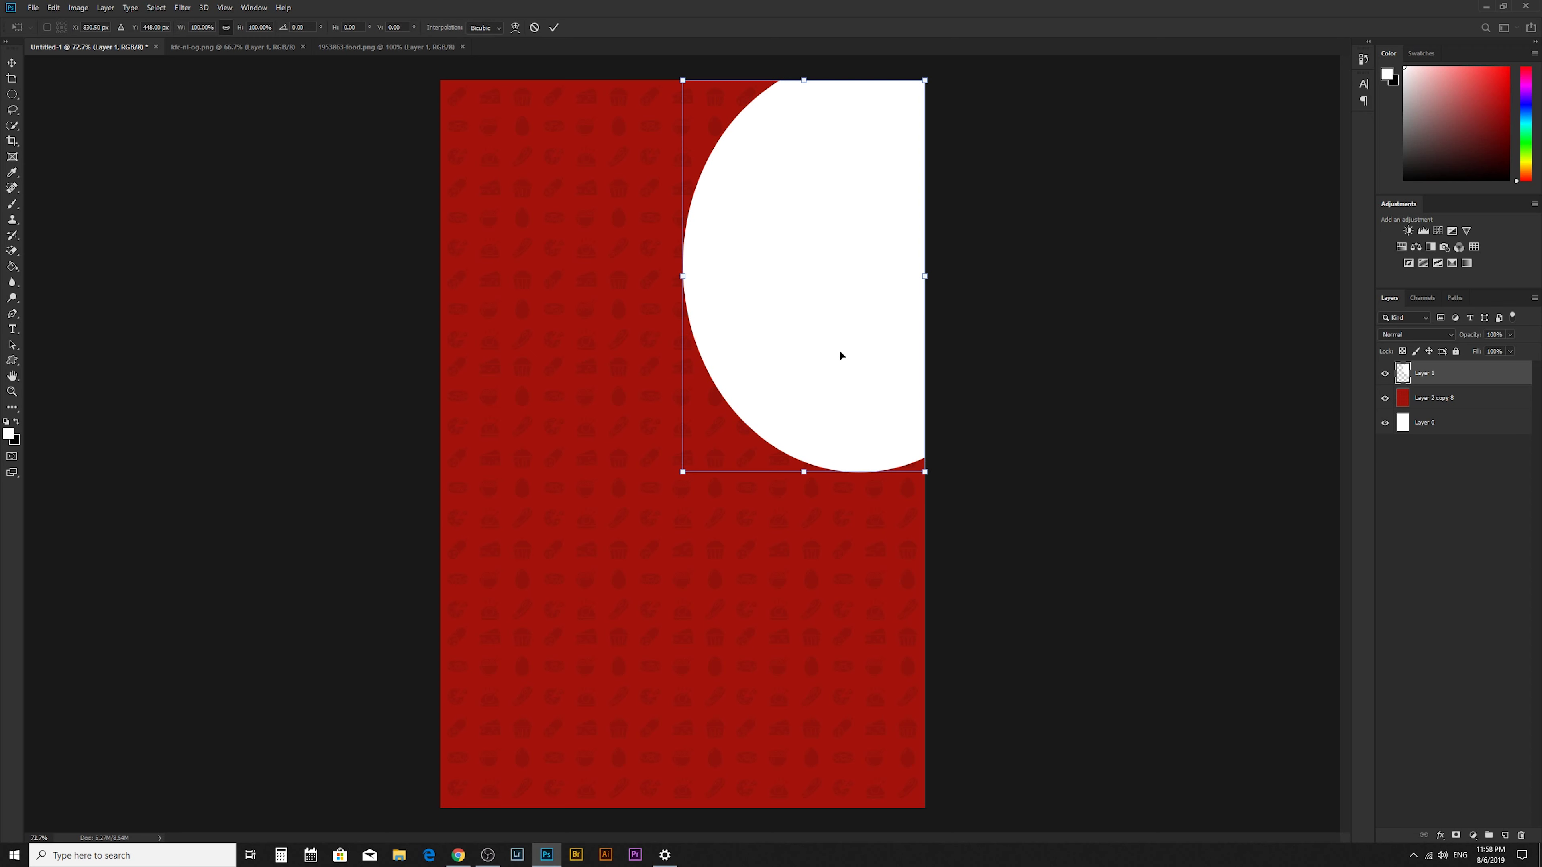
{"action": "left_click_drag", "start_coordinate": [805, 480], "coordinate": [806, 495]}
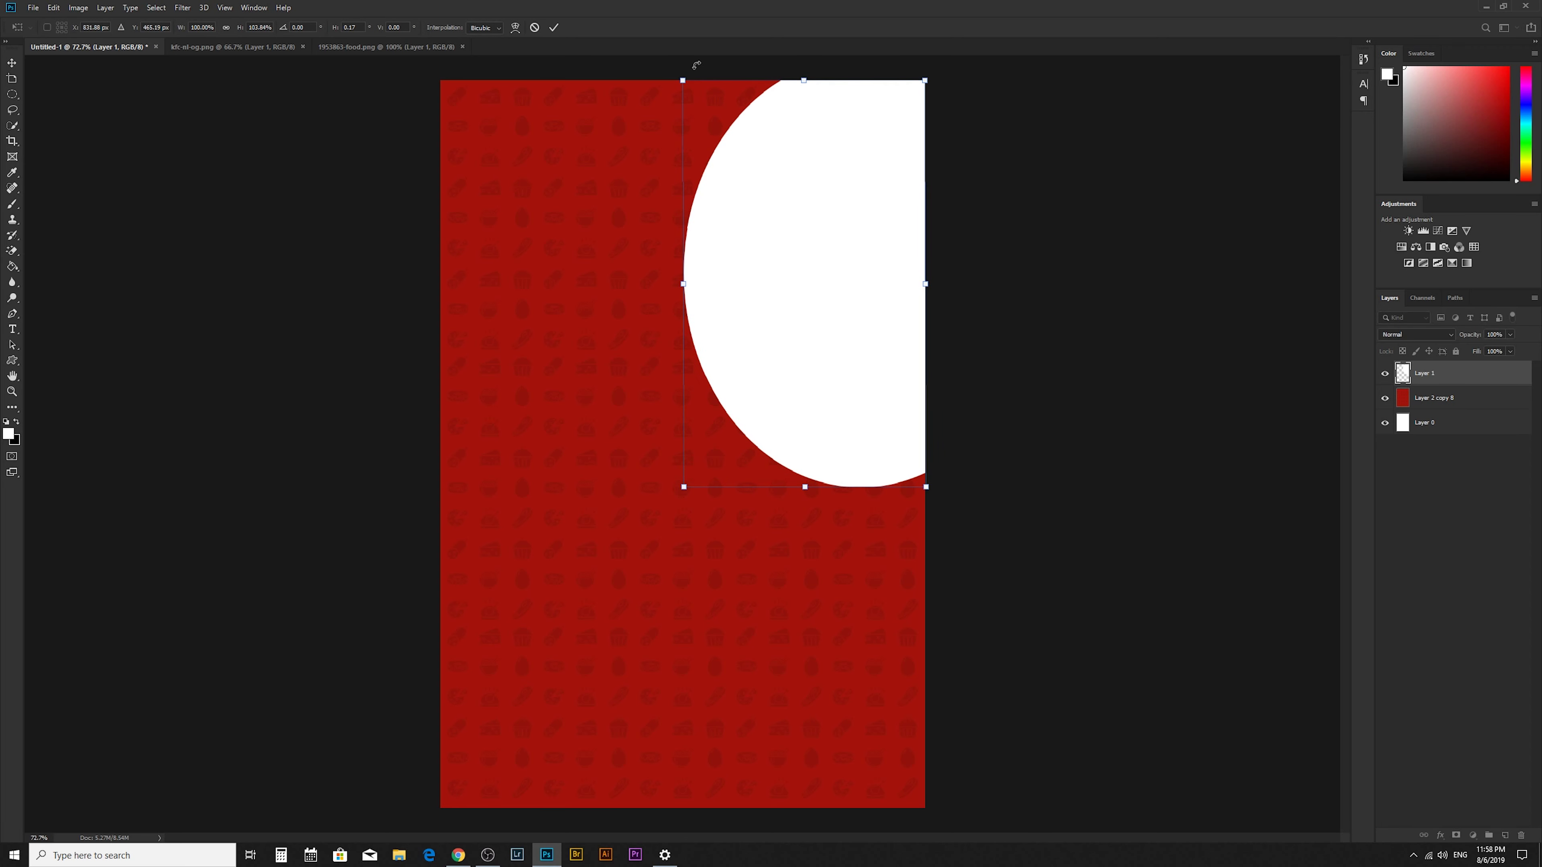
{"action": "left_click_drag", "start_coordinate": [682, 81], "coordinate": [653, 79]}
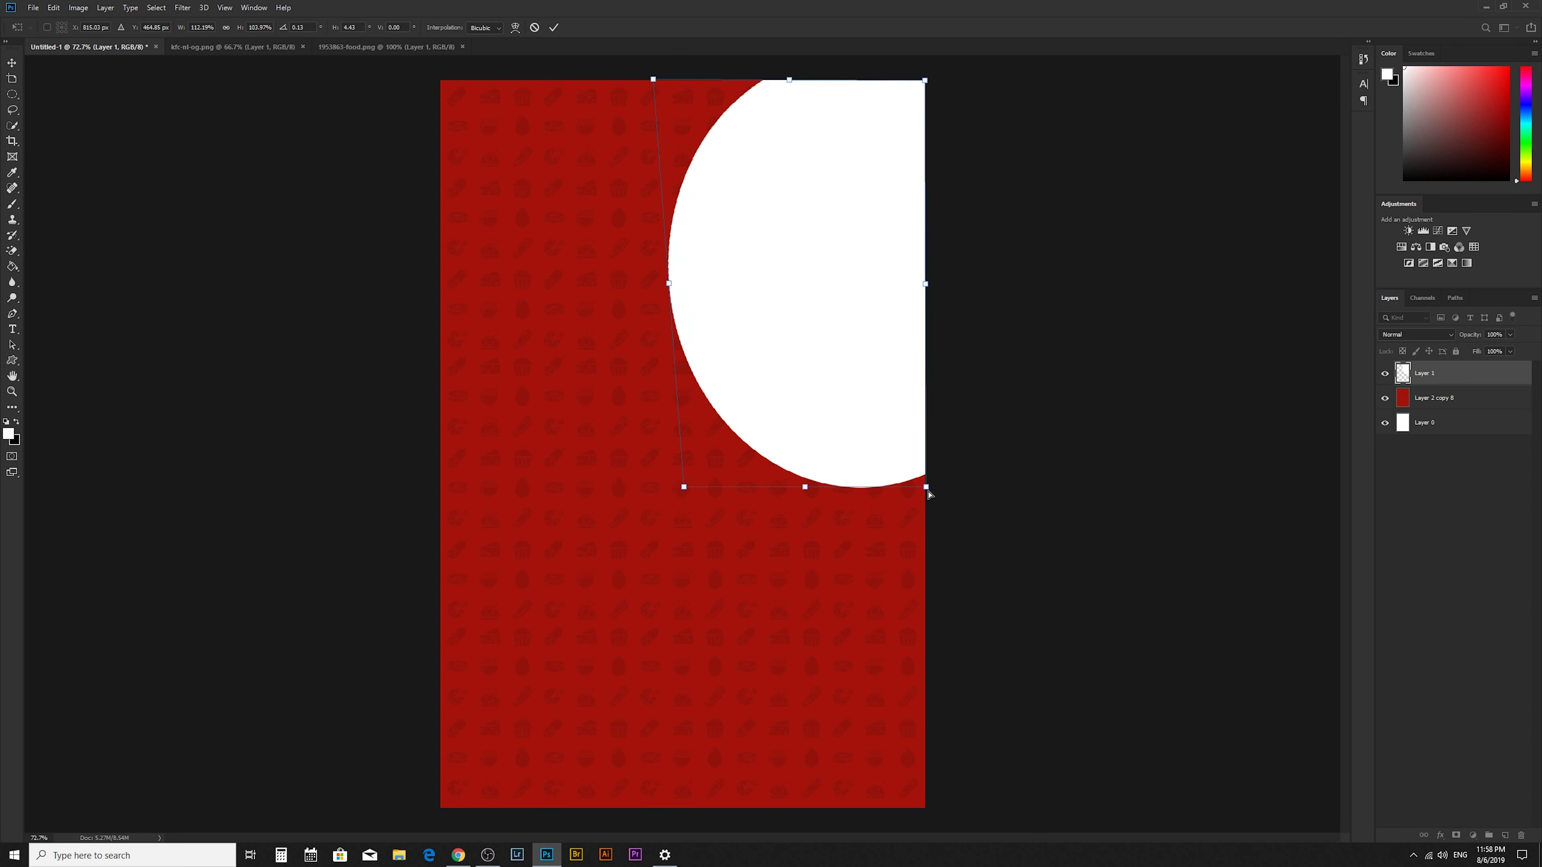
{"action": "key", "text": "Return"}
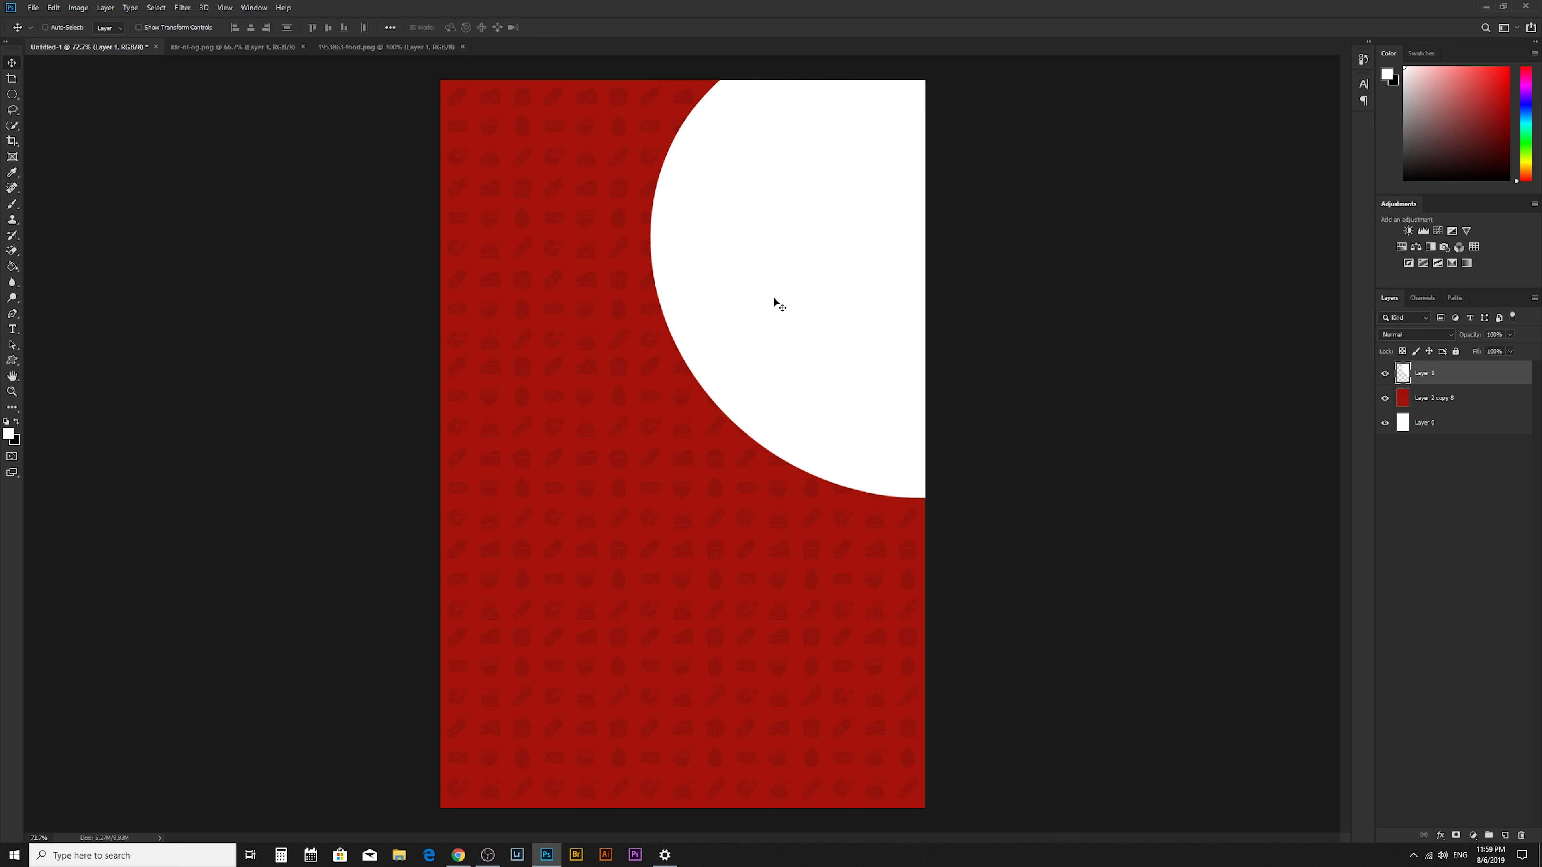
{"action": "left_click_drag", "start_coordinate": [760, 328], "coordinate": [623, 421], "text": "alt"}
- Rotate and shrink the duplicated circle onto the poster's left edge
{"action": "key", "text": "ctrl+t"}
{"action": "left_click_drag", "start_coordinate": [867, 399], "coordinate": [737, 362]}
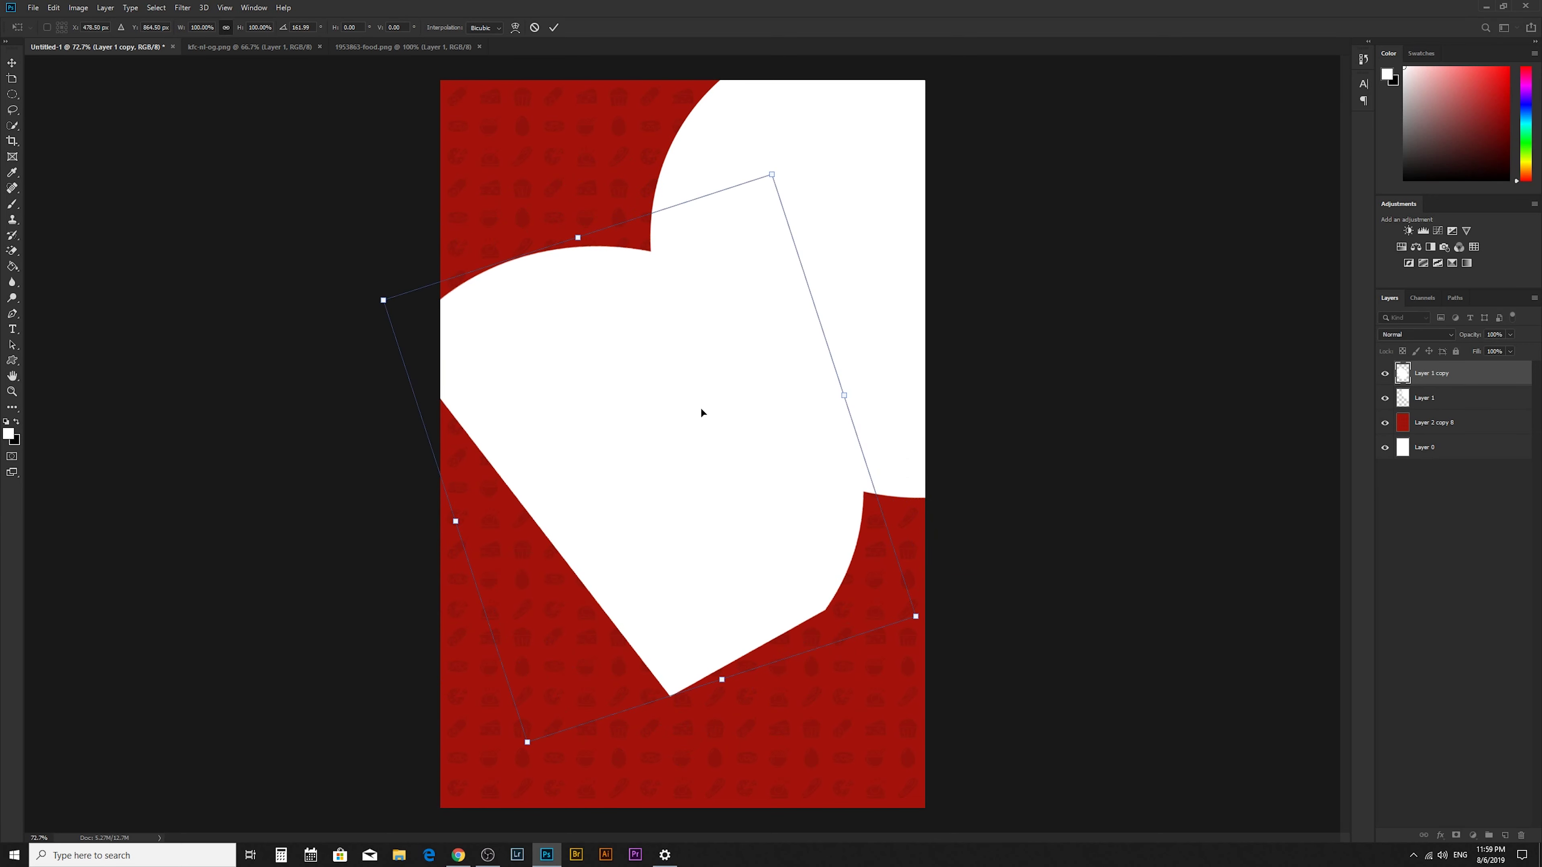
{"action": "left_click_drag", "start_coordinate": [736, 363], "coordinate": [581, 297]}
{"action": "key", "text": "Return"}
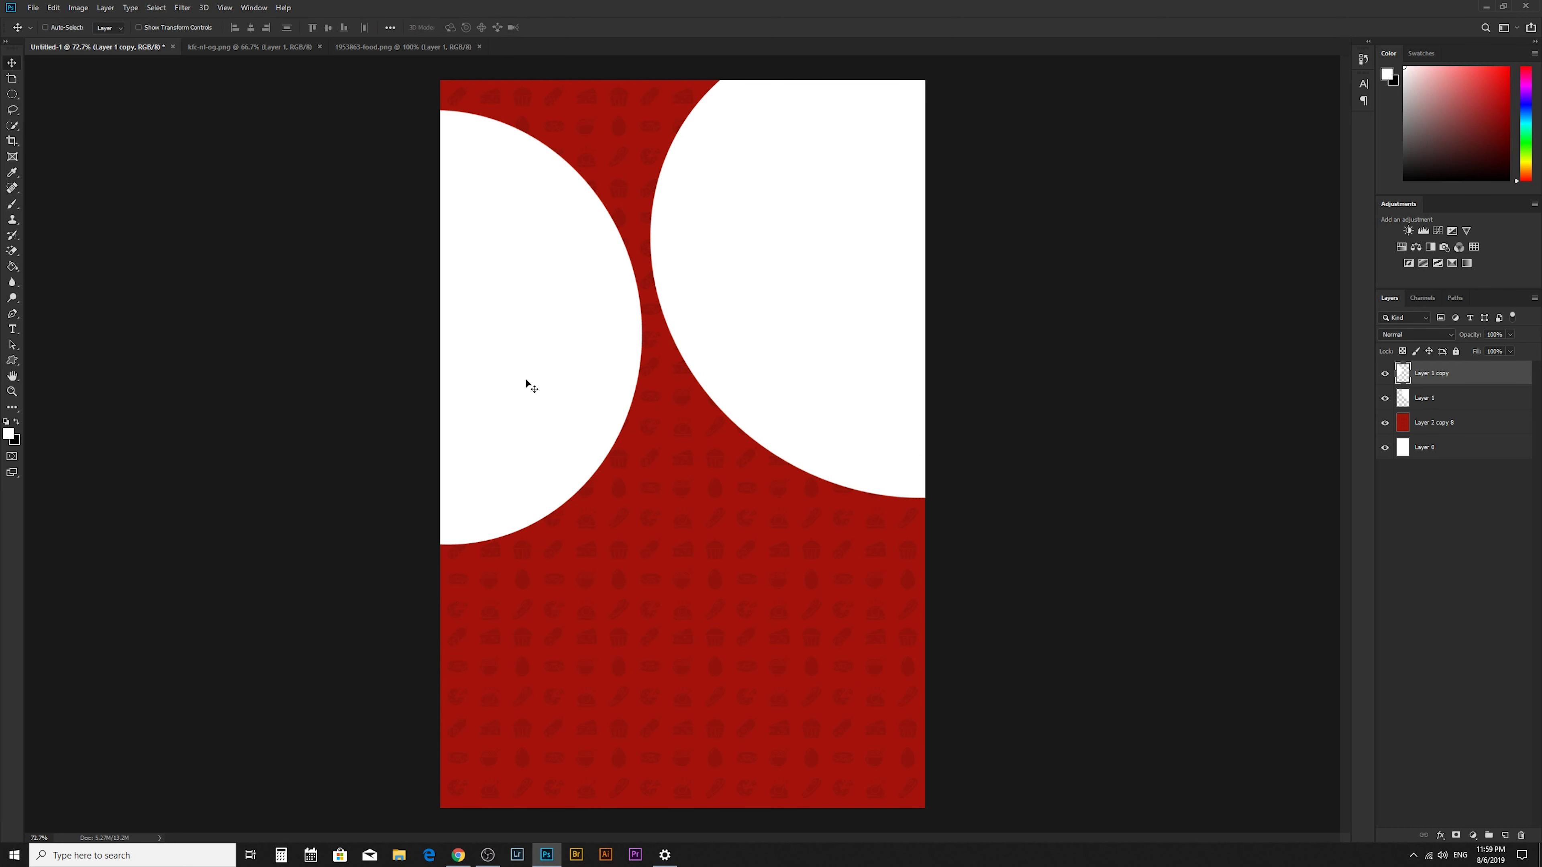
- Duplicate another circle to the poster bottom, rotate it and nudge it up slightly
{"action": "left_click_drag", "start_coordinate": [542, 436], "coordinate": [733, 645]}
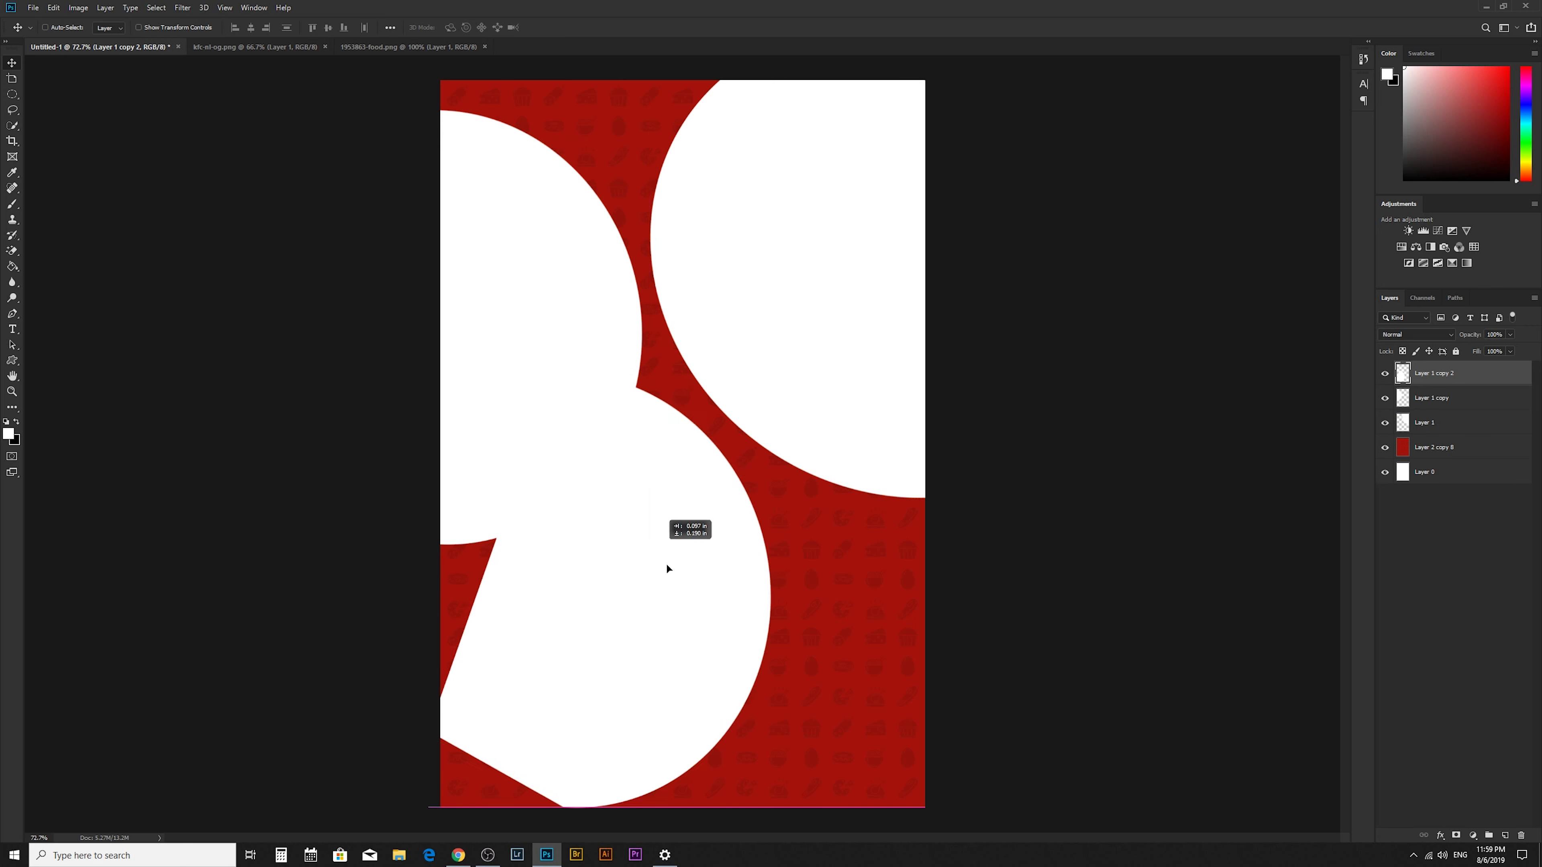
{"action": "key", "text": "ctrl+t"}
{"action": "left_click_drag", "start_coordinate": [860, 540], "coordinate": [682, 749]}
{"action": "key", "text": "Return"}
{"action": "left_click_drag", "start_coordinate": [775, 685], "coordinate": [780, 681]}
- Move the left circle down a little and switch to the food icons image
{"action": "left_click", "coordinate": [1462, 406]}
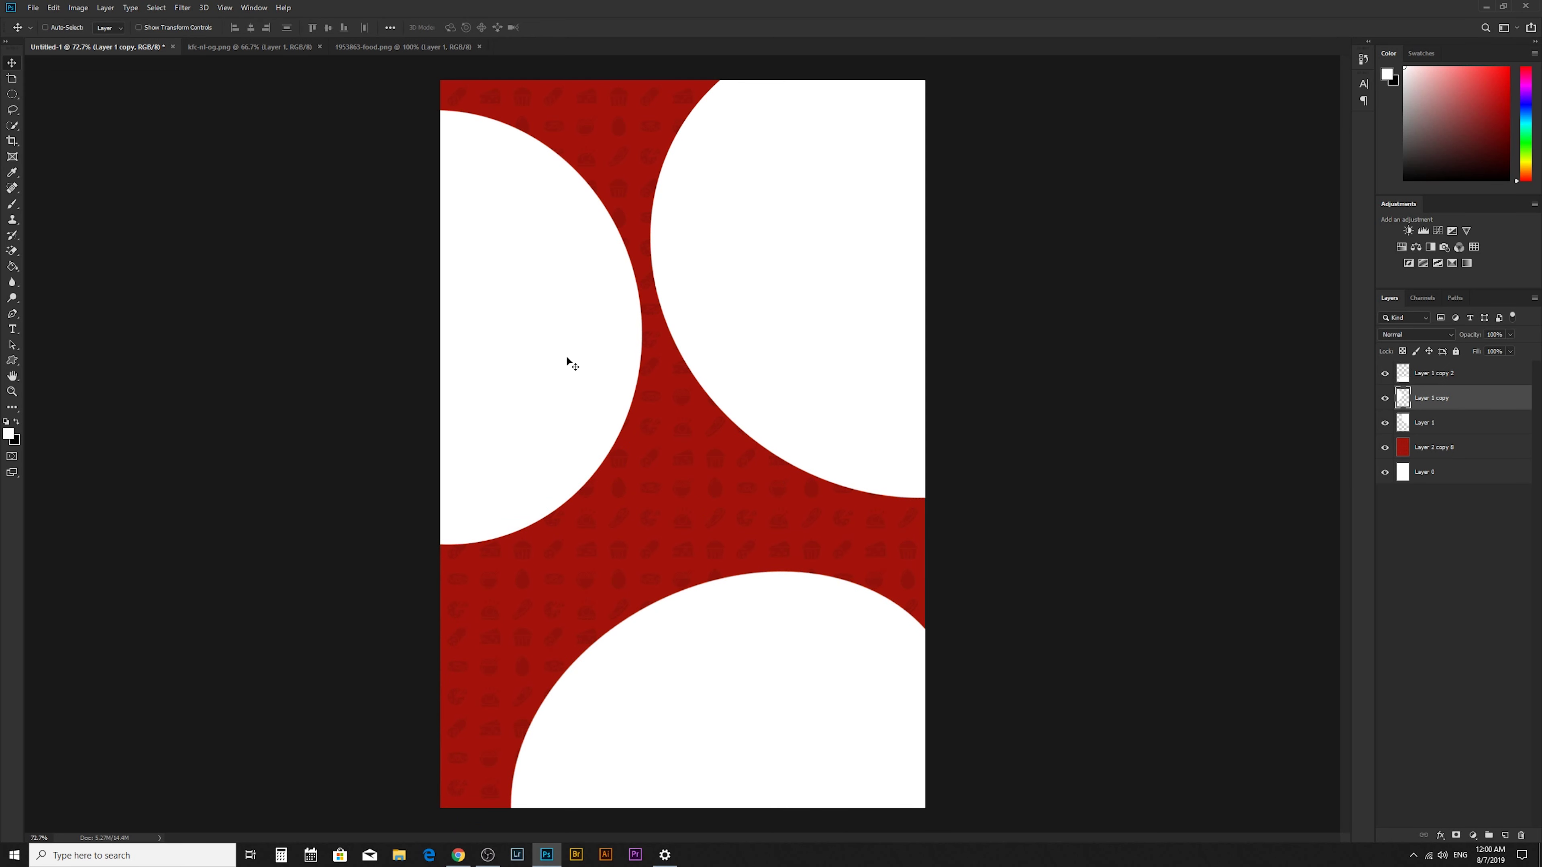
{"action": "left_click_drag", "start_coordinate": [566, 358], "coordinate": [535, 389]}
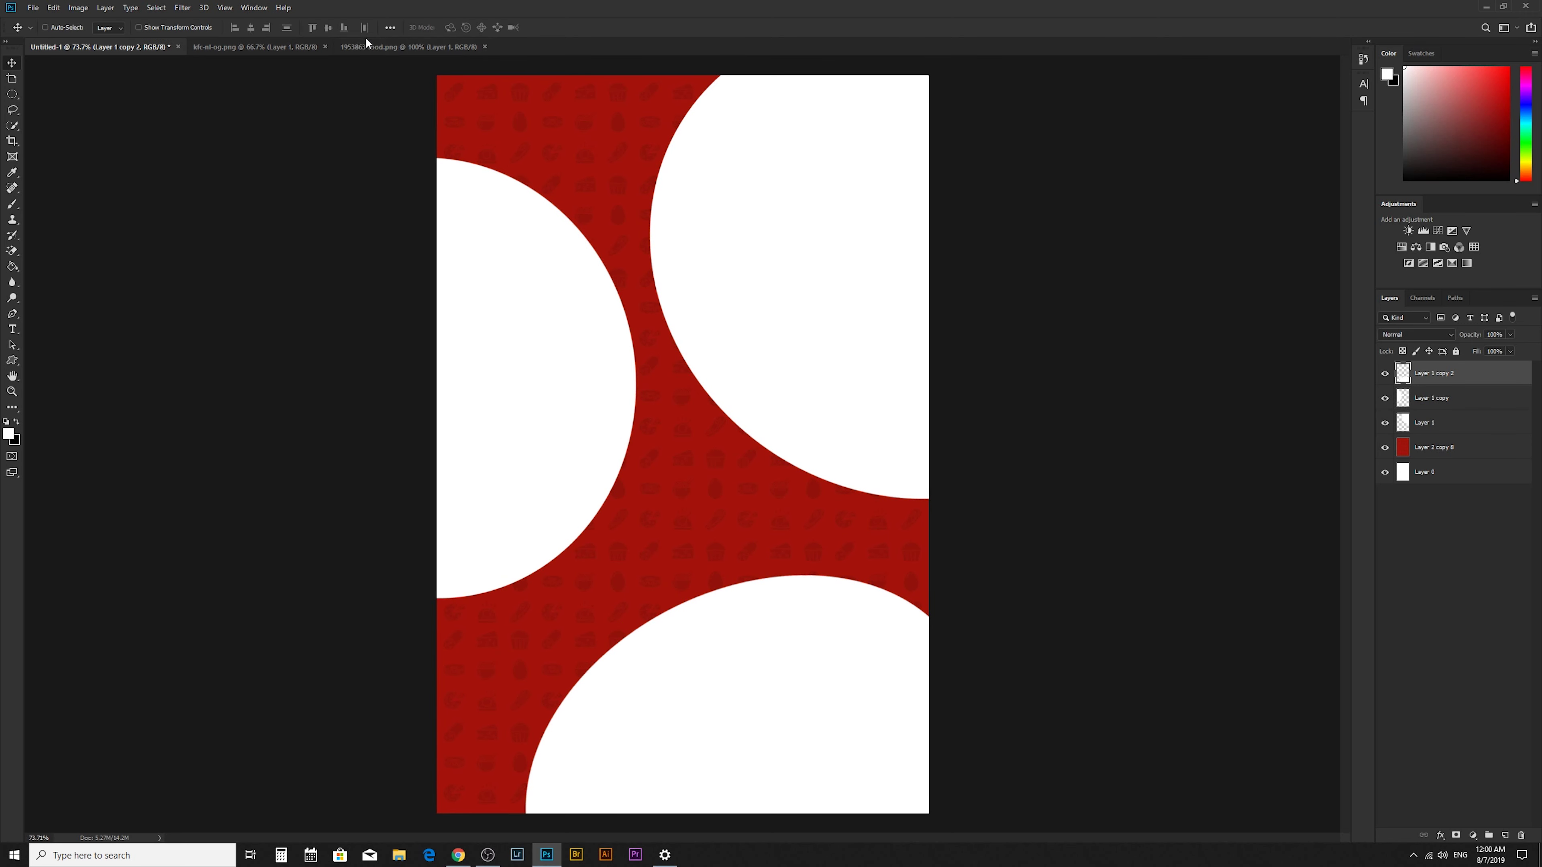
{"action": "left_click", "coordinate": [371, 48]}
- Close the food icons image and copy a circular selection of the Colonel logo into the poster
{"action": "left_click", "coordinate": [483, 46]}
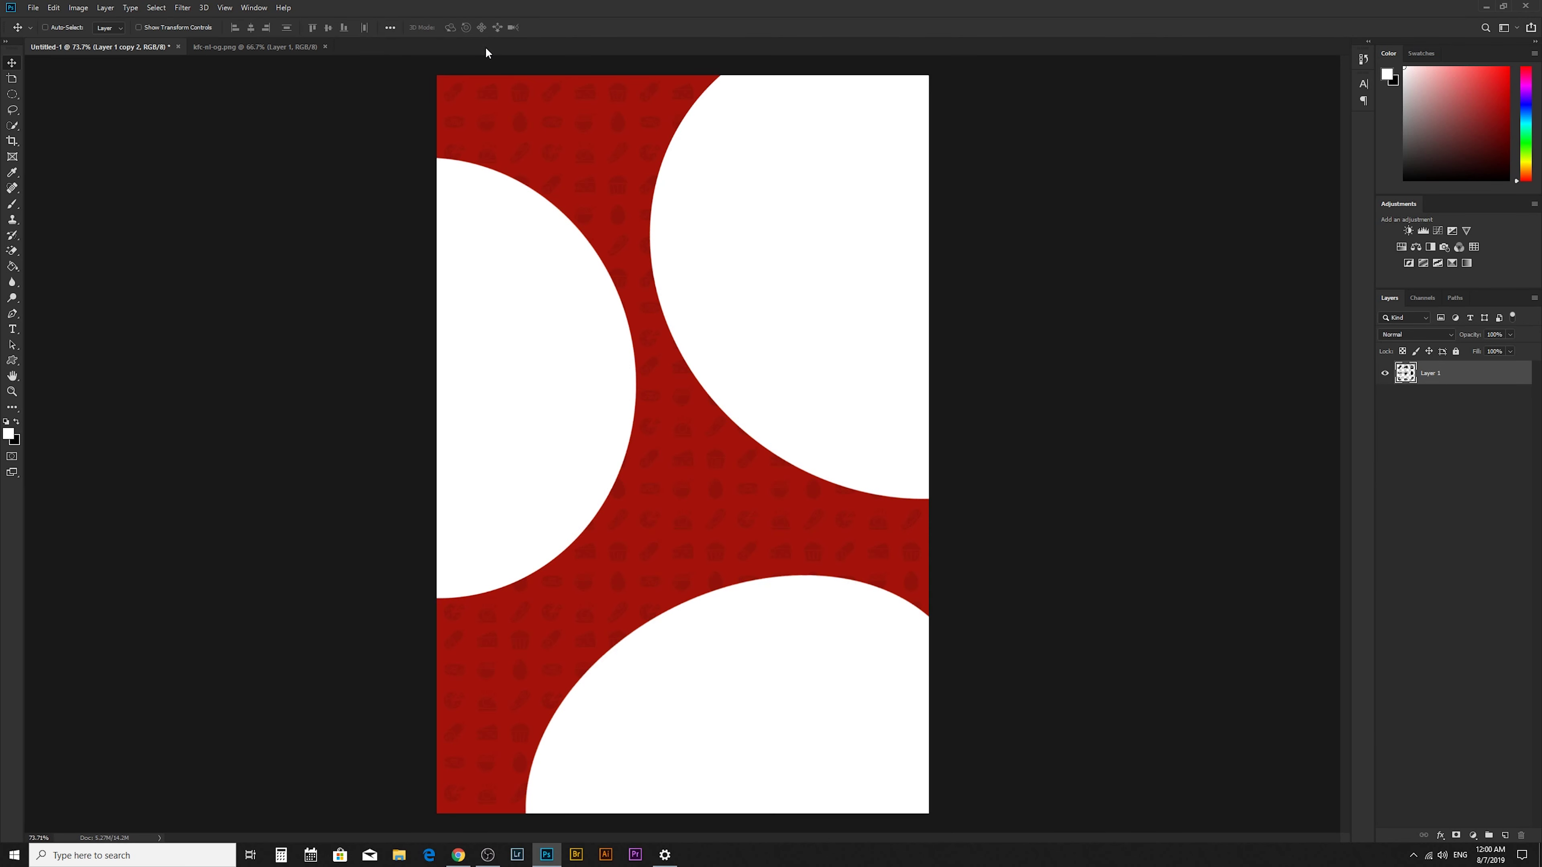
{"action": "left_click", "coordinate": [270, 50]}
{"action": "key", "text": "m"}
{"action": "left_click_drag", "start_coordinate": [522, 317], "coordinate": [932, 632]}
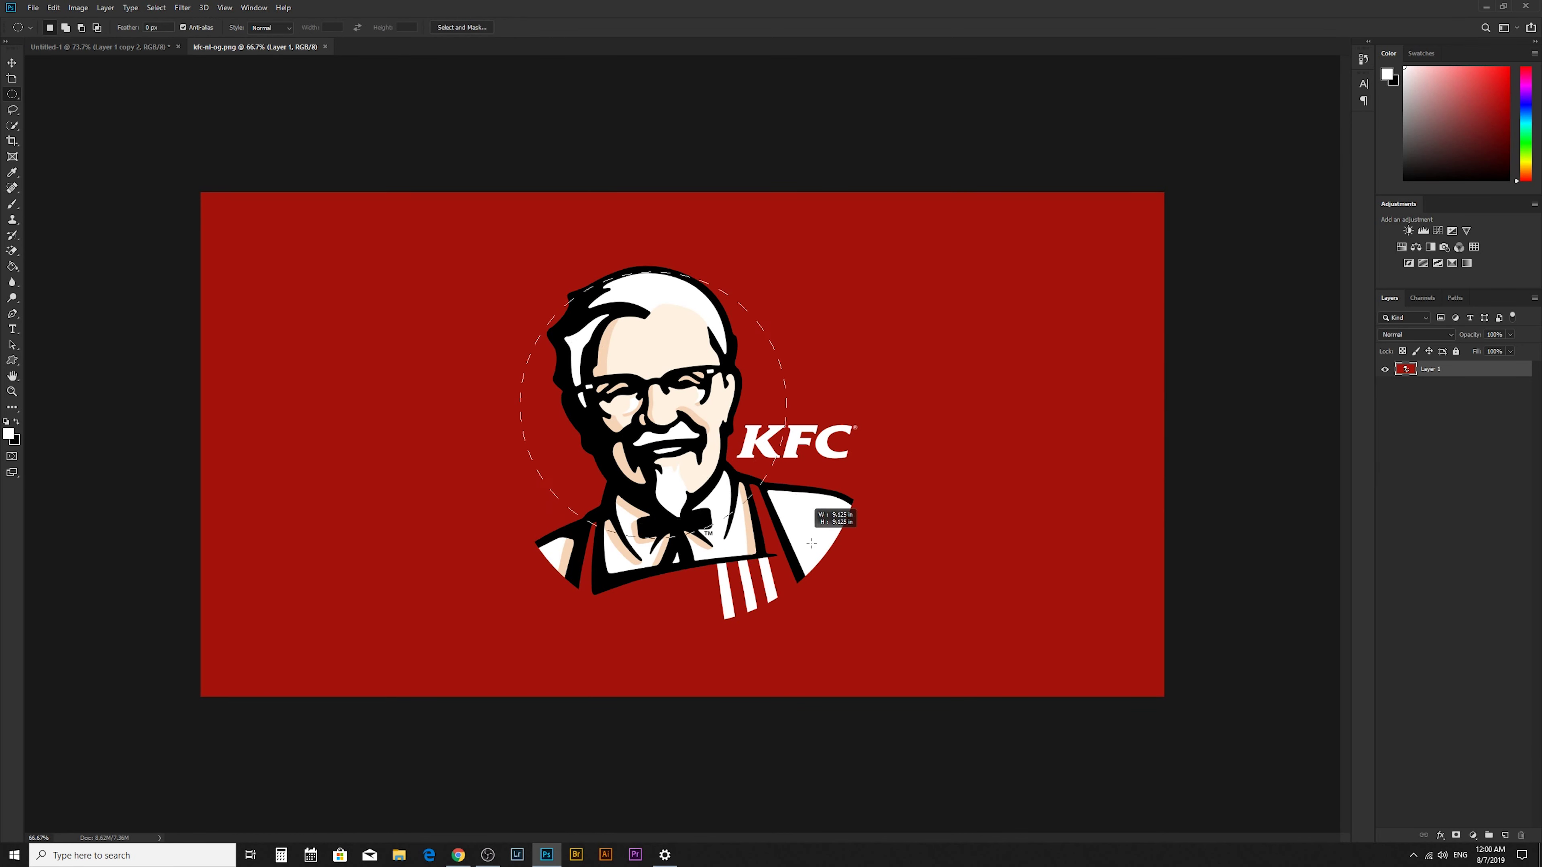
{"action": "left_click_drag", "start_coordinate": [808, 504], "coordinate": [791, 486]}
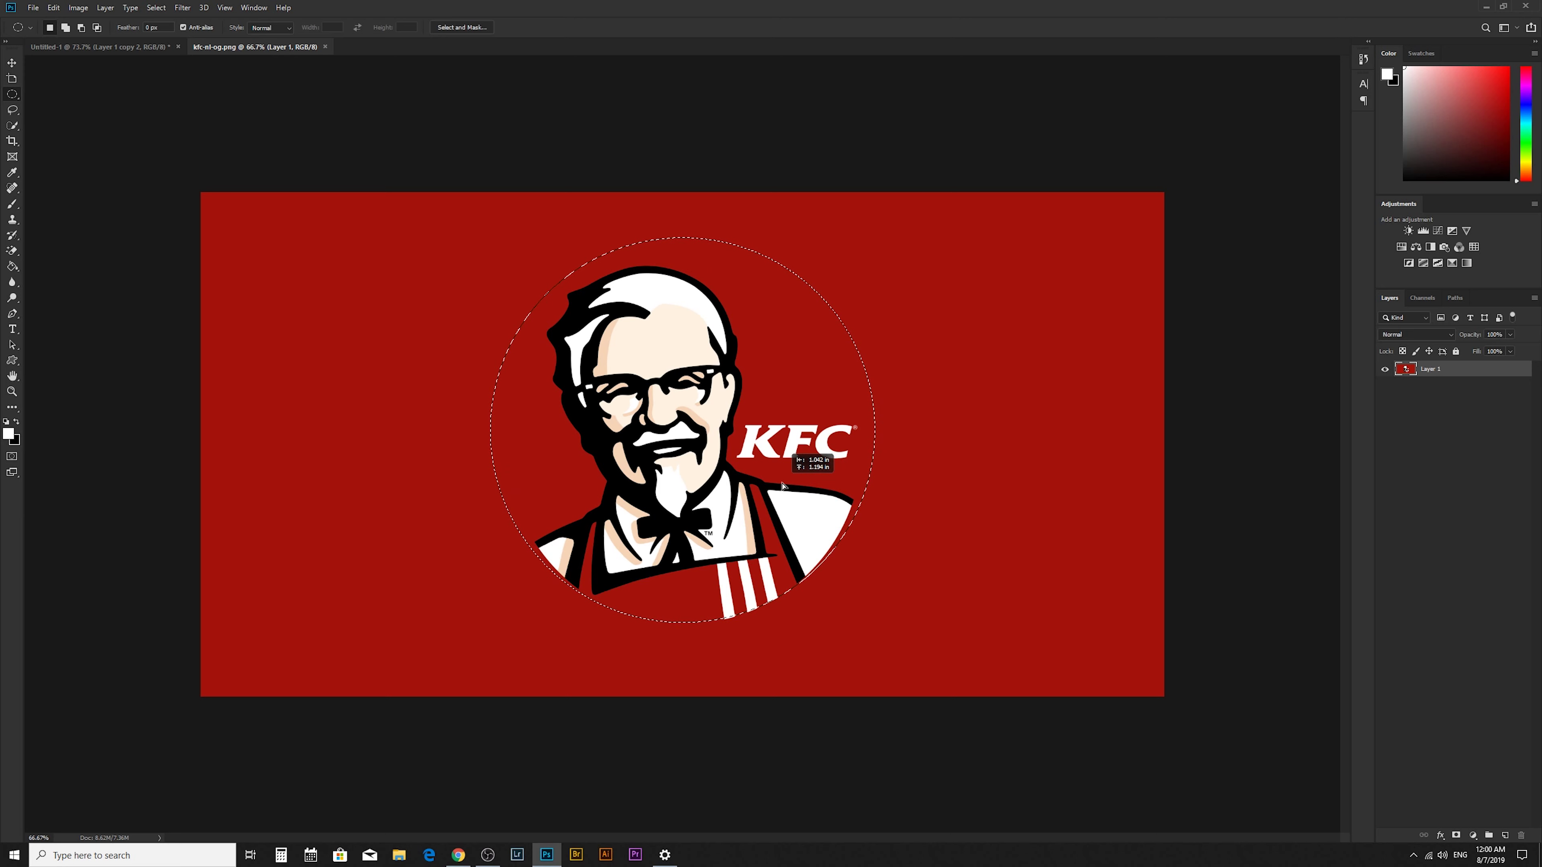
{"action": "key", "text": "ctrl+c"}
{"action": "key", "text": "ctrl+Tab"}
{"action": "key", "text": "ctrl+v"}
- Convert the pasted logo to a Smart Object and scale it down to the poster's centre
{"action": "key", "text": "v"}
{"action": "left_click_drag", "start_coordinate": [706, 458], "coordinate": [654, 444]}
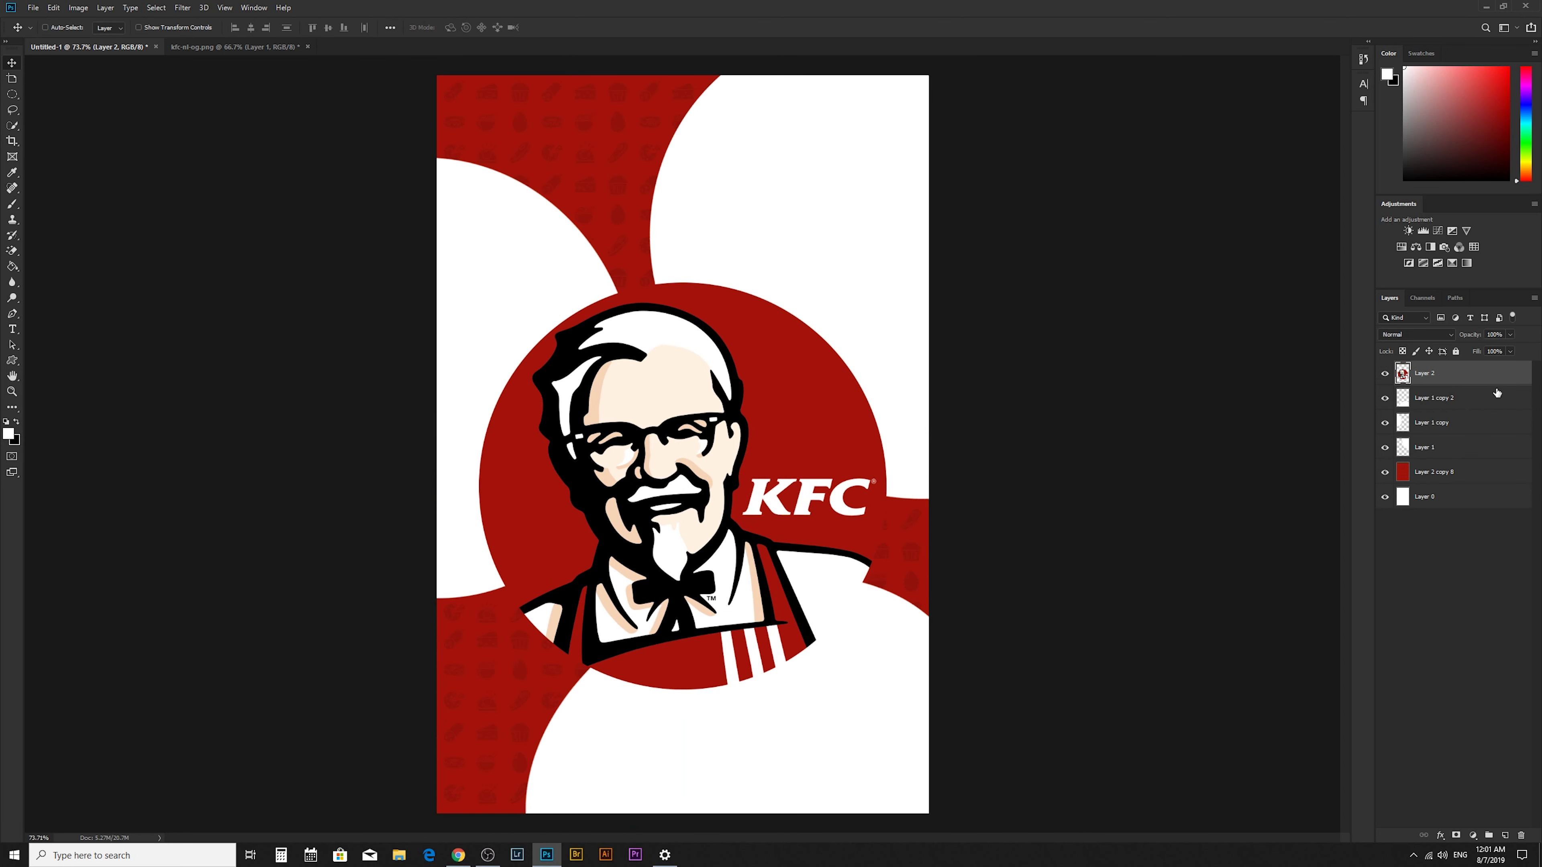
{"action": "right_click", "coordinate": [1502, 377]}
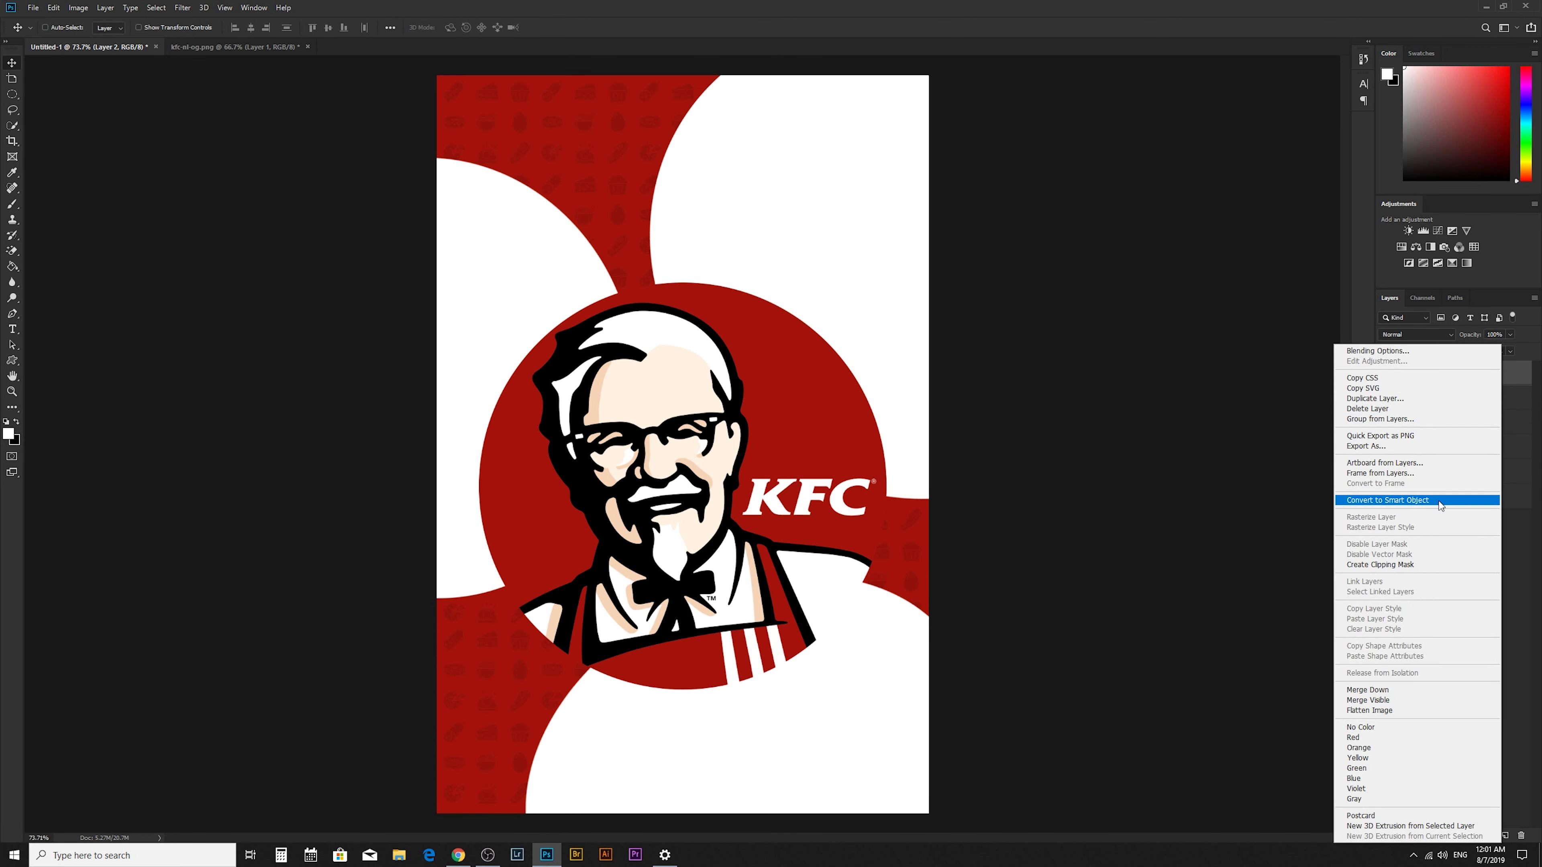
{"action": "key", "text": "ctrl+t"}
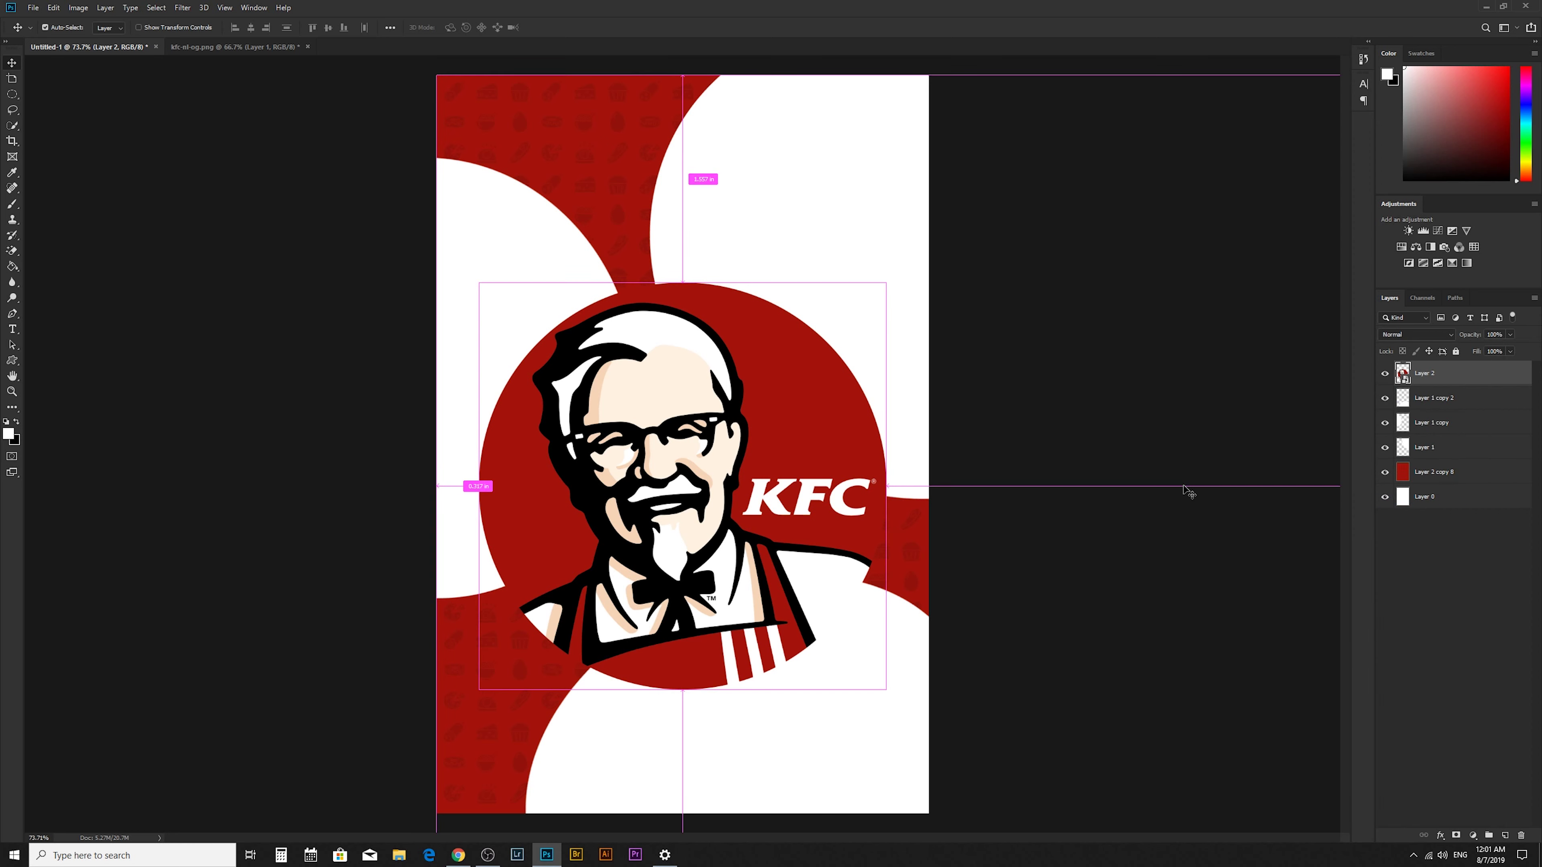
{"action": "mouse_move", "coordinate": [888, 291]}
{"action": "left_mouse_down"}
{"action": "mouse_move", "coordinate": [639, 539]}
{"action": "mouse_move", "coordinate": [741, 490]}
{"action": "left_mouse_up"}
{"action": "mouse_move", "coordinate": [771, 441]}
{"action": "left_mouse_down"}
{"action": "mouse_move", "coordinate": [732, 500]}
{"action": "mouse_move", "coordinate": [739, 487]}
{"action": "left_mouse_up"}
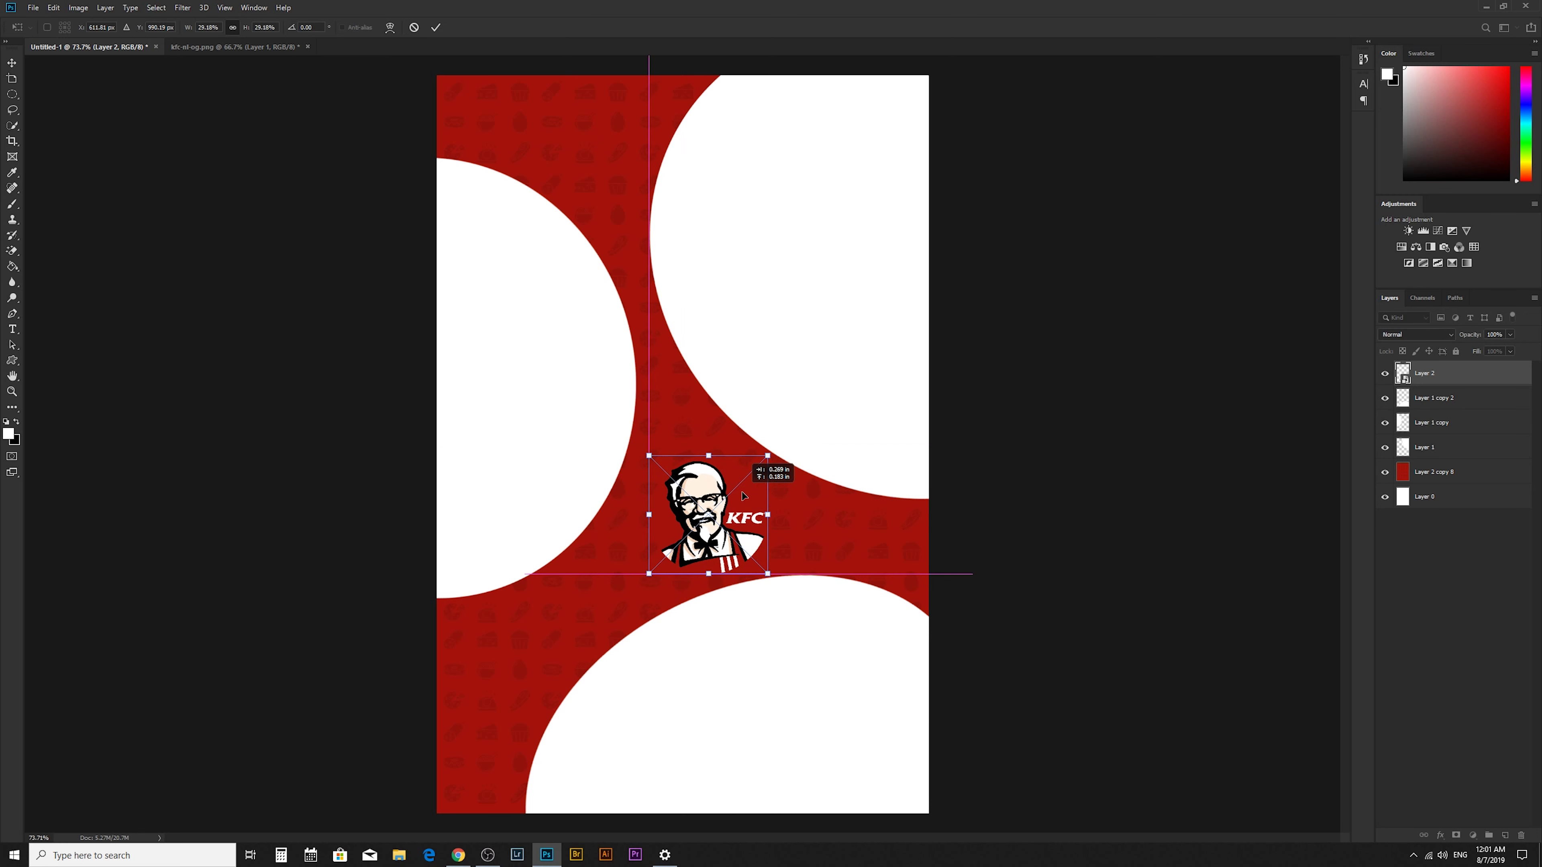
{"action": "key", "text": "Return"}
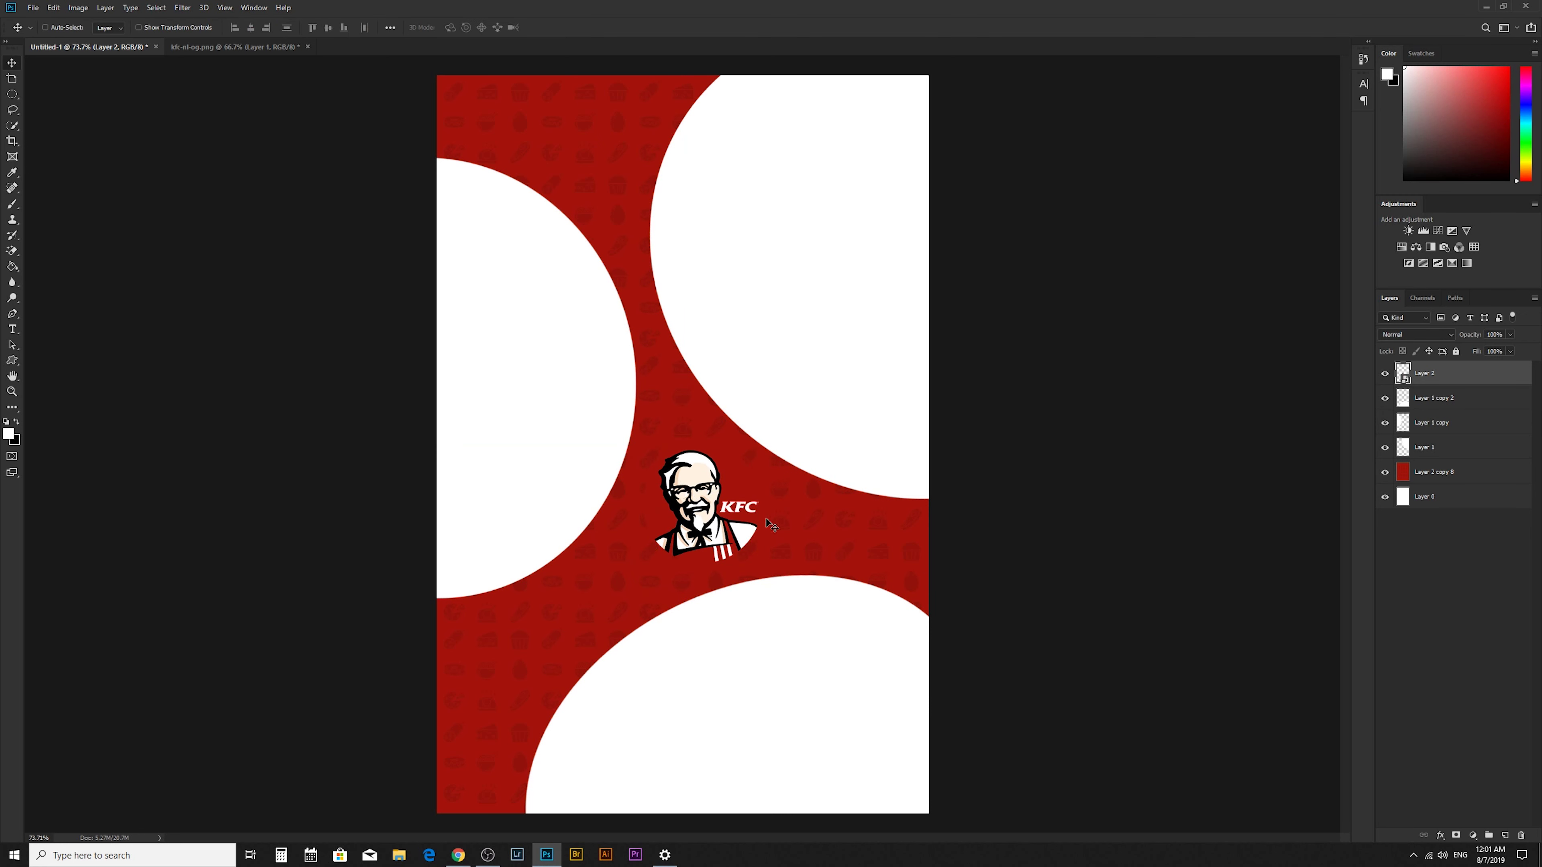
{"action": "key", "text": "Down"}
{"action": "key", "text": "Down"}
{"action": "key", "text": "Down"}
{"action": "key", "text": "Down"}
{"action": "key", "text": "Down"}
{"action": "key", "text": "Down"}
{"action": "key", "text": "Down"}
{"action": "key", "text": "Down"}
{"action": "key", "text": "Down"}
{"action": "key", "text": "Down"}
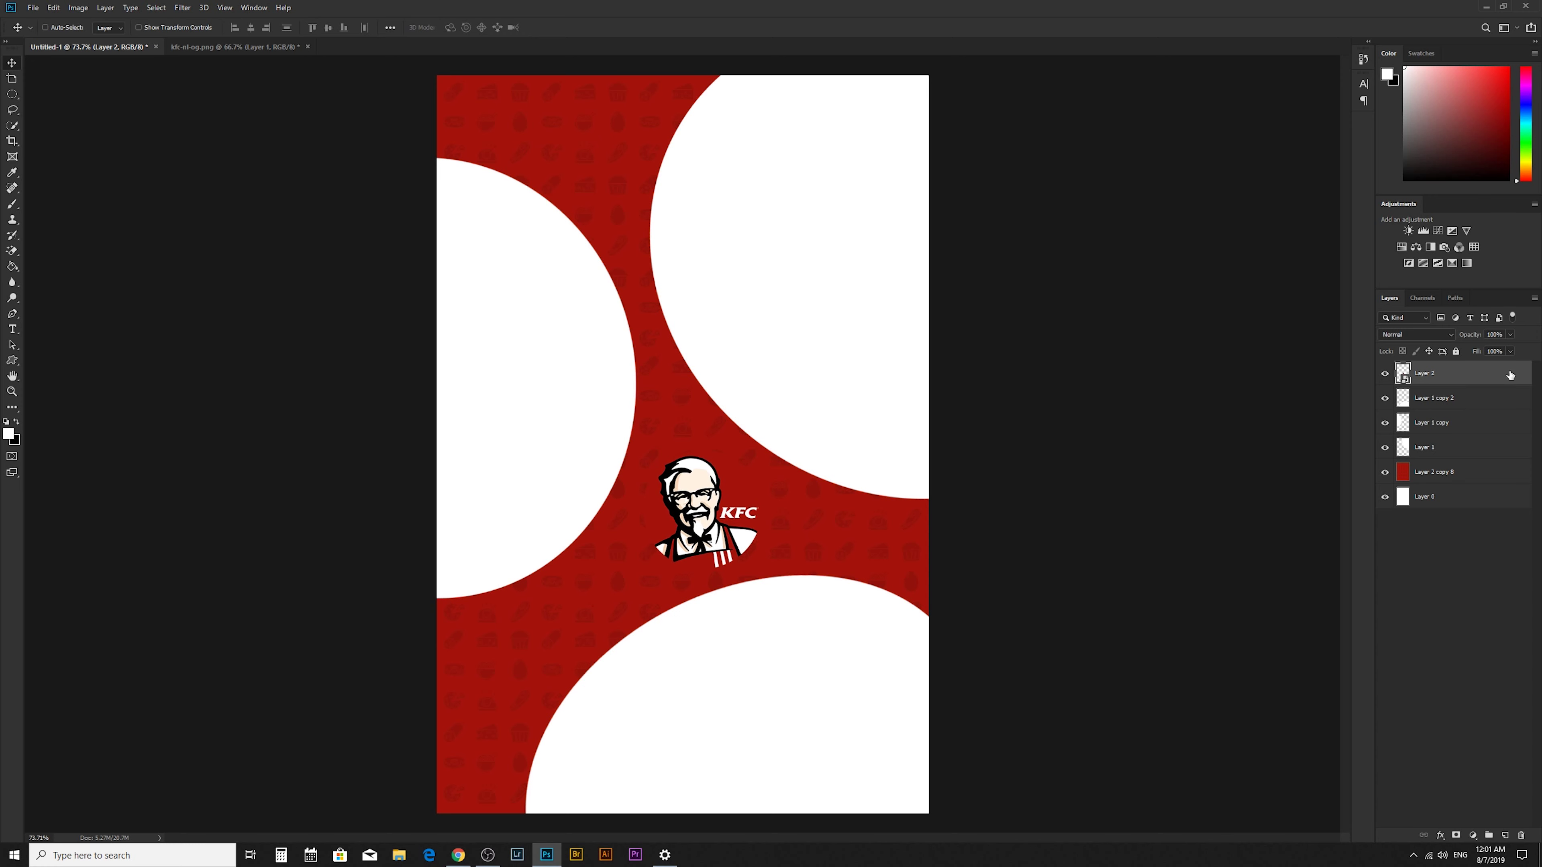
- Add a white #ffffff Stroke layer style to the logo layer, Layer 2
{"action": "double_click", "coordinate": [1506, 373]}
{"action": "left_click", "coordinate": [940, 203]}
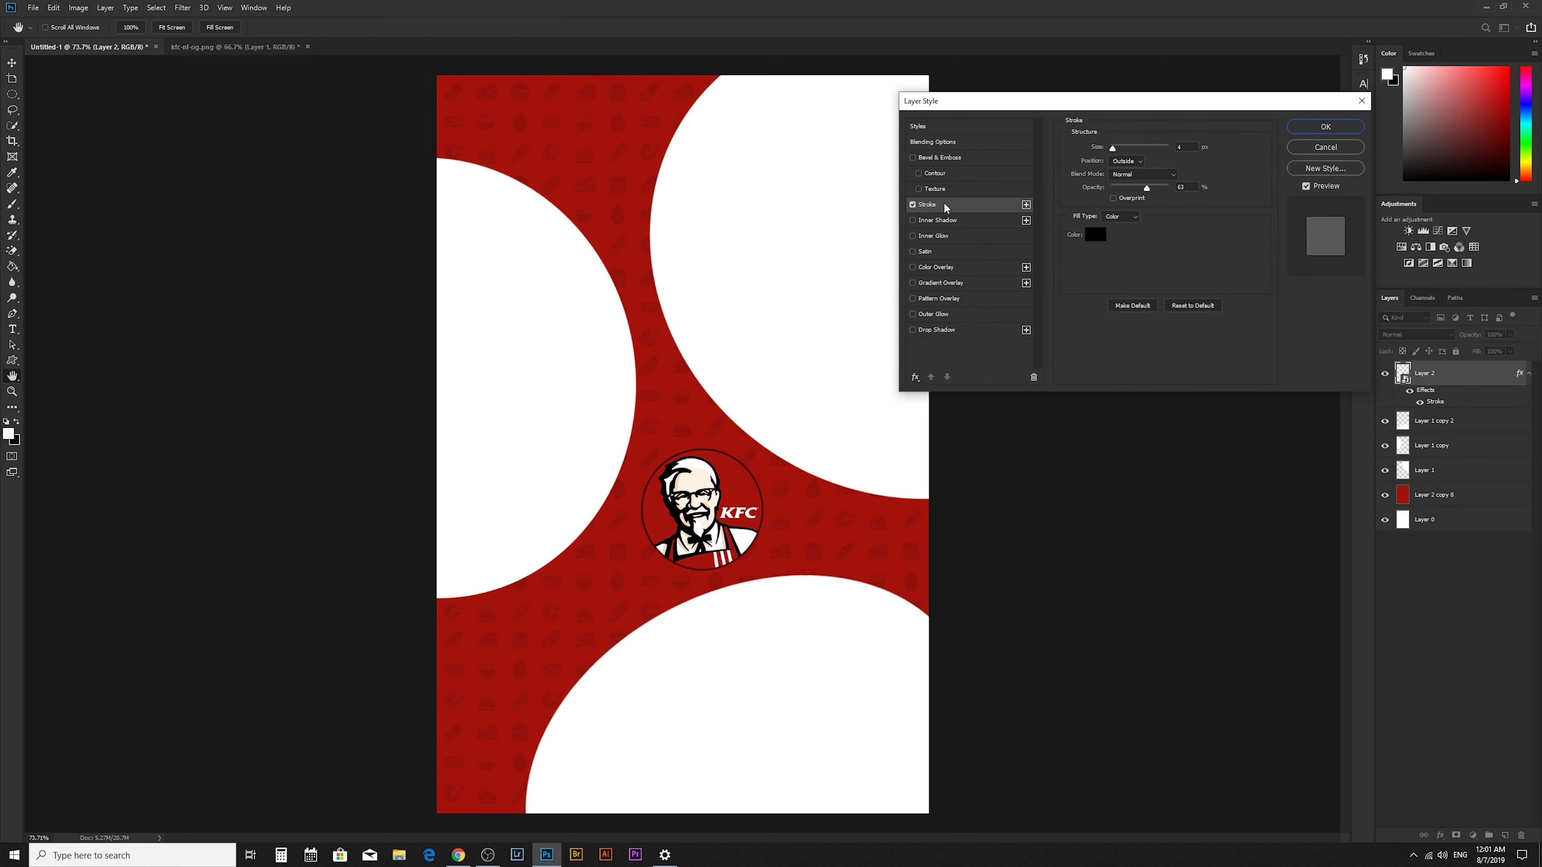
{"action": "double_click", "coordinate": [1180, 147]}
{"action": "left_click", "coordinate": [1096, 234]}
{"action": "type", "text": "ffffff"}
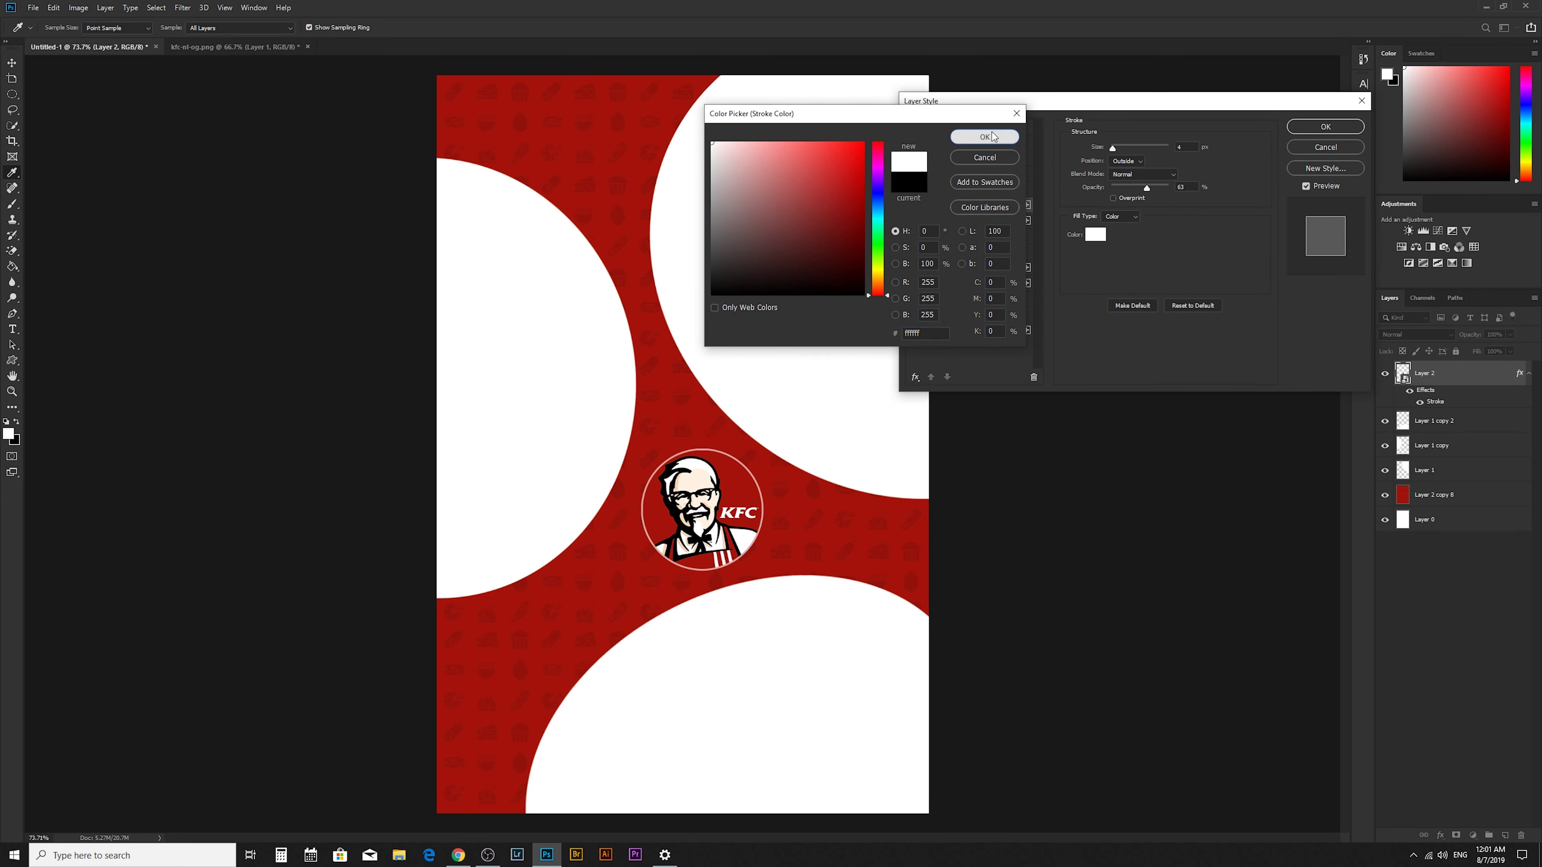
{"action": "key", "text": "Return"}
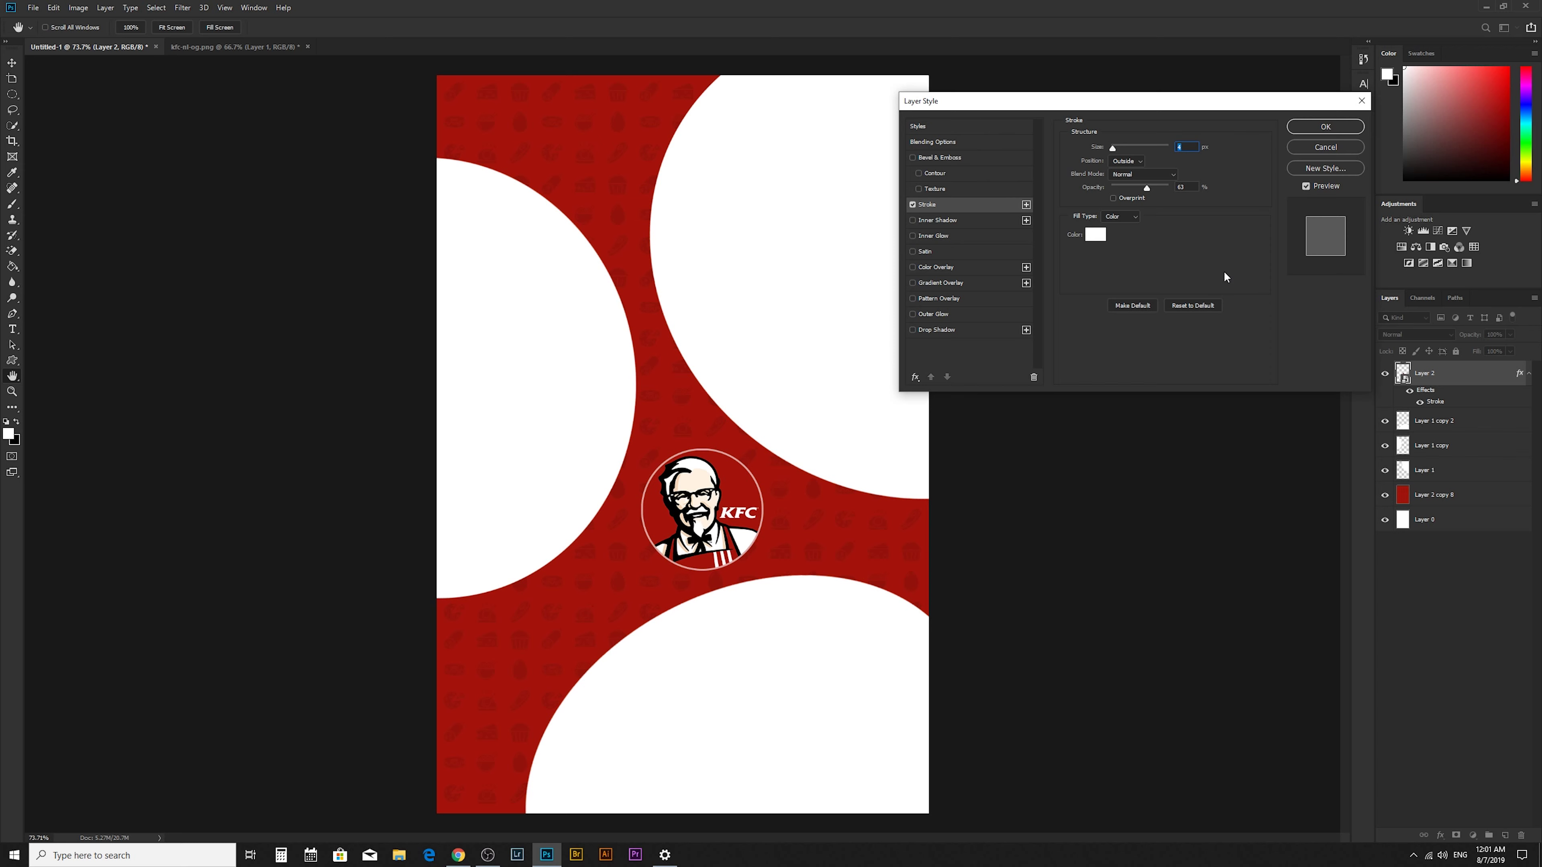
{"action": "left_click", "coordinate": [1325, 126]}
- Toggle the circle layers' visibility to identify each circle
{"action": "key", "text": "v"}
{"action": "left_click", "coordinate": [1473, 400]}
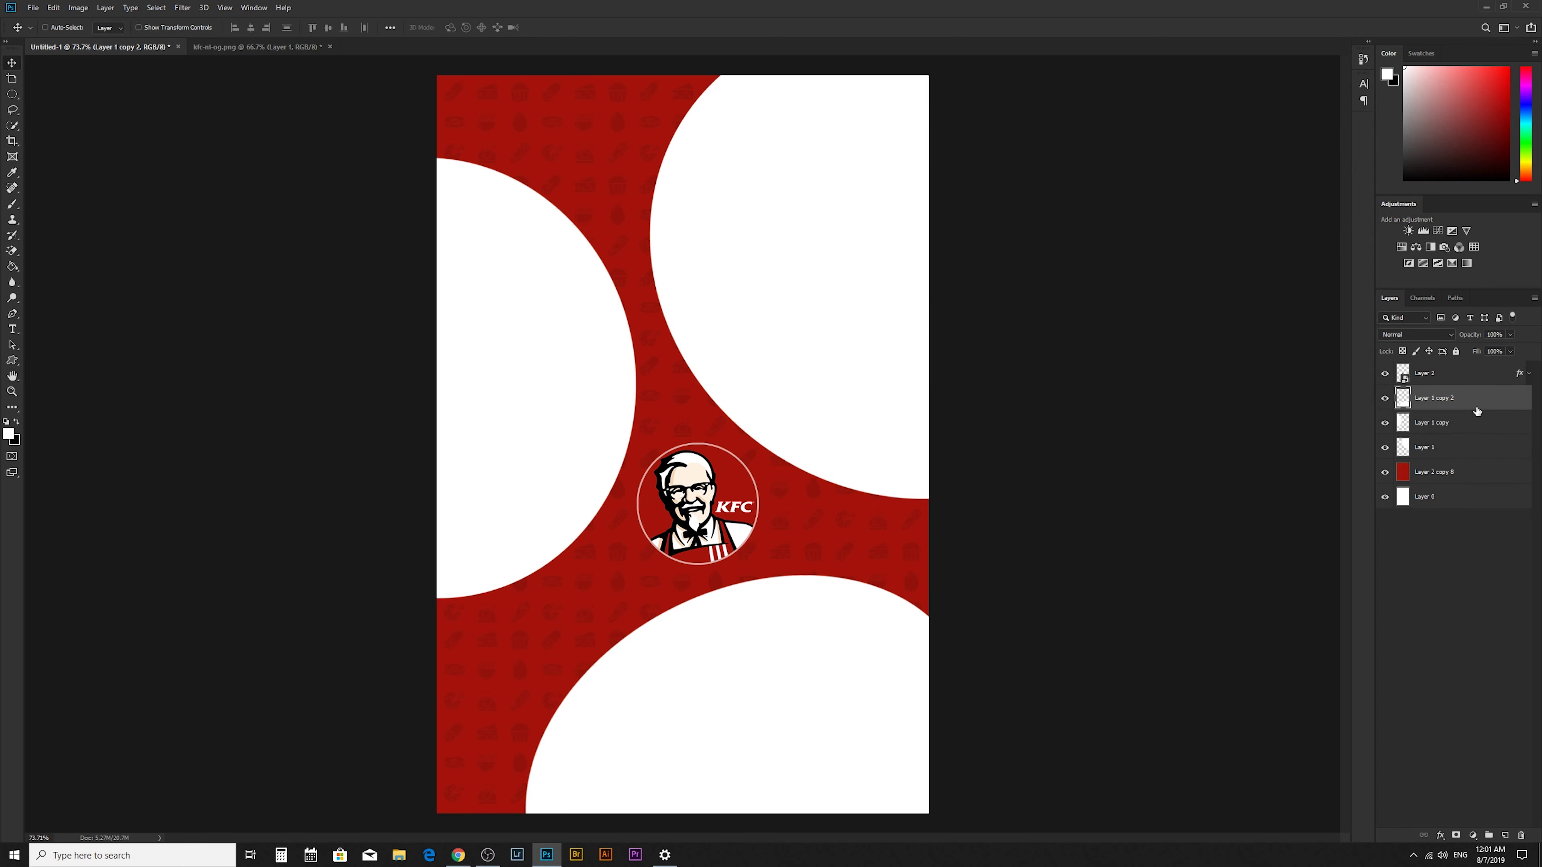
{"action": "left_click", "coordinate": [1384, 398]}
{"action": "left_click", "coordinate": [1384, 424]}
- Give Layer 1 an Outer Bevel with increased depth, size and softening
{"action": "left_click", "coordinate": [1456, 450]}
{"action": "double_click", "coordinate": [1507, 447]}
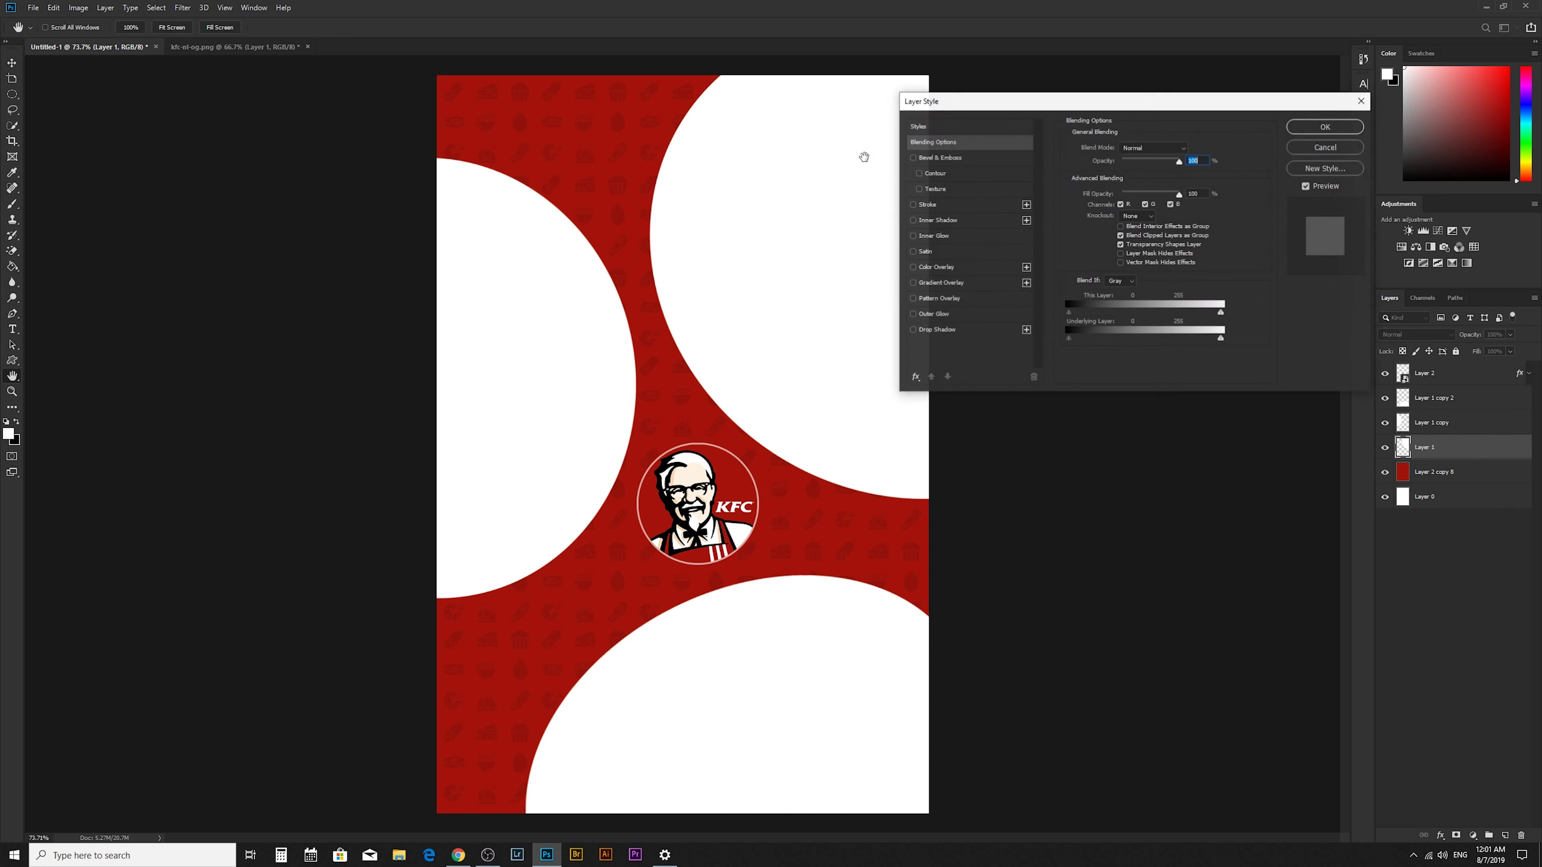
{"action": "left_click", "coordinate": [949, 156]}
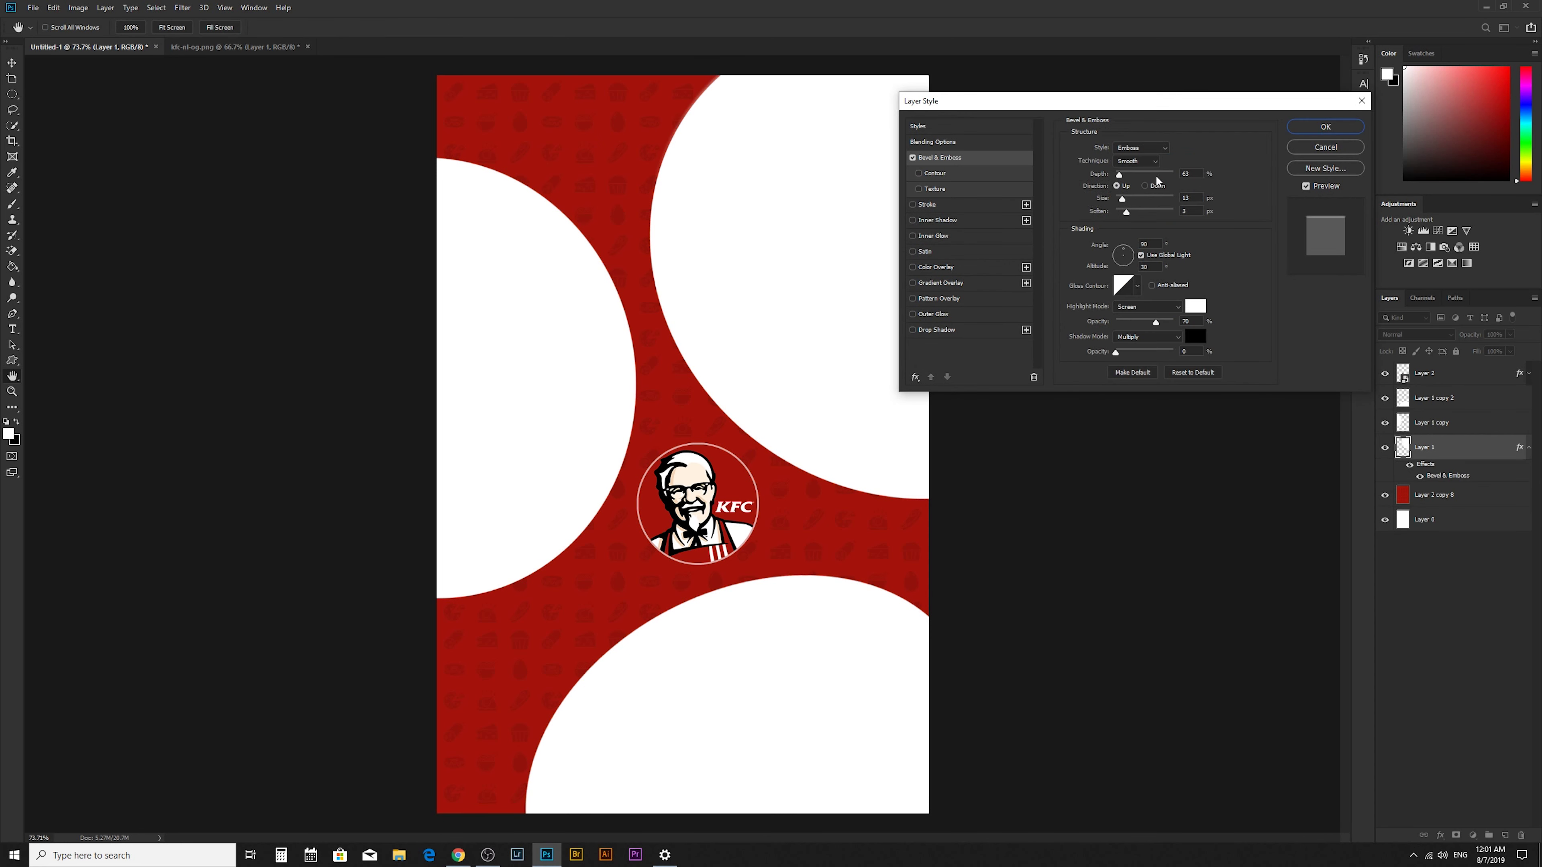
{"action": "left_click_drag", "start_coordinate": [1121, 176], "coordinate": [1123, 176]}
{"action": "left_click", "coordinate": [1130, 148]}
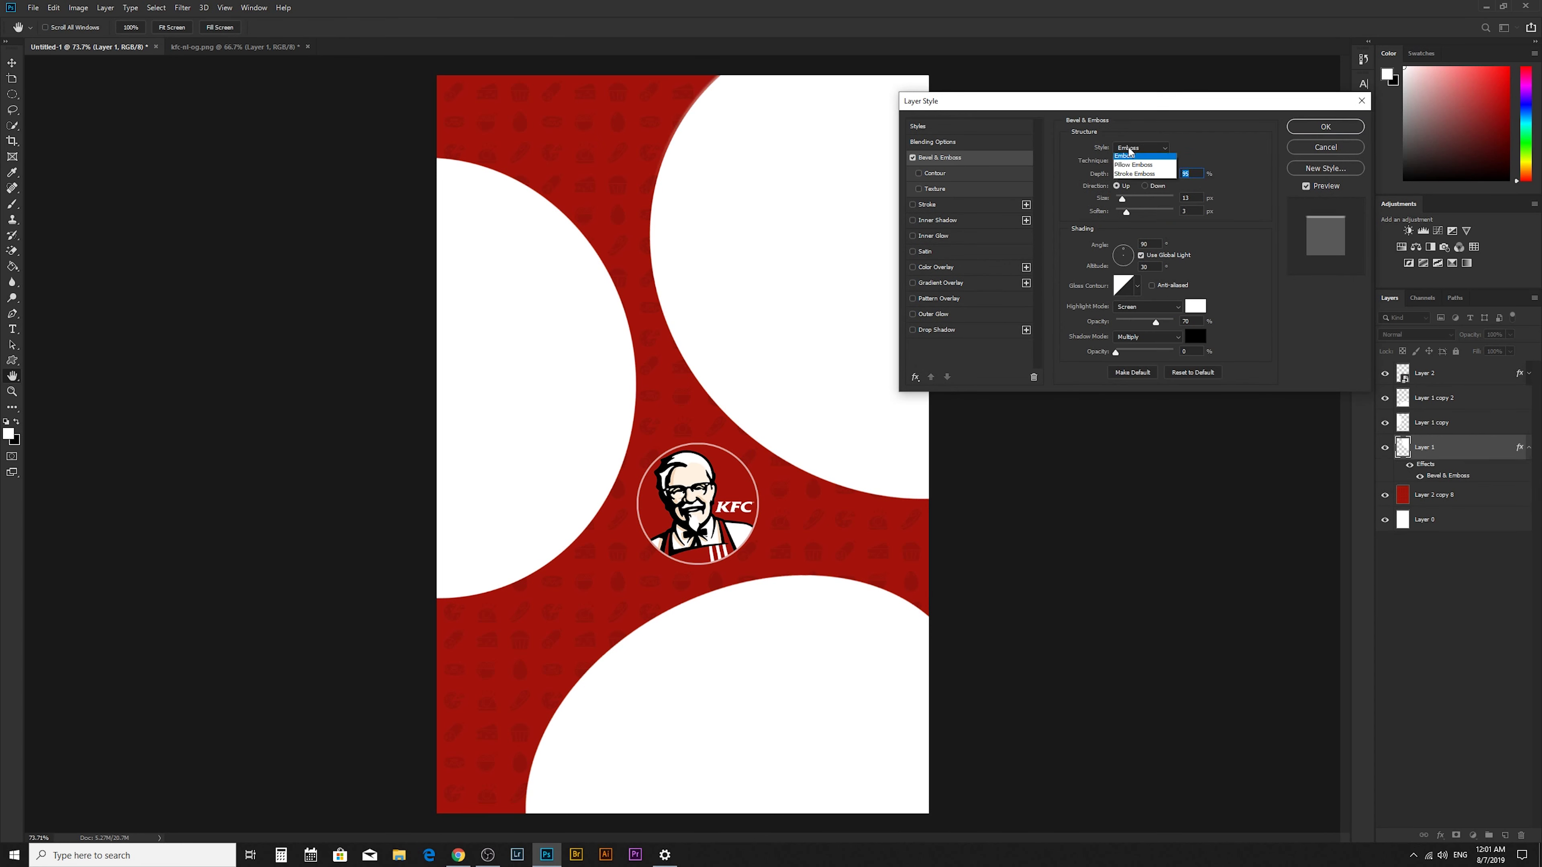
{"action": "left_click", "coordinate": [1129, 158]}
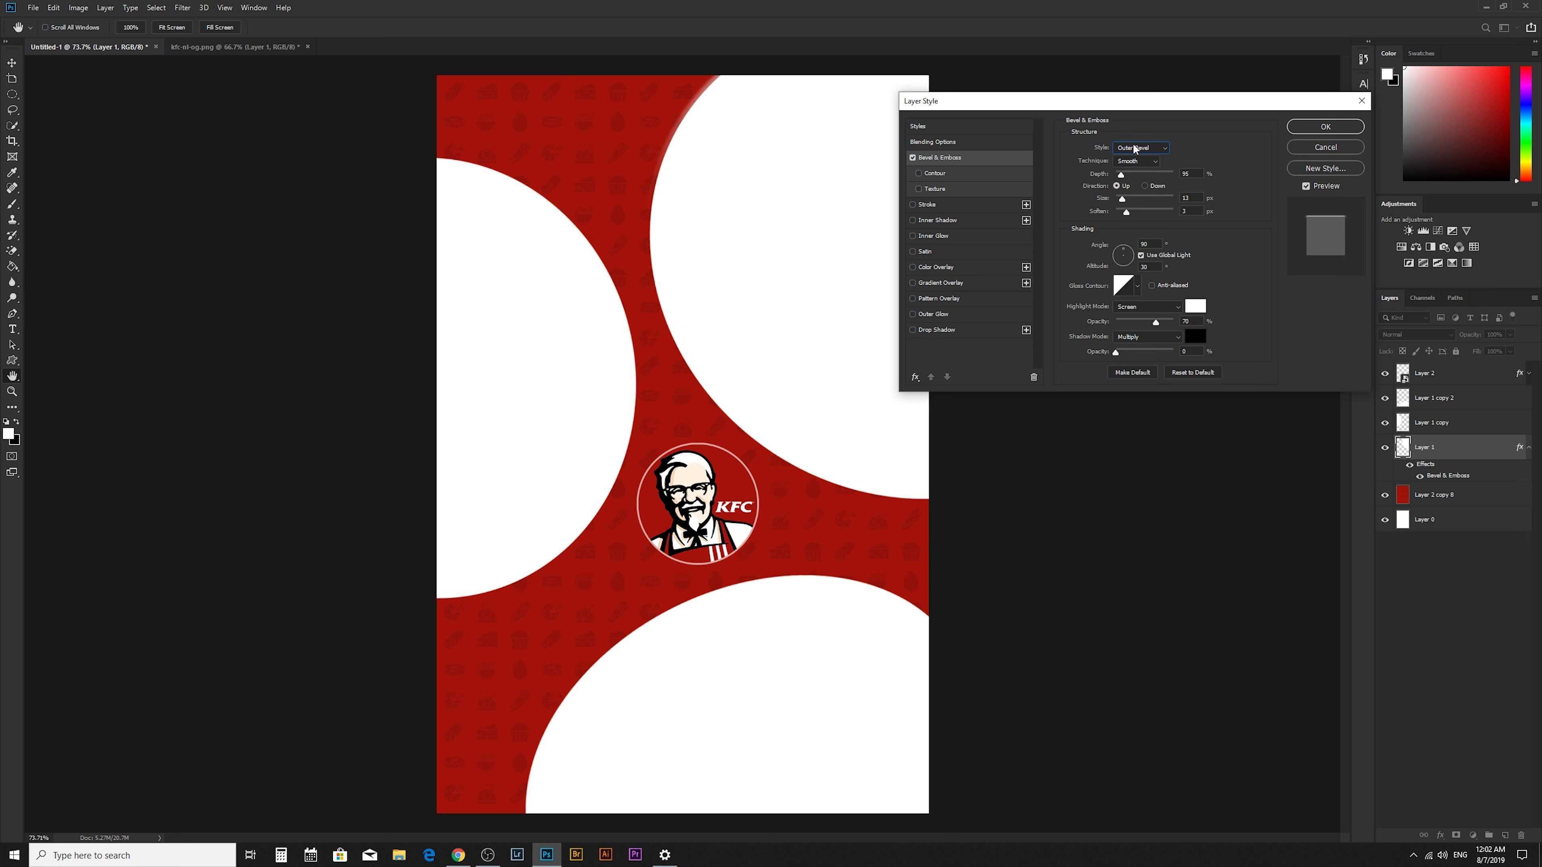
{"action": "mouse_move", "coordinate": [1122, 198]}
{"action": "left_mouse_down"}
{"action": "mouse_move", "coordinate": [1135, 211]}
{"action": "mouse_move", "coordinate": [1138, 174]}
{"action": "mouse_move", "coordinate": [1116, 212]}
{"action": "mouse_move", "coordinate": [1122, 198]}
{"action": "left_mouse_up"}
{"action": "left_click", "coordinate": [1123, 254]}
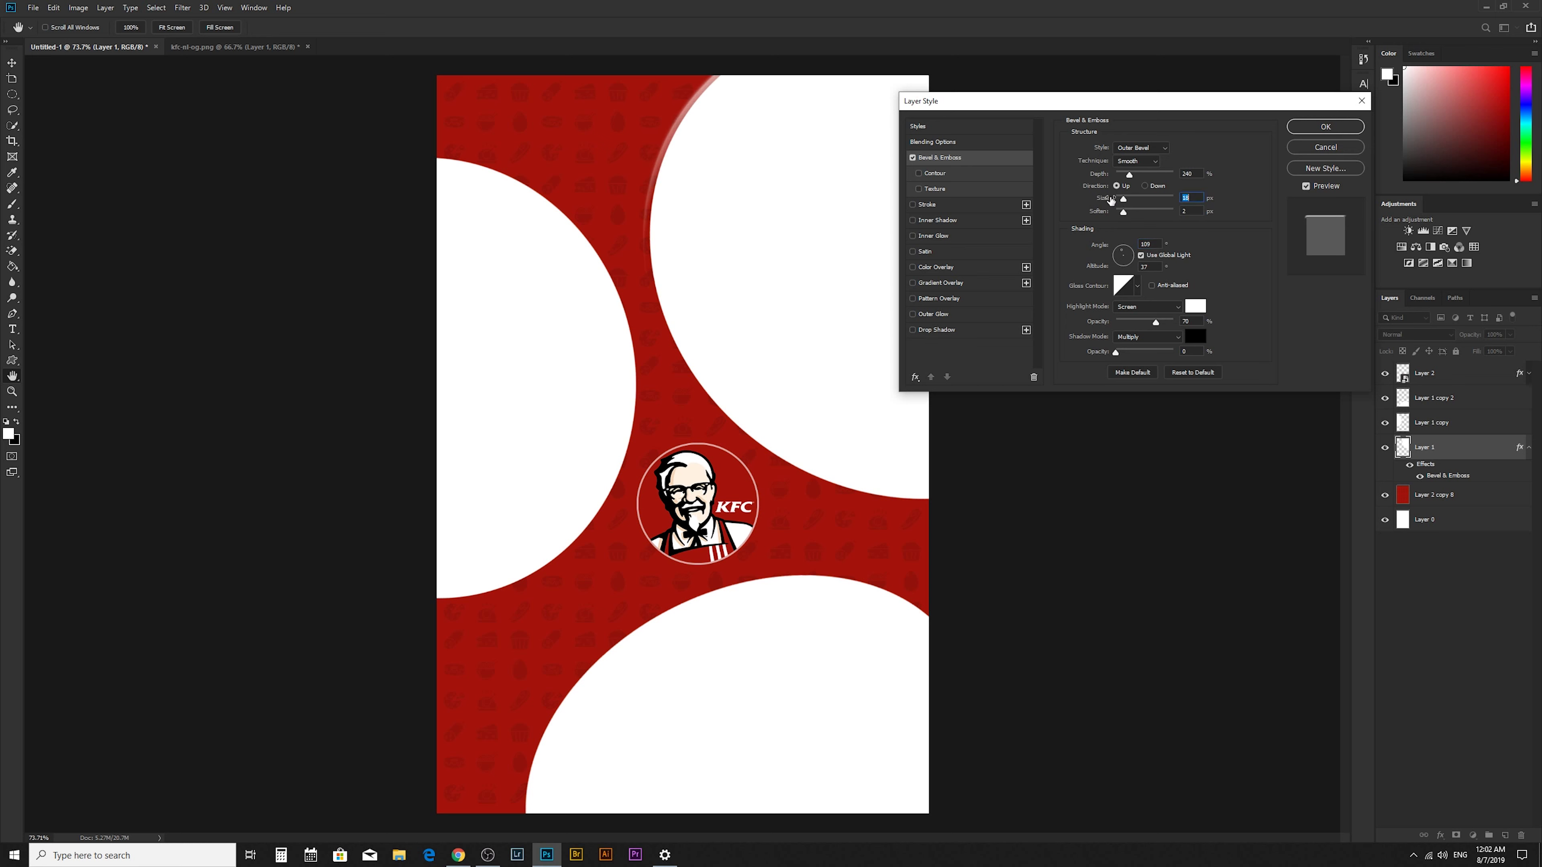
- Add a darker, wider Inner Shadow to Layer 1 and apply the layer style
{"action": "left_click", "coordinate": [950, 221]}
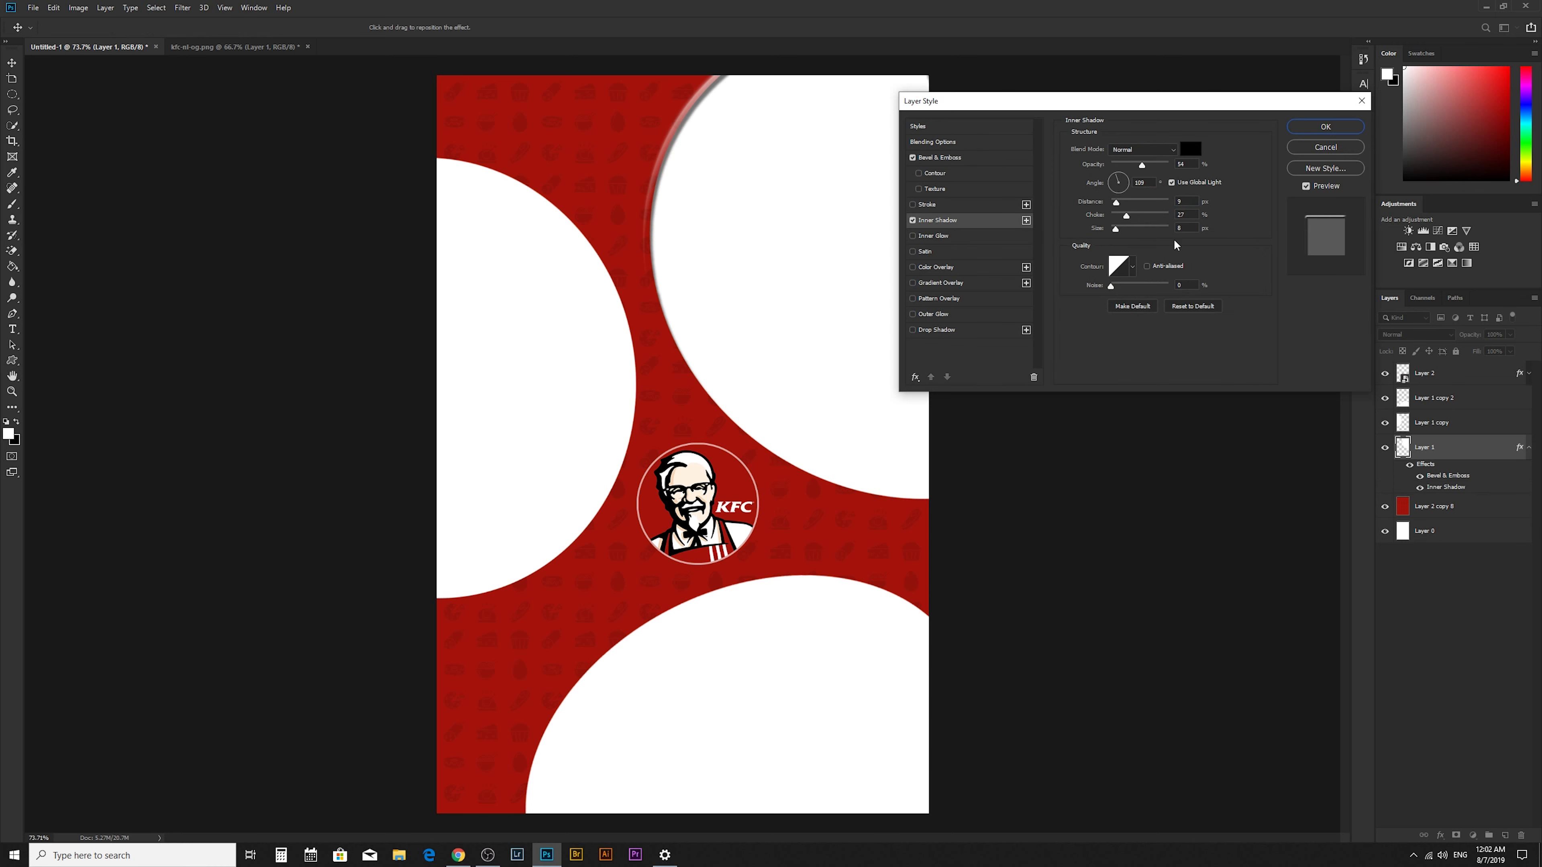
{"action": "left_click_drag", "start_coordinate": [1115, 202], "coordinate": [1122, 204]}
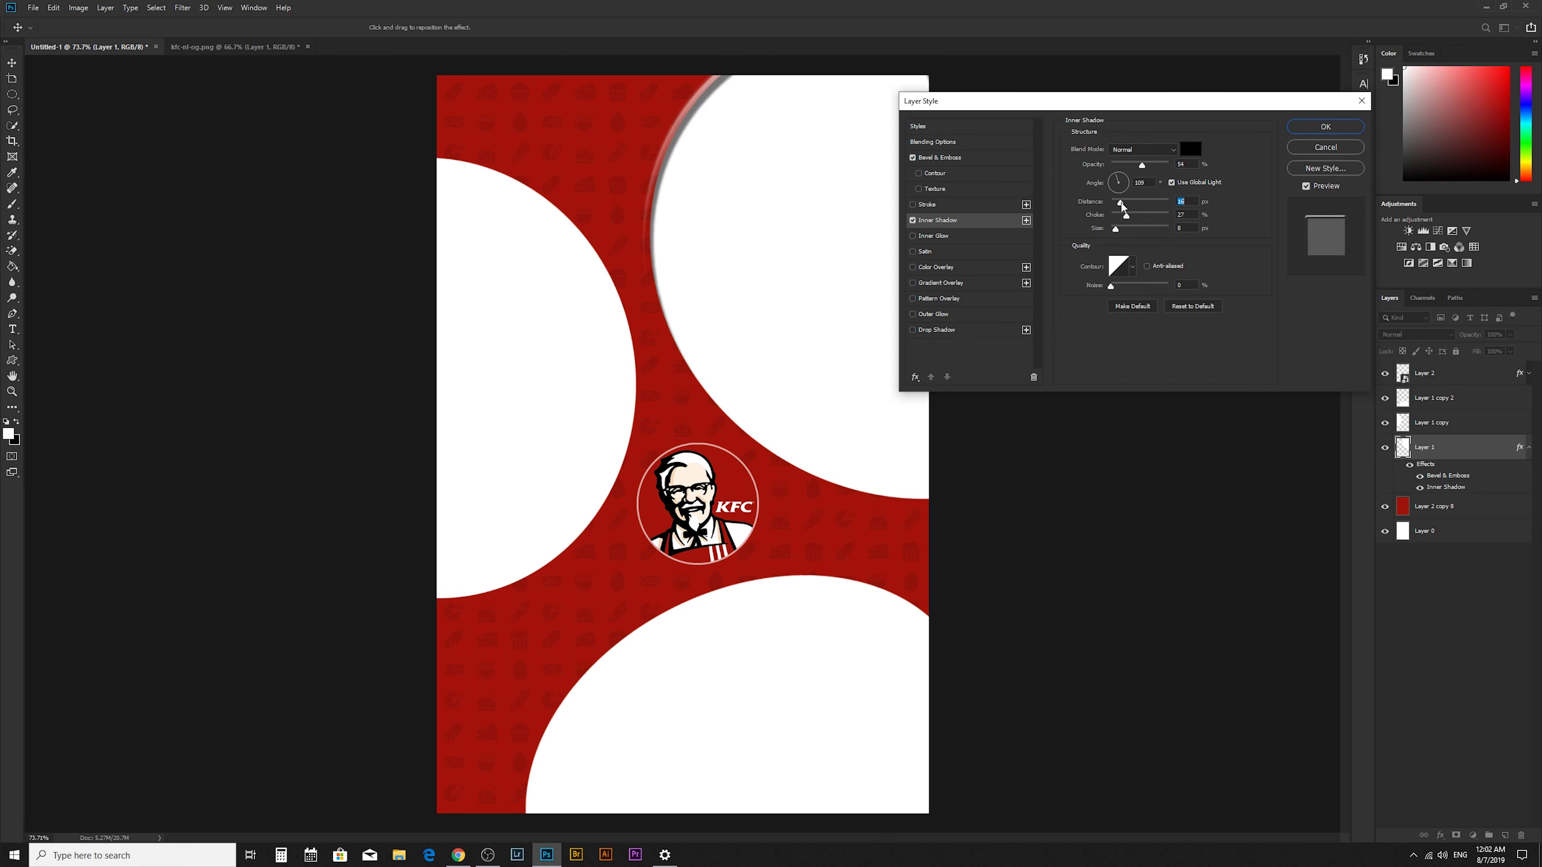
{"action": "left_click_drag", "start_coordinate": [1067, 104], "coordinate": [1140, 121]}
{"action": "mouse_move", "coordinate": [1213, 181]}
{"action": "left_mouse_down"}
{"action": "mouse_move", "coordinate": [1230, 184]}
{"action": "mouse_move", "coordinate": [1187, 231]}
{"action": "mouse_move", "coordinate": [1194, 246]}
{"action": "left_mouse_up"}
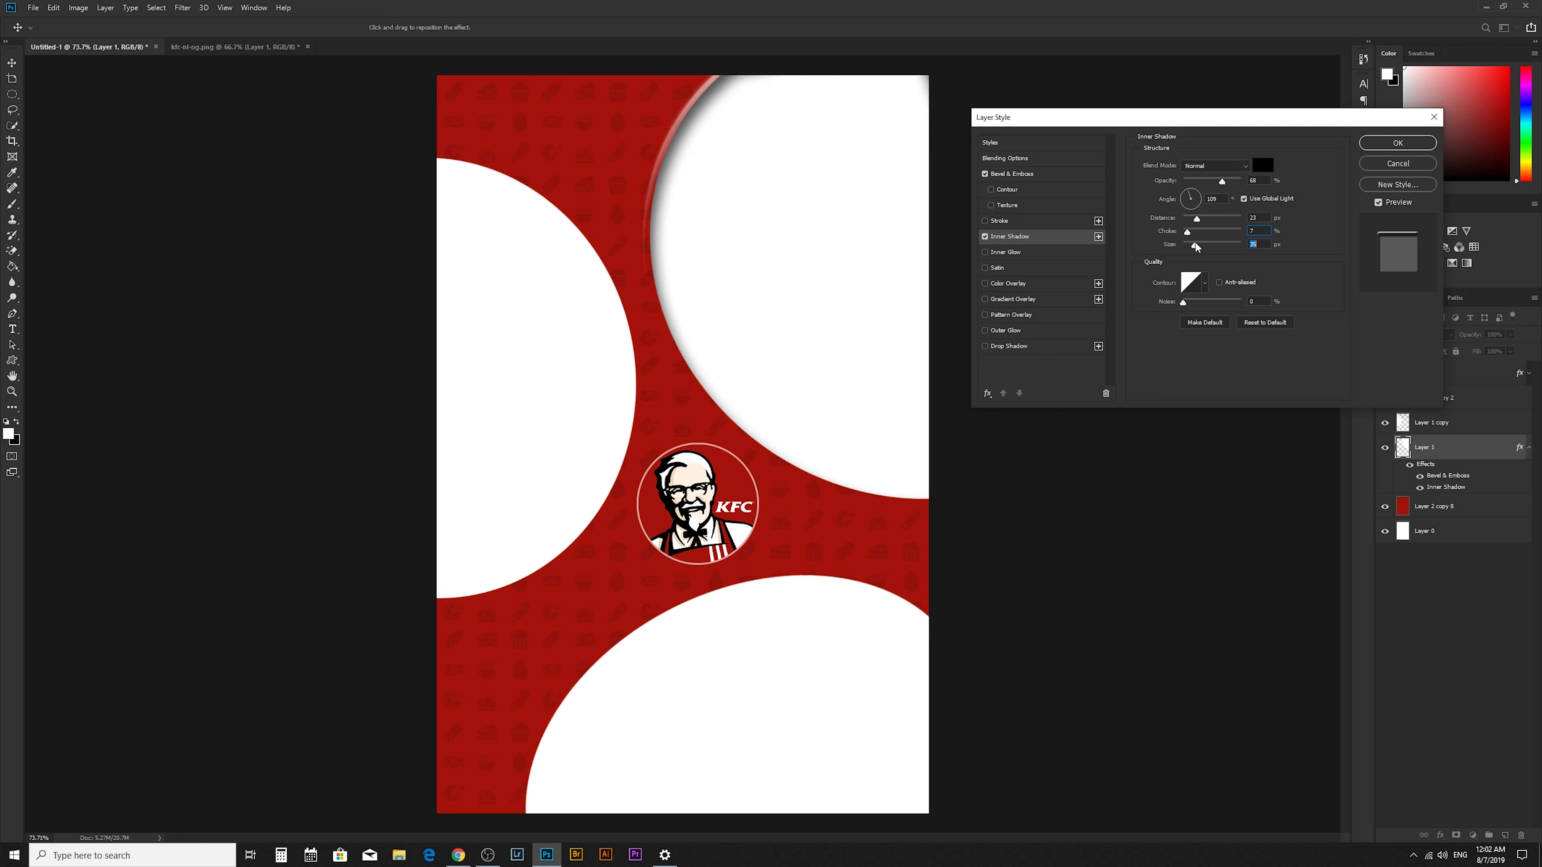
{"action": "left_click_drag", "start_coordinate": [1186, 193], "coordinate": [1189, 193]}
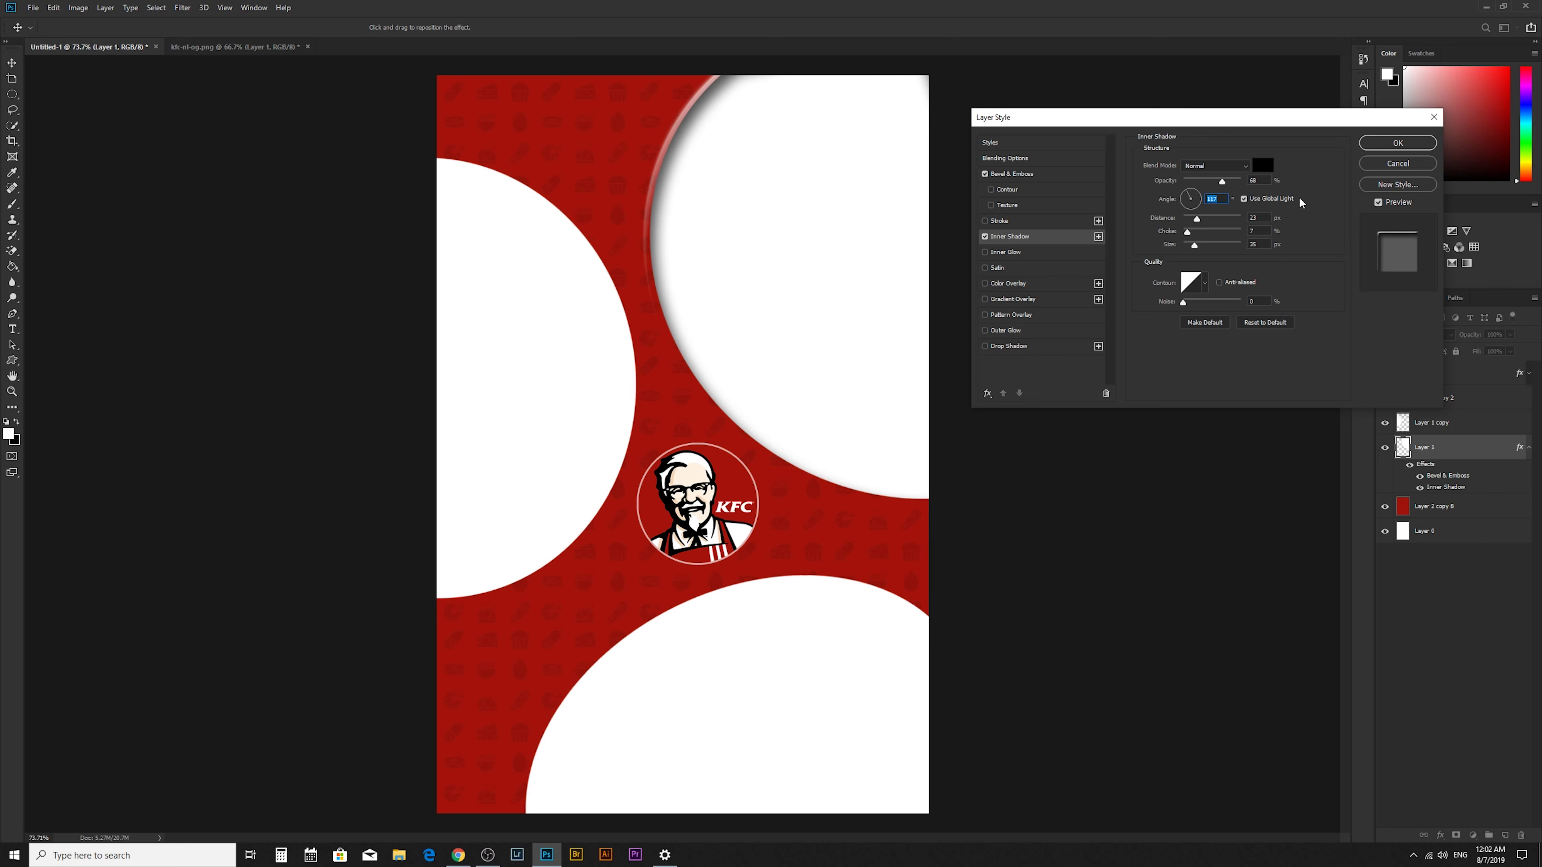
{"action": "left_click", "coordinate": [1396, 143]}
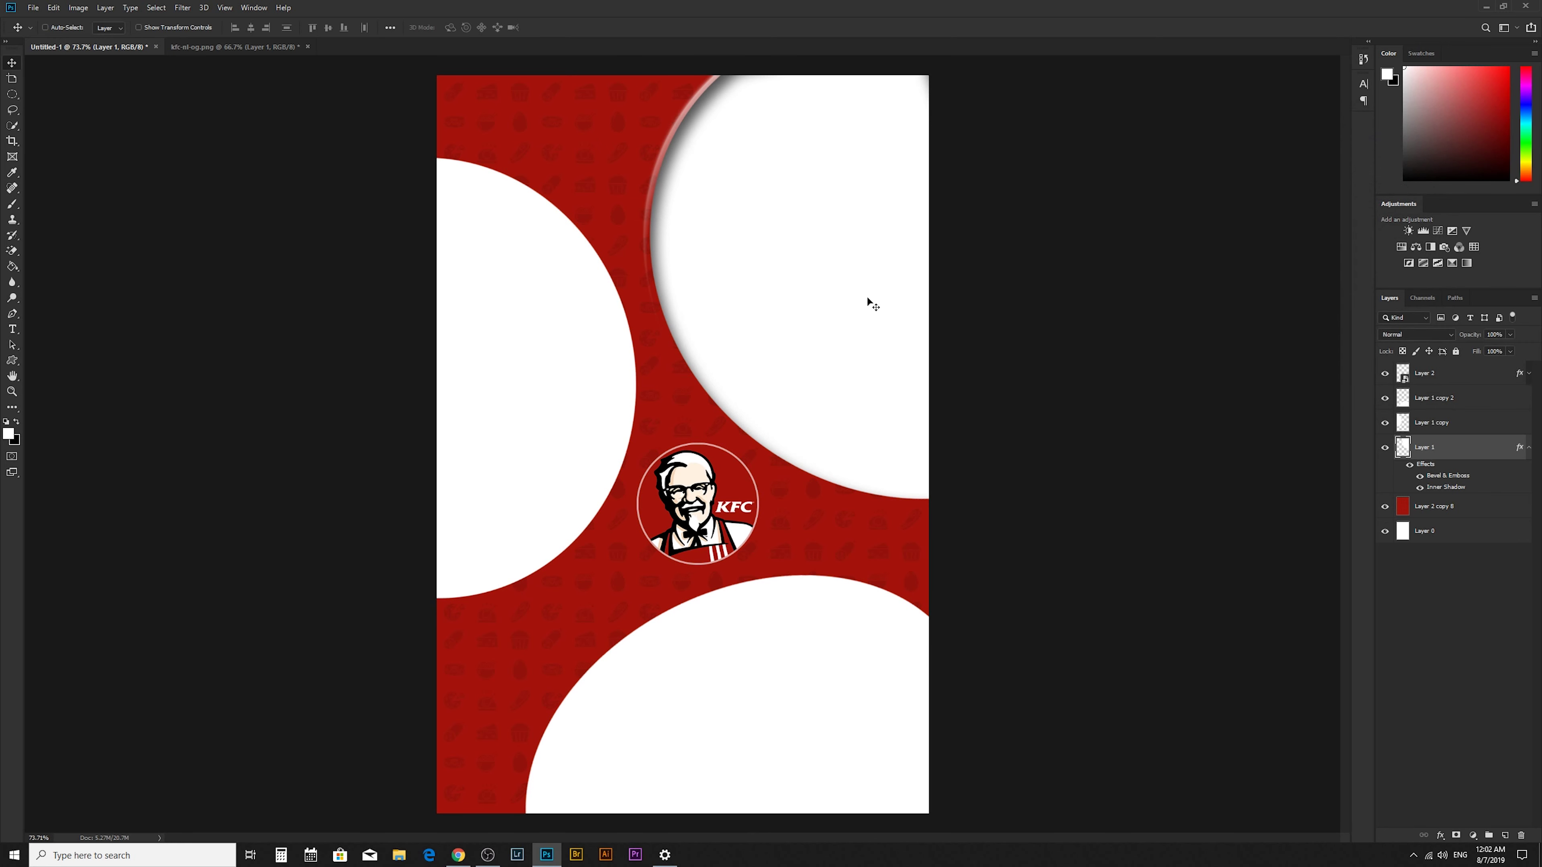
- Copy Layer 1's bevel and shadow effects onto the left and bottom circle layers
{"action": "left_click", "coordinate": [1529, 447]}
{"action": "mouse_move", "coordinate": [1519, 447]}
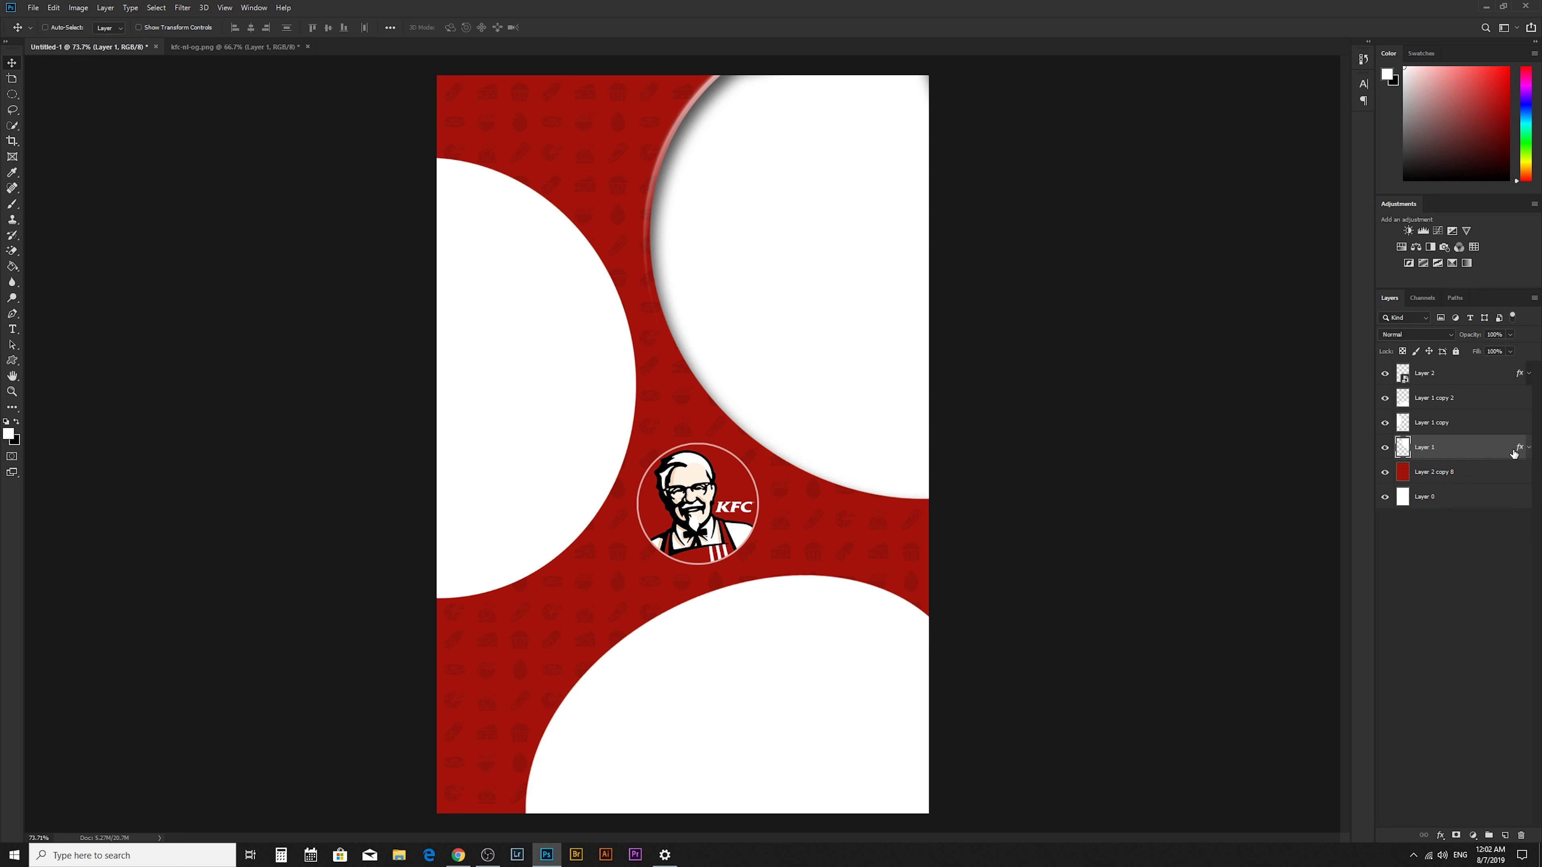
{"action": "left_click_drag", "start_coordinate": [1520, 450], "coordinate": [1524, 401]}
{"action": "left_click", "coordinate": [1528, 423]}
{"action": "left_click", "coordinate": [1529, 398]}
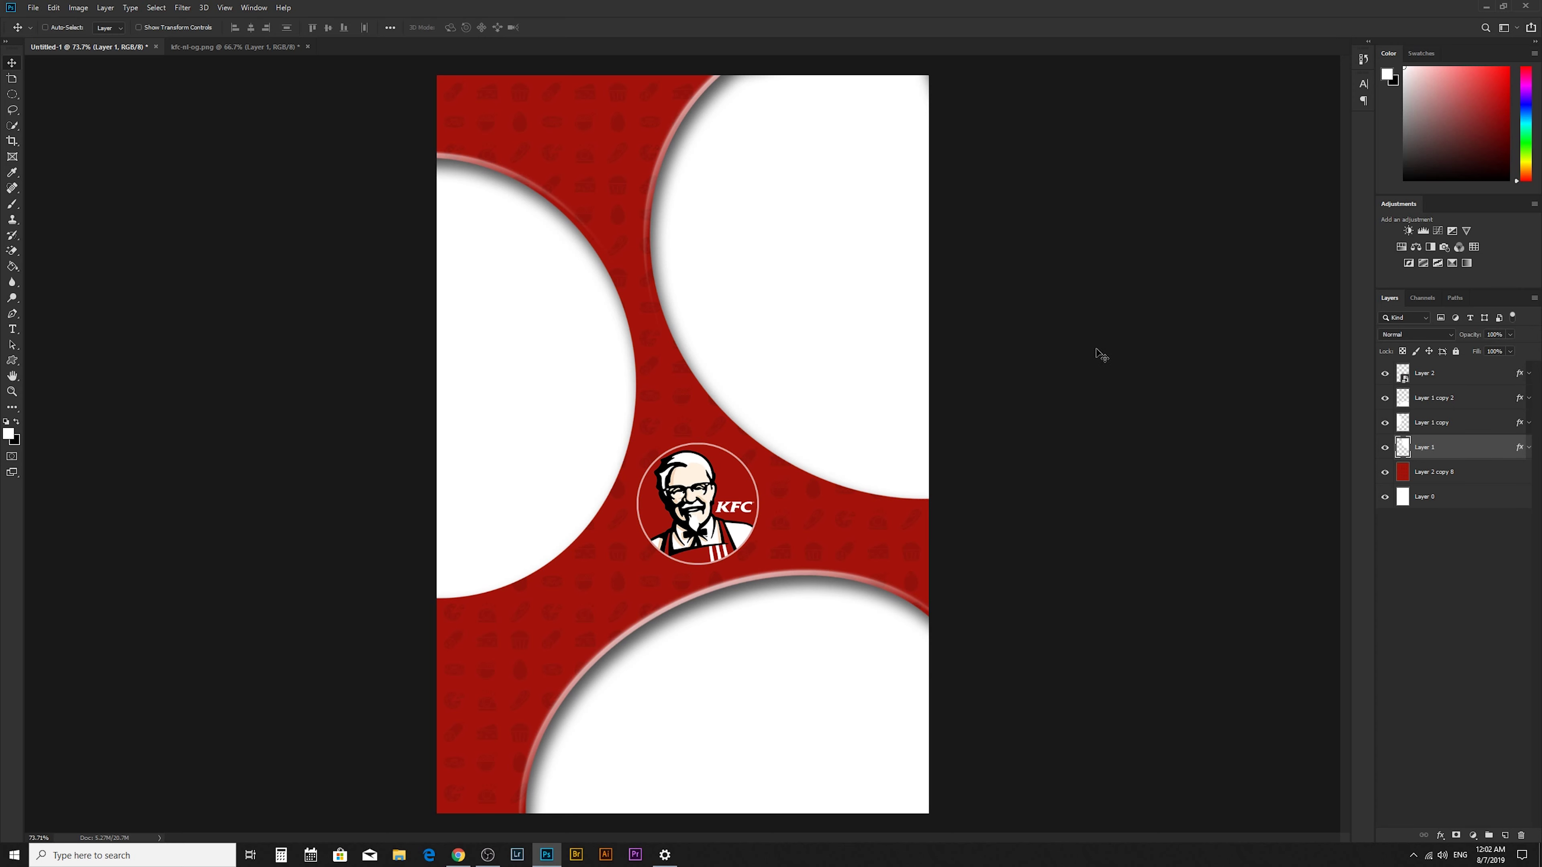
{"action": "key", "text": "ctrl+o"}
- Open k6.jpg, bring it into the poster and enlarge it over the top-right circle
{"action": "double_click", "coordinate": [829, 415]}
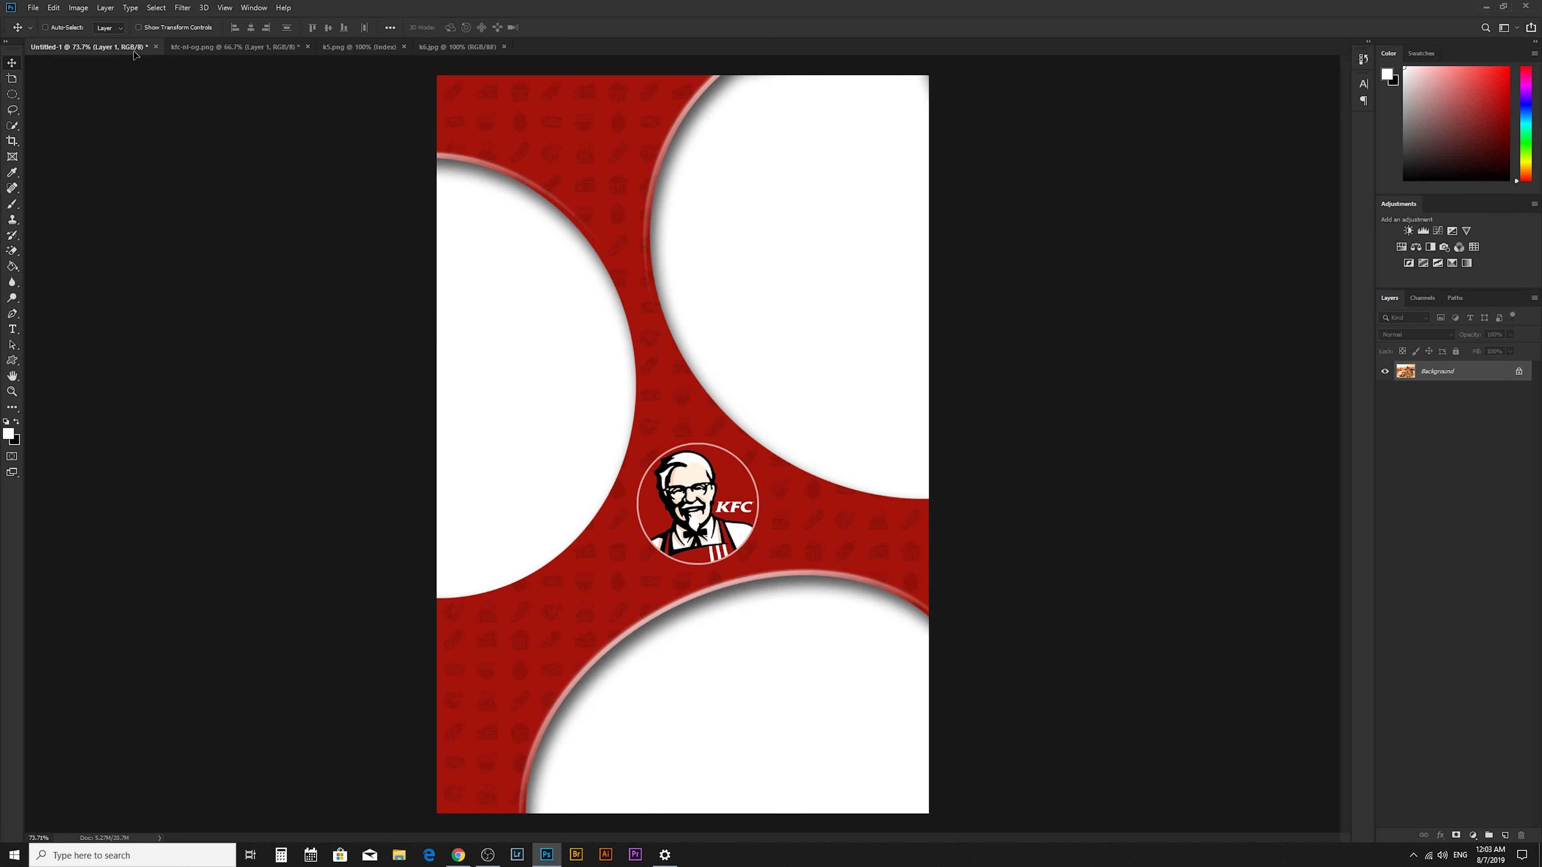
{"action": "mouse_move", "coordinate": [338, 234]}
{"action": "left_mouse_down"}
{"action": "mouse_move", "coordinate": [565, 135]}
{"action": "mouse_move", "coordinate": [809, 259]}
{"action": "left_mouse_up"}
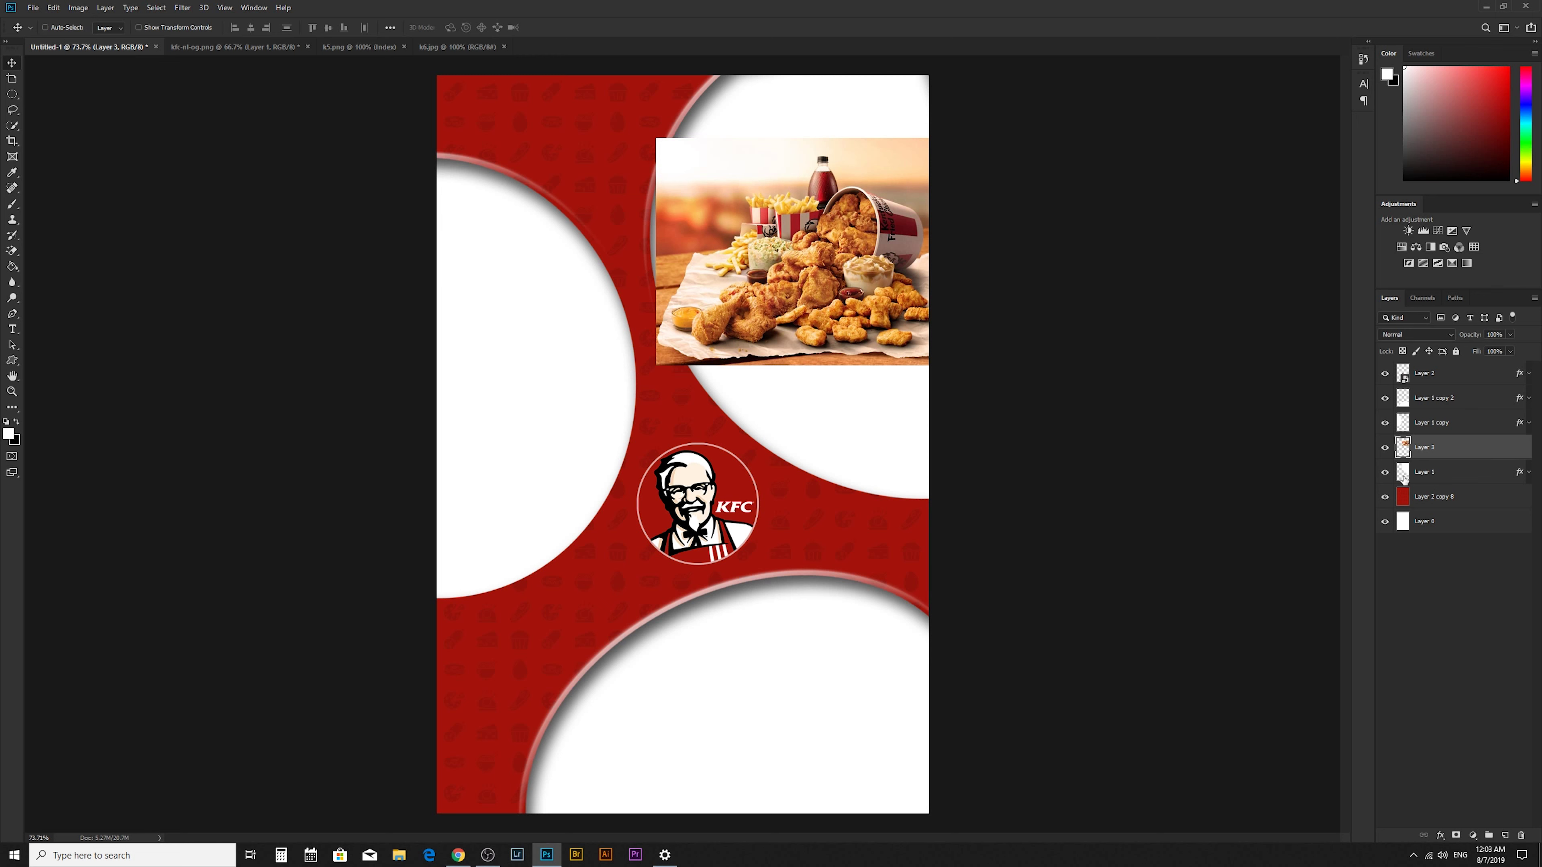
{"action": "left_click", "coordinate": [1383, 473]}
{"action": "key", "text": "ctrl+t"}
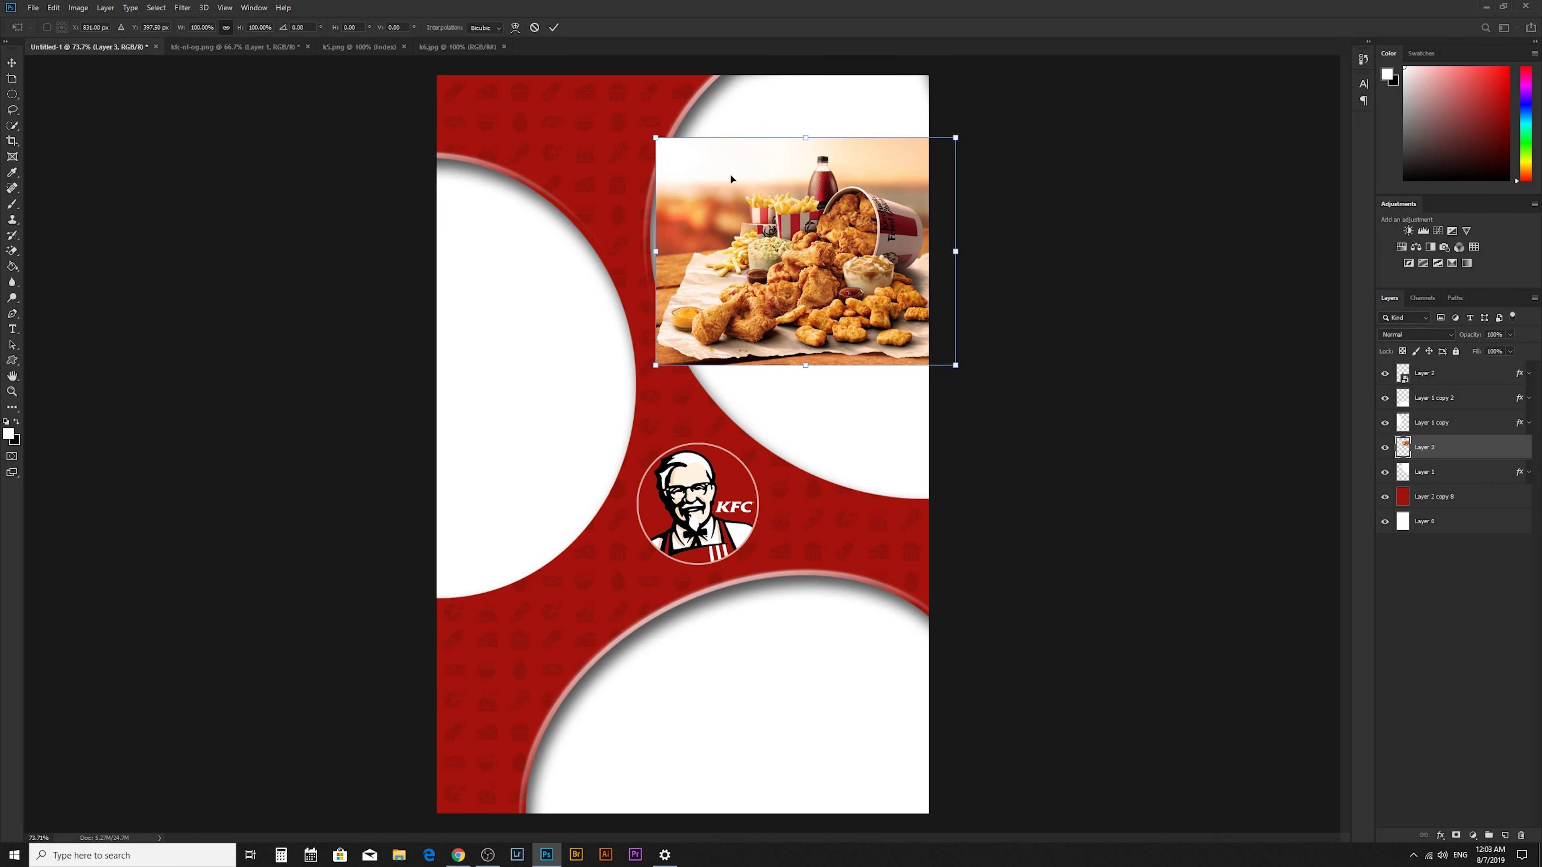
{"action": "left_click_drag", "start_coordinate": [653, 134], "coordinate": [543, 55]}
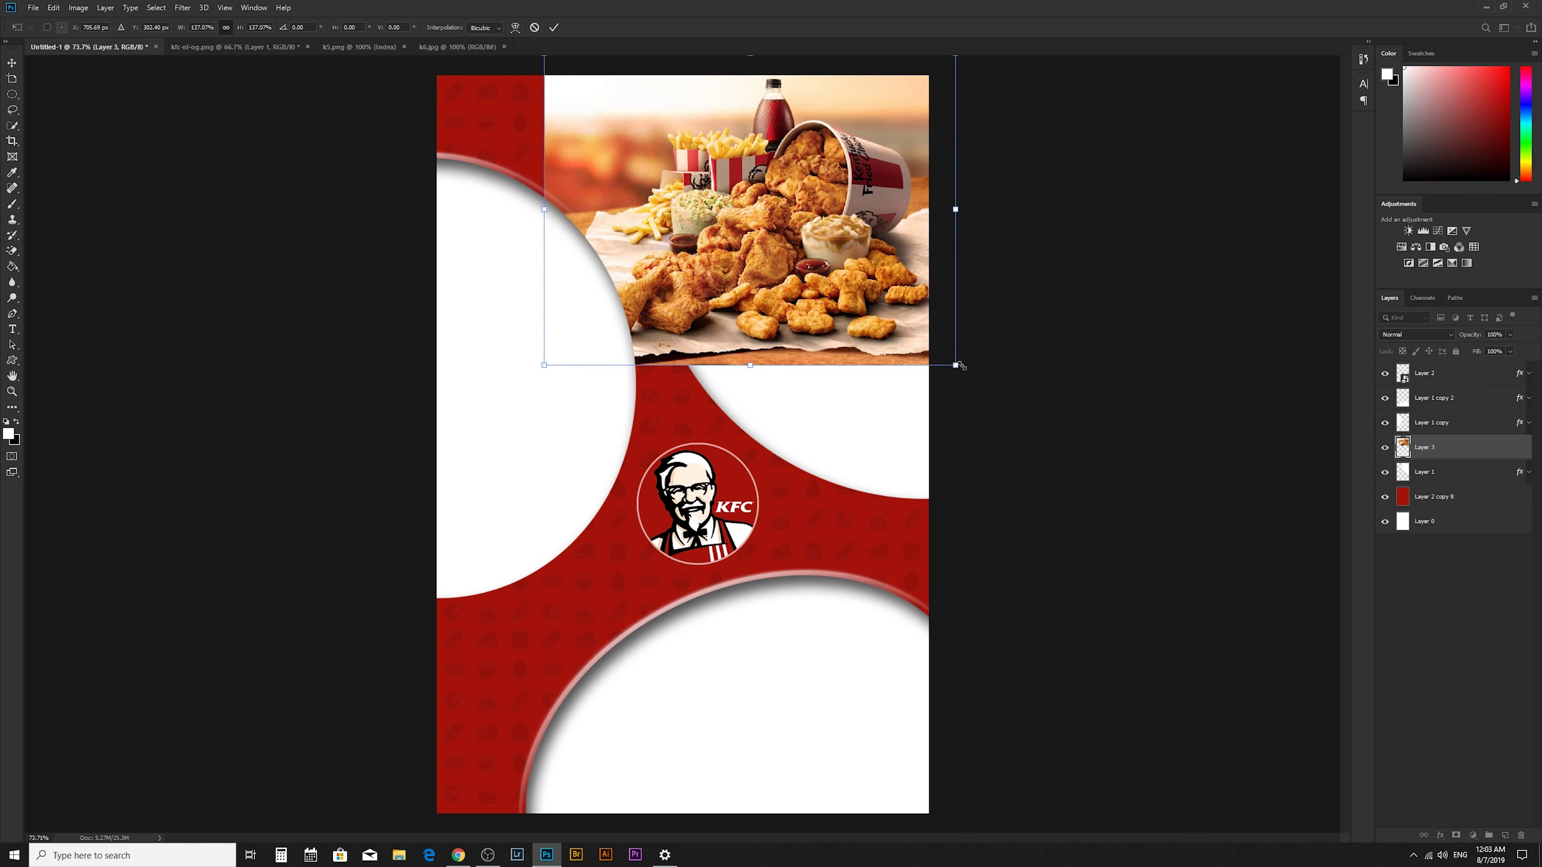
{"action": "left_click_drag", "start_coordinate": [956, 366], "coordinate": [1147, 510]}
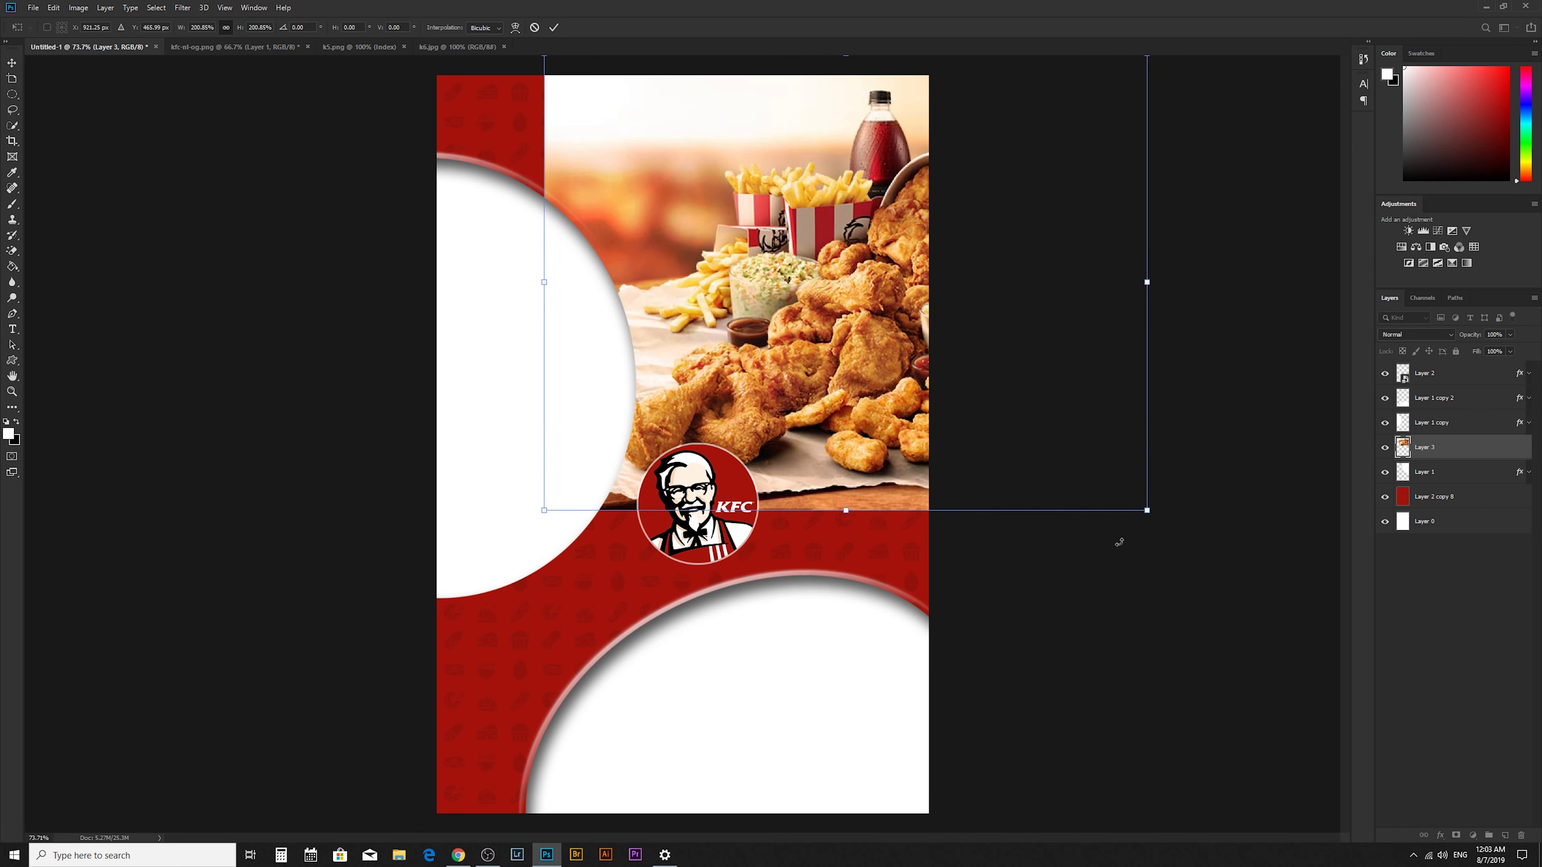
{"action": "left_click_drag", "start_coordinate": [882, 313], "coordinate": [822, 314]}
{"action": "key", "text": "Return"}
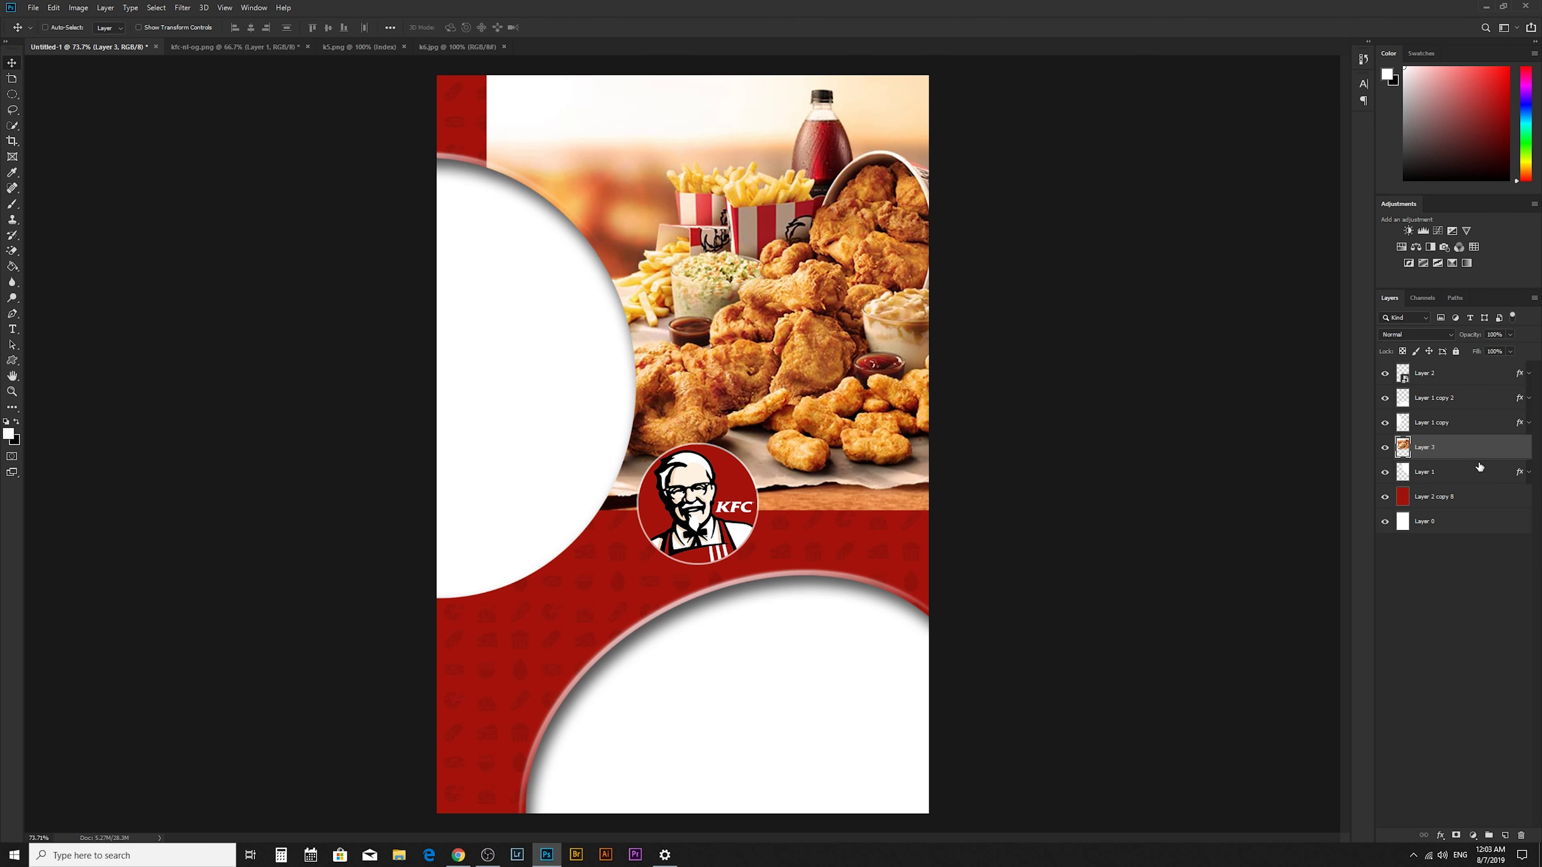
- Clip the k6 photo into the top-right circle and resize and reposition it to fit
{"action": "left_click_drag", "start_coordinate": [1476, 467], "coordinate": [1472, 455]}
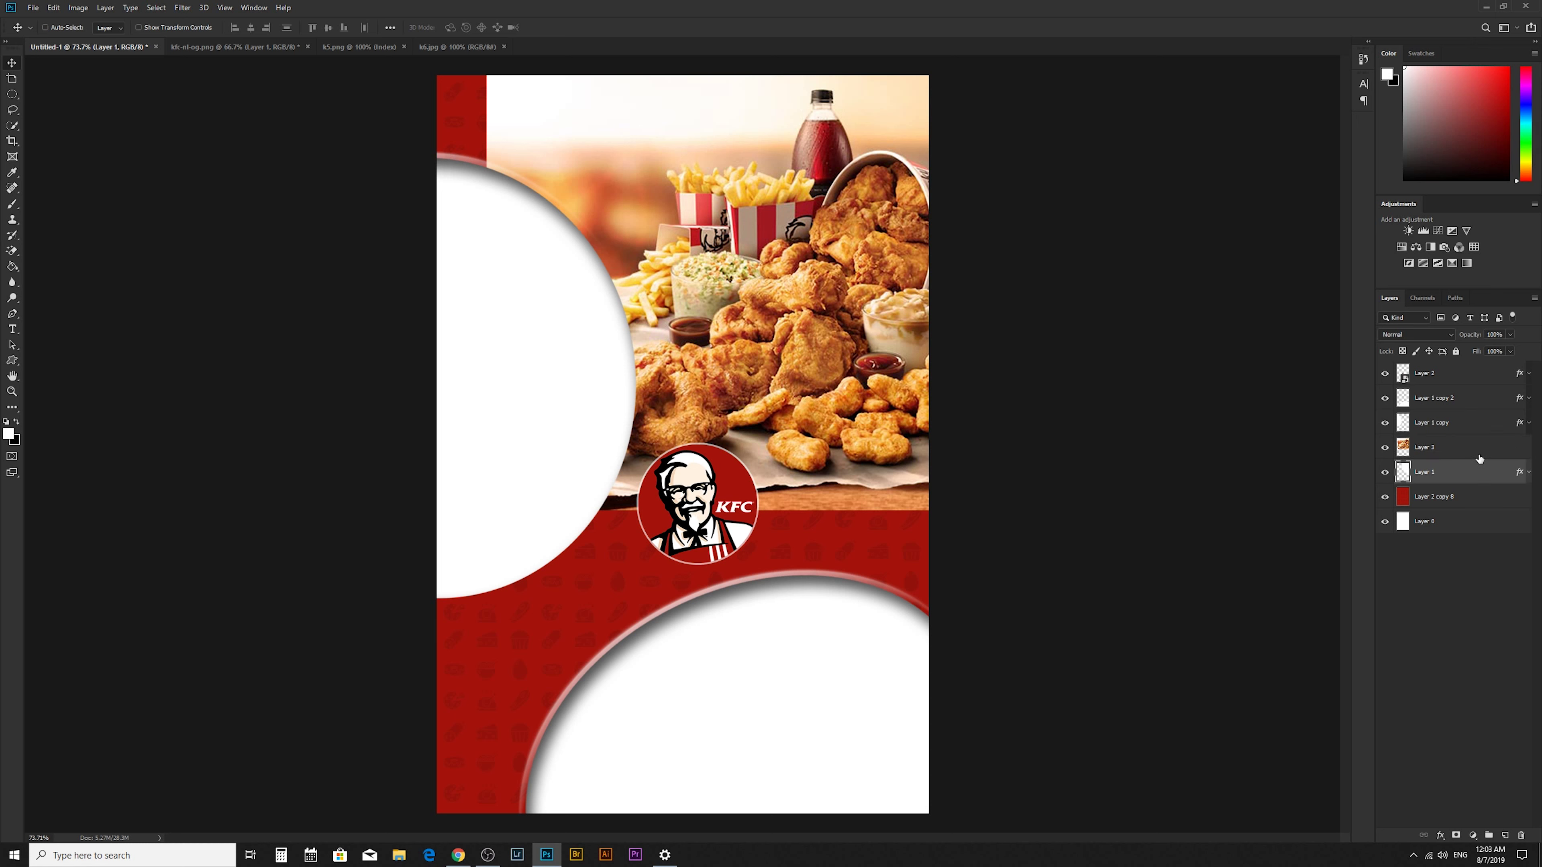
{"action": "left_click", "coordinate": [1472, 455], "text": "alt"}
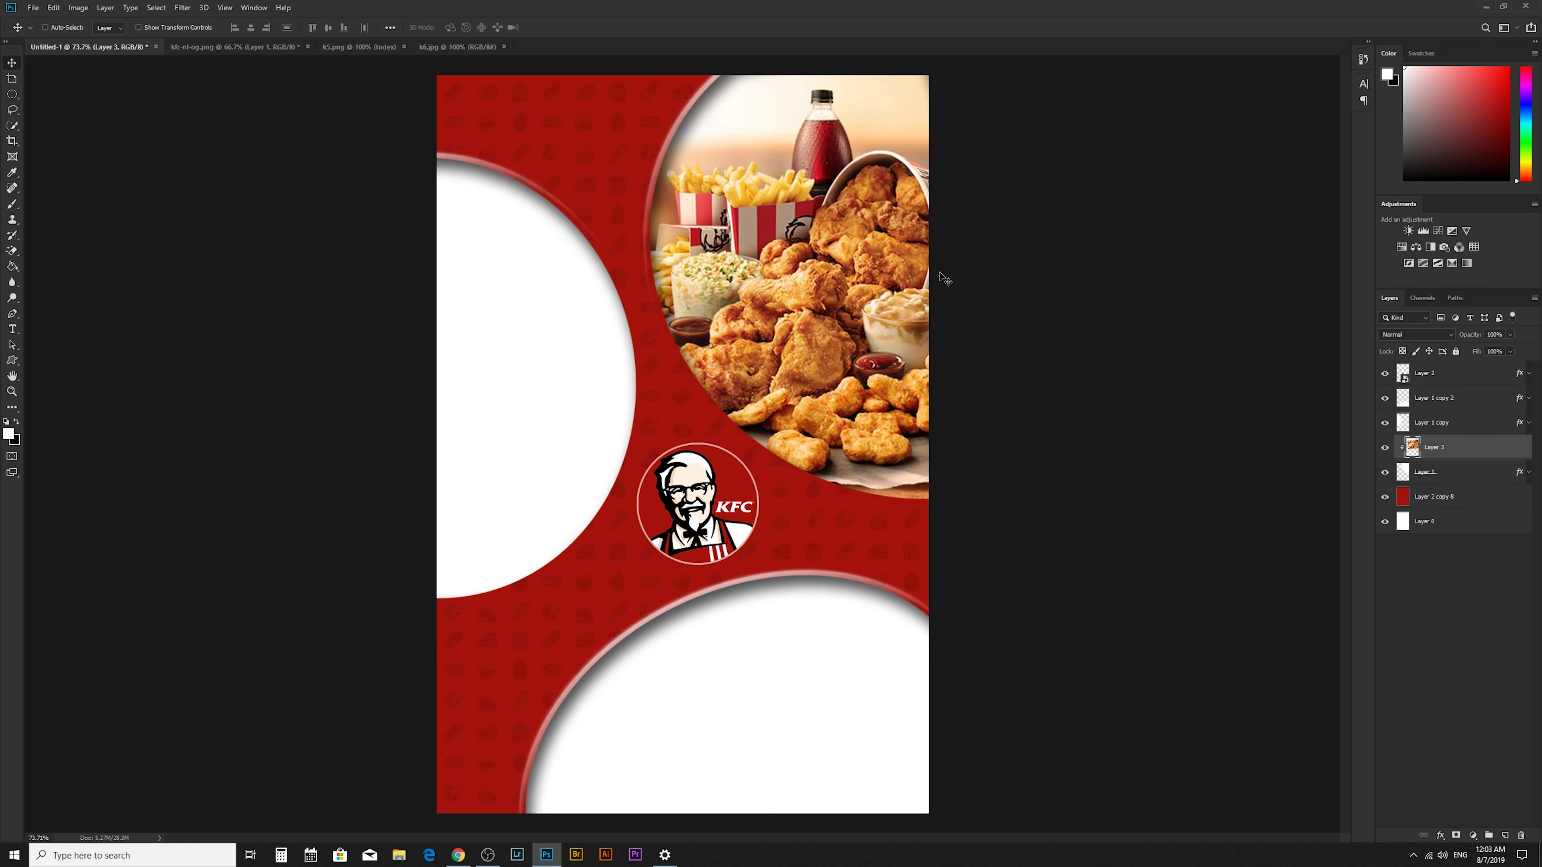
{"action": "left_click_drag", "start_coordinate": [808, 271], "coordinate": [814, 274]}
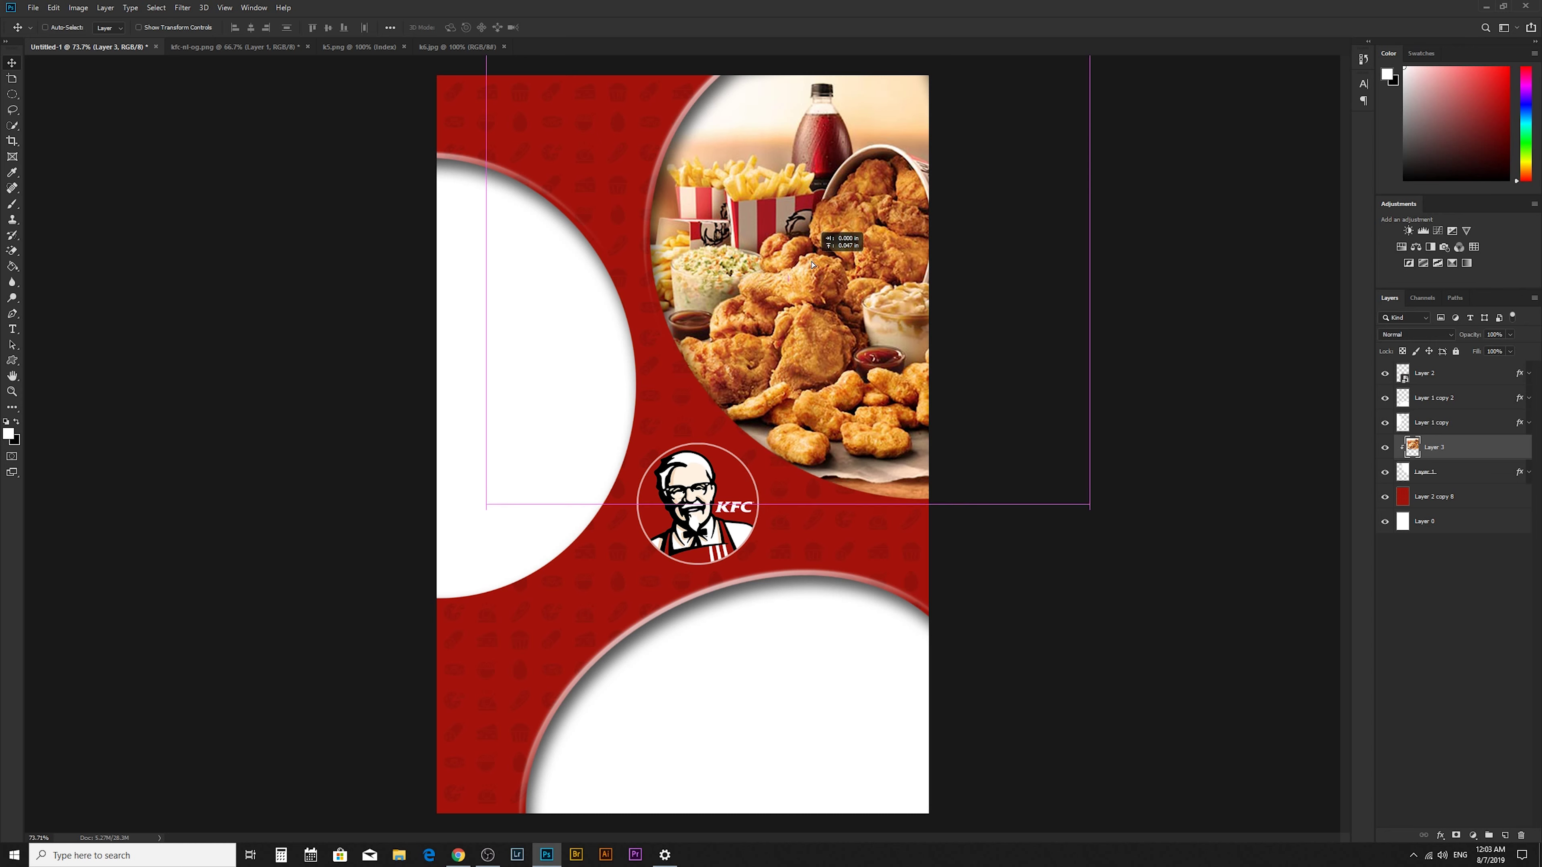
{"action": "key", "text": "ctrl+t"}
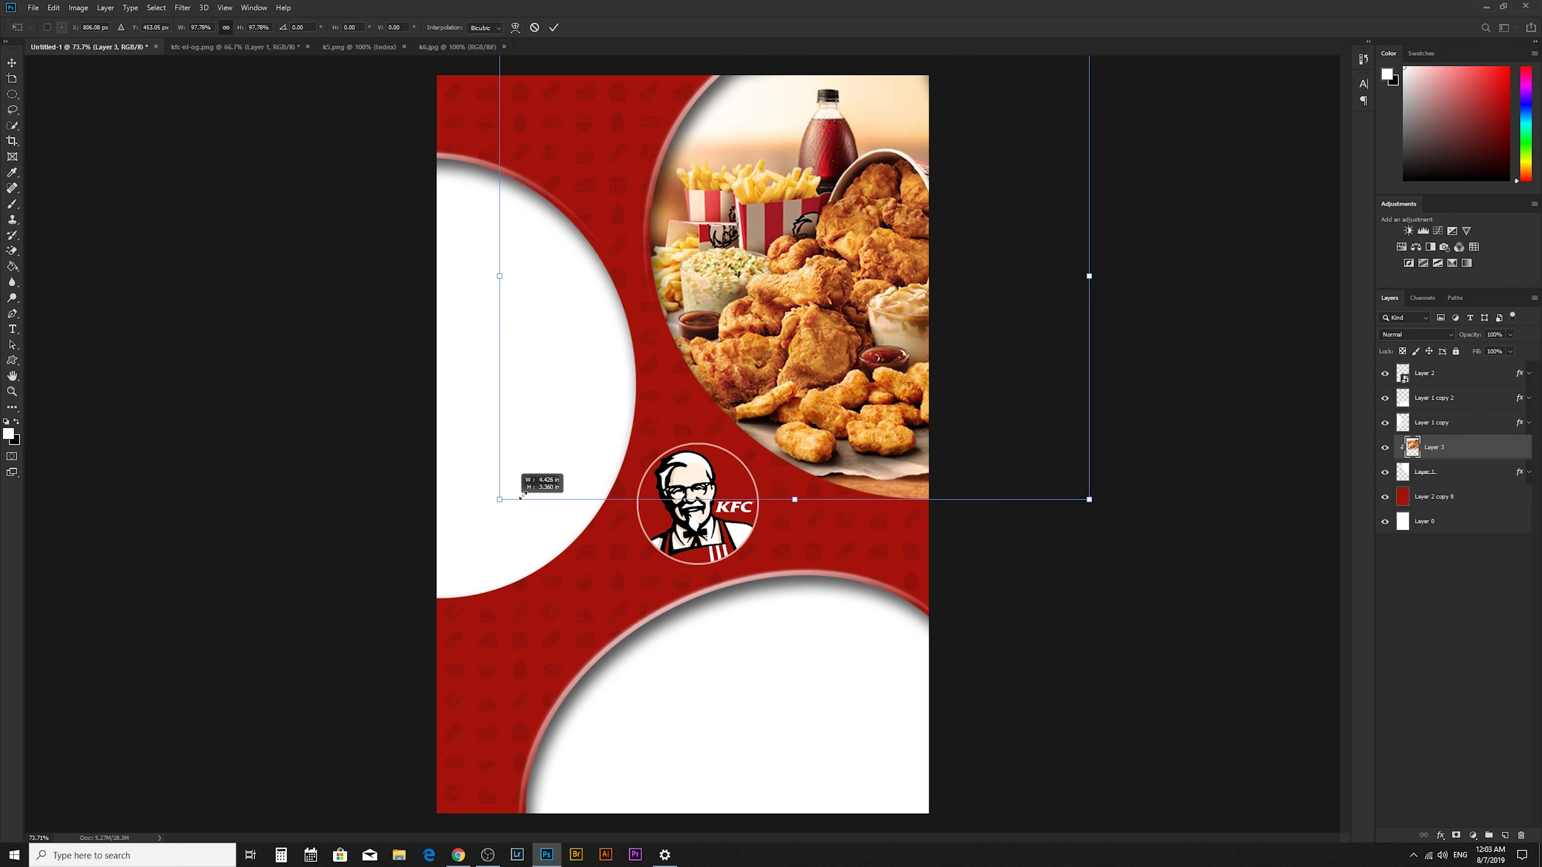
{"action": "left_click_drag", "start_coordinate": [487, 510], "coordinate": [556, 458]}
{"action": "left_click_drag", "start_coordinate": [934, 277], "coordinate": [924, 311]}
{"action": "left_click_drag", "start_coordinate": [813, 87], "coordinate": [814, 68]}
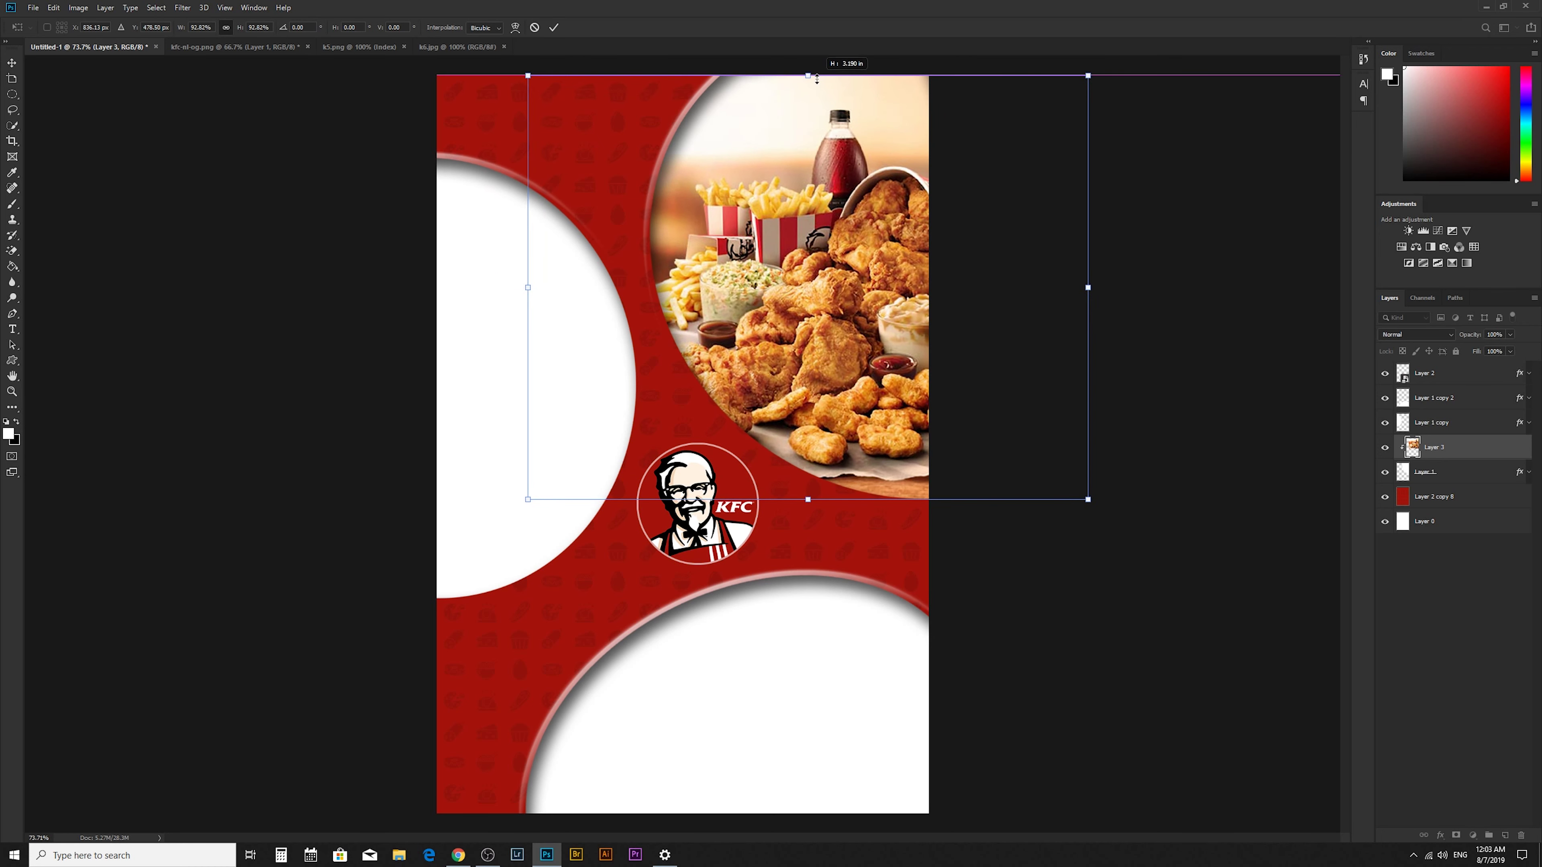
{"action": "left_click_drag", "start_coordinate": [890, 239], "coordinate": [885, 238]}
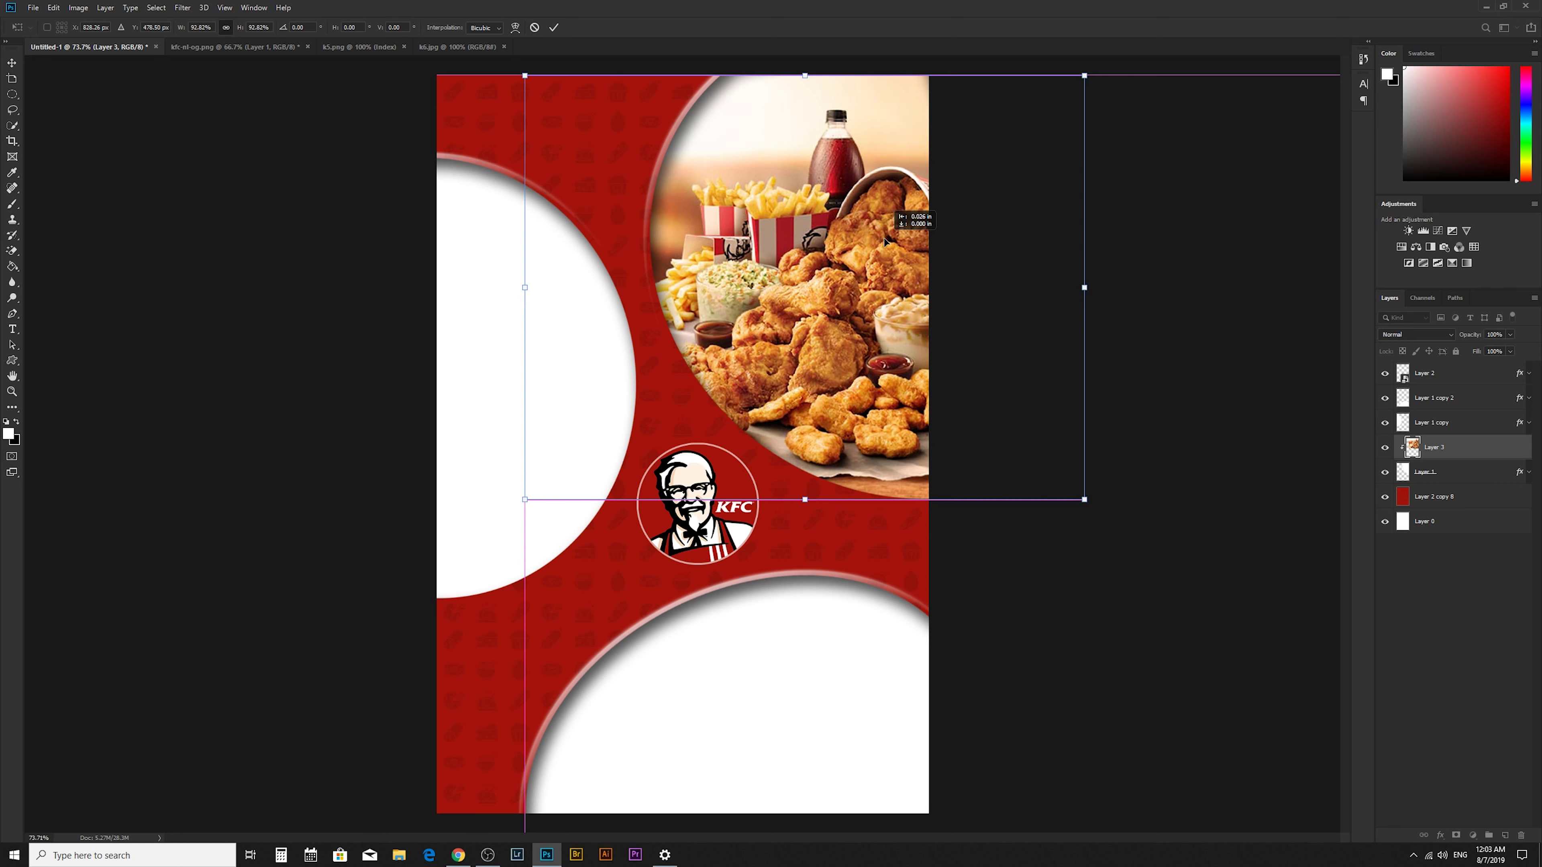
{"action": "key", "text": "Return"}
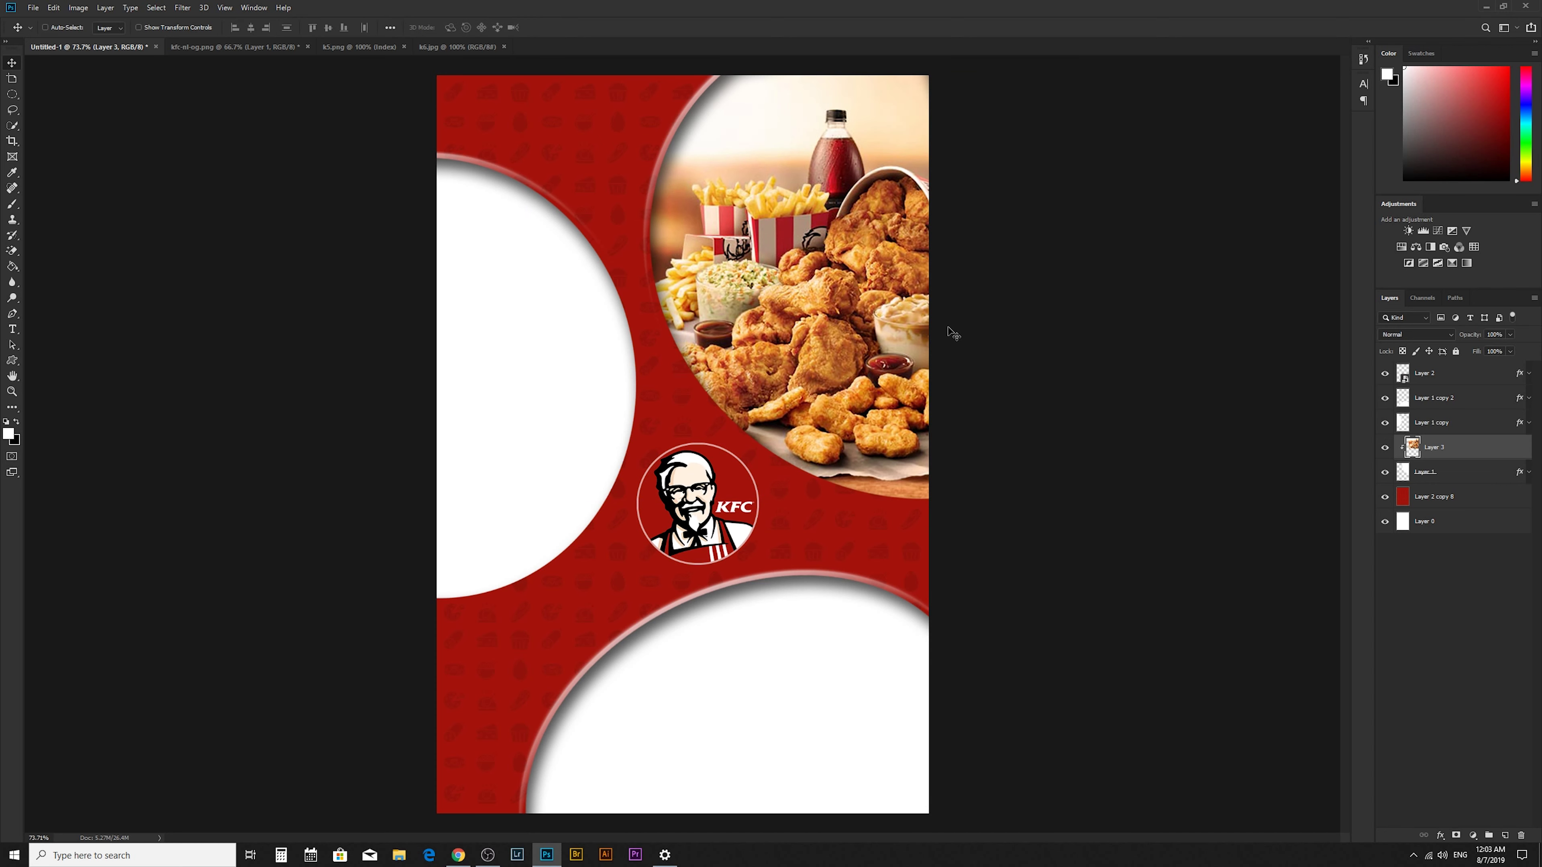
- Zoom the poster to 100% and pan around to inspect the clipped photo
{"action": "key", "text": "z"}
{"action": "right_click", "coordinate": [808, 249]}
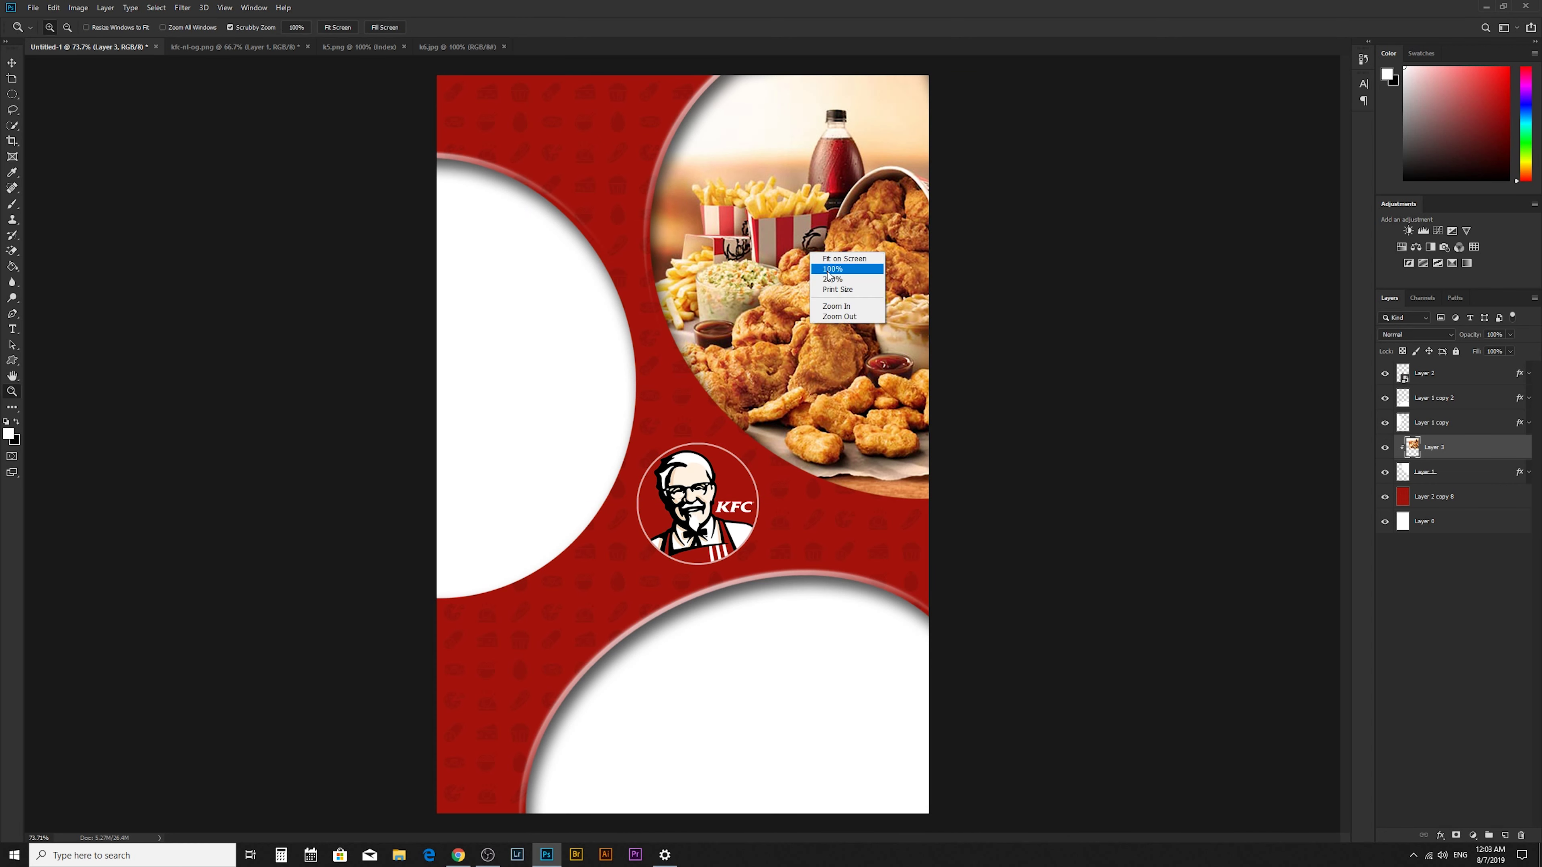
{"action": "left_click", "coordinate": [844, 291]}
{"action": "left_click_drag", "start_coordinate": [851, 201], "coordinate": [735, 395]}
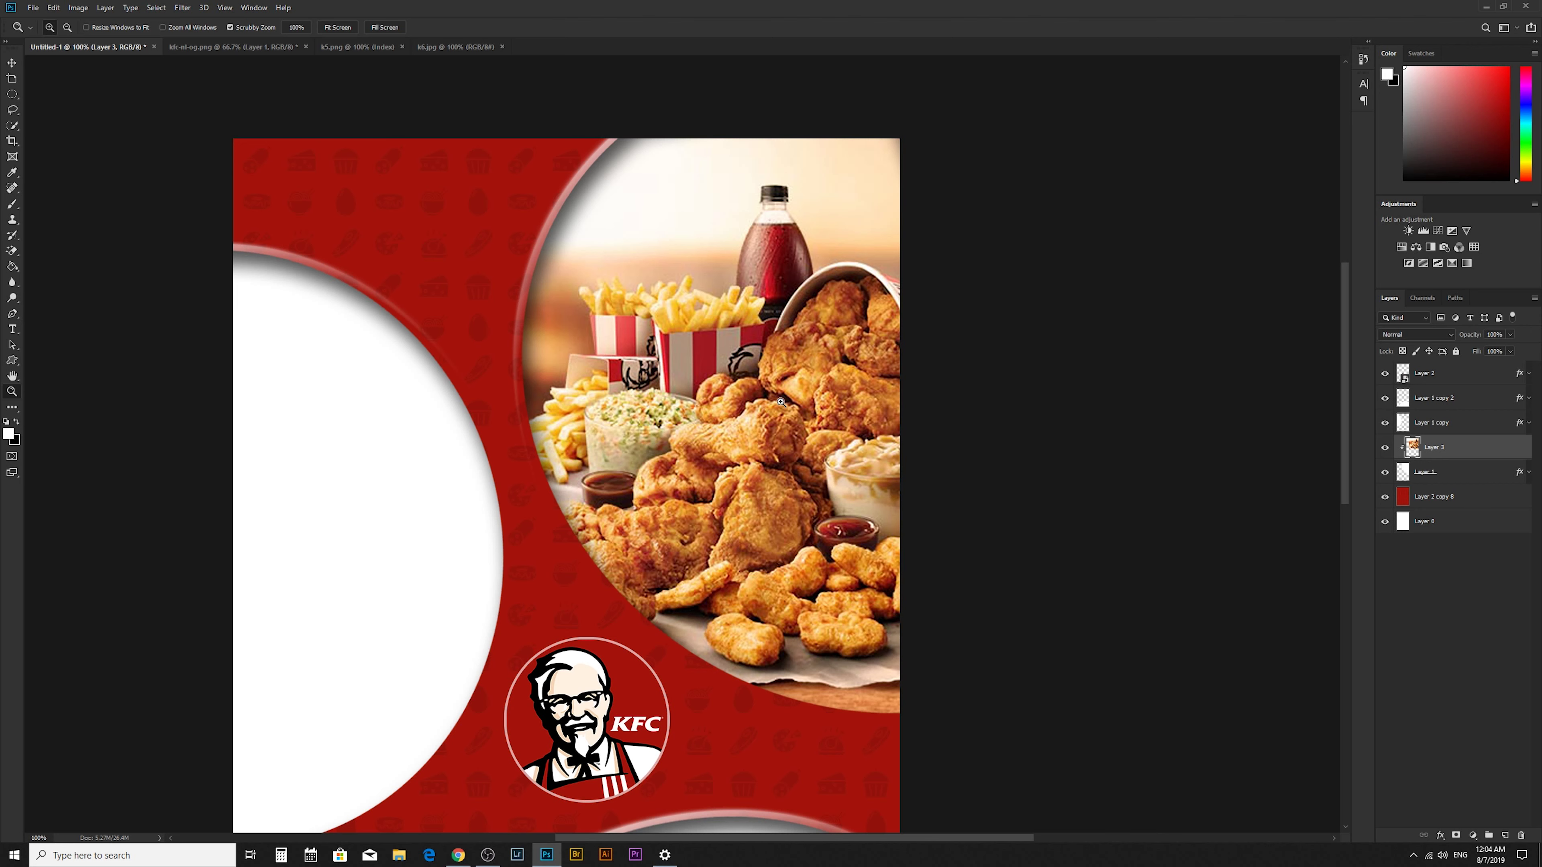
{"action": "scroll", "coordinate": [781, 402], "scroll_direction": "down", "scroll_amount": 3}
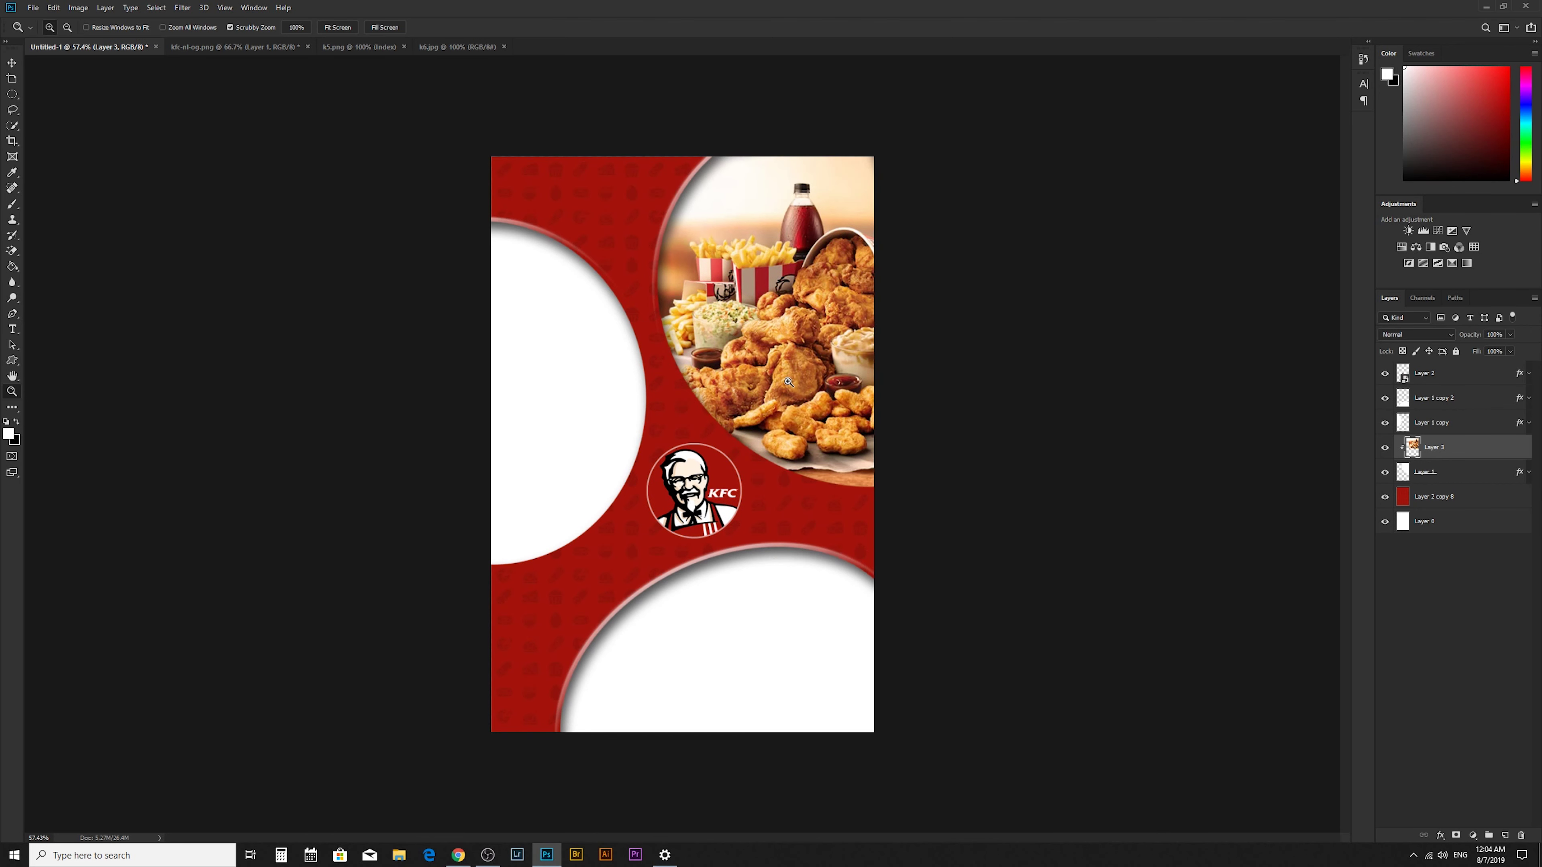
{"action": "scroll", "coordinate": [780, 377], "scroll_direction": "up", "scroll_amount": 2}
{"action": "scroll", "coordinate": [780, 377], "scroll_direction": "down", "scroll_amount": 1}
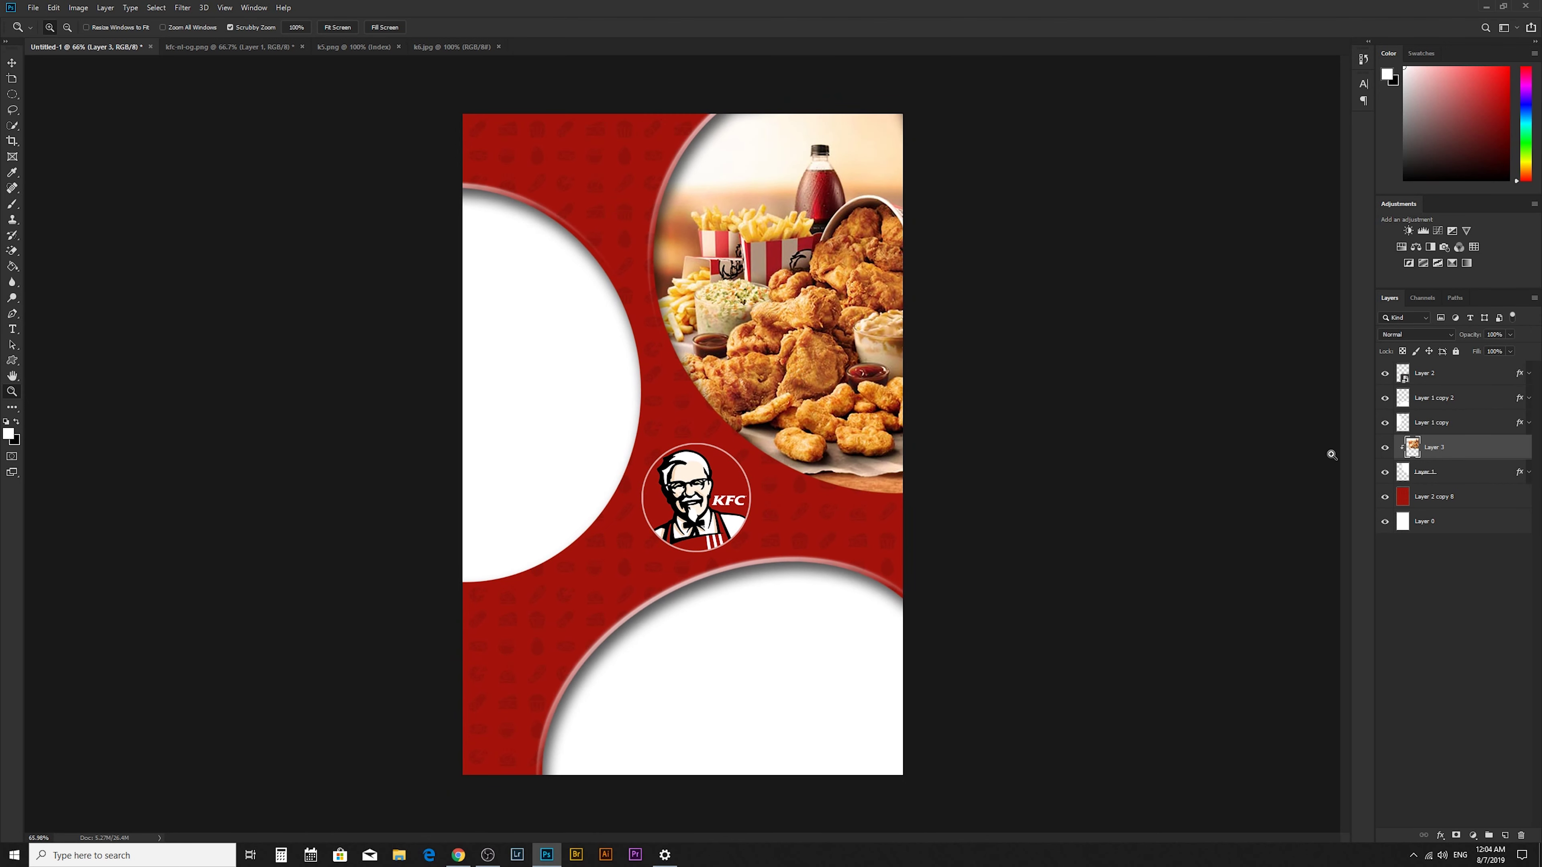
- Toggle circle layers' visibility to check them, then close the k6.jpg document
{"action": "left_click", "coordinate": [1384, 471]}
{"action": "left_click", "coordinate": [1385, 472]}
{"action": "left_click", "coordinate": [1480, 431]}
{"action": "left_click", "coordinate": [1385, 423]}
{"action": "left_click", "coordinate": [1385, 423]}
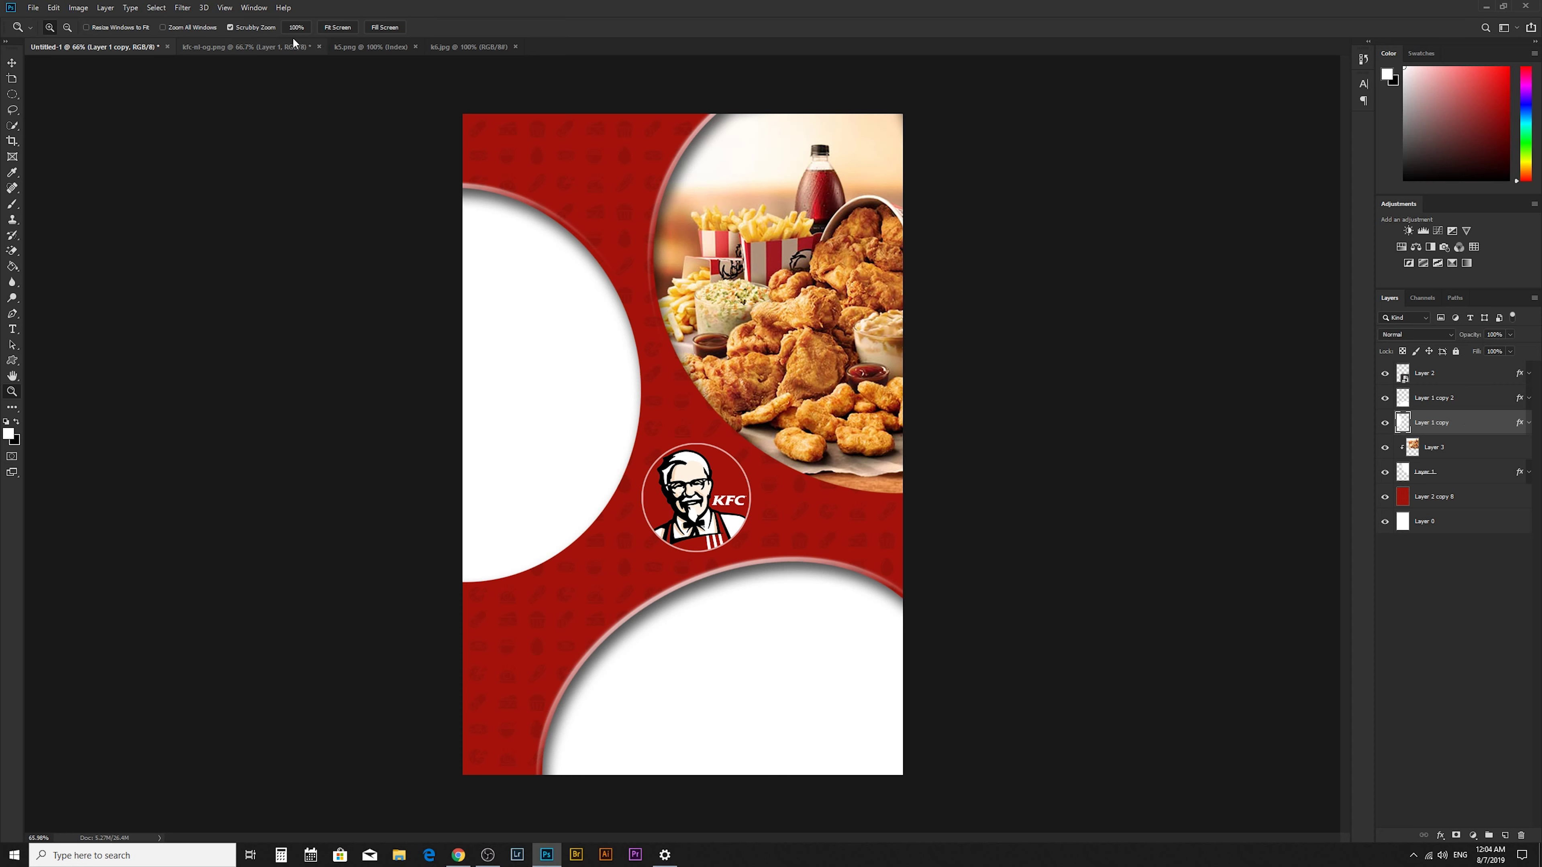
{"action": "left_click", "coordinate": [515, 47]}
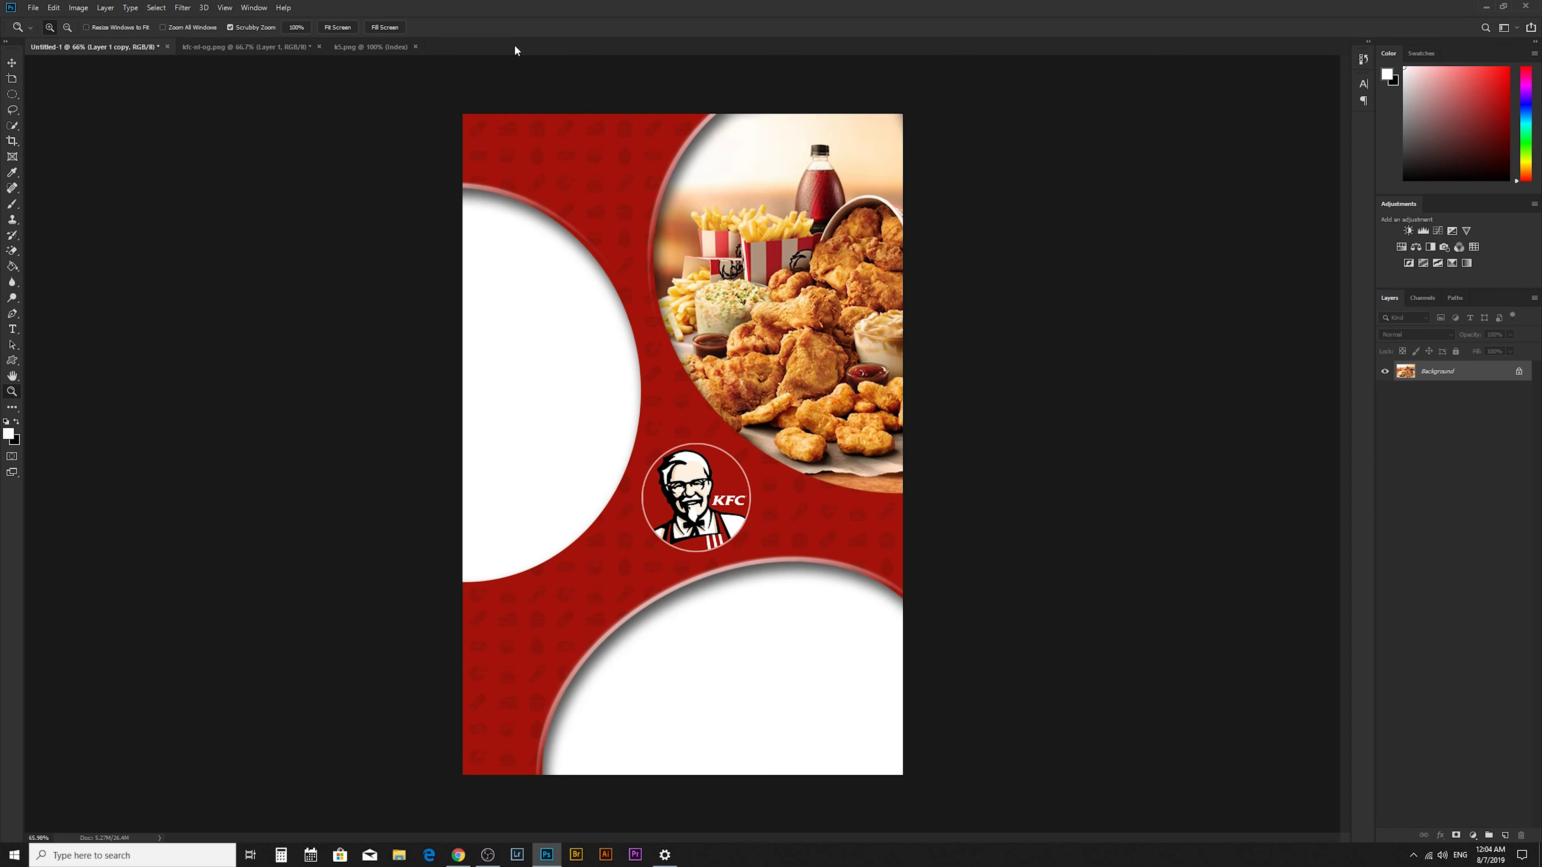
{"action": "left_click", "coordinate": [33, 7]}
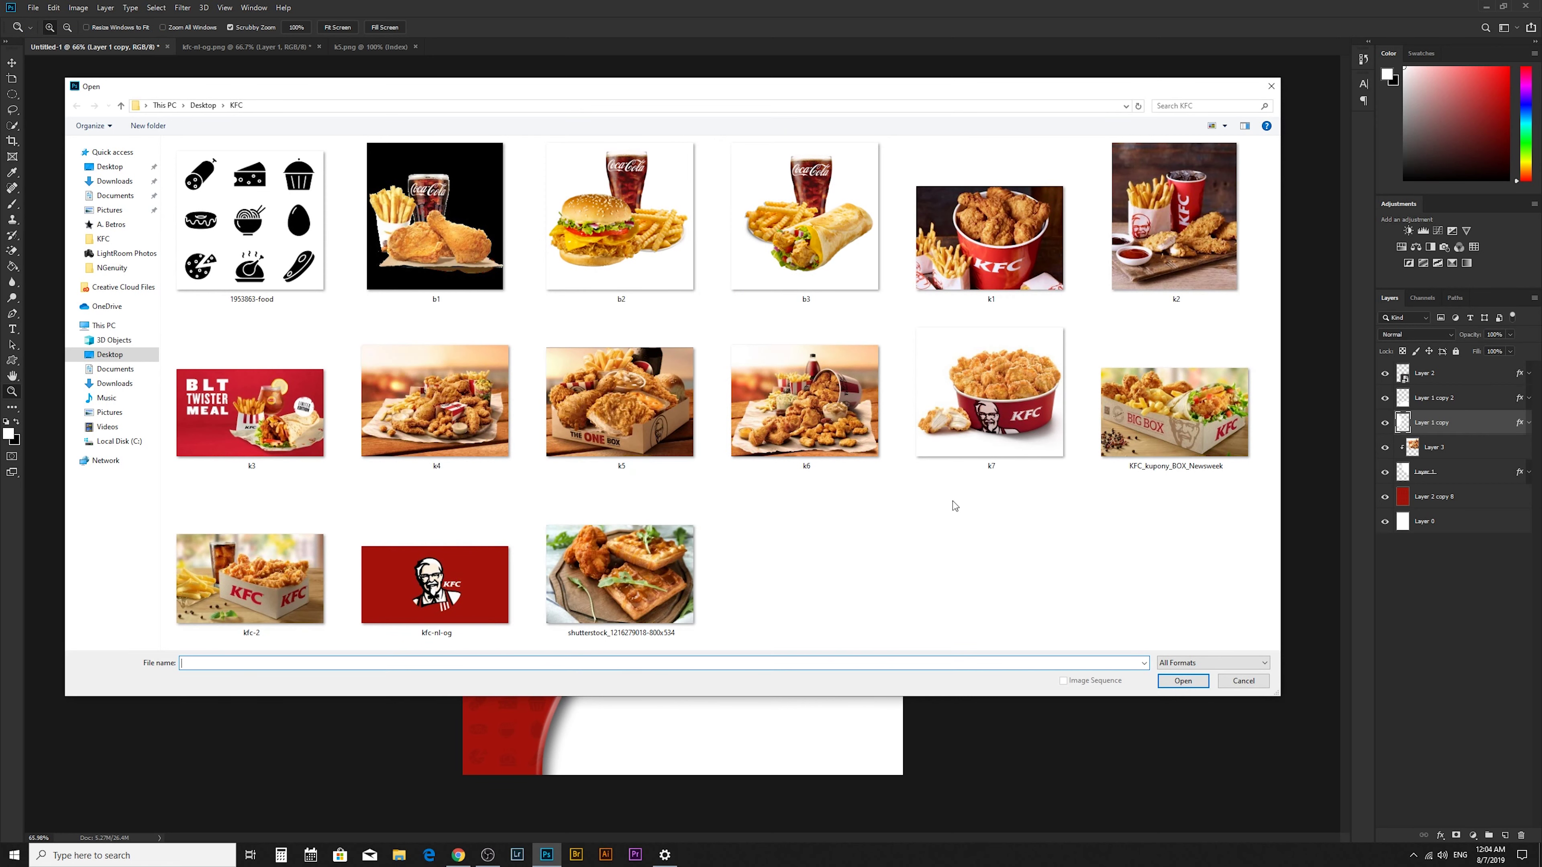
- Open k2.jpeg and drag it onto the poster with the Move tool
{"action": "double_click", "coordinate": [1176, 243]}
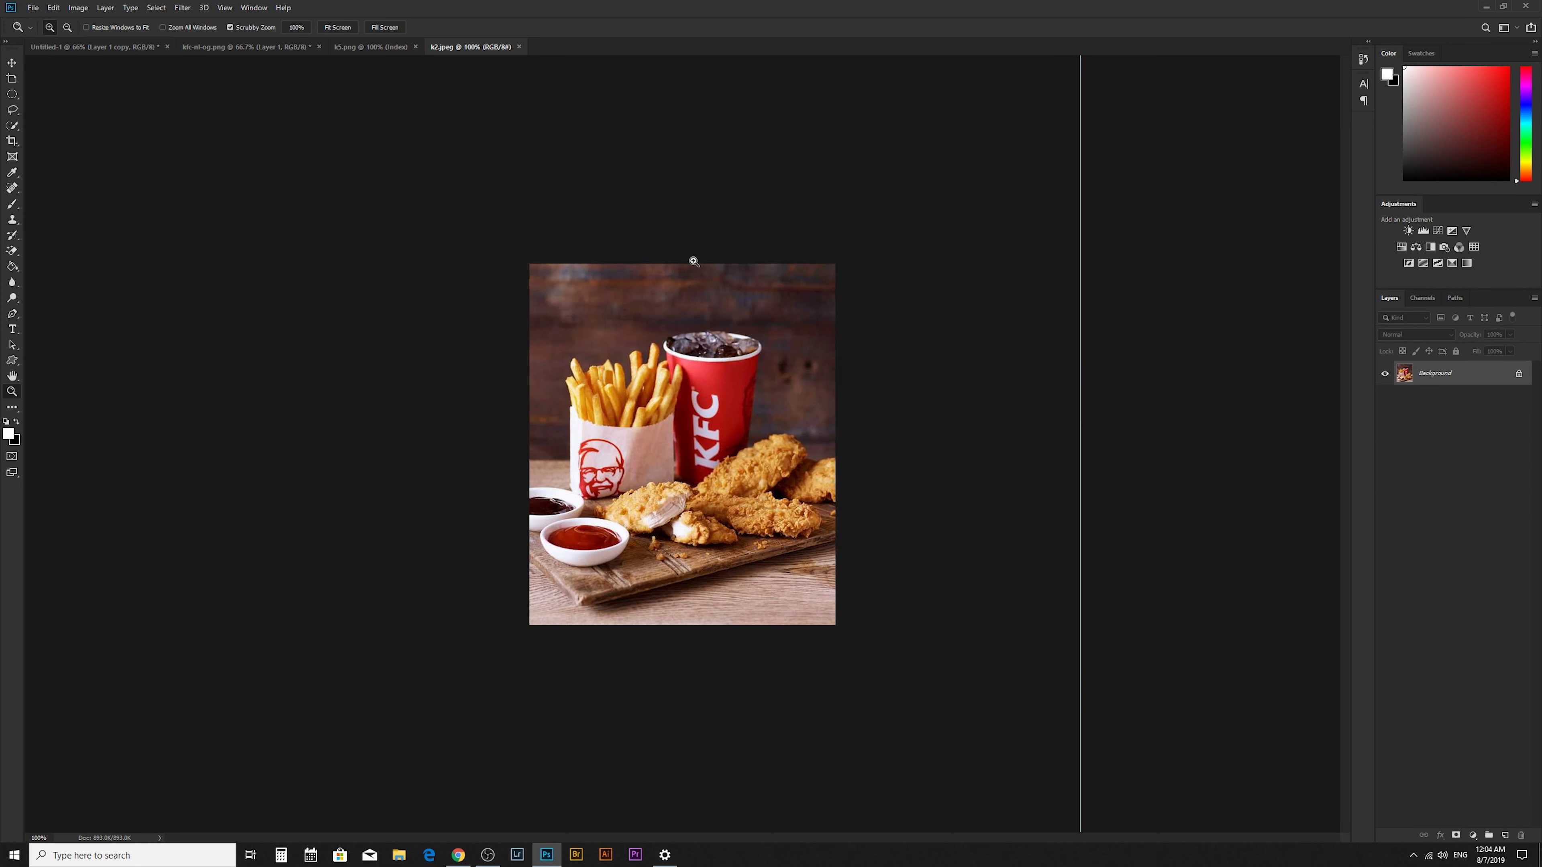
{"action": "key", "text": "v"}
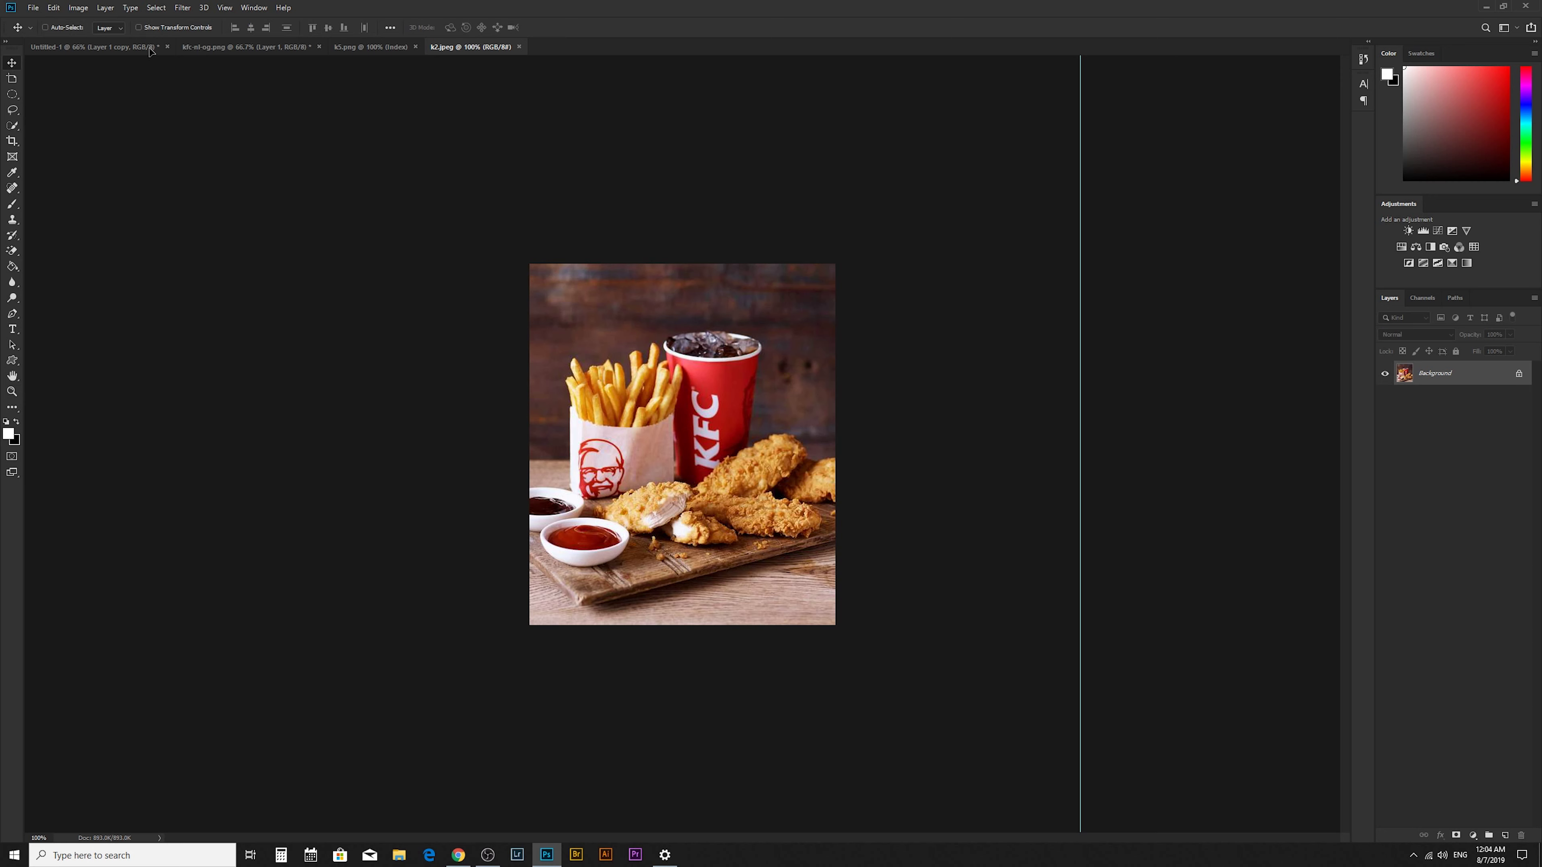
{"action": "left_click_drag", "start_coordinate": [151, 51], "coordinate": [523, 394]}
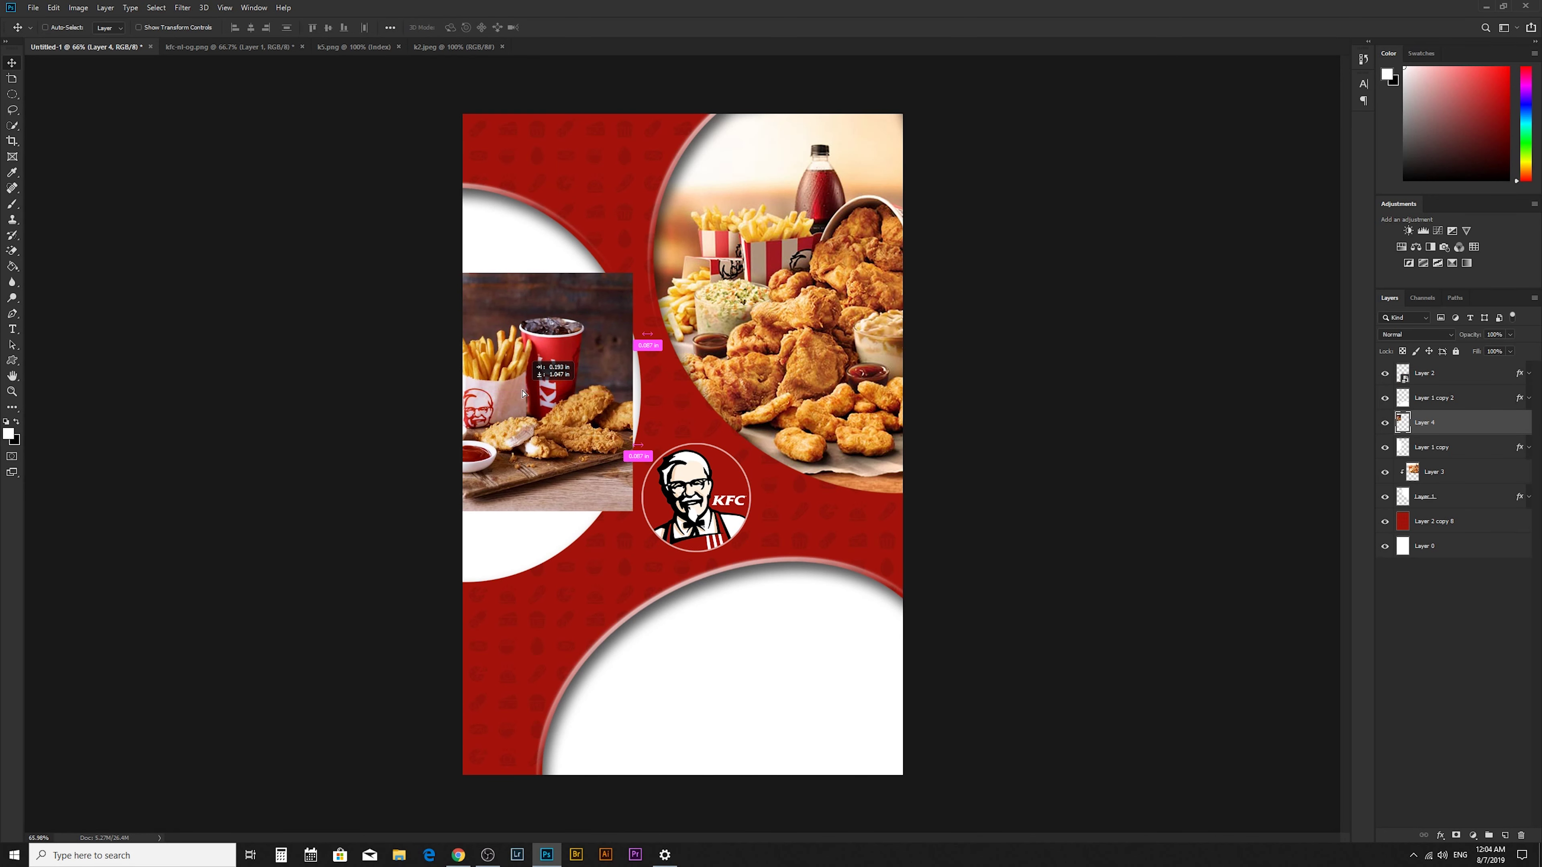
- Enlarge the k2 photo layer over the poster's left area and shift it up
{"action": "key", "text": "ctrl+t"}
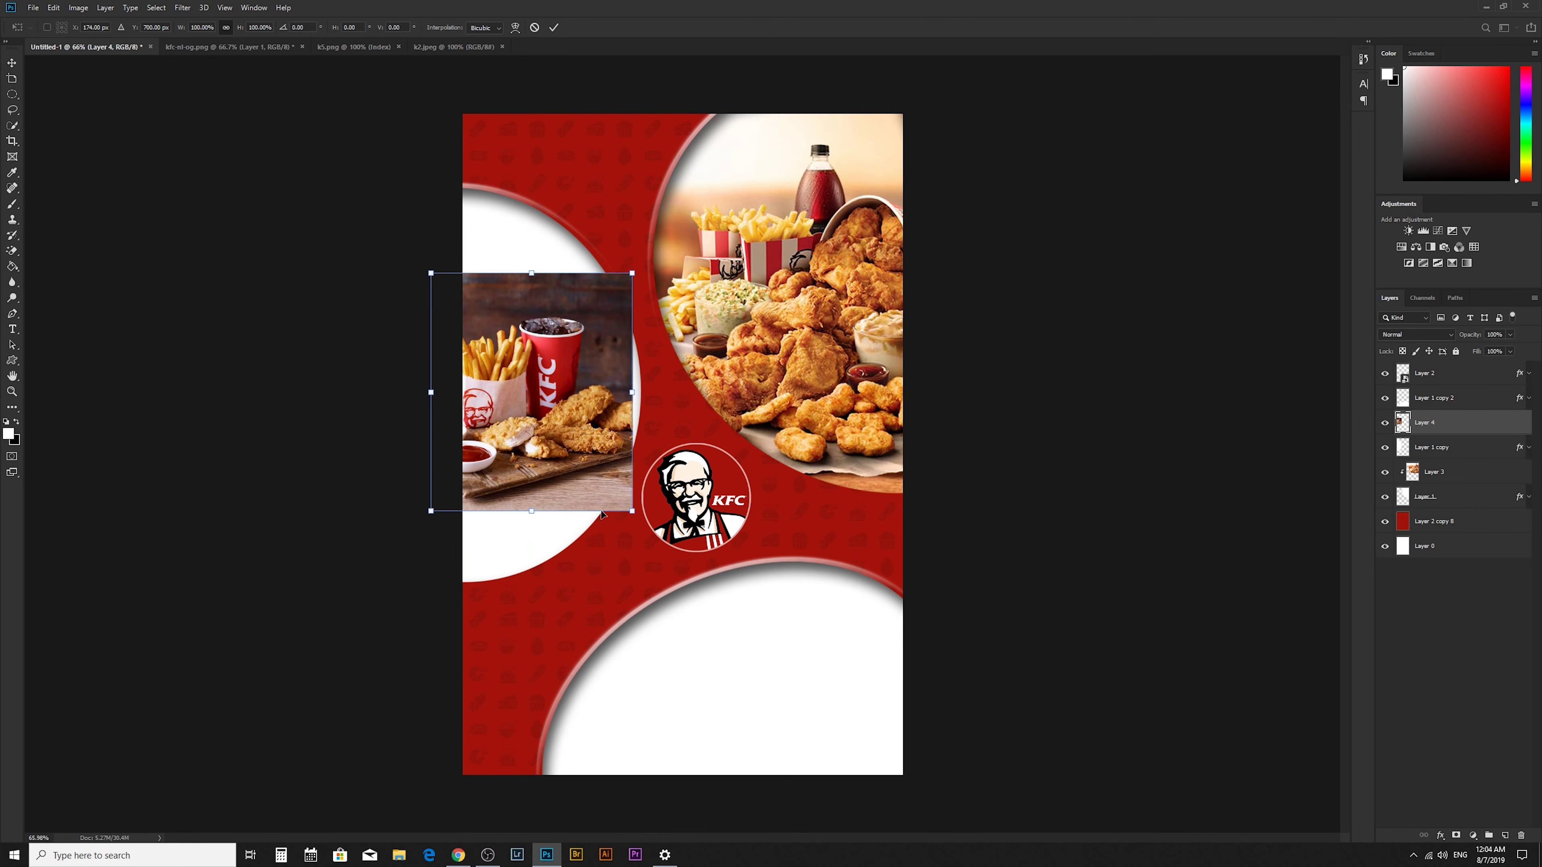
{"action": "mouse_move", "coordinate": [643, 532]}
{"action": "left_mouse_down"}
{"action": "mouse_move", "coordinate": [667, 583]}
{"action": "mouse_move", "coordinate": [744, 626]}
{"action": "left_mouse_up"}
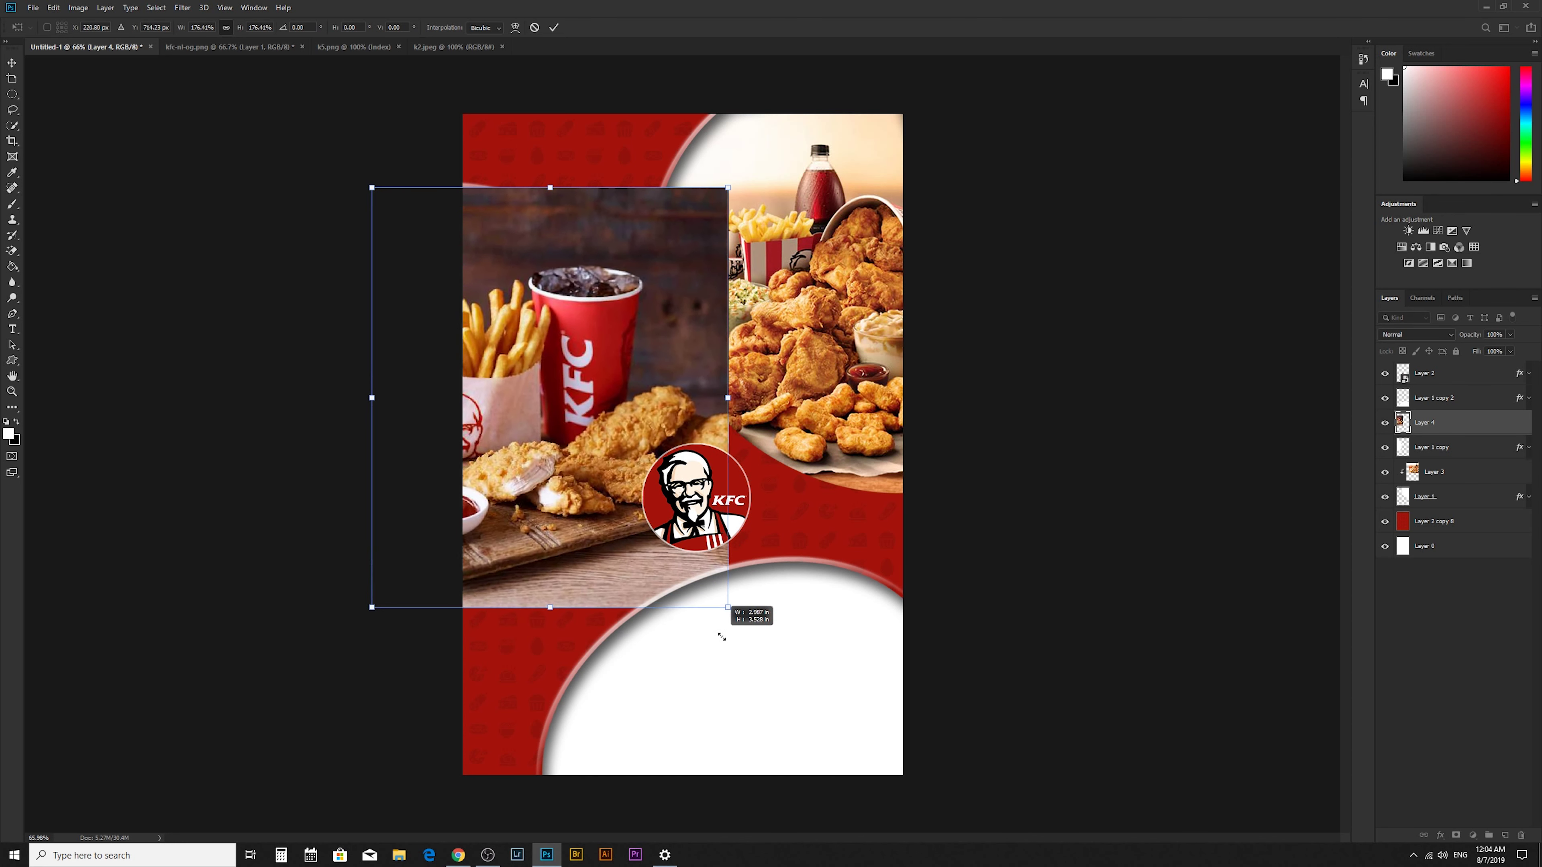
{"action": "left_click_drag", "start_coordinate": [603, 408], "coordinate": [601, 395]}
{"action": "key", "text": "Return"}
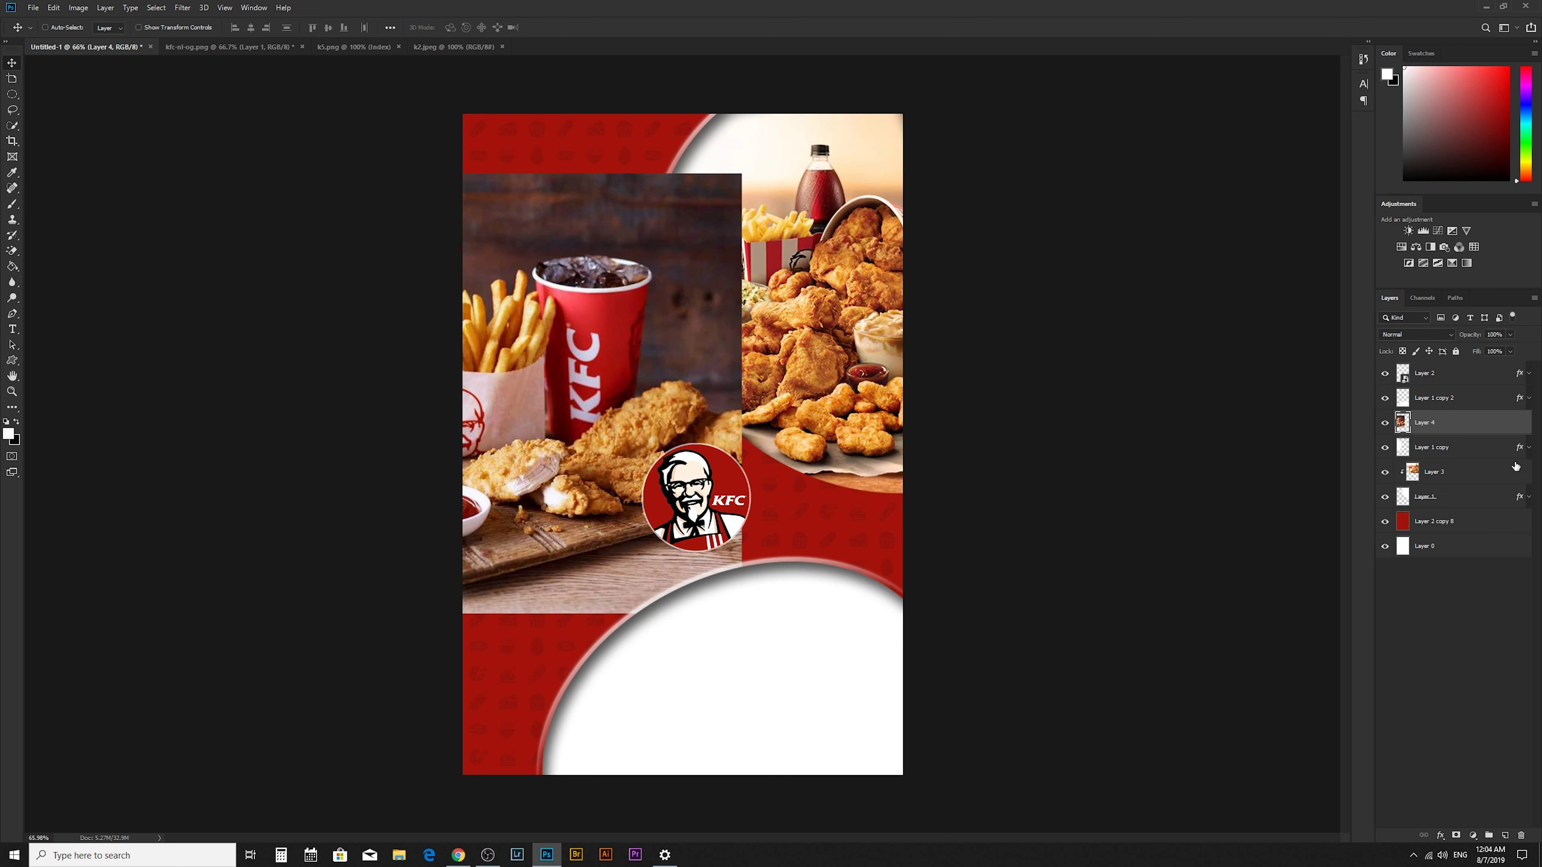
- Clip the k2 photo into the left circle and resize and reposition it to fit
{"action": "left_click", "coordinate": [1475, 436], "text": "alt"}
{"action": "left_click_drag", "start_coordinate": [562, 377], "coordinate": [556, 377]}
{"action": "key", "text": "ctrl+t"}
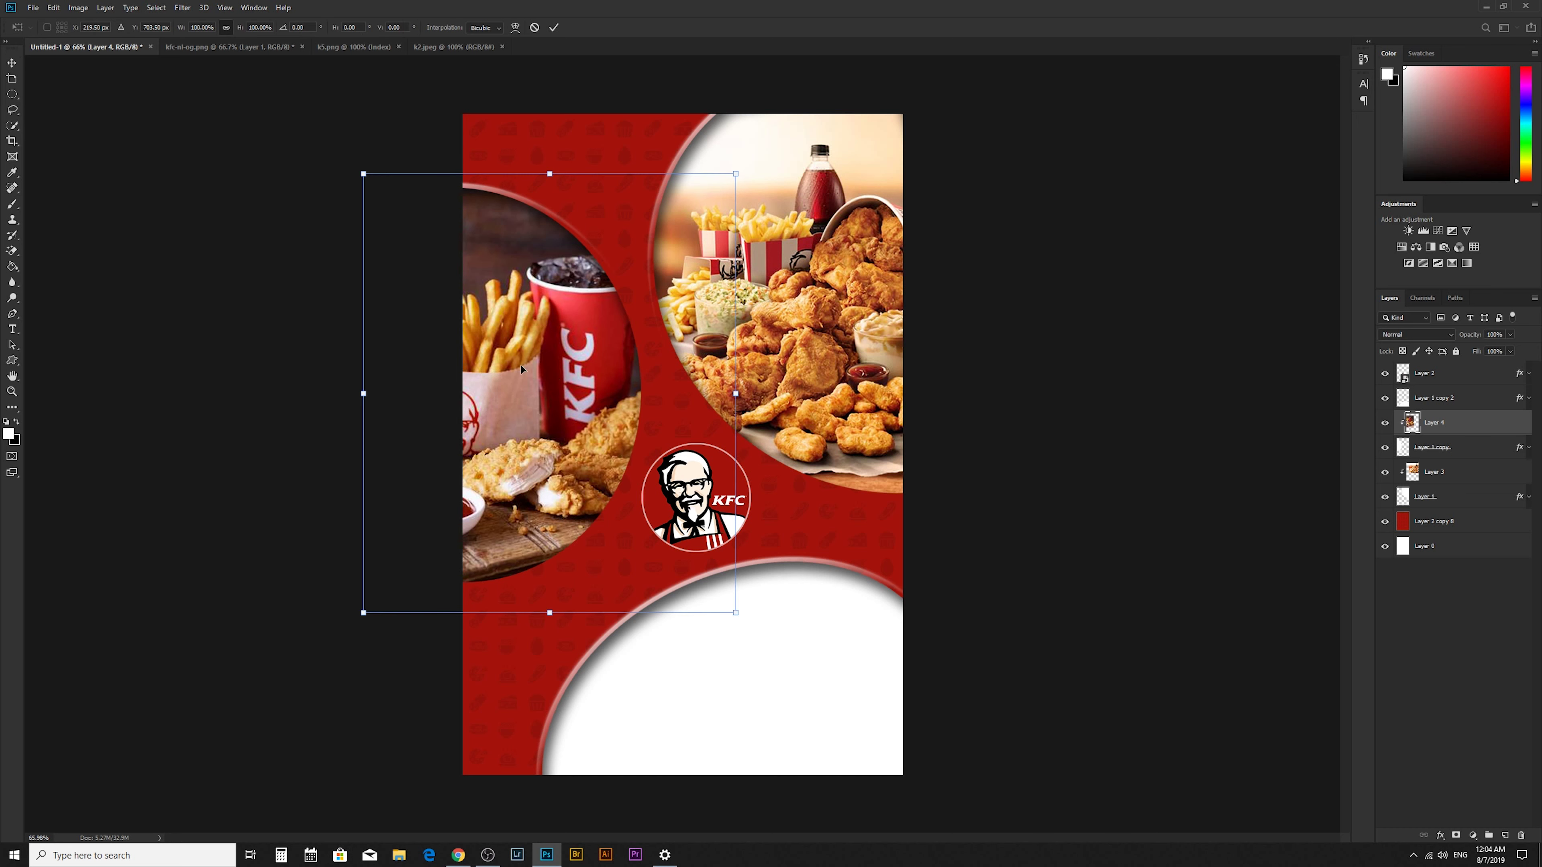
{"action": "left_click_drag", "start_coordinate": [364, 395], "coordinate": [386, 395]}
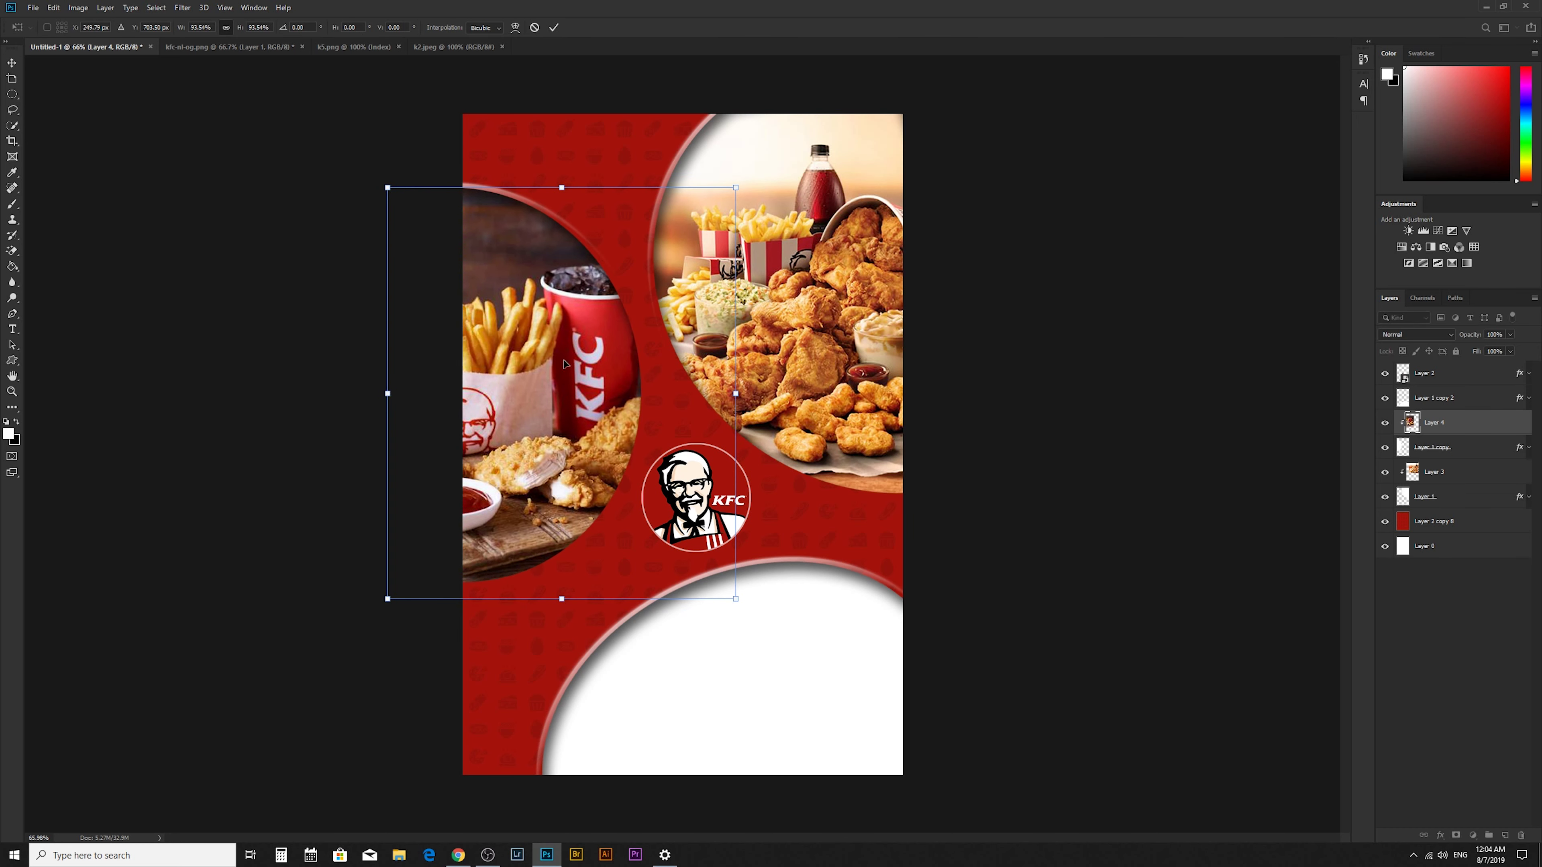
{"action": "left_click_drag", "start_coordinate": [555, 364], "coordinate": [569, 364]}
{"action": "left_click_drag", "start_coordinate": [749, 393], "coordinate": [659, 376]}
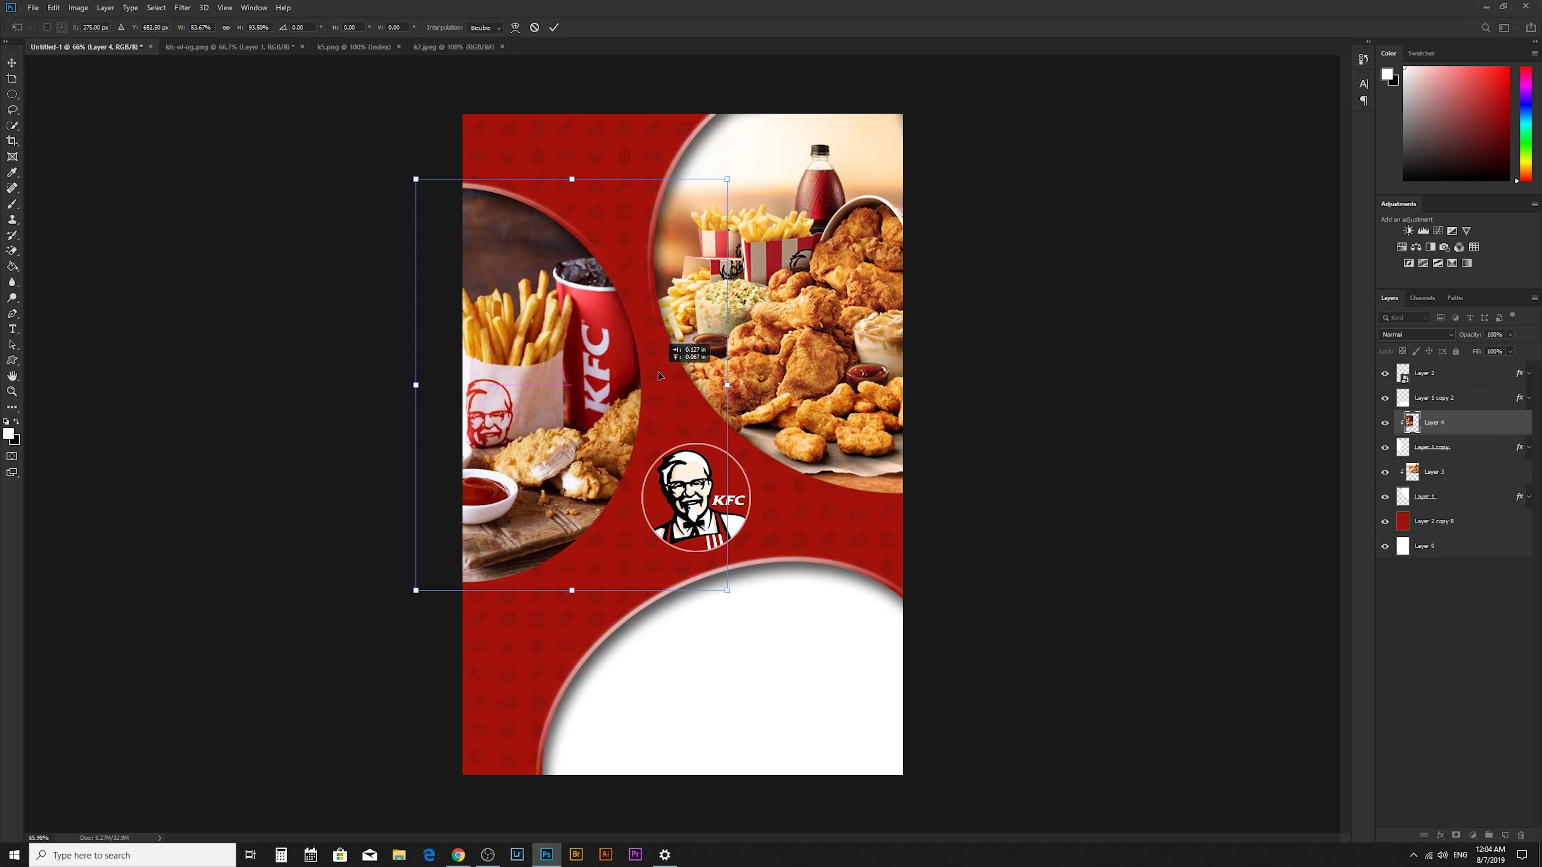
{"action": "key", "text": "Return"}
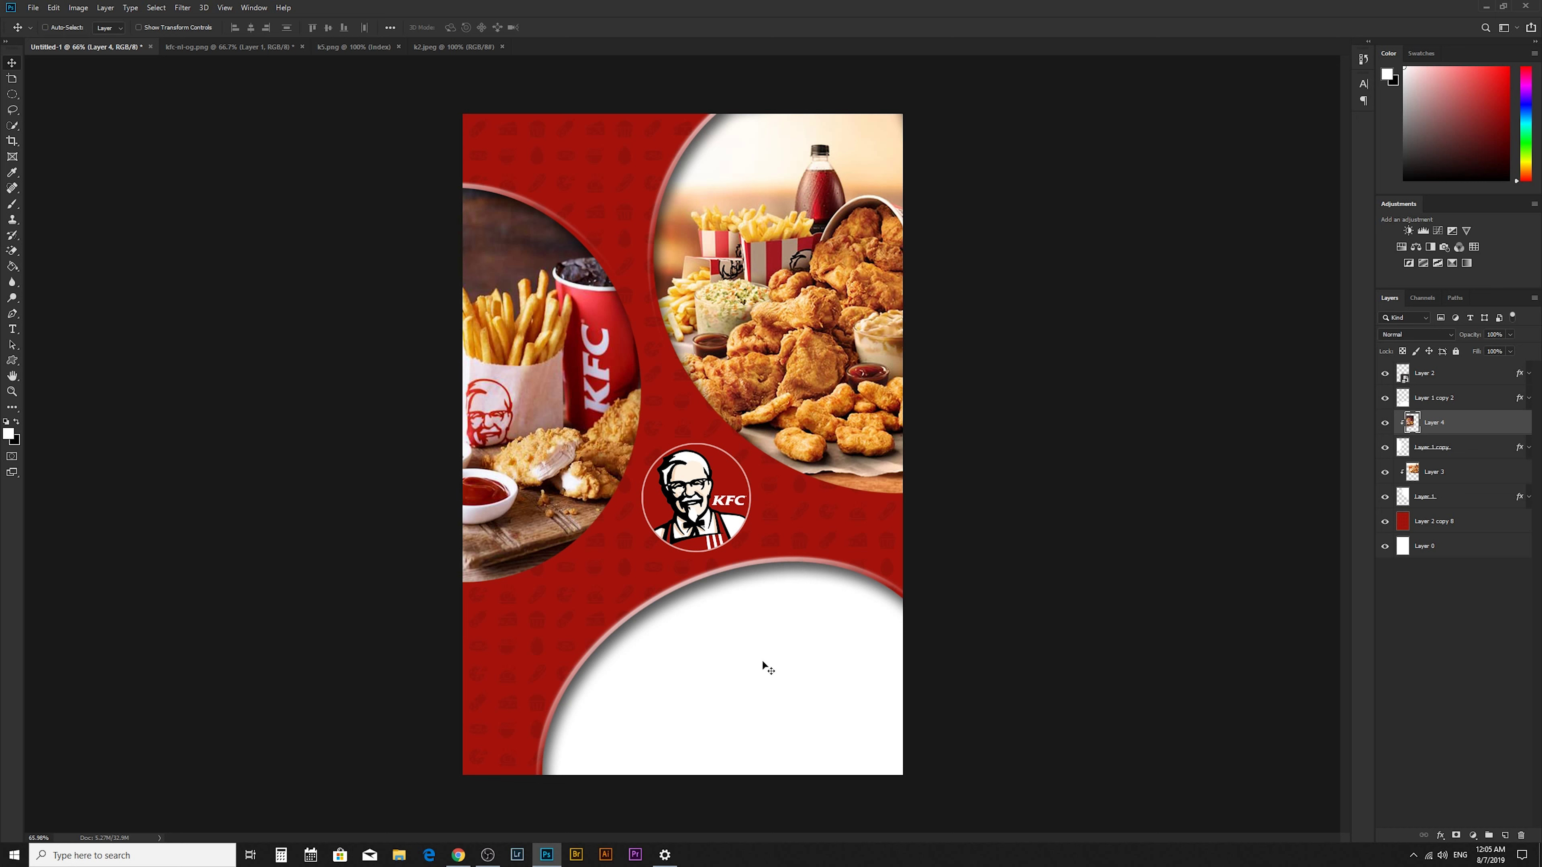
- Merge the left circle shape and its clipped food photo layers into one layer
{"action": "key", "text": "z"}
{"action": "left_click", "coordinate": [725, 687]}
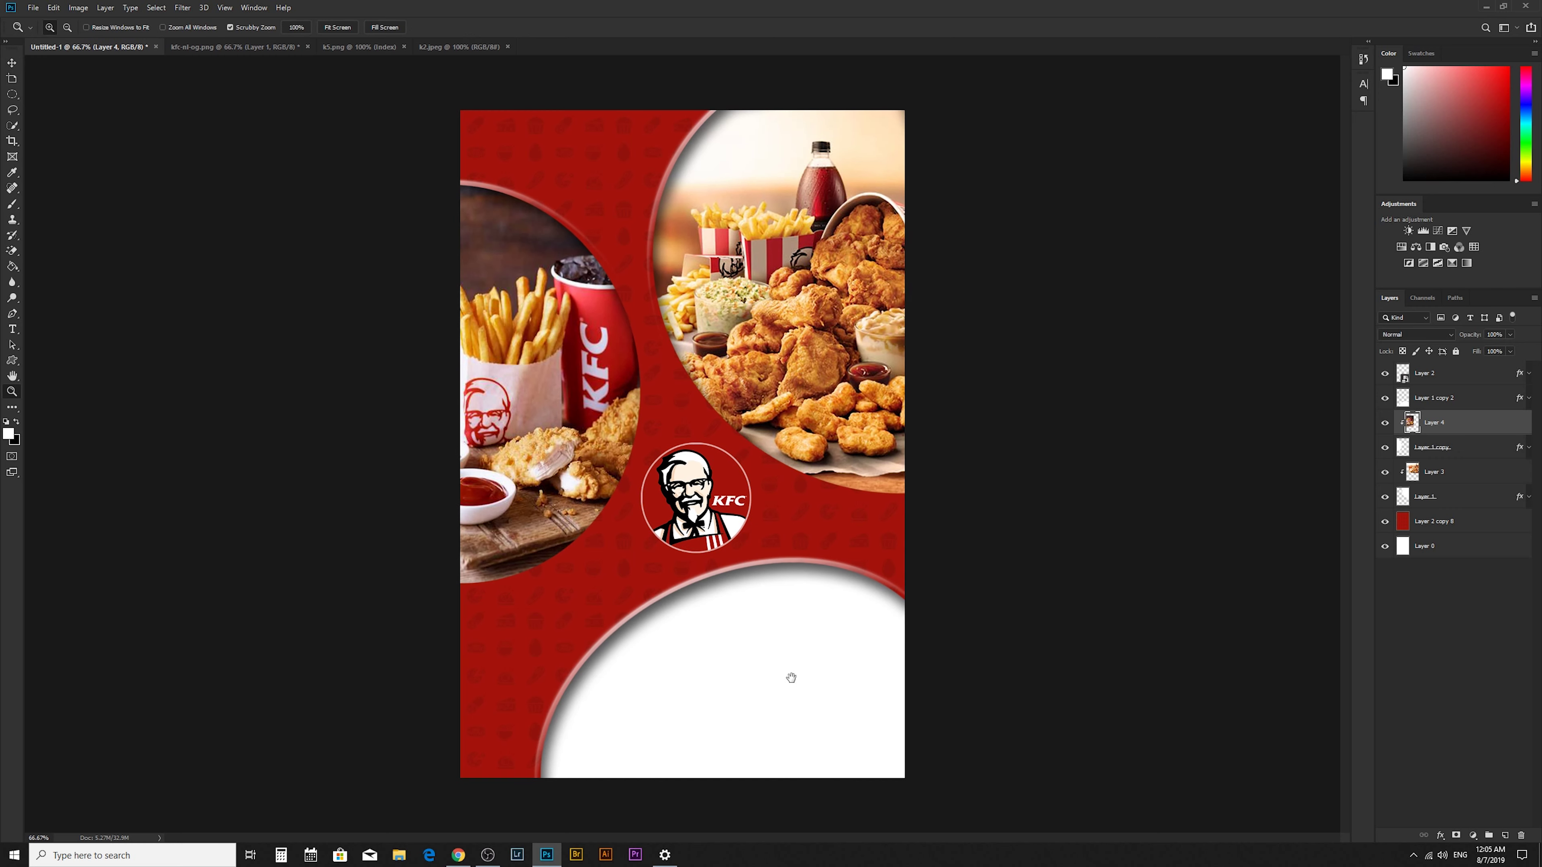
{"action": "left_click", "coordinate": [785, 656]}
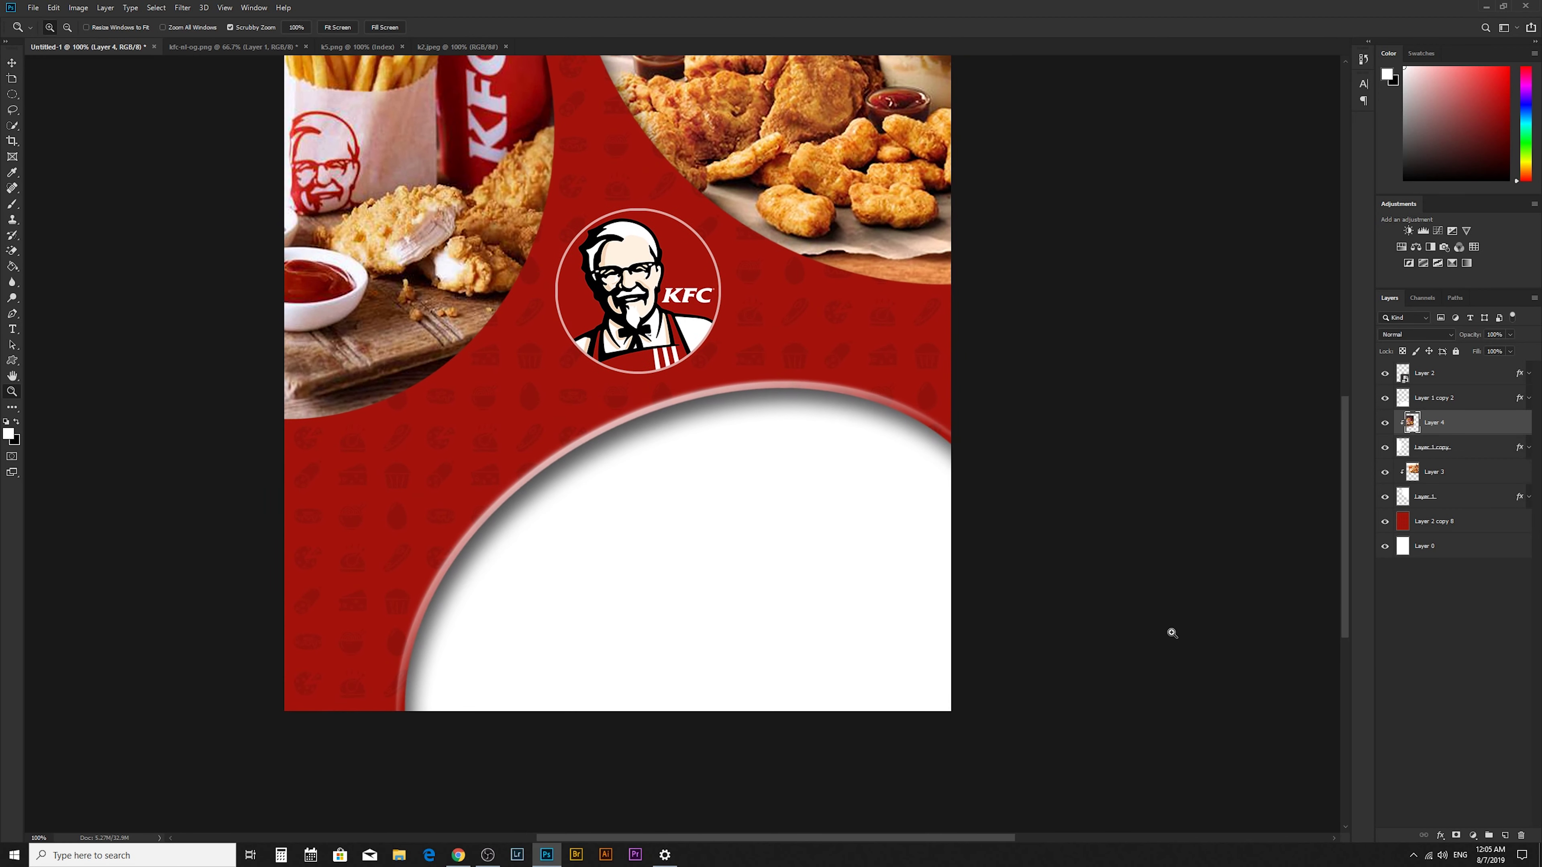
{"action": "key", "text": "ctrl+0"}
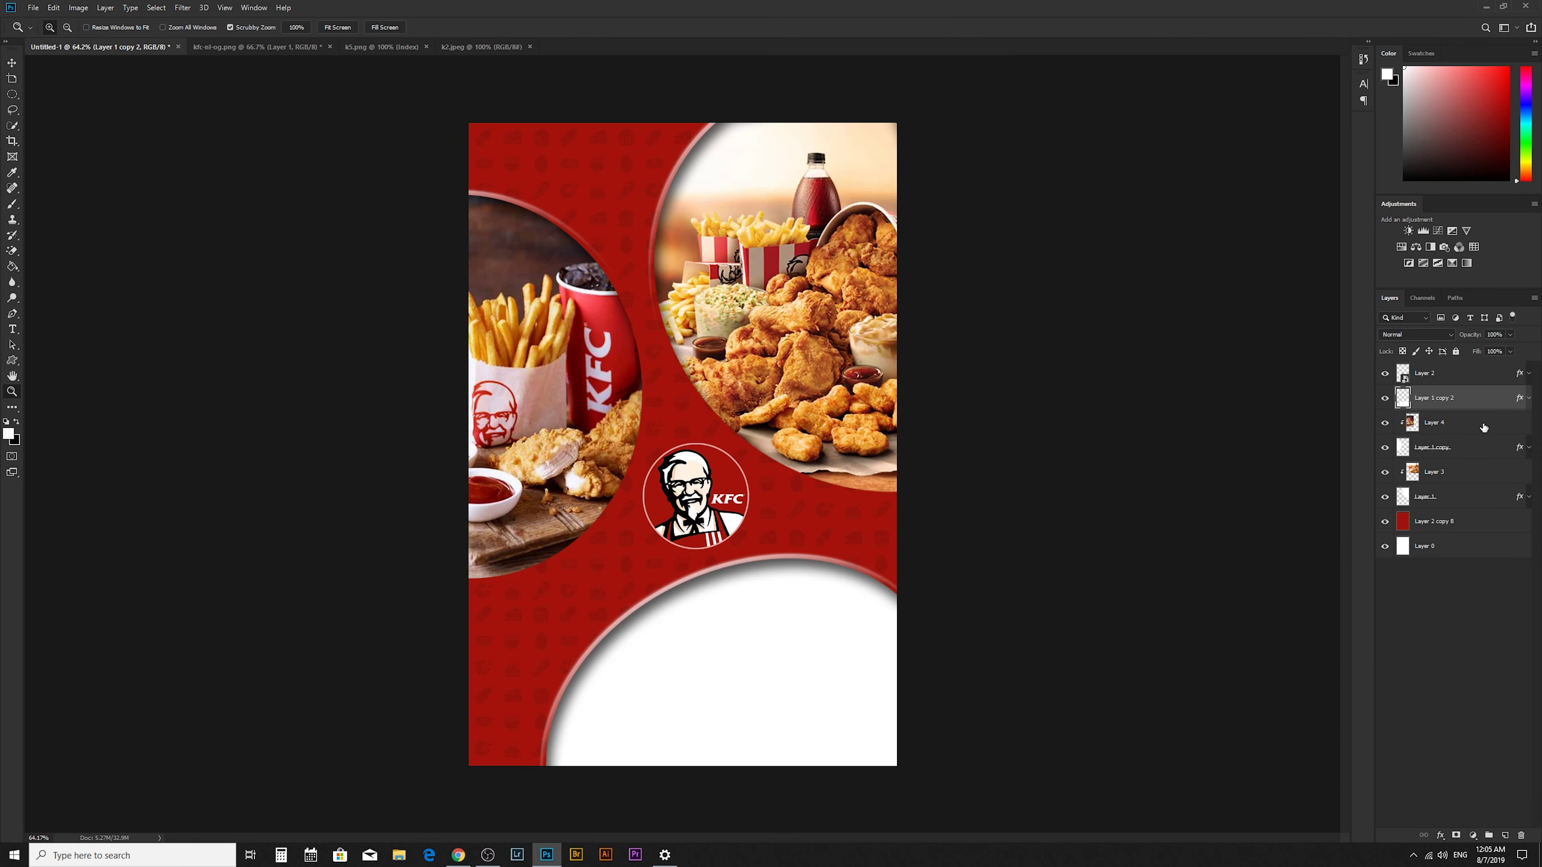
{"action": "left_click", "coordinate": [1476, 472], "text": "ctrl"}
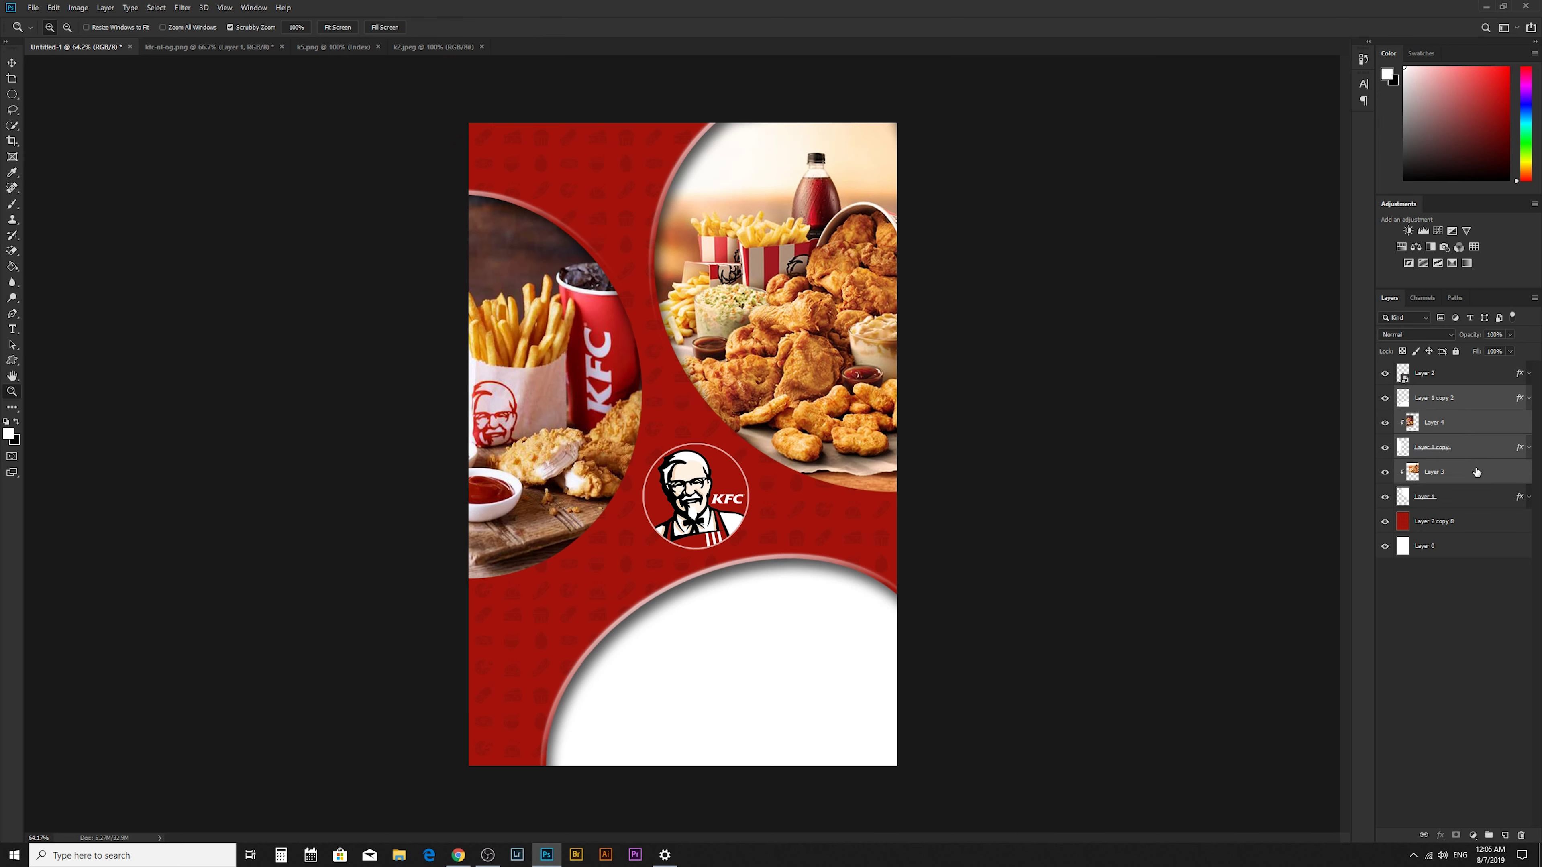
{"action": "left_click", "coordinate": [1480, 403]}
{"action": "left_click", "coordinate": [1479, 498]}
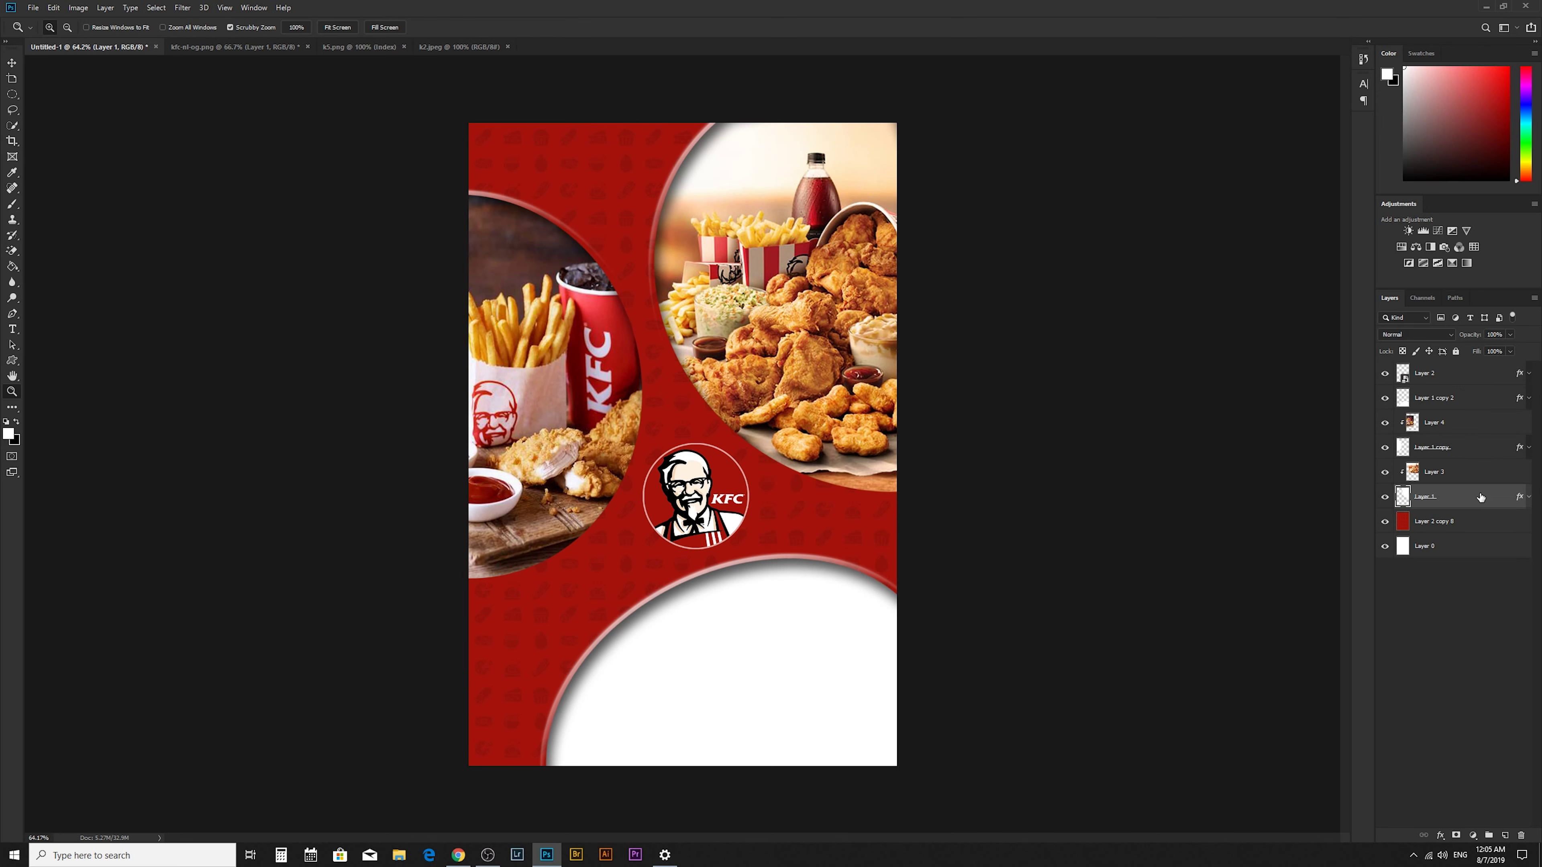
{"action": "left_click", "coordinate": [1471, 472], "text": "ctrl"}
{"action": "left_click", "coordinate": [1471, 422], "text": "ctrl"}
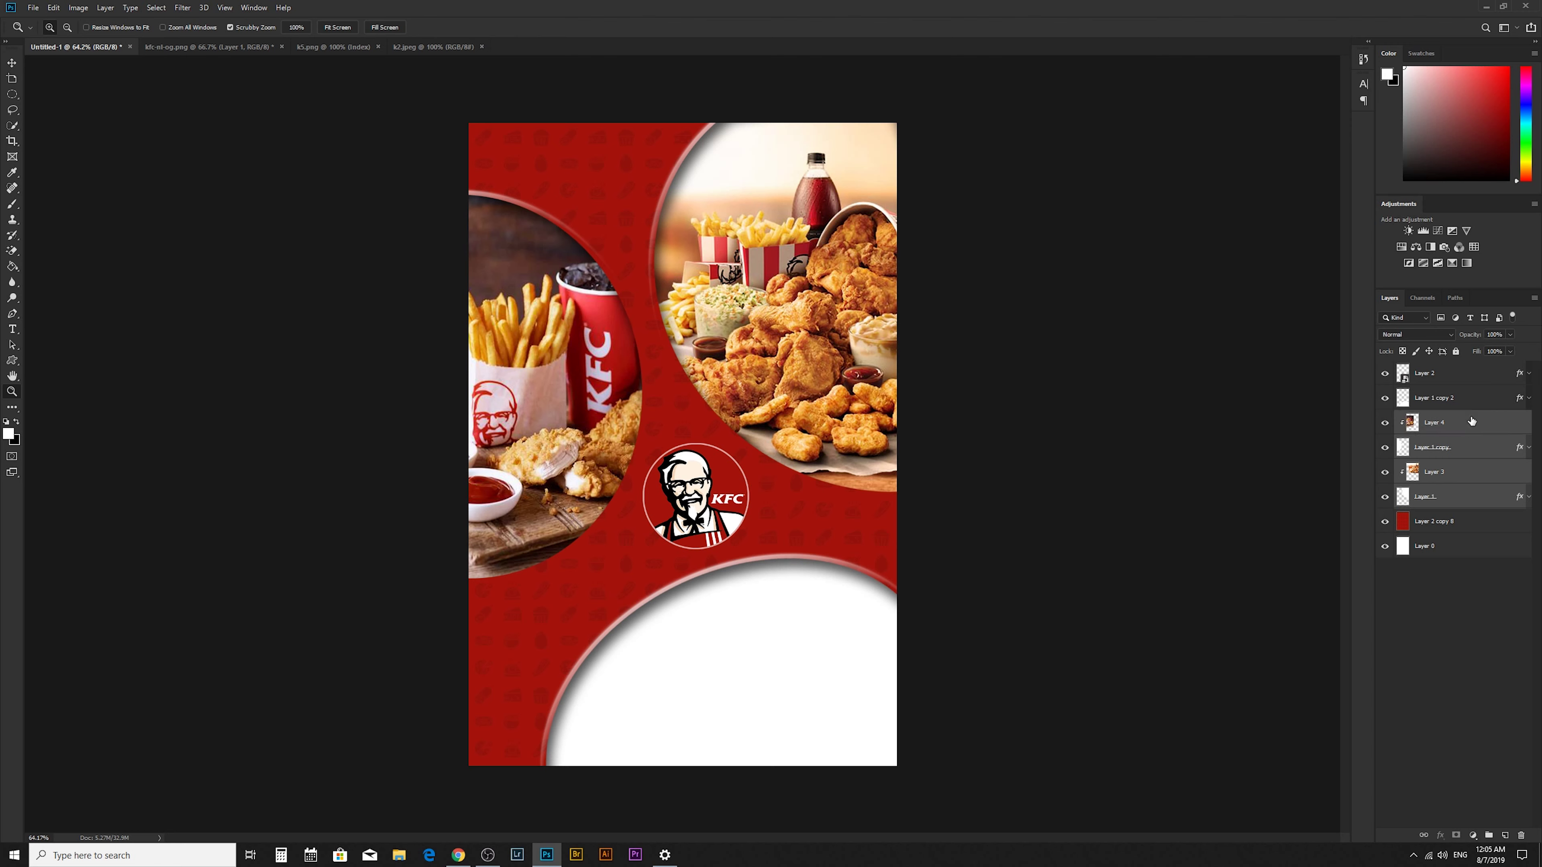
{"action": "right_click", "coordinate": [1482, 423]}
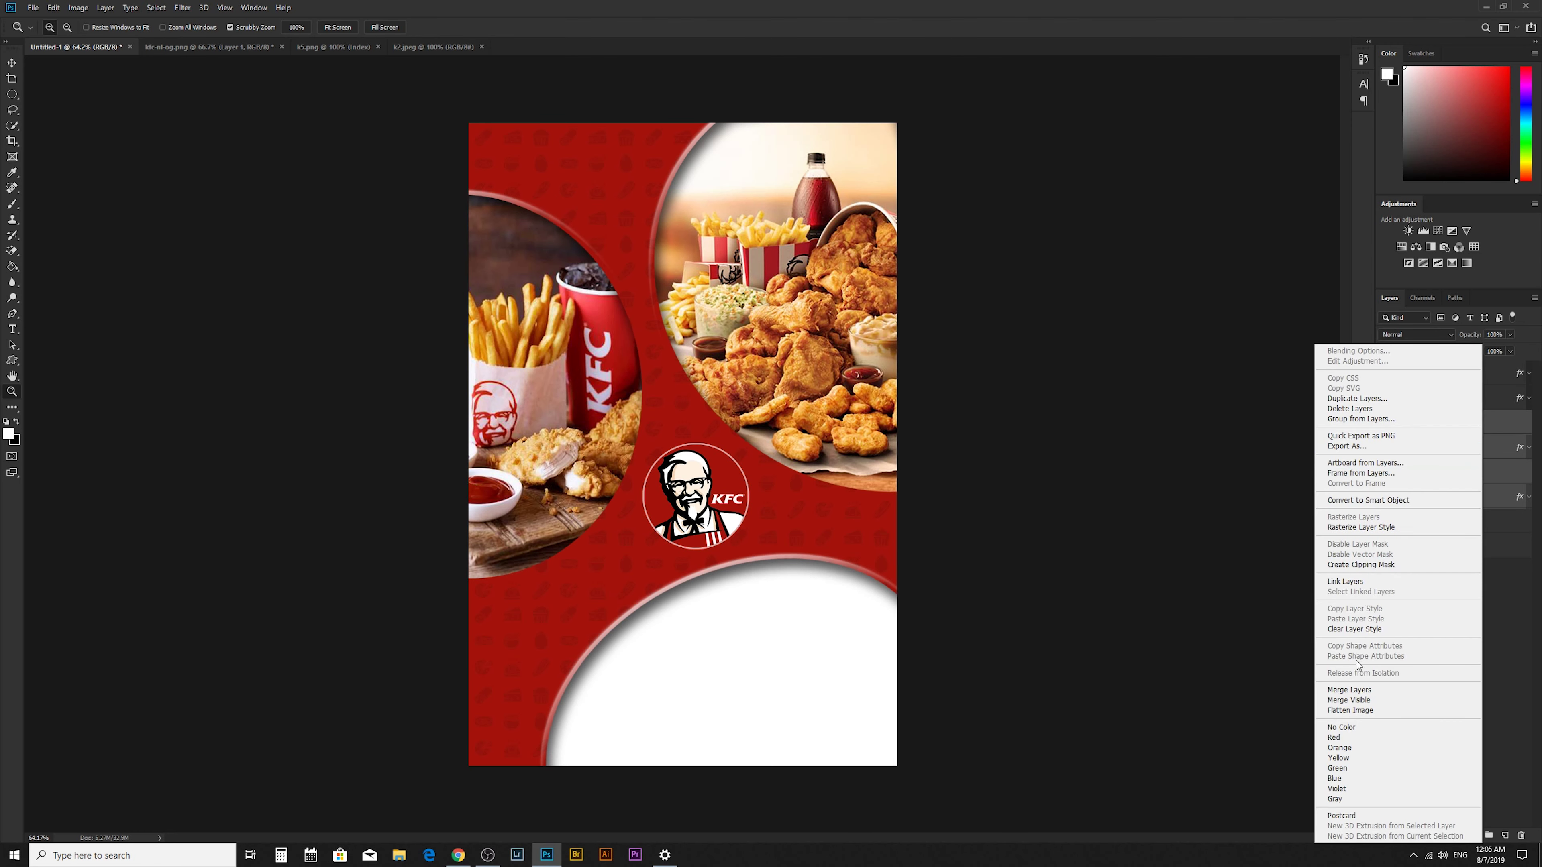
{"action": "left_click", "coordinate": [1354, 690]}
{"action": "left_click", "coordinate": [1385, 423]}
{"action": "left_click", "coordinate": [1385, 423]}
{"action": "left_click", "coordinate": [1385, 424]}
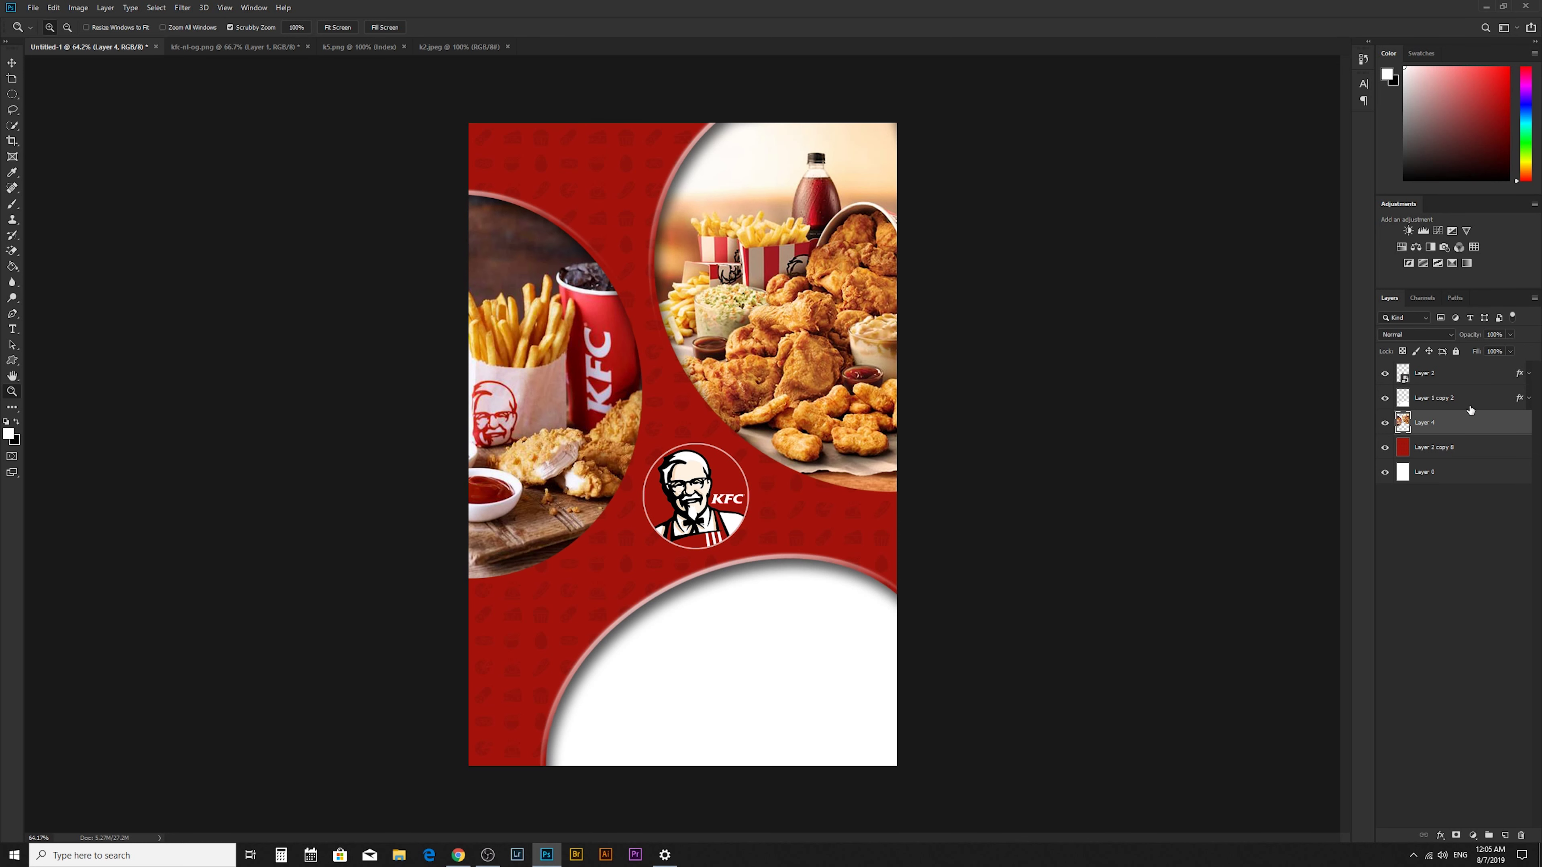
- Merge Layer 4 into Layer 1 copy 2 and check the result
{"action": "left_click", "coordinate": [1485, 404]}
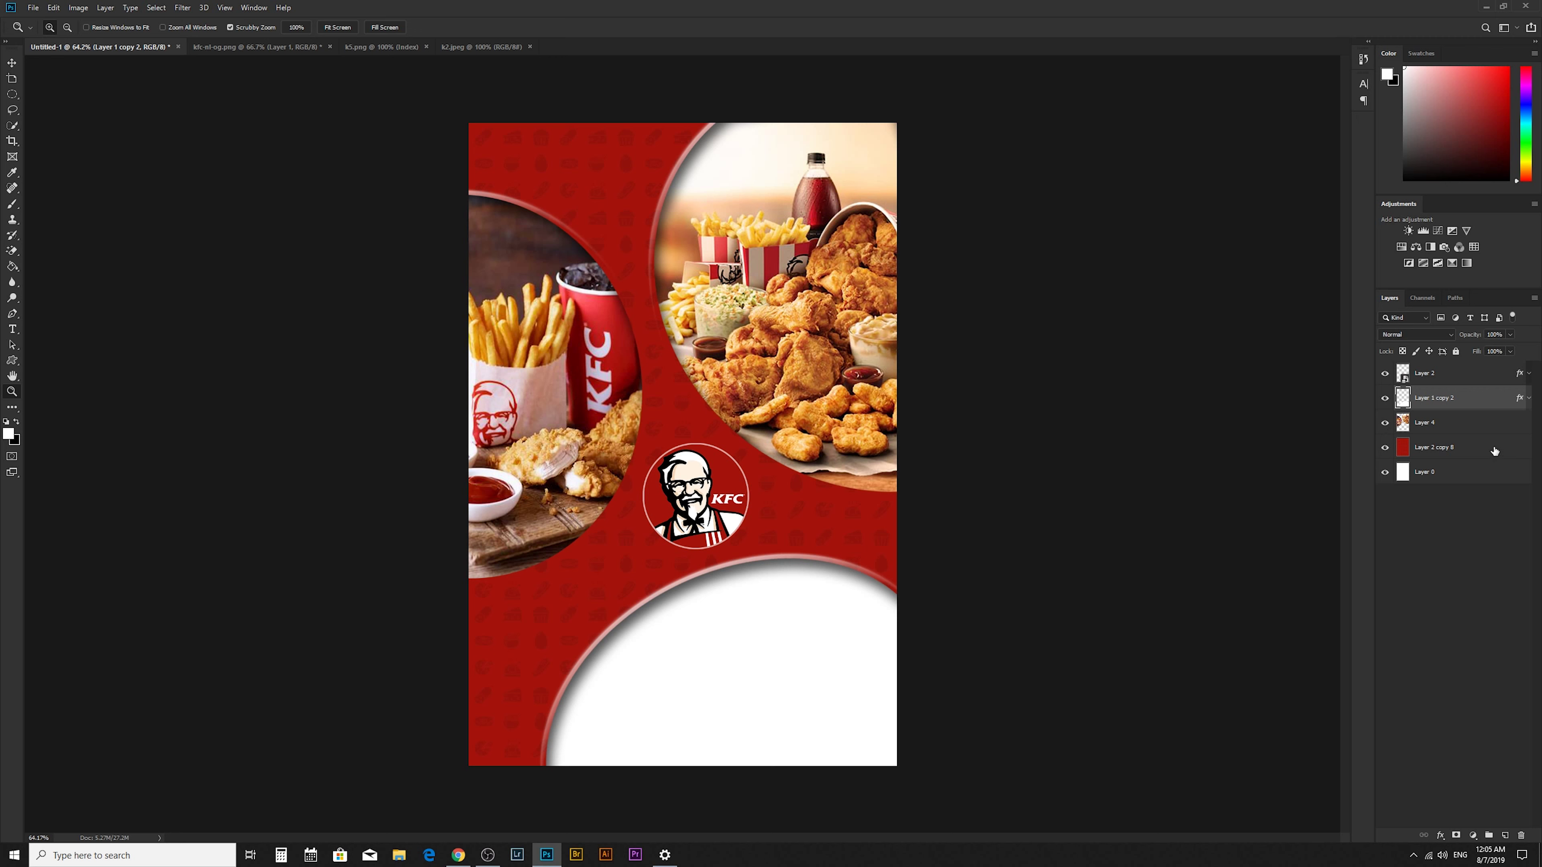
{"action": "left_click", "coordinate": [1490, 425], "text": "ctrl"}
{"action": "right_click", "coordinate": [1490, 425]}
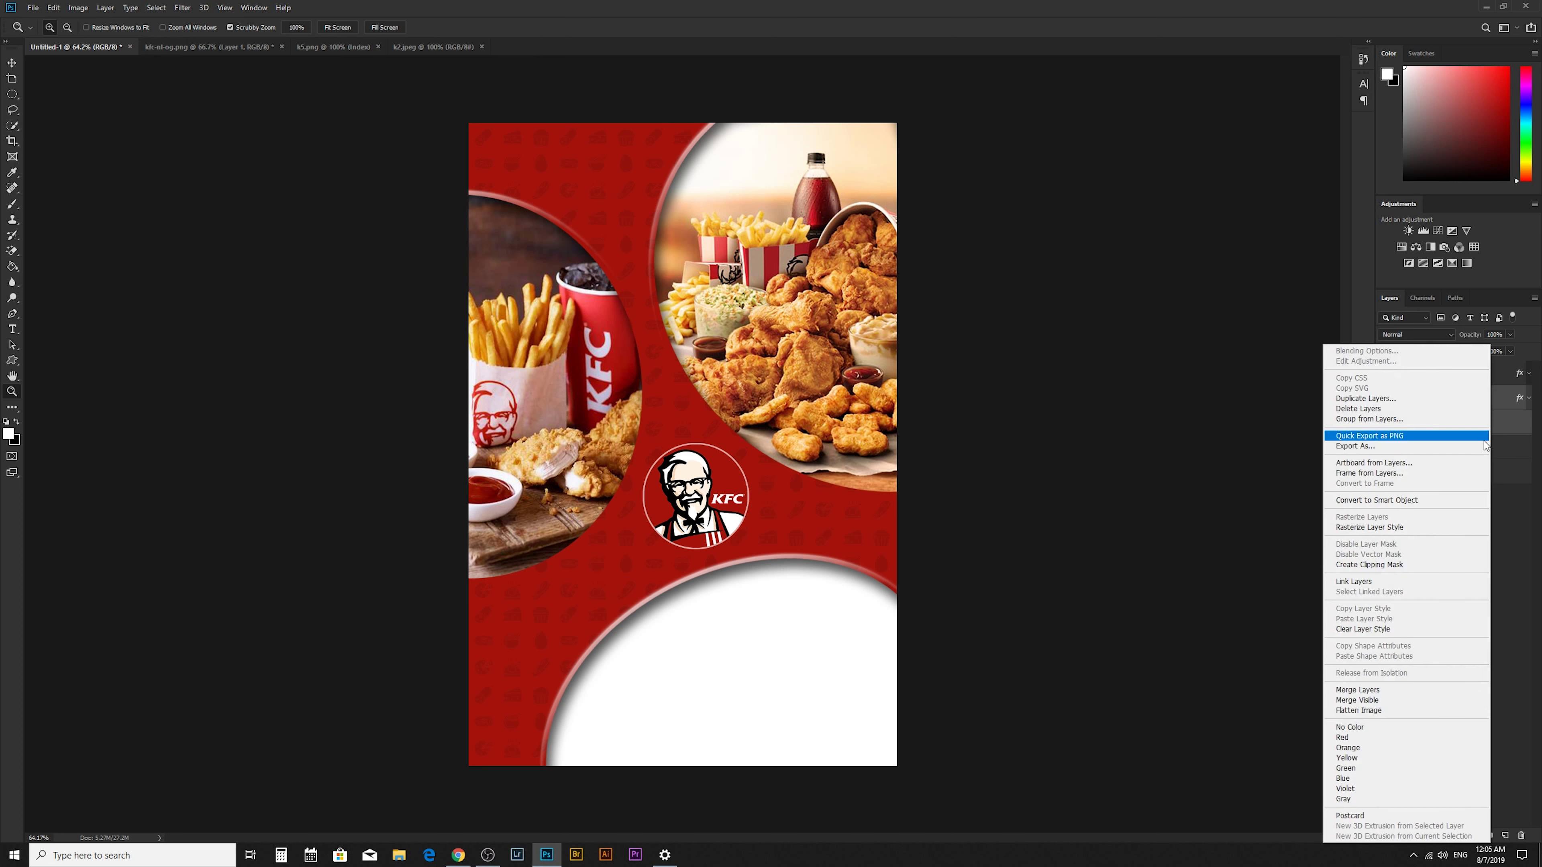
{"action": "left_click", "coordinate": [1383, 690]}
{"action": "left_click", "coordinate": [1384, 398]}
{"action": "left_click", "coordinate": [1384, 398]}
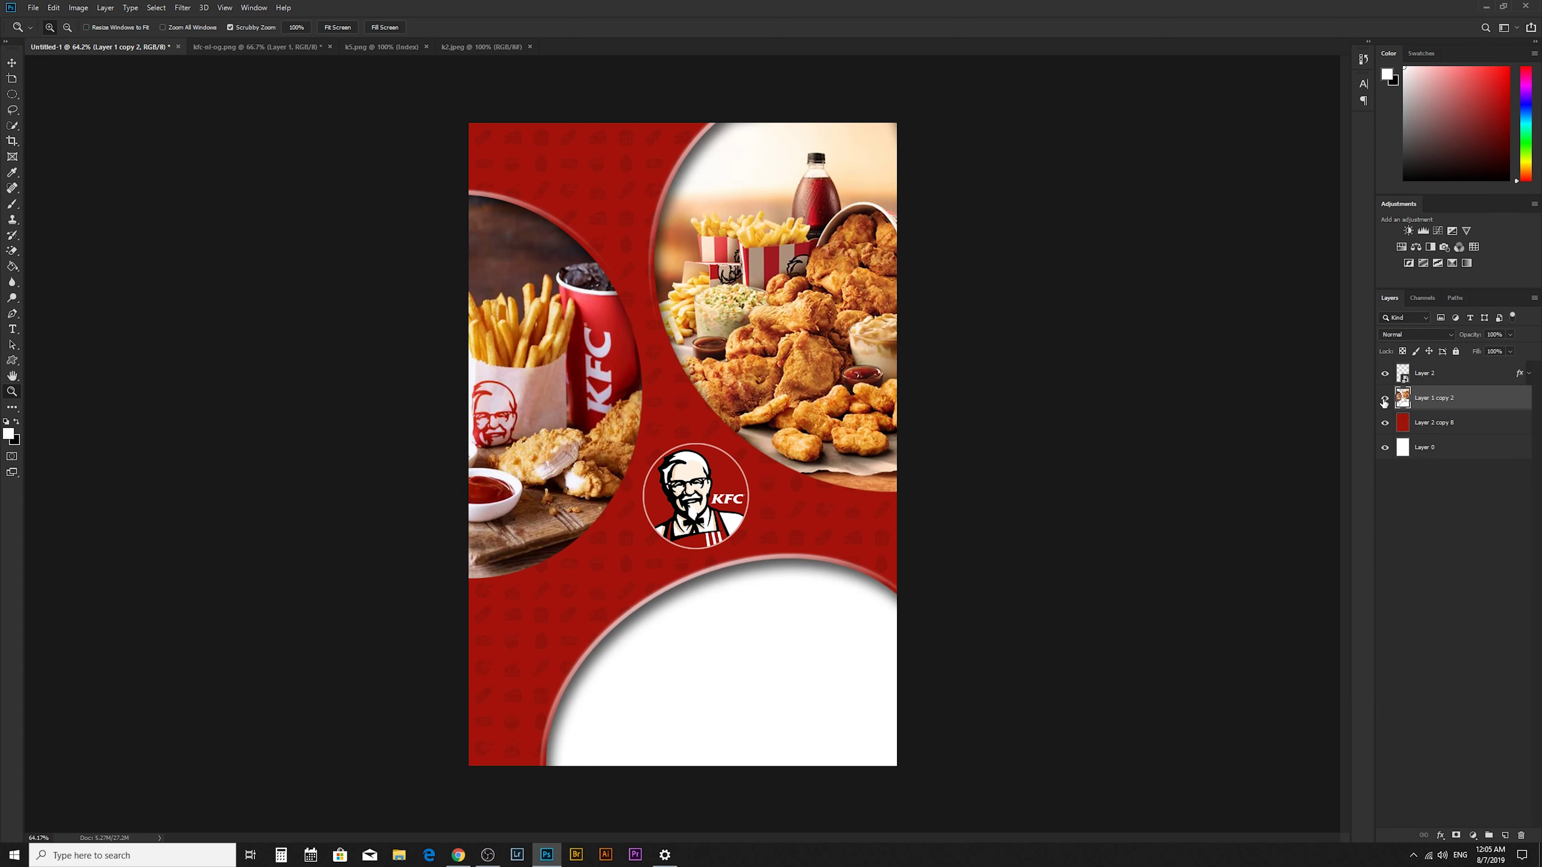
{"action": "left_click", "coordinate": [1384, 399]}
{"action": "left_click", "coordinate": [689, 763]}
- View the poster at 100% and add a new empty layer
{"action": "left_click", "coordinate": [802, 564]}
{"action": "left_click", "coordinate": [833, 540]}
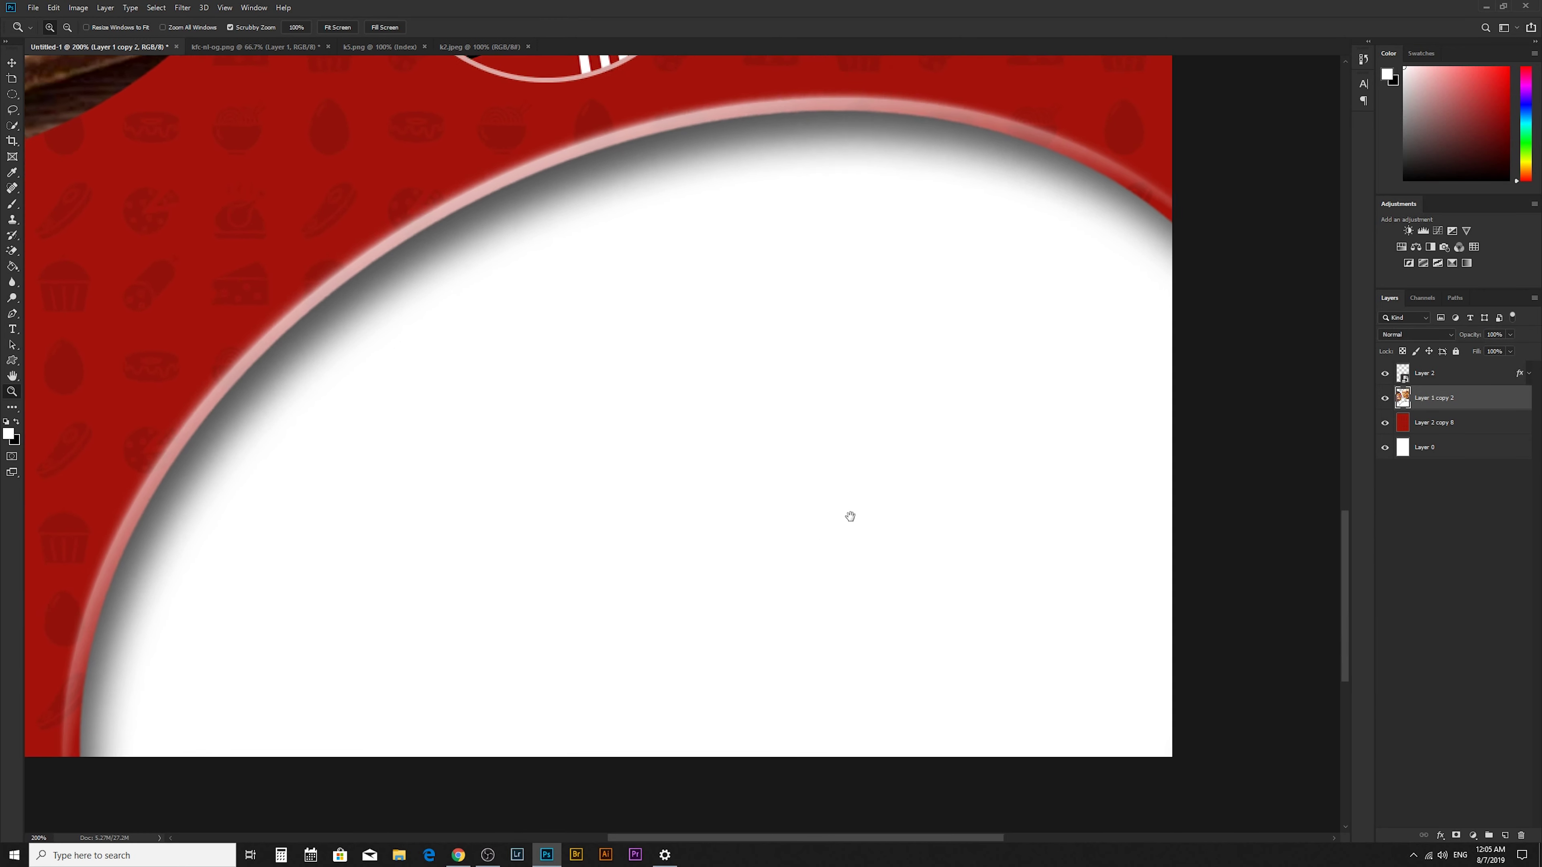
{"action": "right_click", "coordinate": [802, 497]}
{"action": "left_click", "coordinate": [843, 518]}
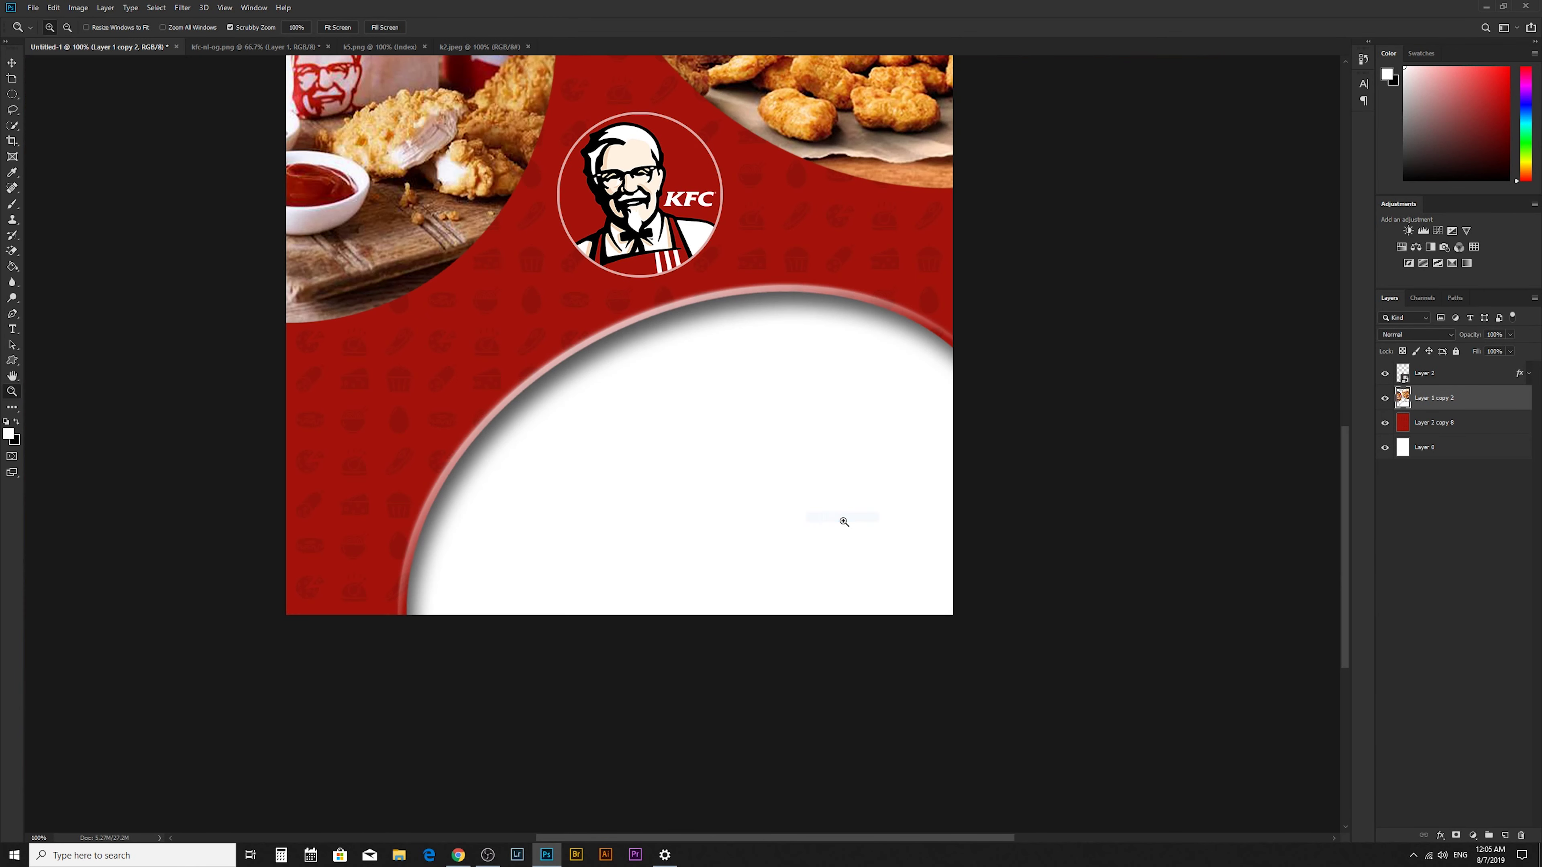
{"action": "left_click", "coordinate": [1505, 835]}
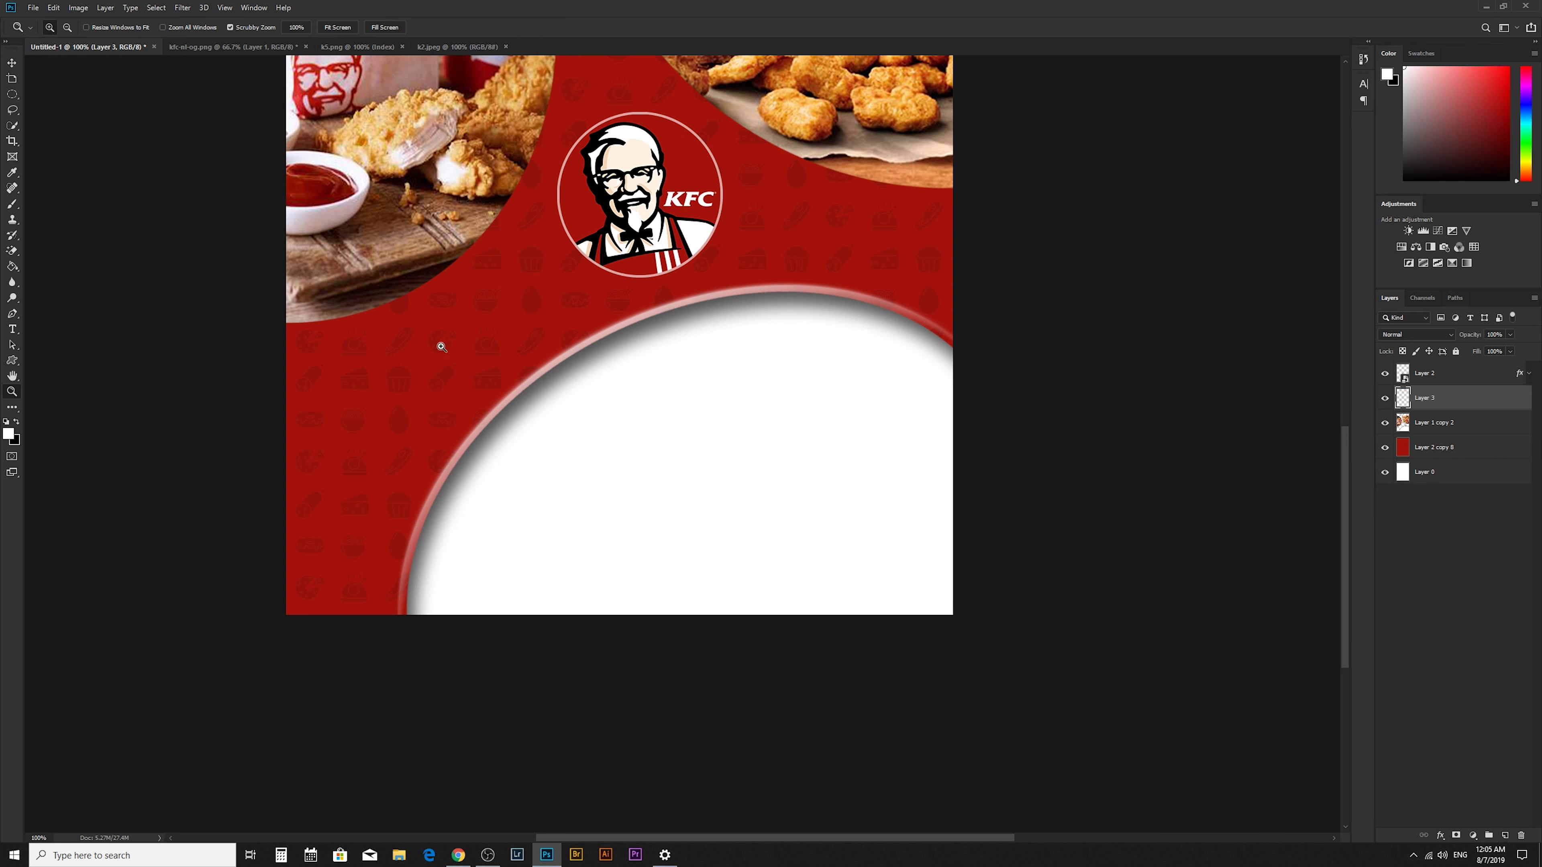
- Set the foreground colour to a lighter red sampled from the poster
{"action": "left_click", "coordinate": [10, 436]}
{"action": "left_click", "coordinate": [596, 225]}
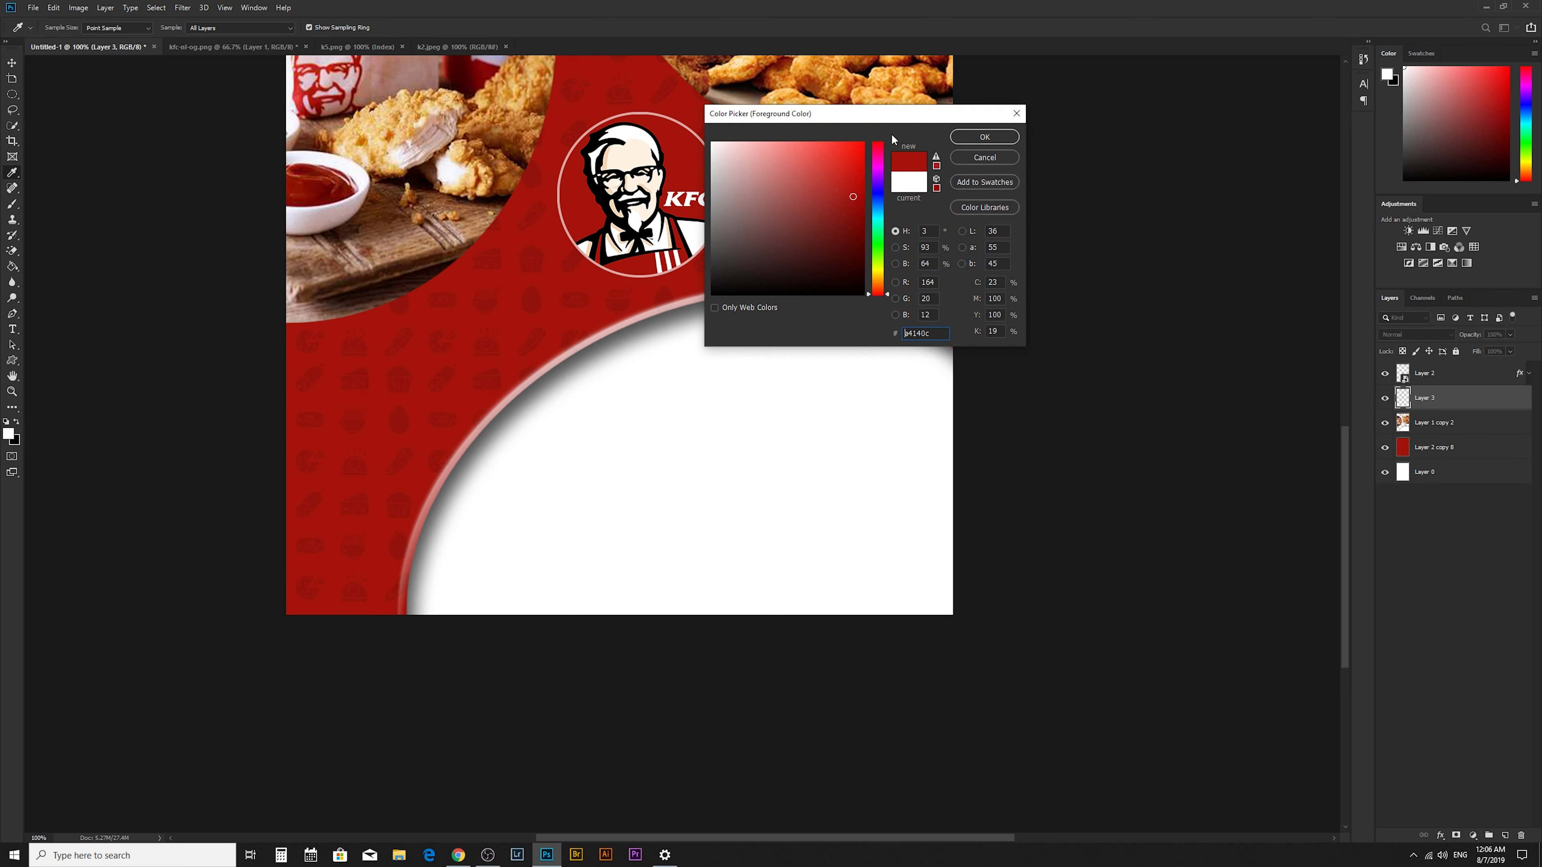
{"action": "left_click_drag", "start_coordinate": [840, 188], "coordinate": [820, 166]}
{"action": "left_click", "coordinate": [983, 136]}
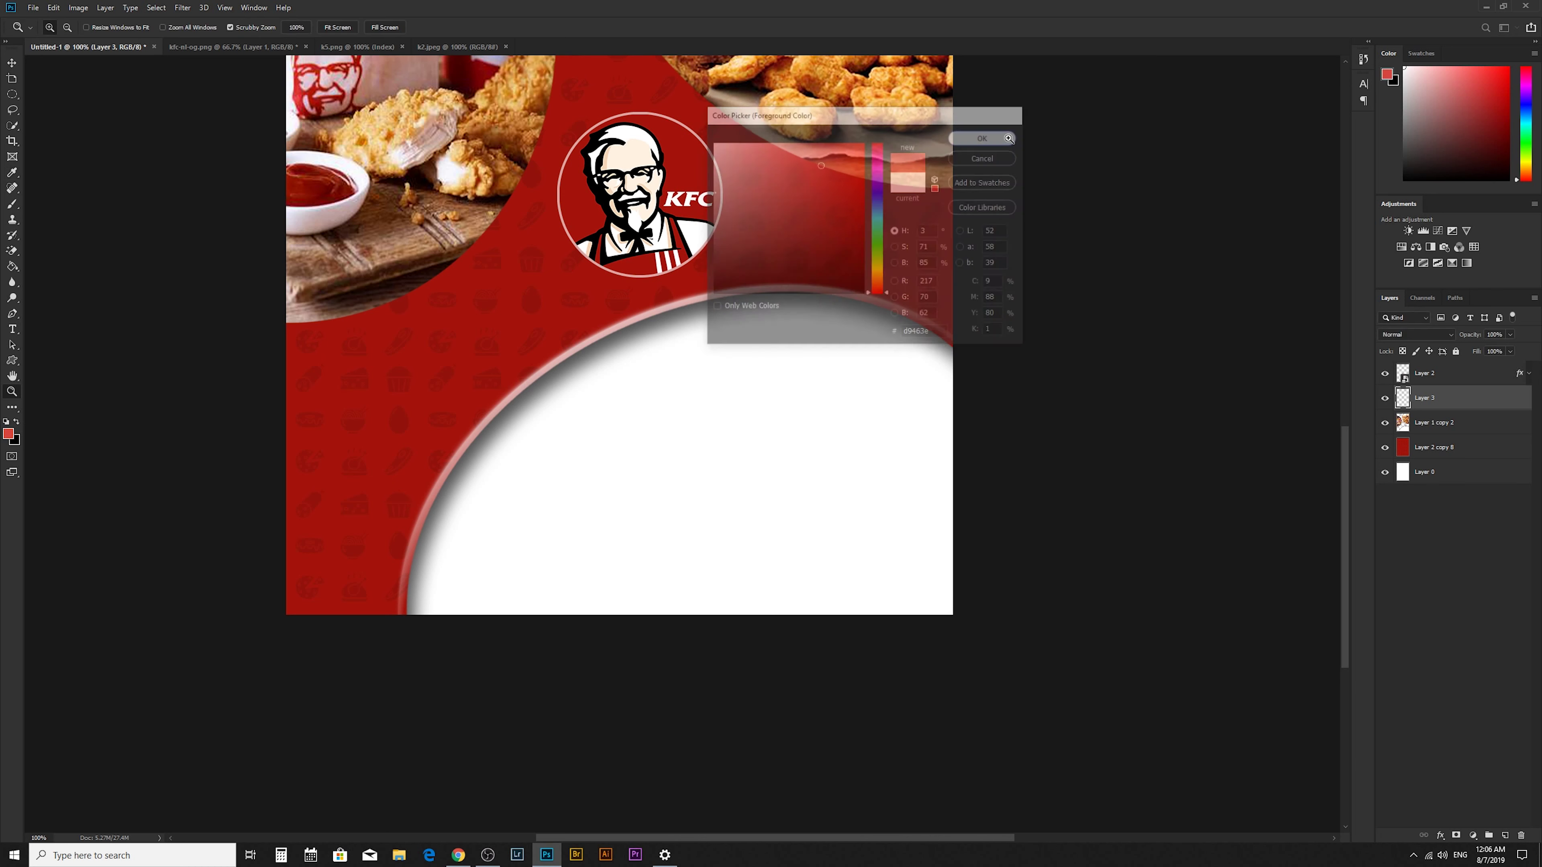
- Fill a roughly 188 px circular selection in the bottom white area with red, then deselect
{"action": "key", "text": "m"}
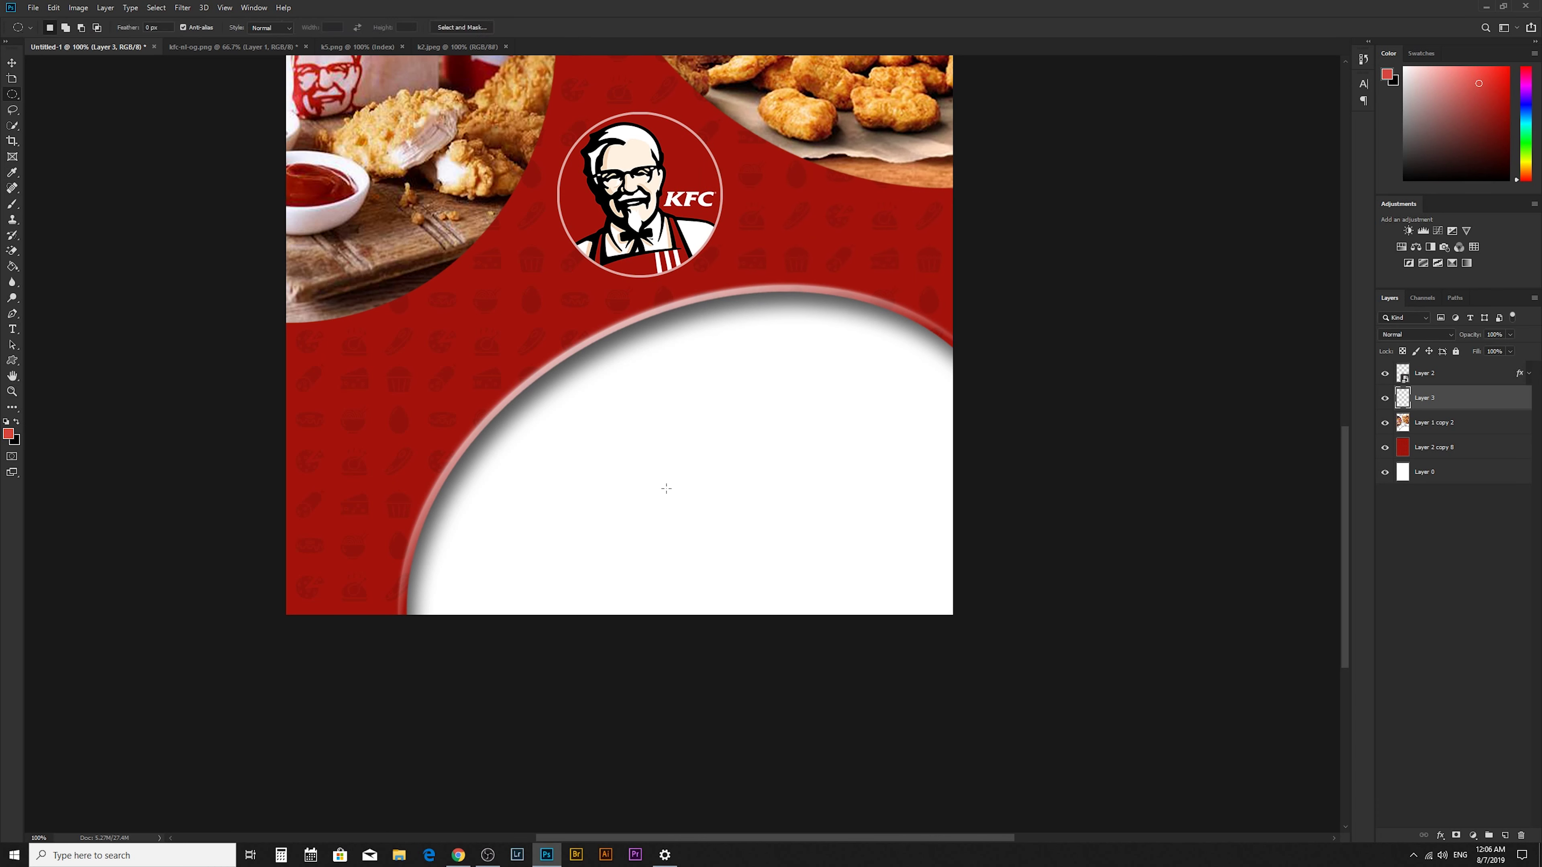
{"action": "left_click_drag", "start_coordinate": [607, 479], "coordinate": [723, 581]}
{"action": "left_click_drag", "start_coordinate": [723, 582], "coordinate": [722, 592]}
{"action": "left_click_drag", "start_coordinate": [663, 532], "coordinate": [592, 492]}
{"action": "left_click_drag", "start_coordinate": [591, 488], "coordinate": [593, 470]}
{"action": "key", "text": "g"}
{"action": "left_click", "coordinate": [587, 483]}
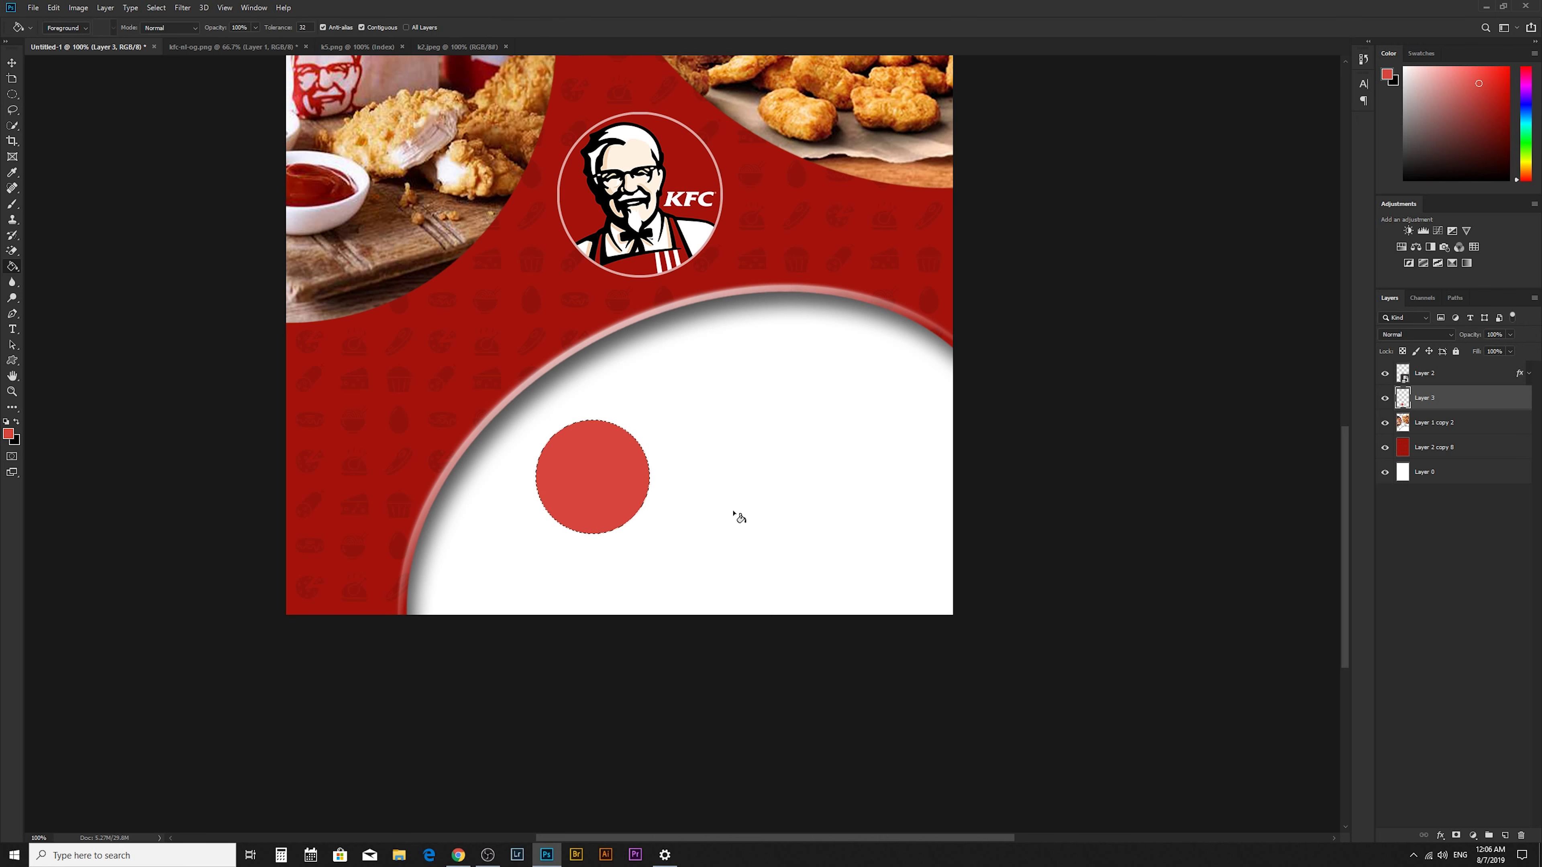
{"action": "key", "text": "ctrl+d"}
{"action": "key", "text": "m"}
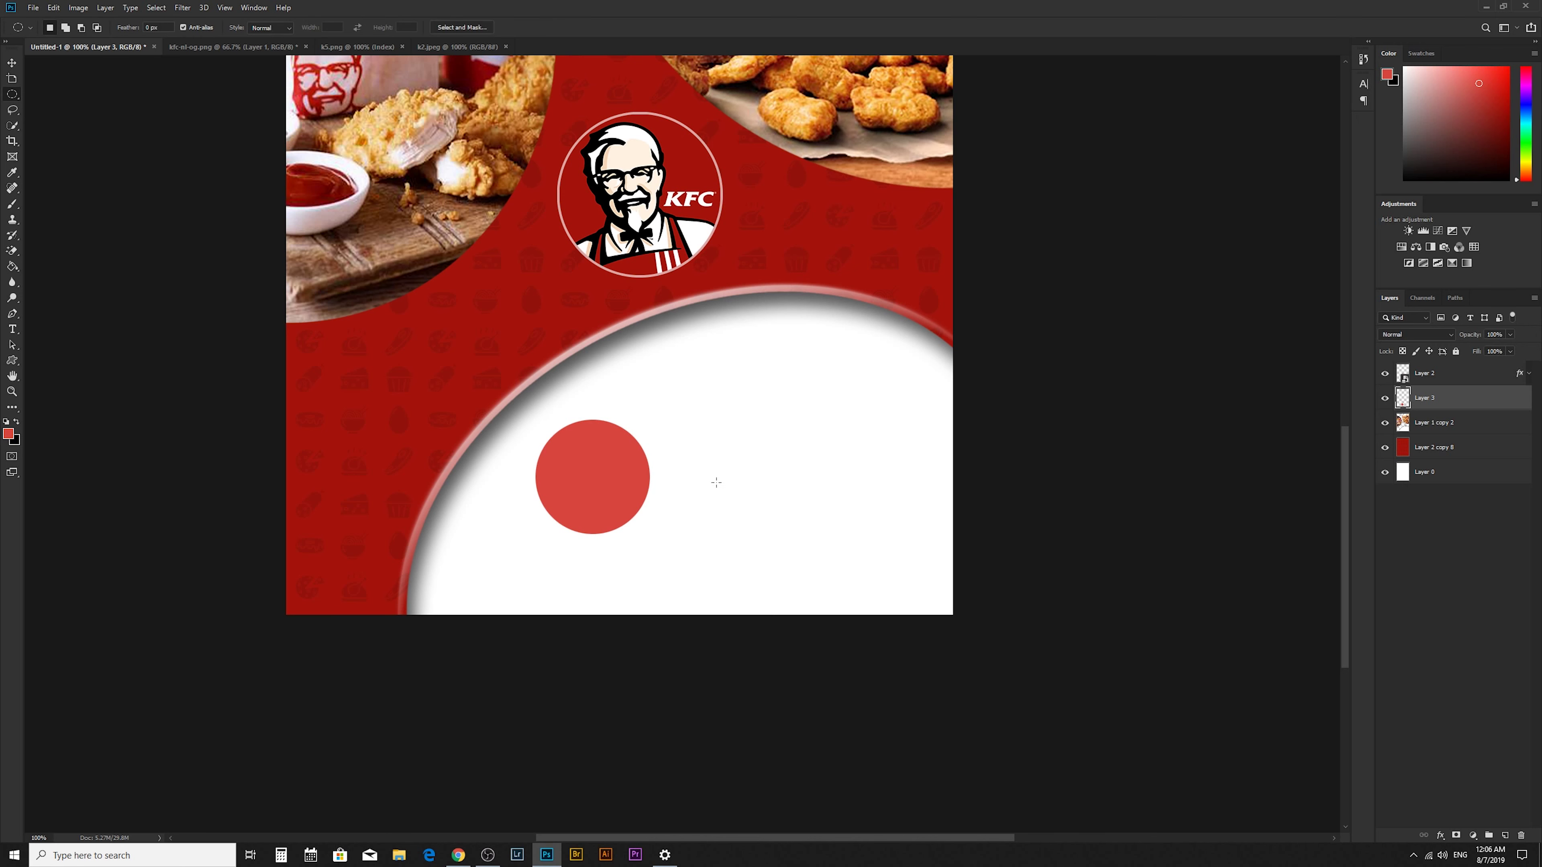
- Give the red circle an Inner Bevel with Chisel Hard technique, reduced depth and less soften
{"action": "double_click", "coordinate": [1518, 401]}
{"action": "left_click", "coordinate": [1032, 175]}
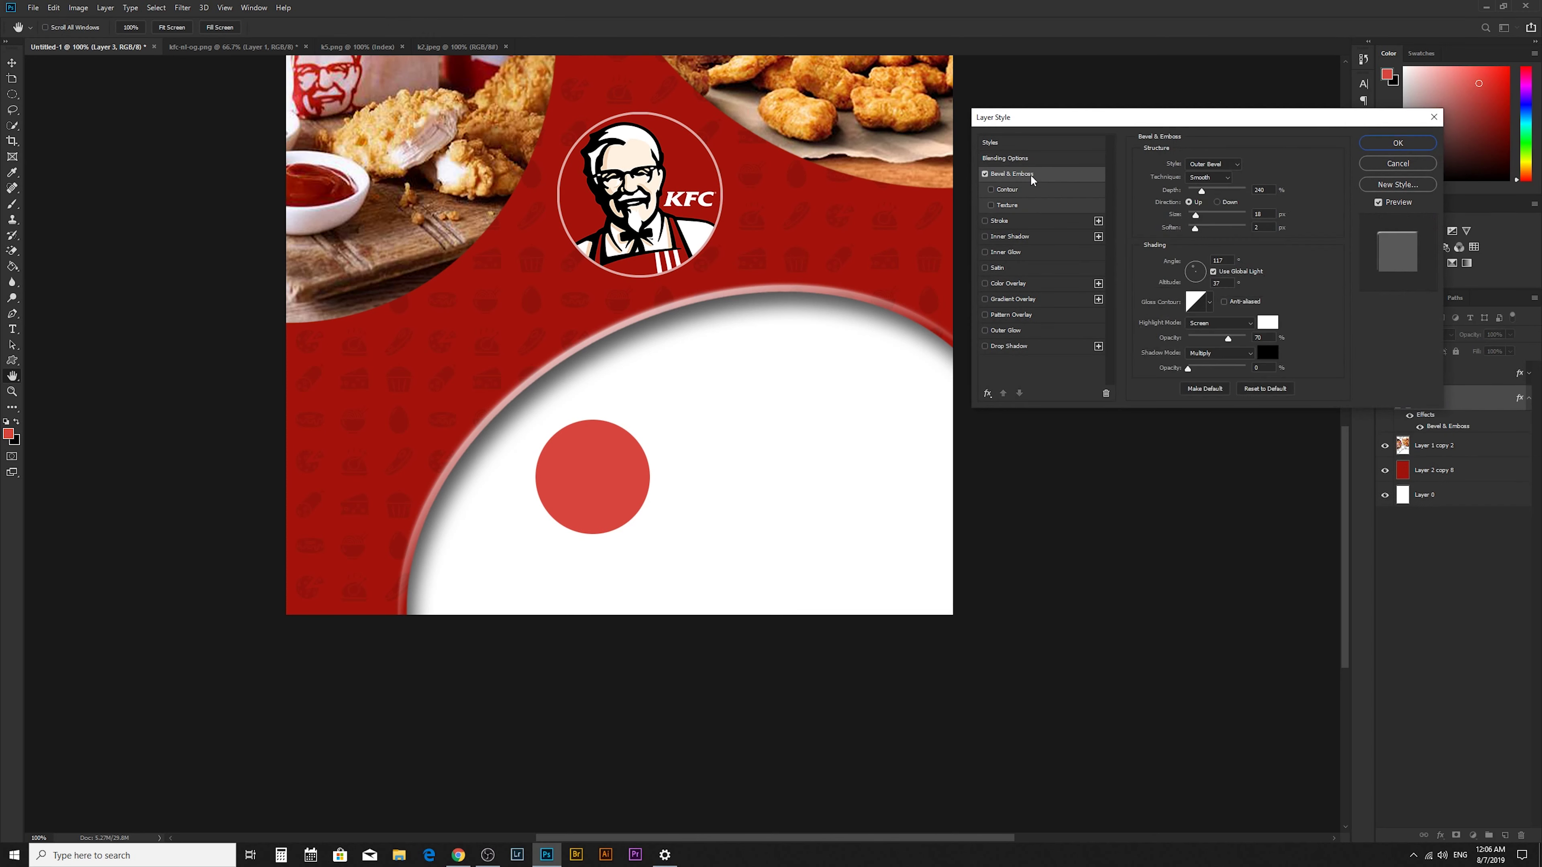
{"action": "mouse_move", "coordinate": [1204, 195]}
{"action": "left_mouse_down"}
{"action": "mouse_move", "coordinate": [1195, 216]}
{"action": "mouse_move", "coordinate": [1215, 231]}
{"action": "mouse_move", "coordinate": [1198, 192]}
{"action": "left_mouse_up"}
{"action": "left_click", "coordinate": [1213, 163]}
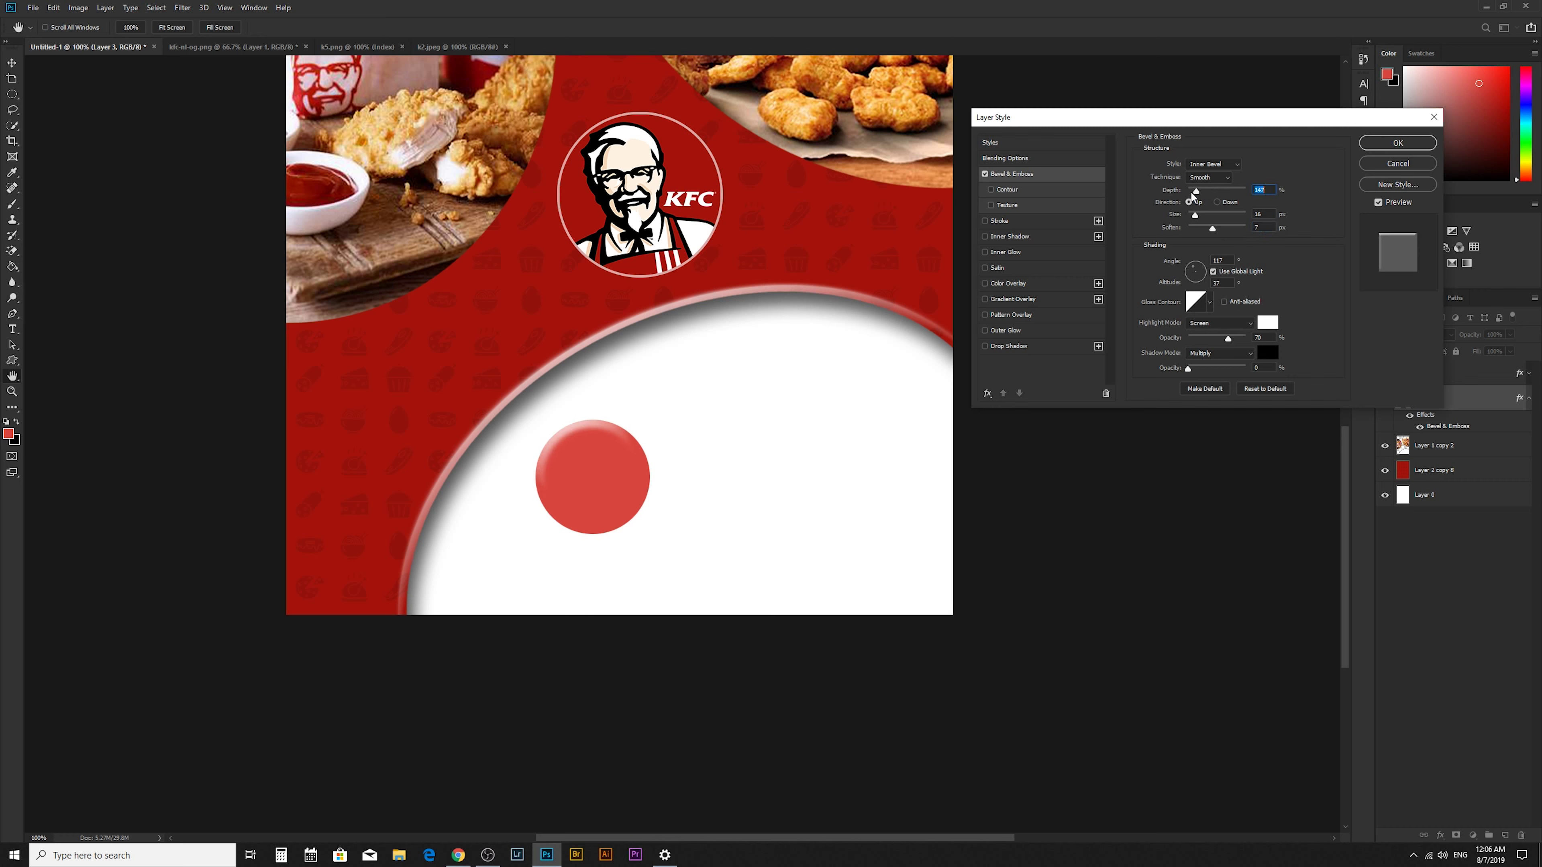
{"action": "left_click_drag", "start_coordinate": [1200, 194], "coordinate": [1196, 196]}
{"action": "left_click", "coordinate": [1201, 179]}
{"action": "left_click_drag", "start_coordinate": [1203, 222], "coordinate": [1205, 231]}
- Add a black (000000) stroke at 54% opacity and apply the effects
{"action": "left_click", "coordinate": [1016, 221]}
{"action": "double_click", "coordinate": [1254, 162]}
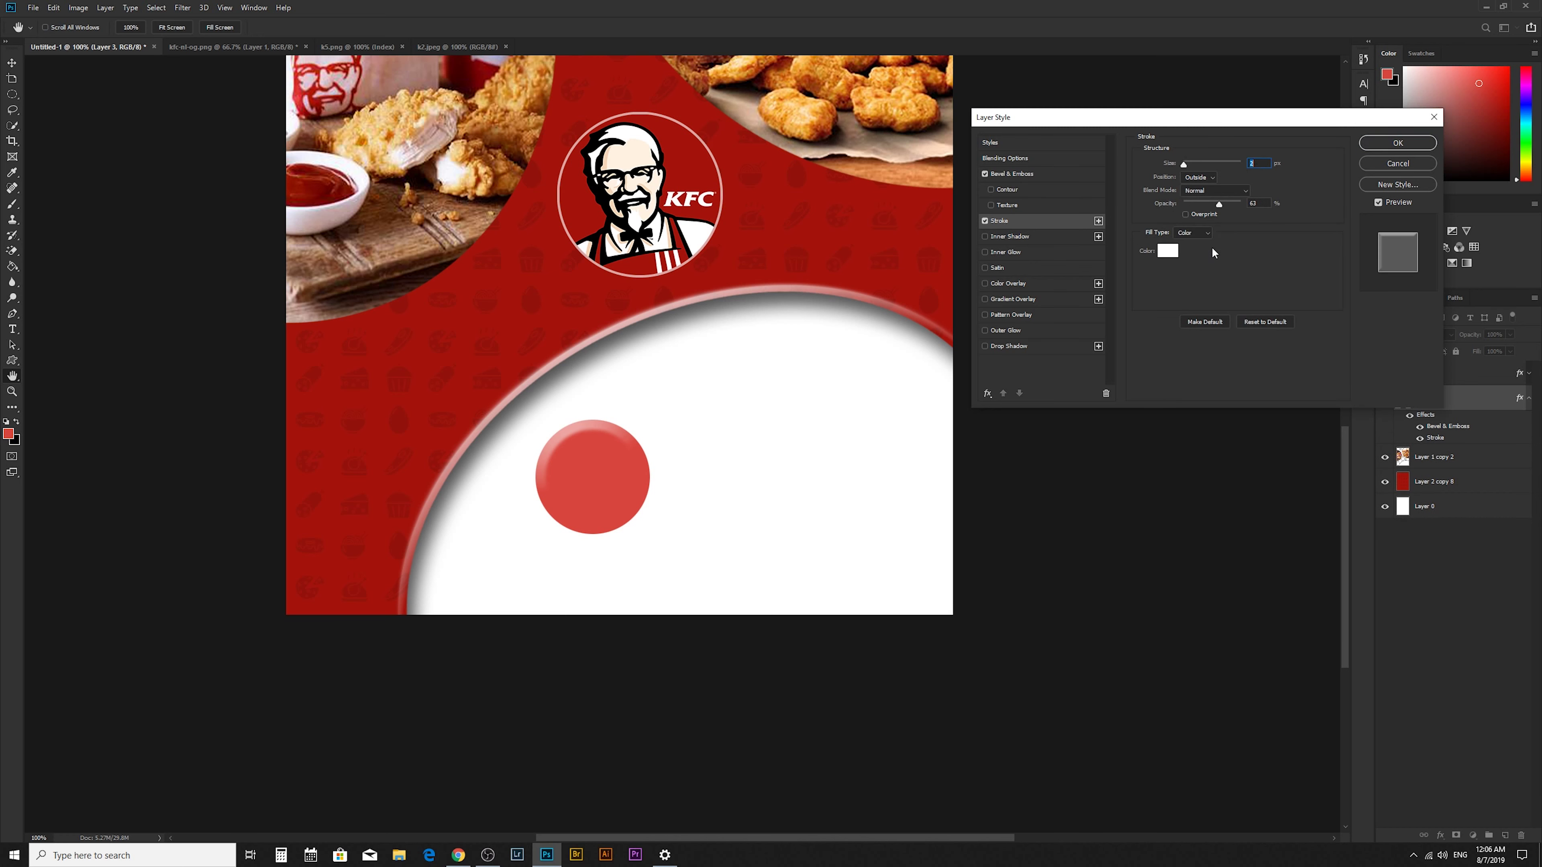
{"action": "left_click", "coordinate": [1167, 250]}
{"action": "type", "text": "000000"}
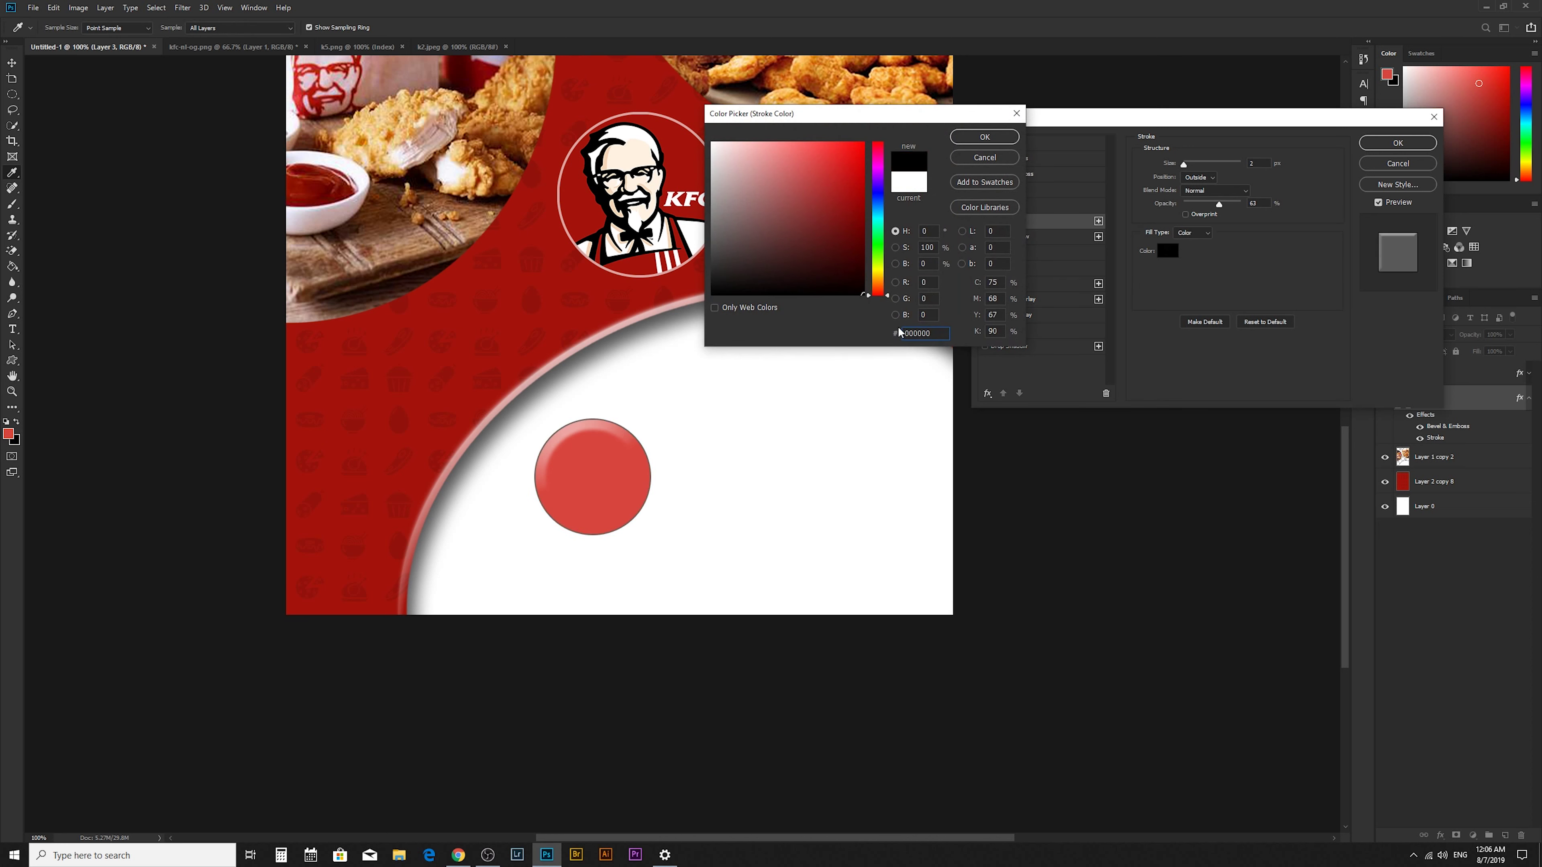
{"action": "left_click", "coordinate": [983, 140]}
{"action": "left_click_drag", "start_coordinate": [1219, 204], "coordinate": [1208, 207]}
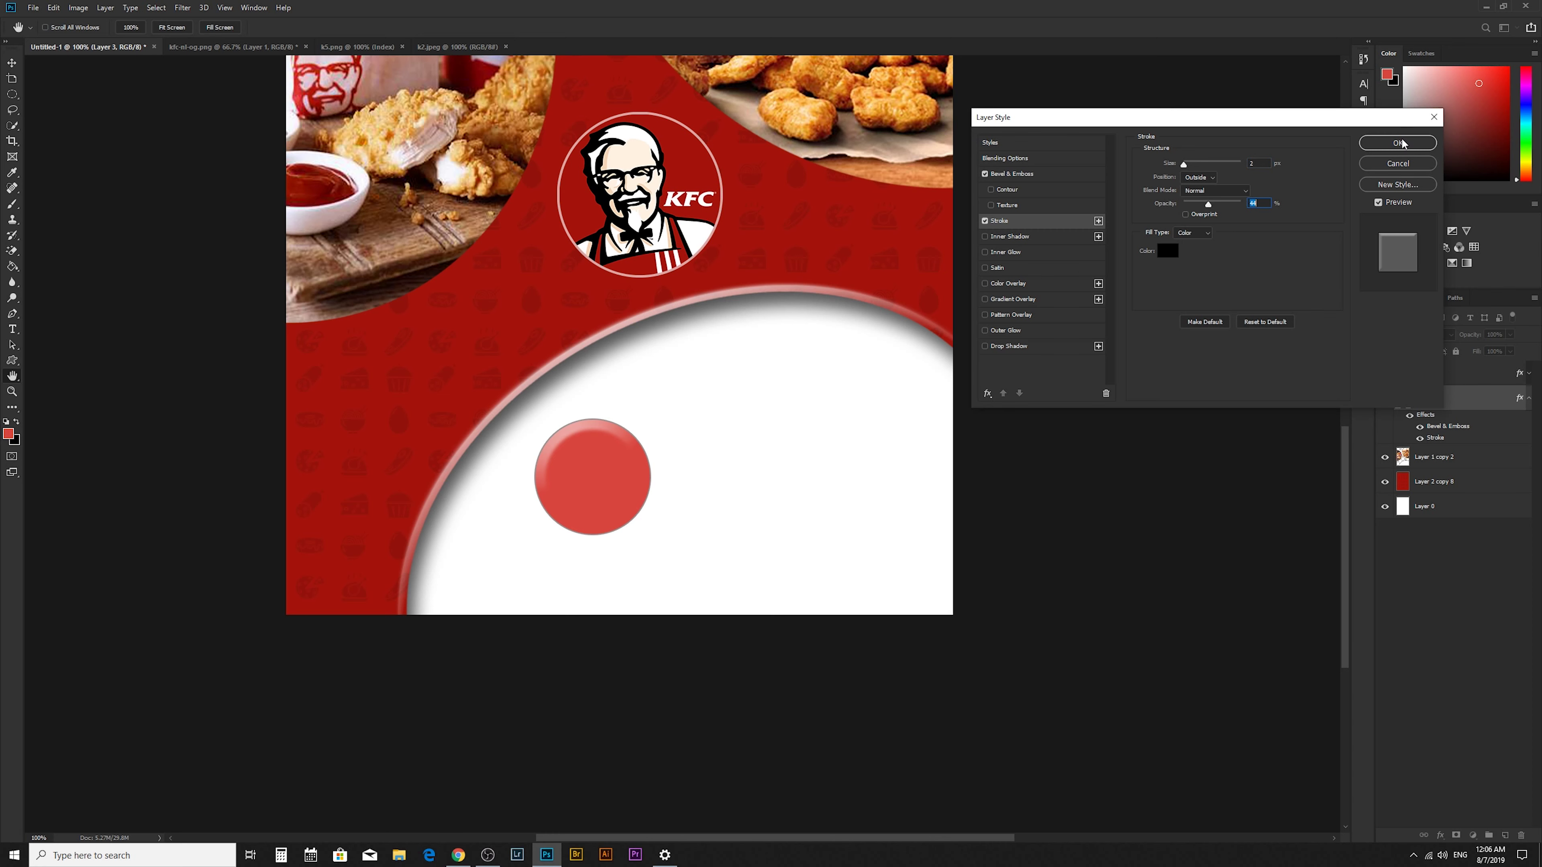
{"action": "left_click", "coordinate": [1400, 144]}
{"action": "left_click", "coordinate": [1528, 400]}
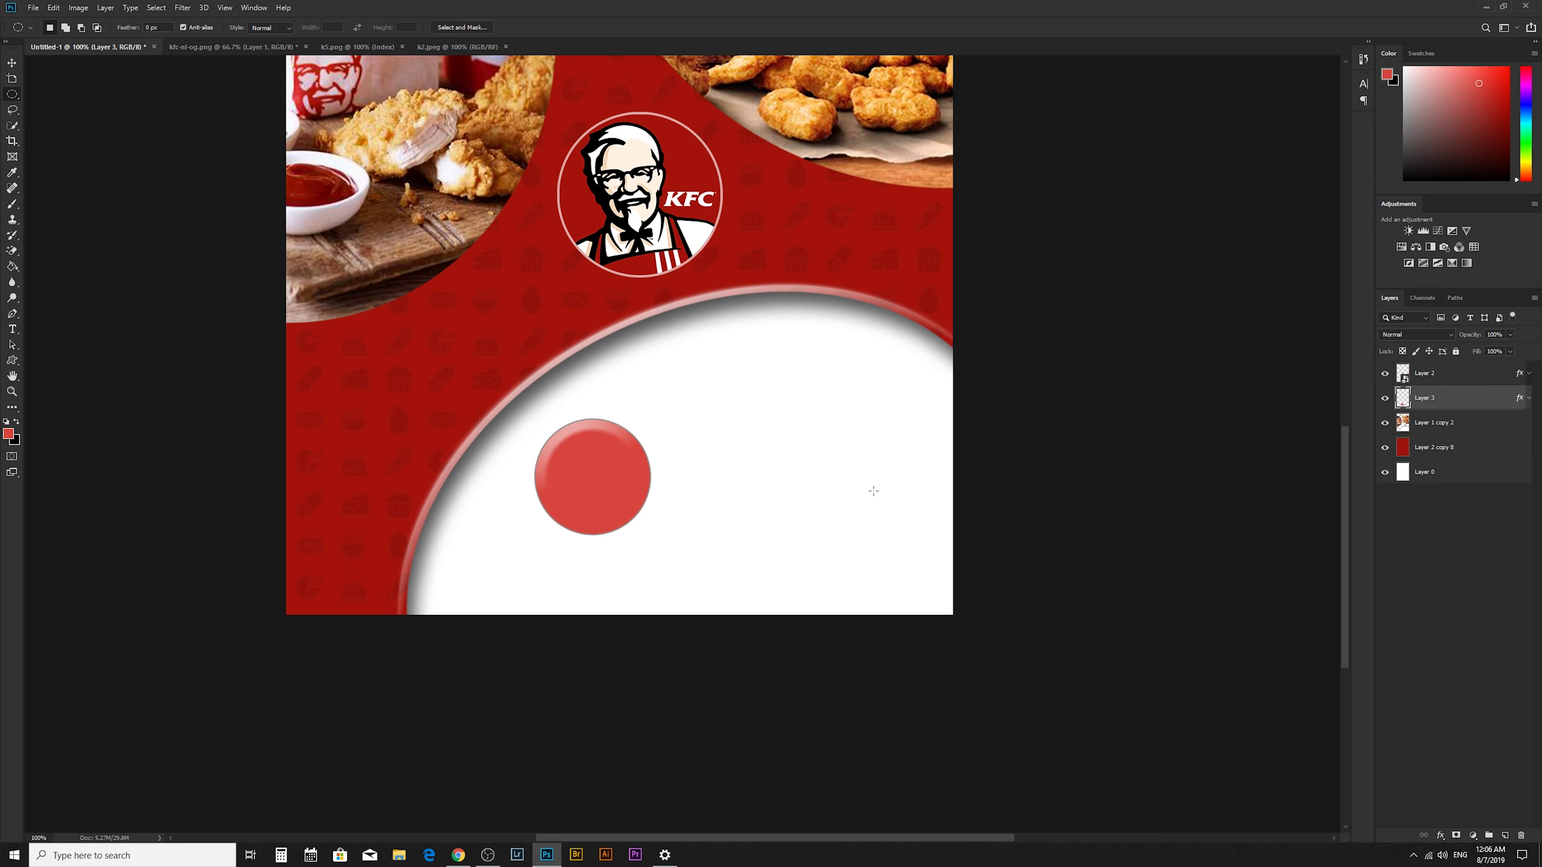
- Duplicate the red button into a row of three and merge the three button layers
{"action": "key", "text": "v"}
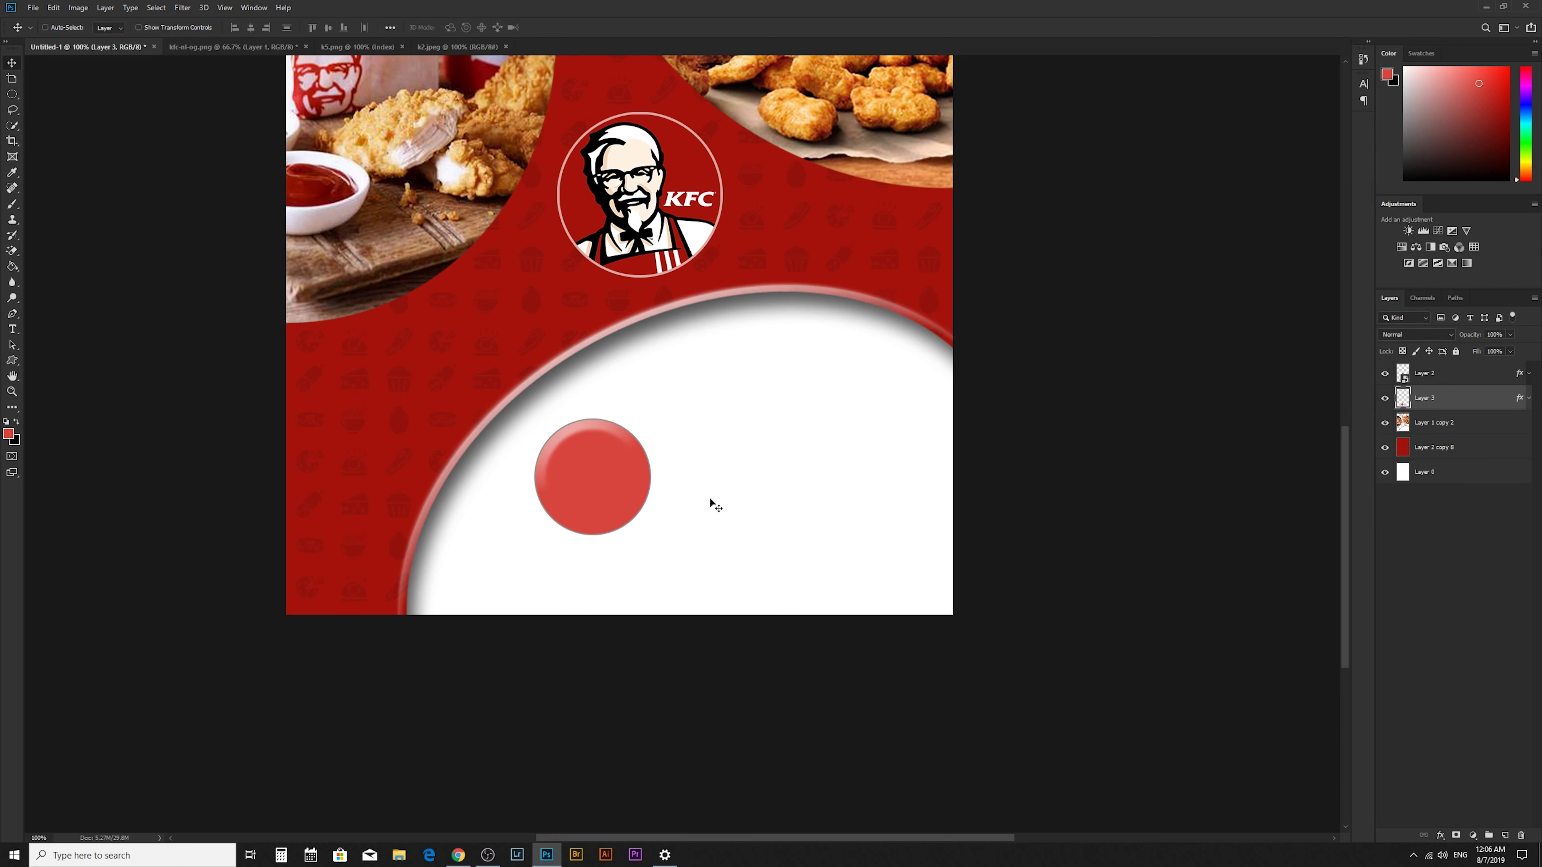
{"action": "left_click_drag", "start_coordinate": [609, 489], "coordinate": [864, 483]}
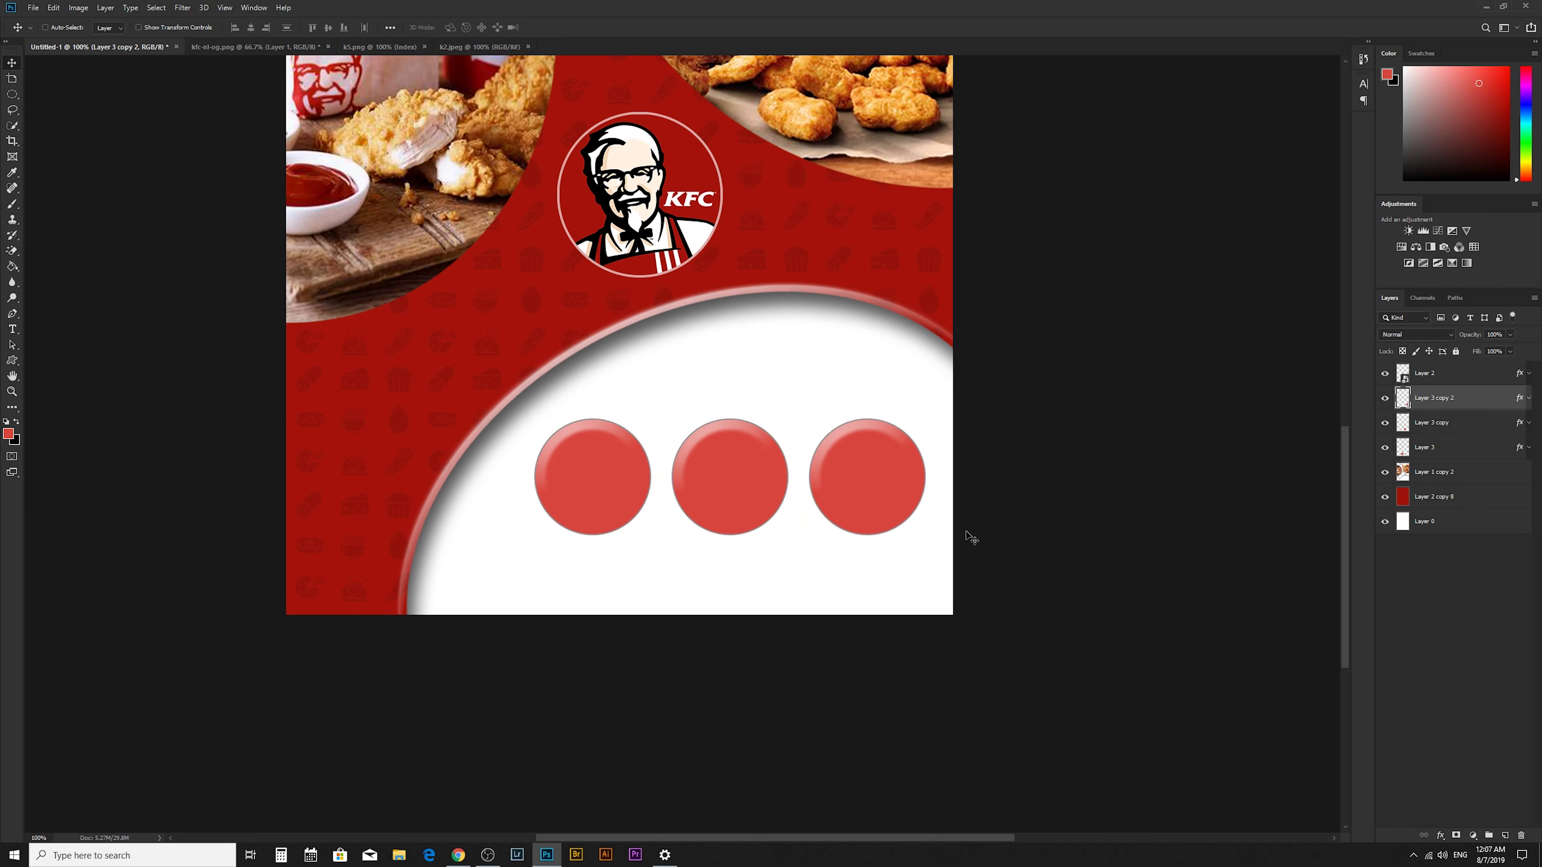
{"action": "left_click", "coordinate": [1467, 446], "text": "shift"}
{"action": "left_click_drag", "start_coordinate": [886, 419], "coordinate": [876, 434]}
{"action": "left_click", "coordinate": [1457, 447]}
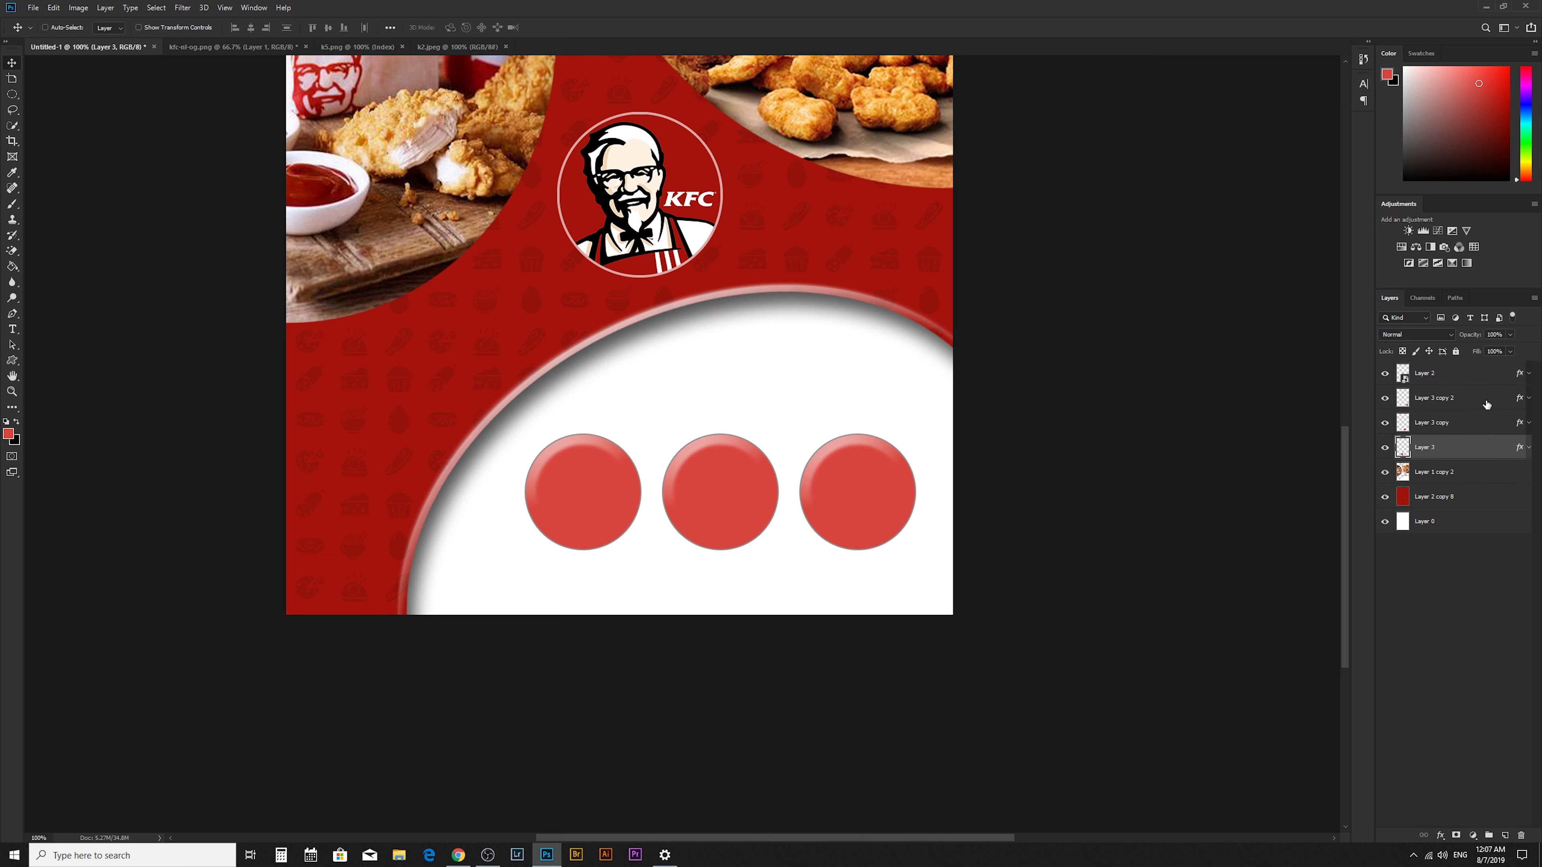
{"action": "left_click", "coordinate": [1486, 404], "text": "shift"}
{"action": "right_click", "coordinate": [1486, 404]}
{"action": "left_click", "coordinate": [1390, 689]}
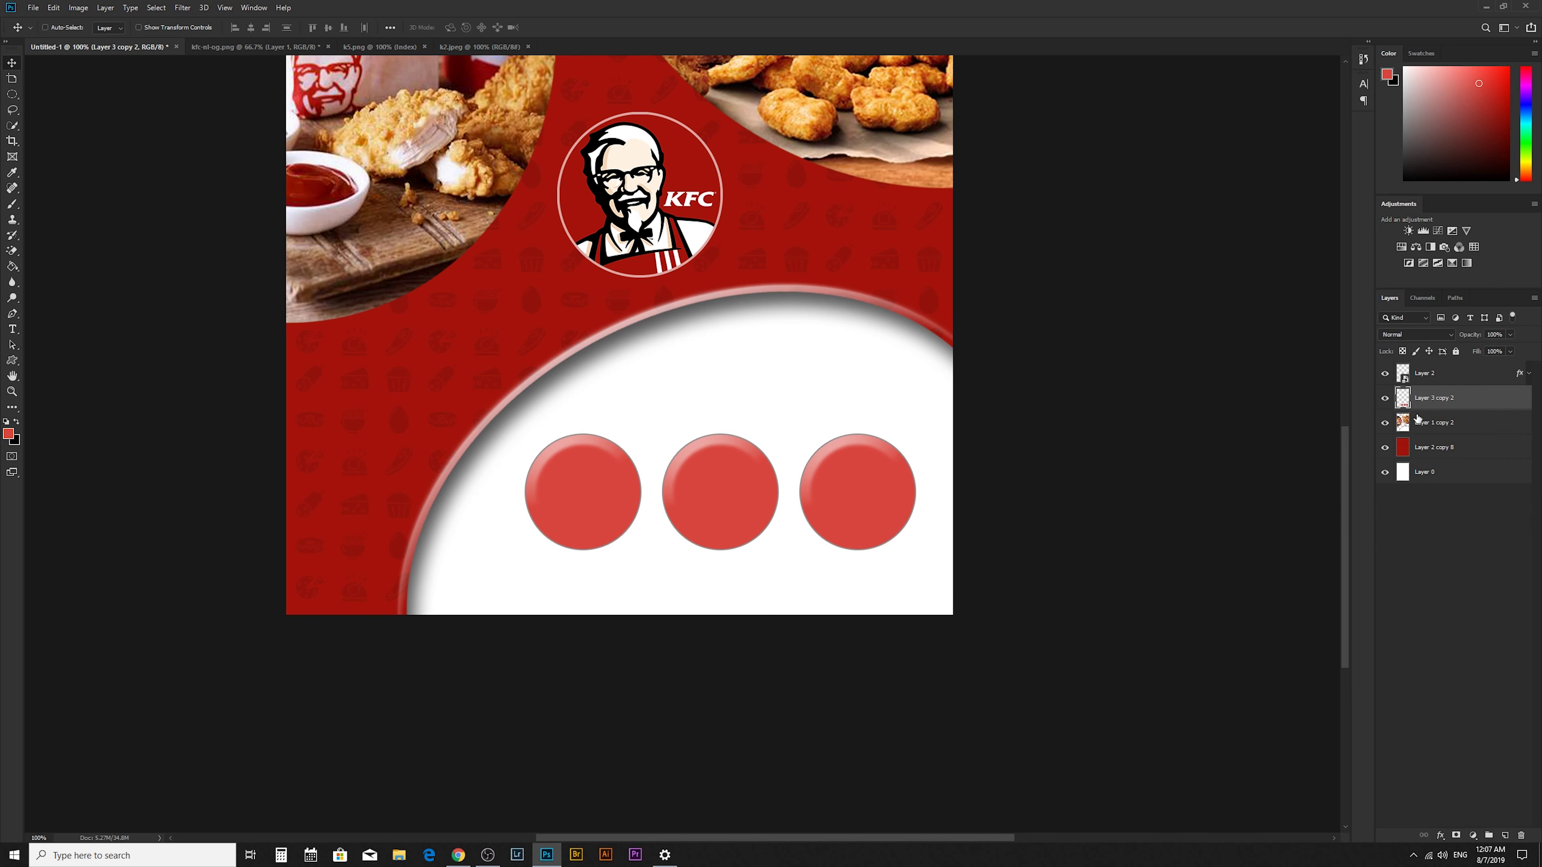
{"action": "left_click", "coordinate": [1384, 398]}
- Close k2.jpeg and k5.png, then open the b2 and b3 images
{"action": "left_click", "coordinate": [469, 46]}
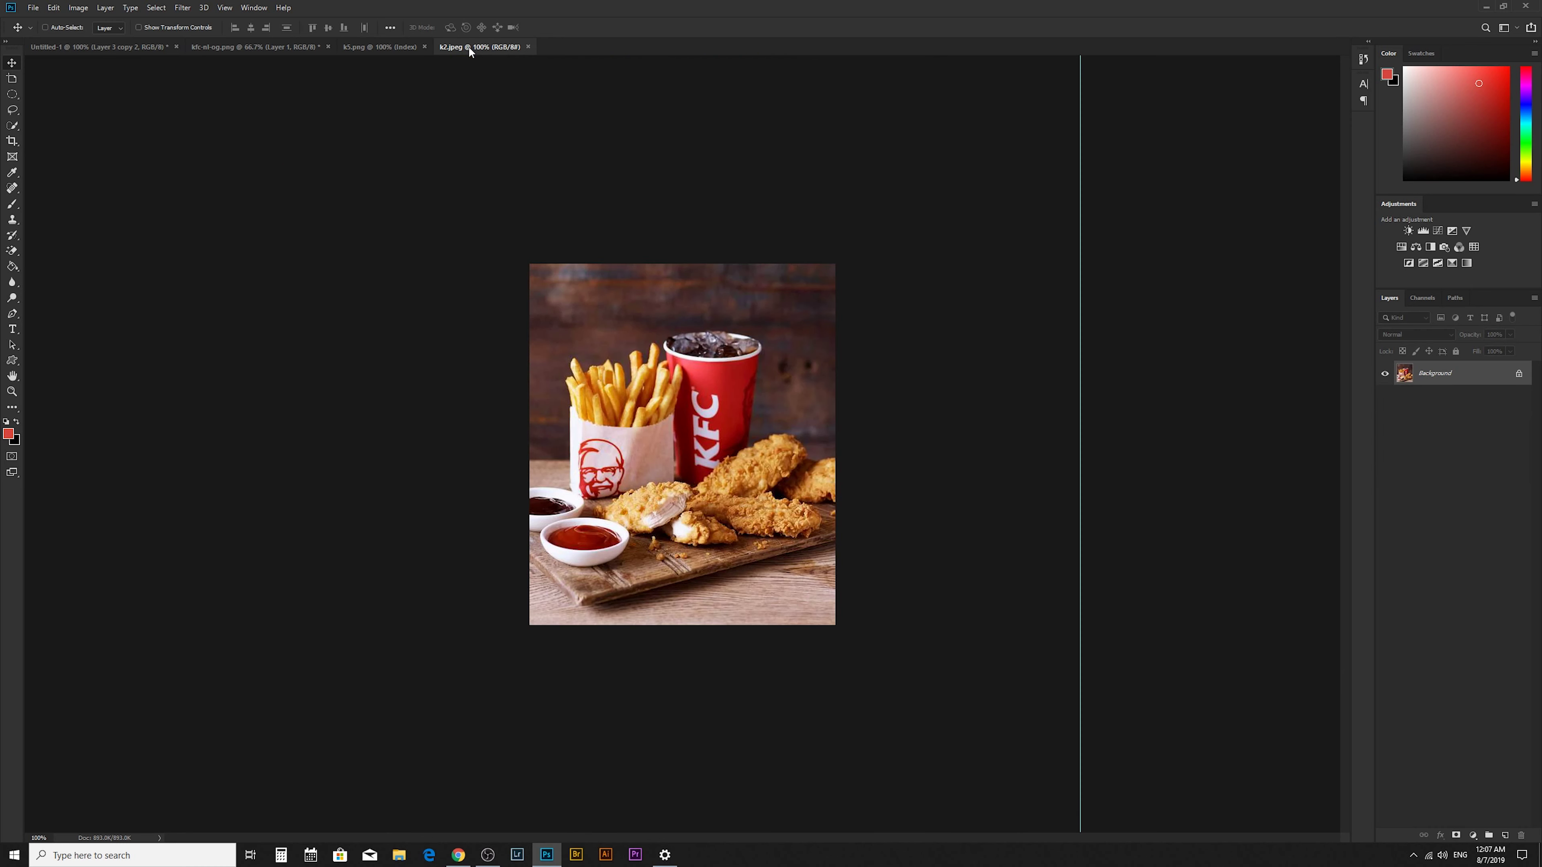
{"action": "left_click", "coordinate": [528, 46]}
{"action": "left_click", "coordinate": [389, 47]}
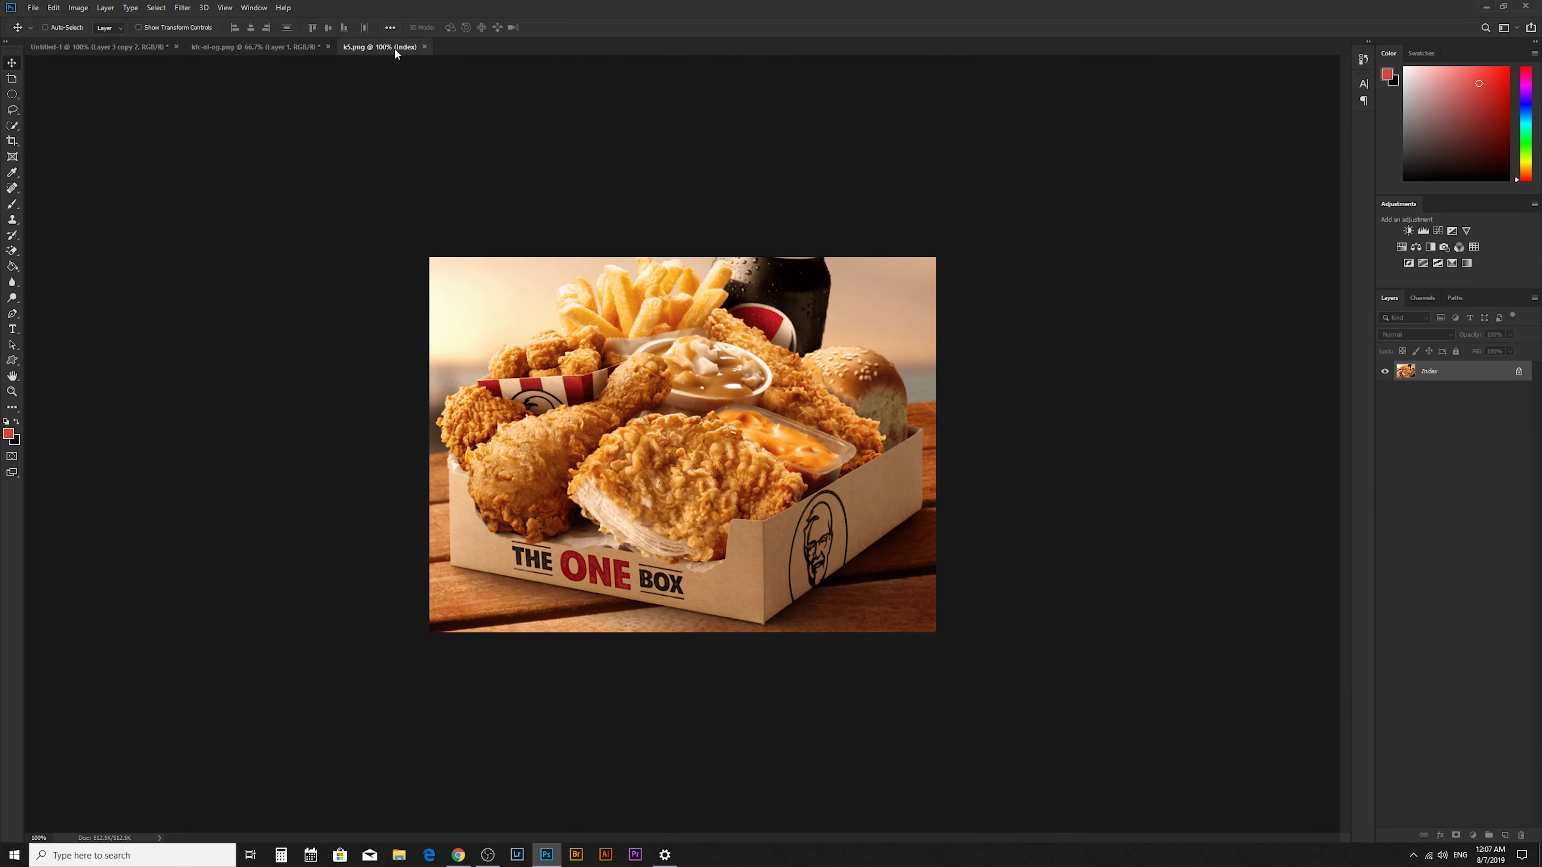
{"action": "left_click", "coordinate": [424, 47]}
{"action": "left_click", "coordinate": [33, 7]}
{"action": "left_click", "coordinate": [44, 35]}
{"action": "left_click", "coordinate": [619, 231]}
{"action": "left_click", "coordinate": [792, 227]}
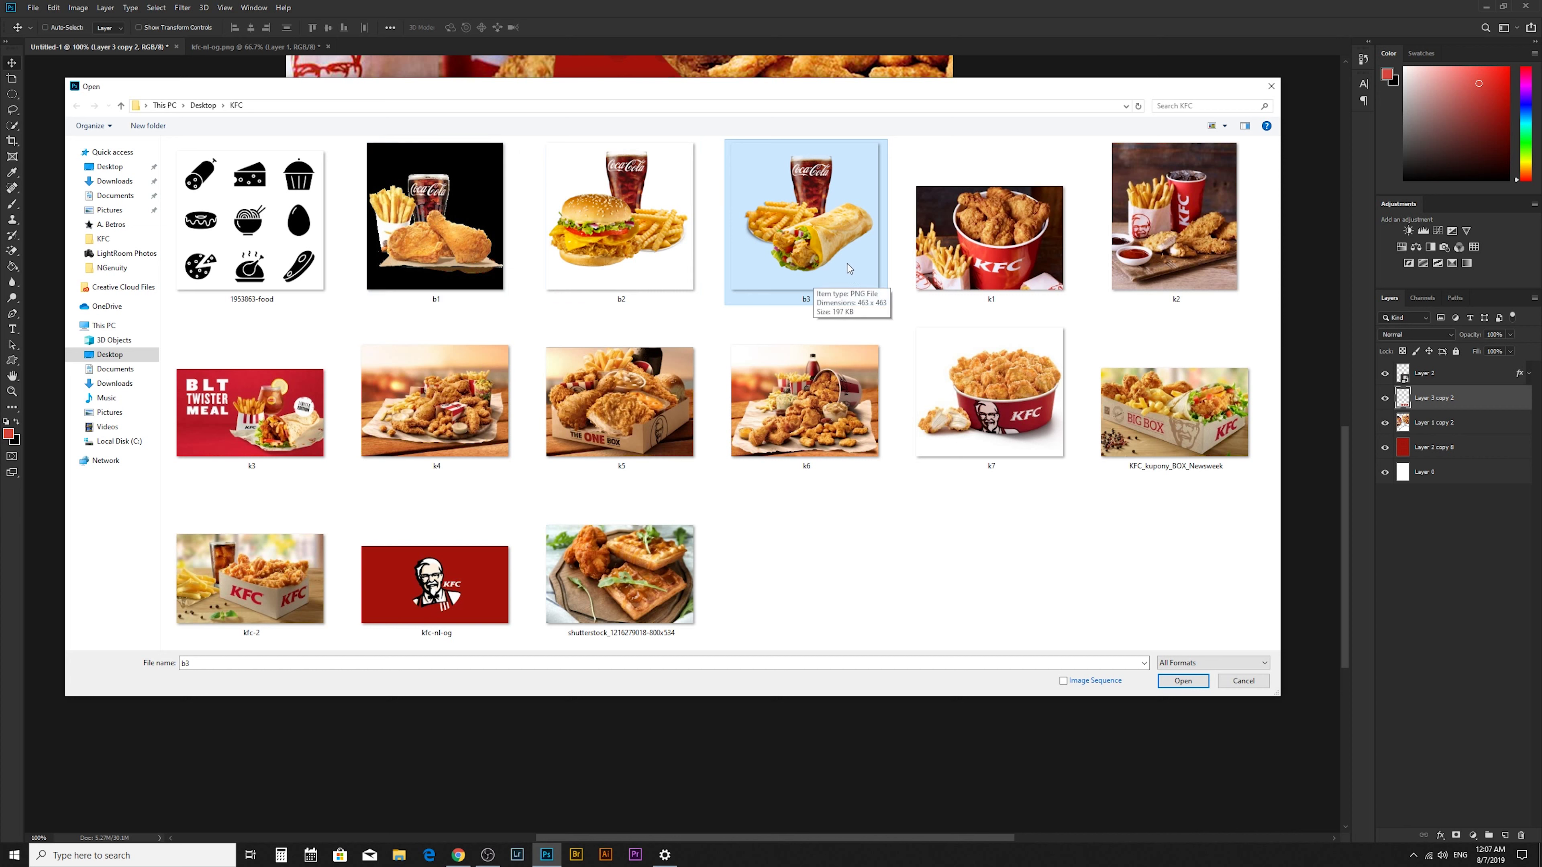
{"action": "left_click", "coordinate": [670, 238], "text": "ctrl"}
{"action": "left_click", "coordinate": [1183, 680]}
- Place the b3 wrap meal image onto the right button and close b3.png
{"action": "left_click_drag", "start_coordinate": [659, 384], "coordinate": [136, 55]}
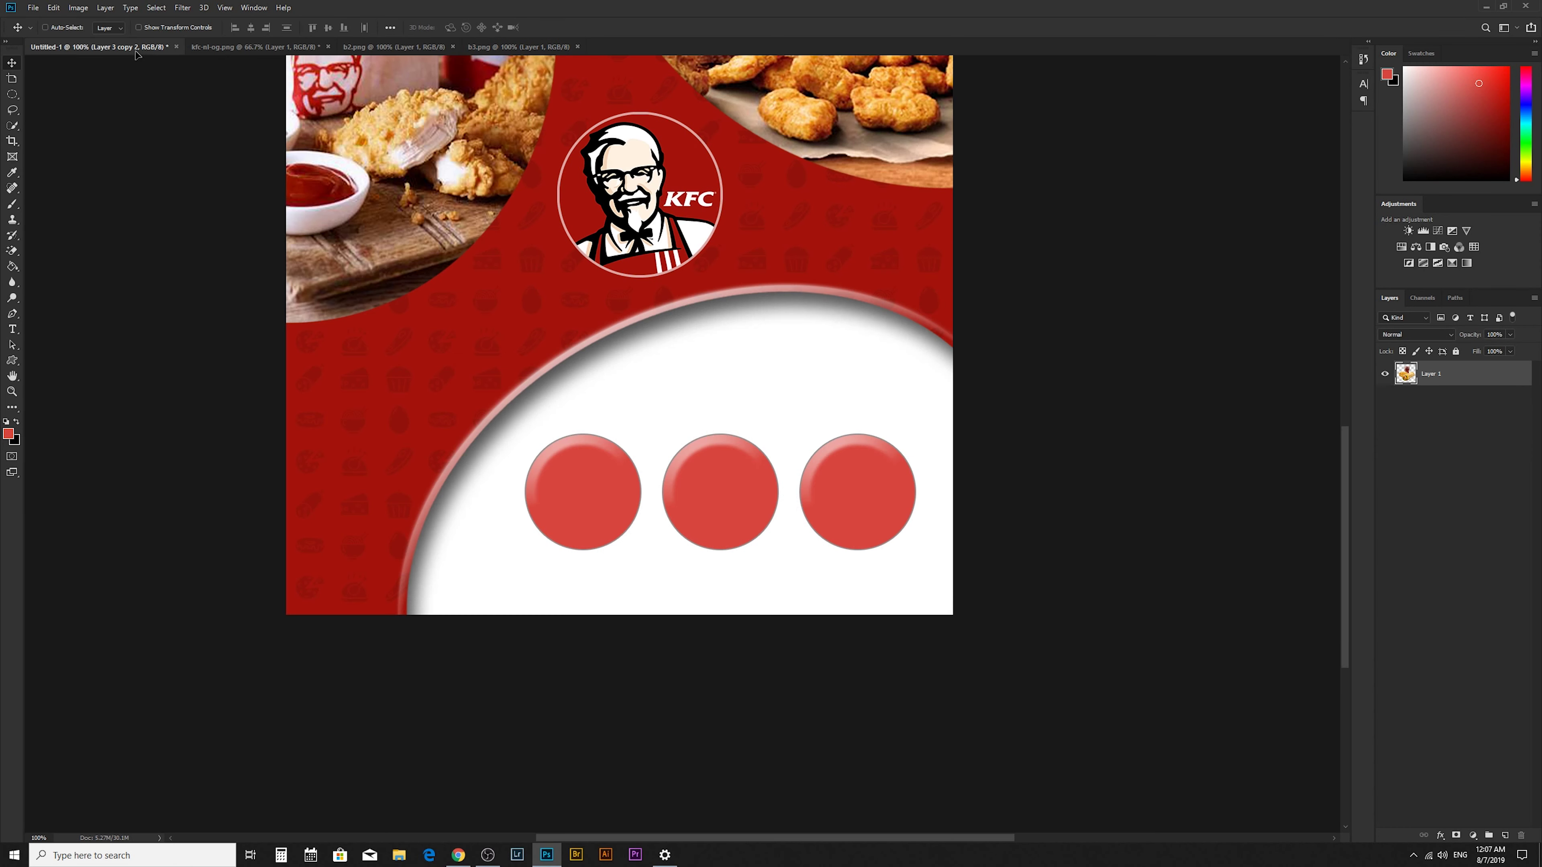
{"action": "left_click_drag", "start_coordinate": [137, 55], "coordinate": [886, 483]}
{"action": "key", "text": "Return"}
{"action": "key", "text": "Down"}
{"action": "key", "text": "Down"}
{"action": "key", "text": "Down"}
{"action": "key", "text": "Down"}
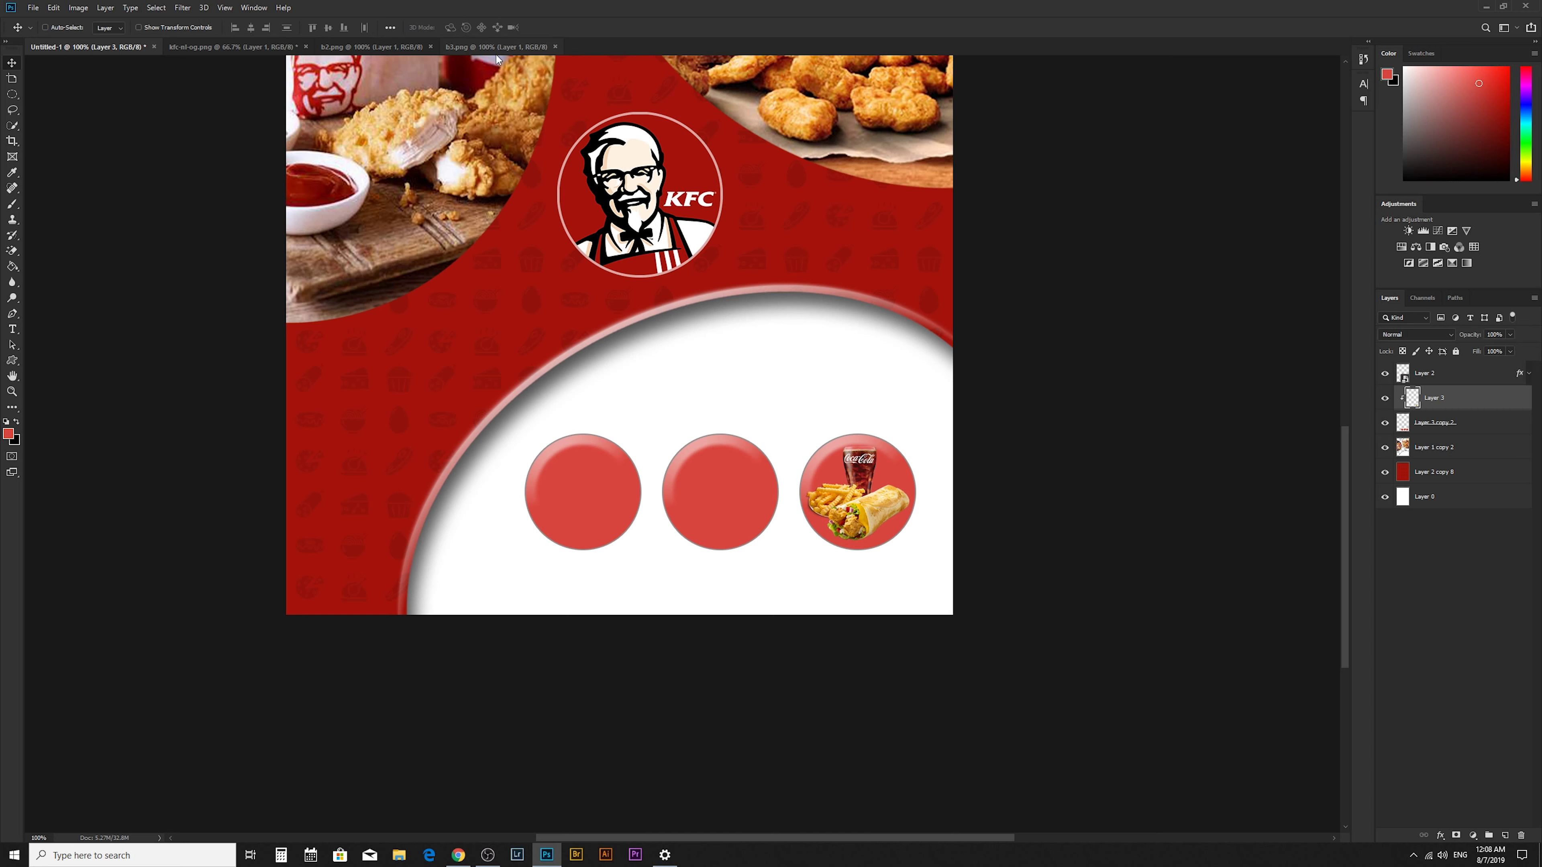
{"action": "left_click", "coordinate": [498, 47]}
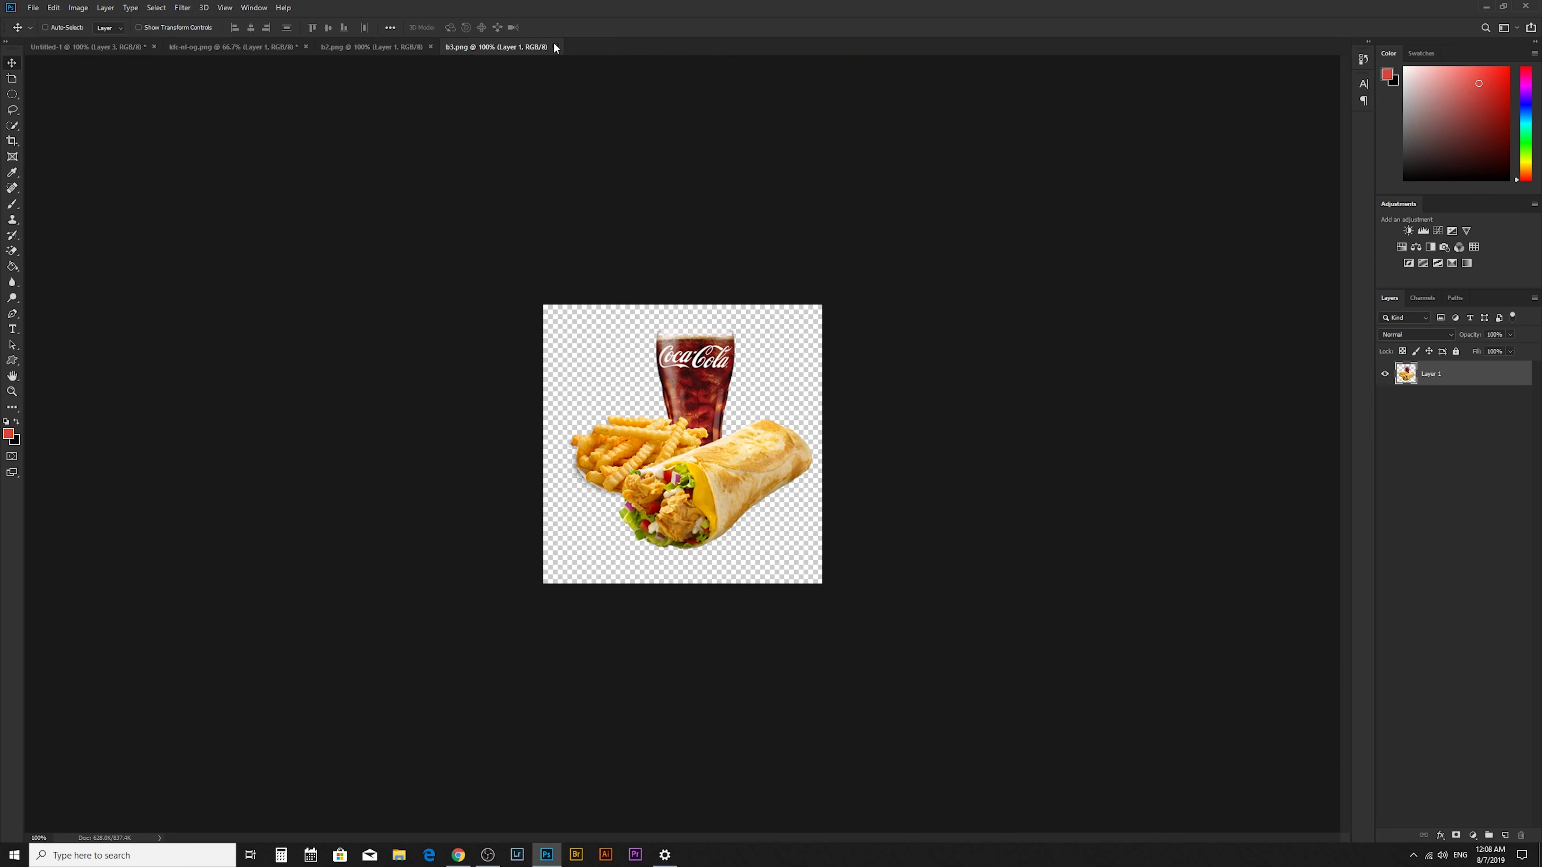
{"action": "left_click", "coordinate": [555, 47]}
- Place the b2 burger image, scaled down, over the middle button
{"action": "left_click", "coordinate": [380, 48]}
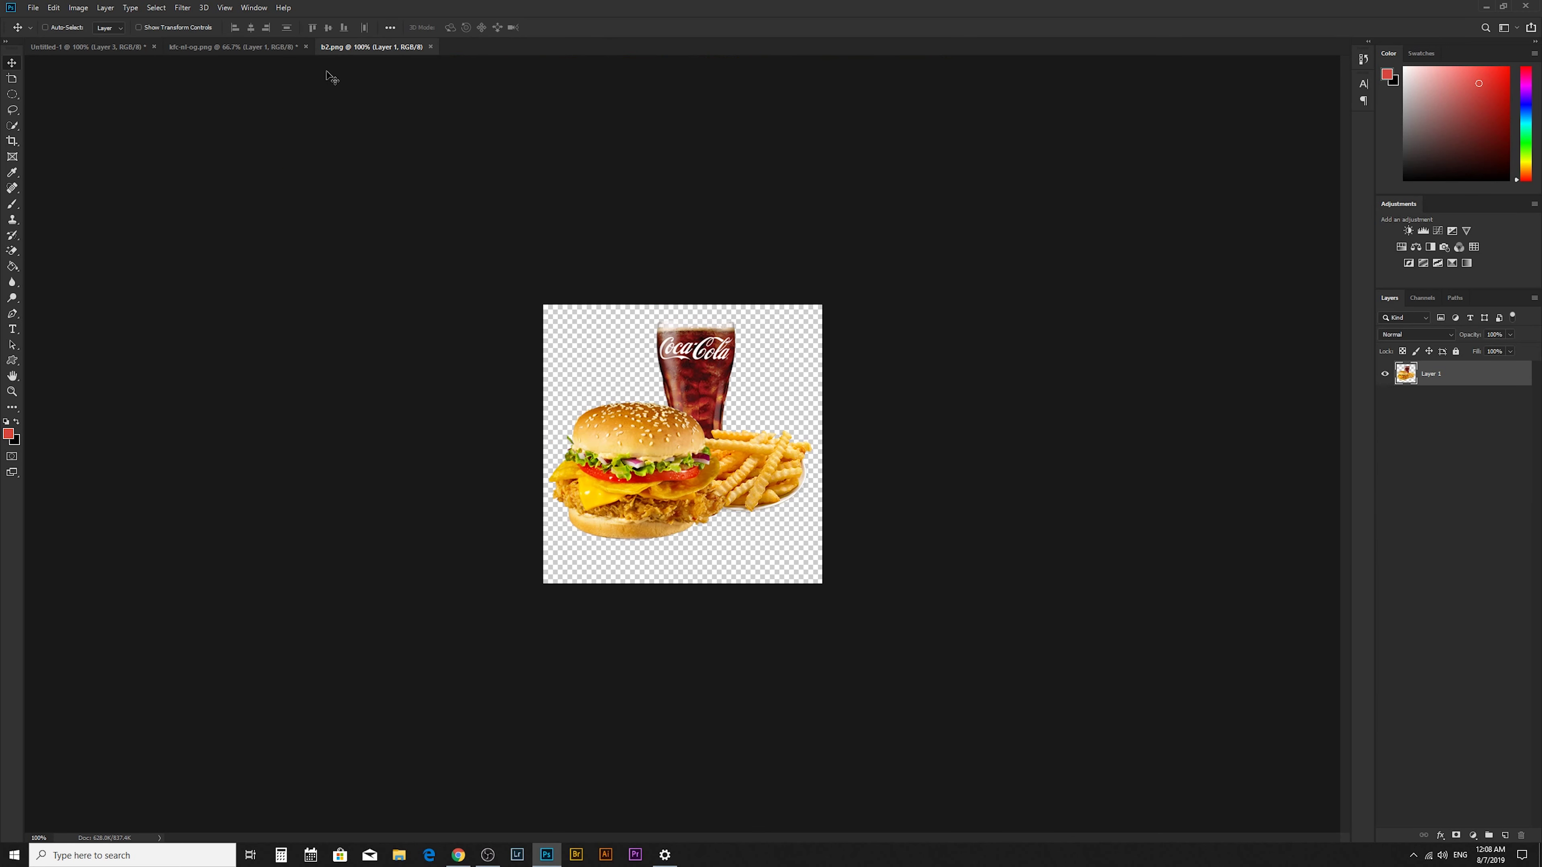
{"action": "left_click_drag", "start_coordinate": [629, 402], "coordinate": [579, 412]}
{"action": "key", "text": "ctrl+t"}
{"action": "left_click_drag", "start_coordinate": [740, 550], "coordinate": [699, 522]}
{"action": "key", "text": "ctrl+plus"}
{"action": "key", "text": "ctrl+plus"}
{"action": "left_click_drag", "start_coordinate": [834, 522], "coordinate": [838, 513]}
{"action": "key", "text": "Return"}
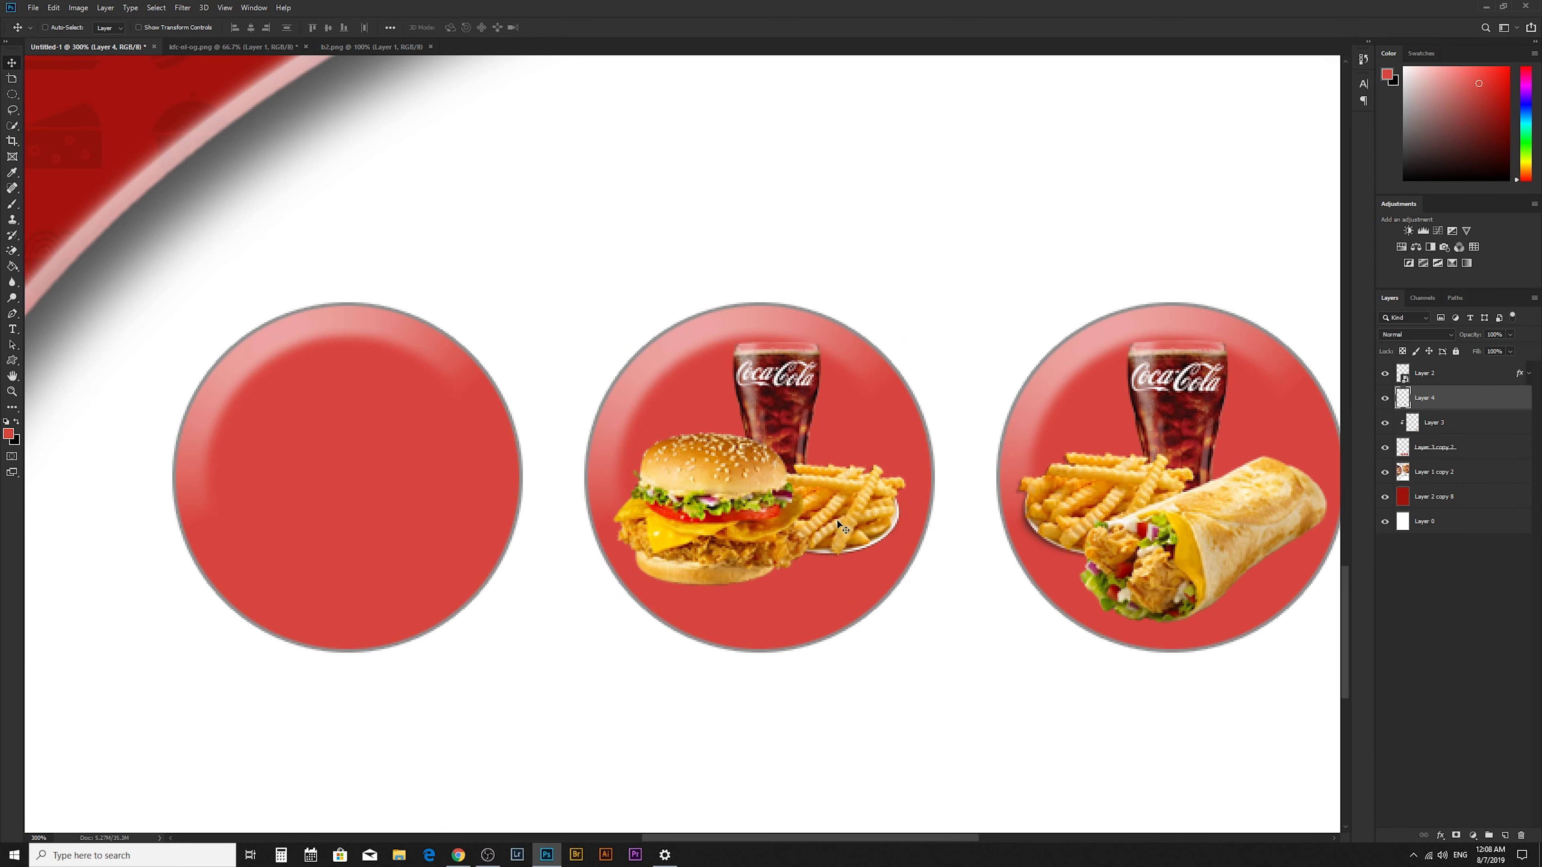
{"action": "key", "text": "z"}
{"action": "right_click", "coordinate": [767, 481]}
{"action": "left_click", "coordinate": [789, 507]}
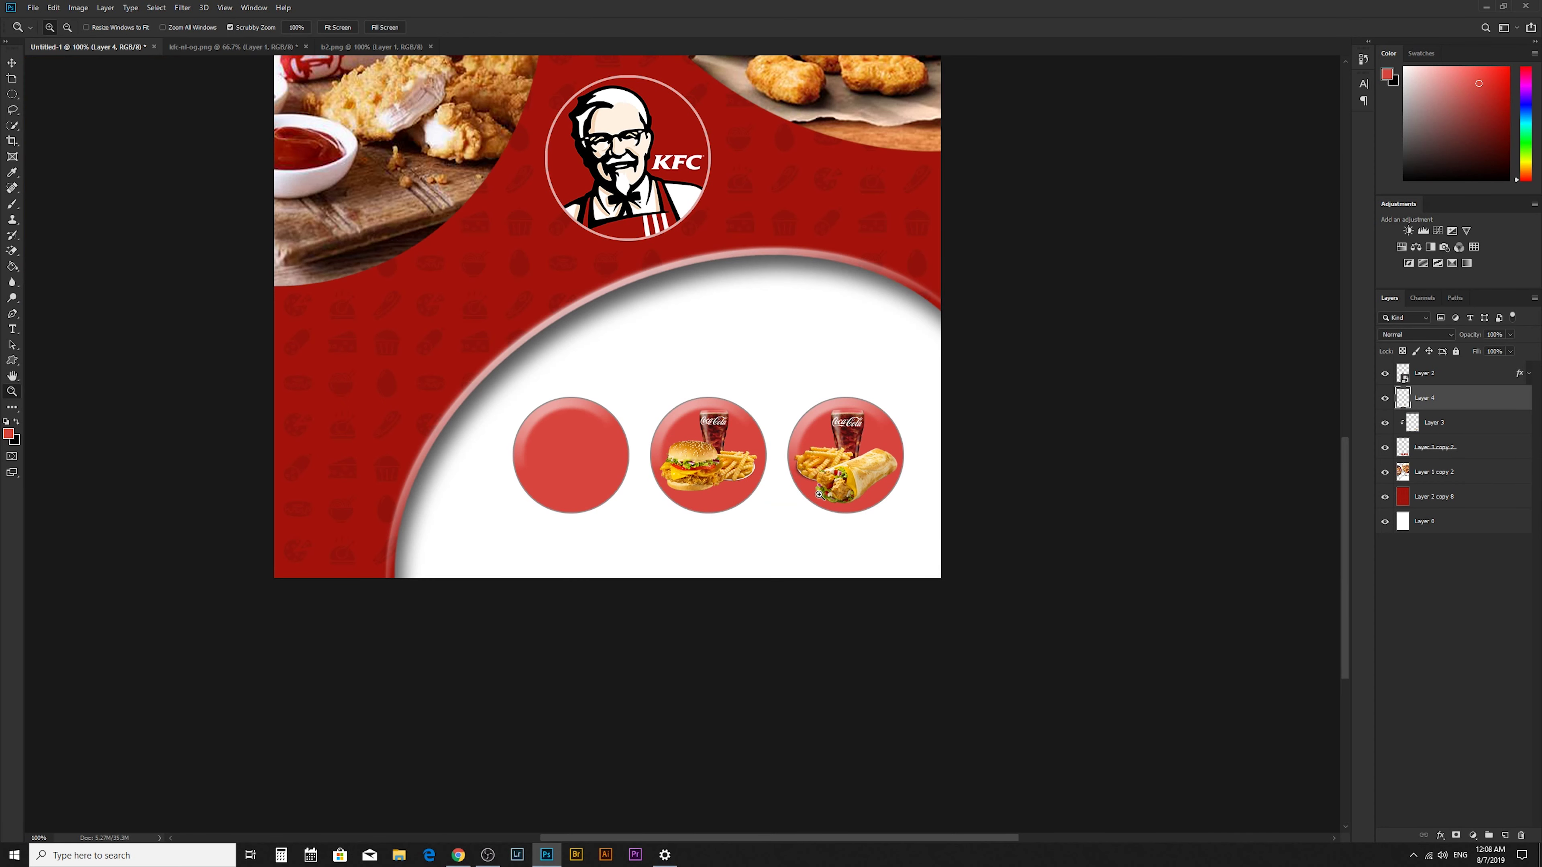
{"action": "scroll", "coordinate": [818, 495], "scroll_direction": "down", "scroll_amount": 3}
{"action": "scroll", "coordinate": [865, 496], "scroll_direction": "up", "scroll_amount": 2}
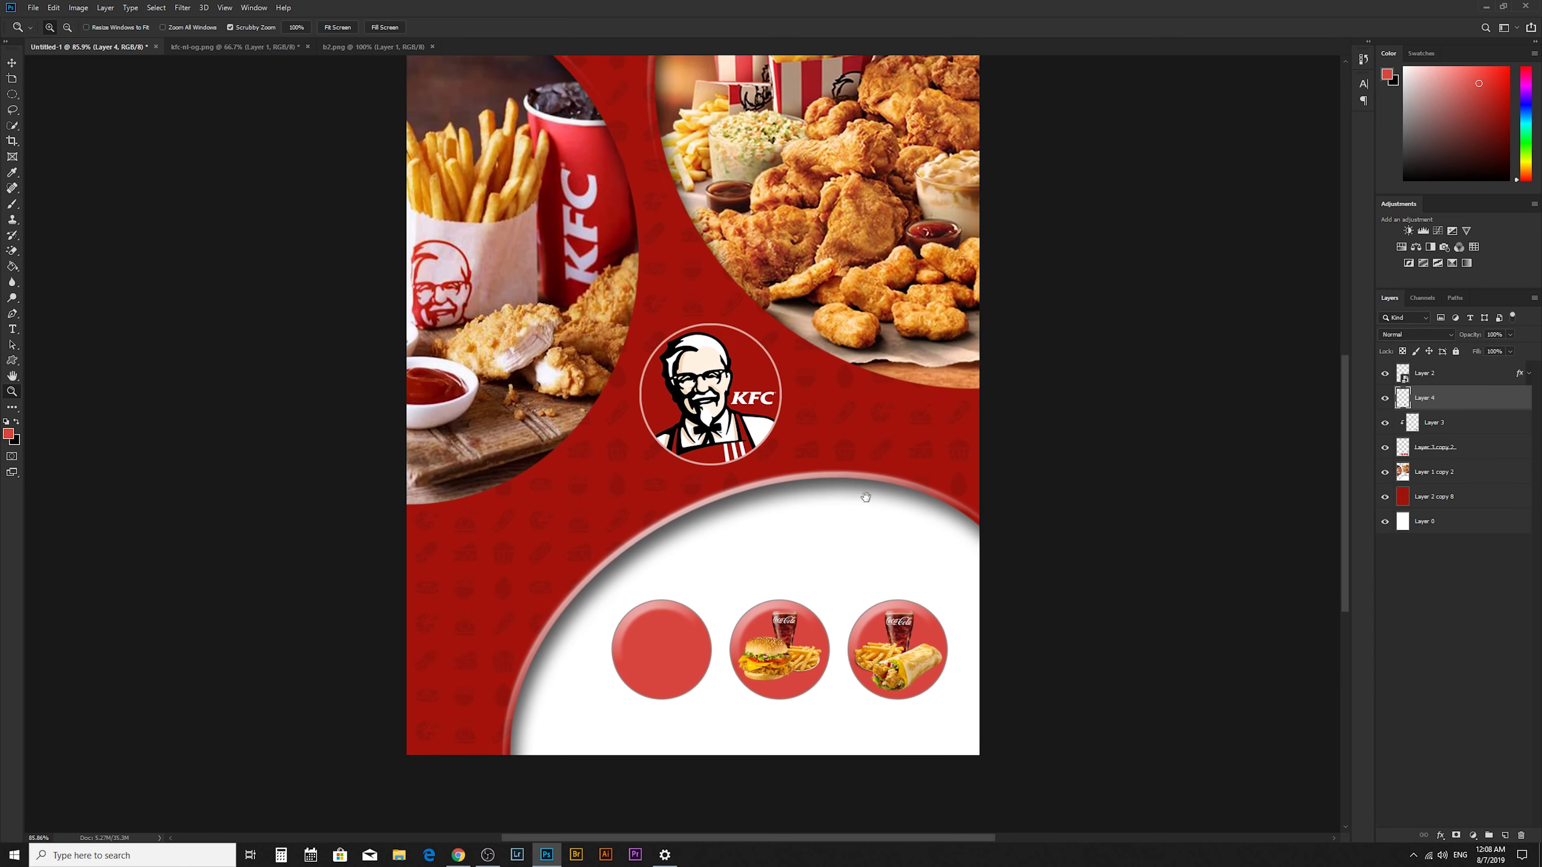
{"action": "scroll", "coordinate": [866, 496], "scroll_direction": "down", "scroll_amount": 1}
{"action": "scroll", "coordinate": [789, 529], "scroll_direction": "up", "scroll_amount": 4}
- Shrink the chicken, fries and cola photo to about 60% over the left button
{"action": "key", "text": "v"}
{"action": "key", "text": "ctrl+t"}
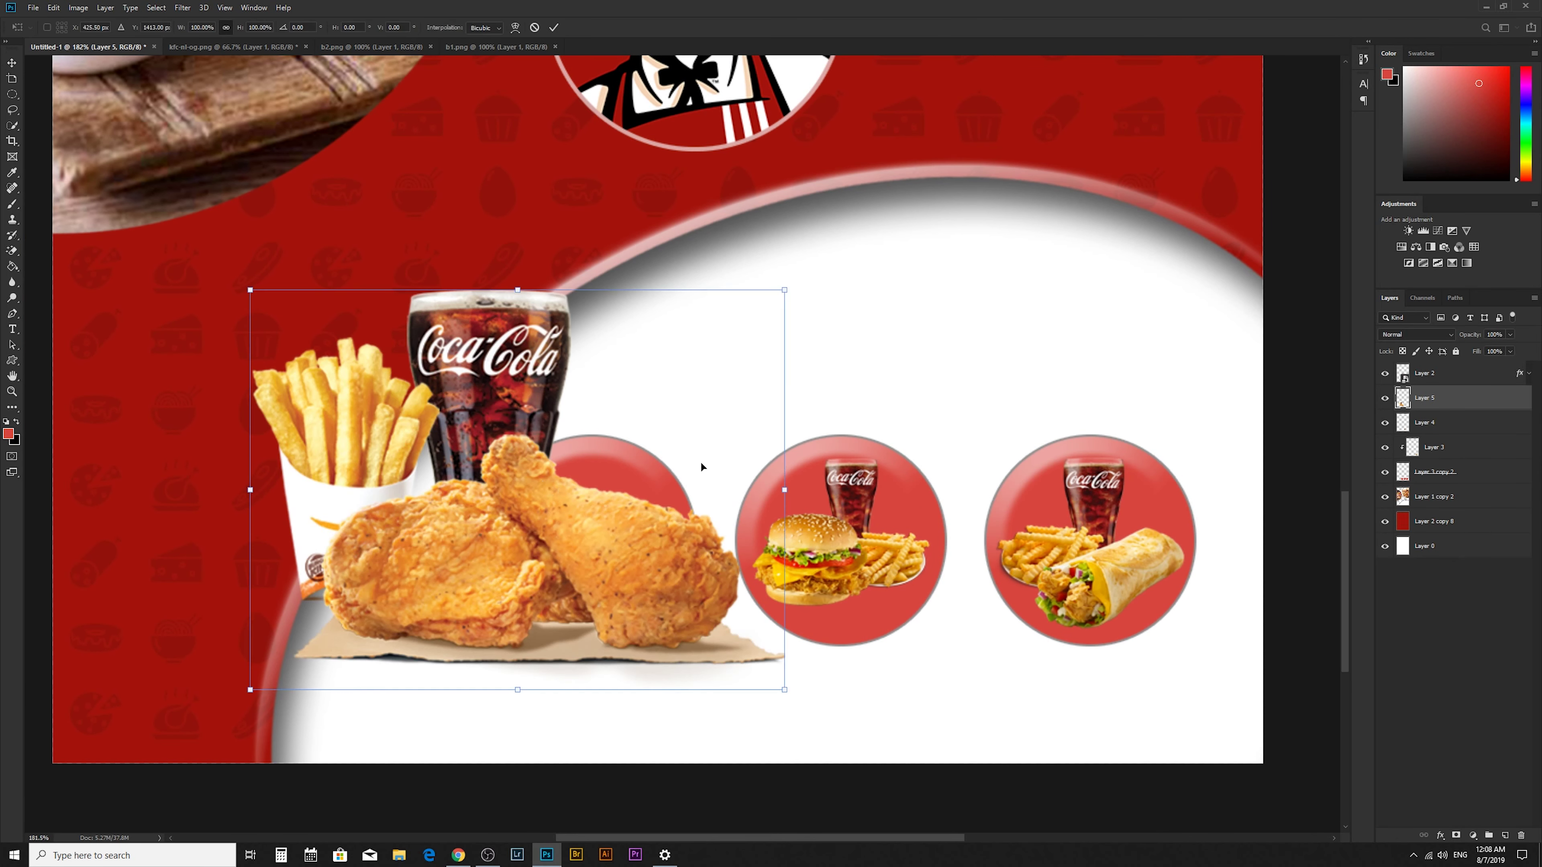
{"action": "mouse_move", "coordinate": [786, 285]}
{"action": "left_mouse_down"}
{"action": "mouse_move", "coordinate": [571, 450]}
{"action": "mouse_move", "coordinate": [744, 438]}
{"action": "mouse_move", "coordinate": [705, 430]}
{"action": "mouse_move", "coordinate": [653, 471]}
{"action": "left_mouse_up"}
{"action": "key", "text": "Return"}
{"action": "key", "text": "z"}
{"action": "left_click", "coordinate": [843, 508], "text": "alt"}
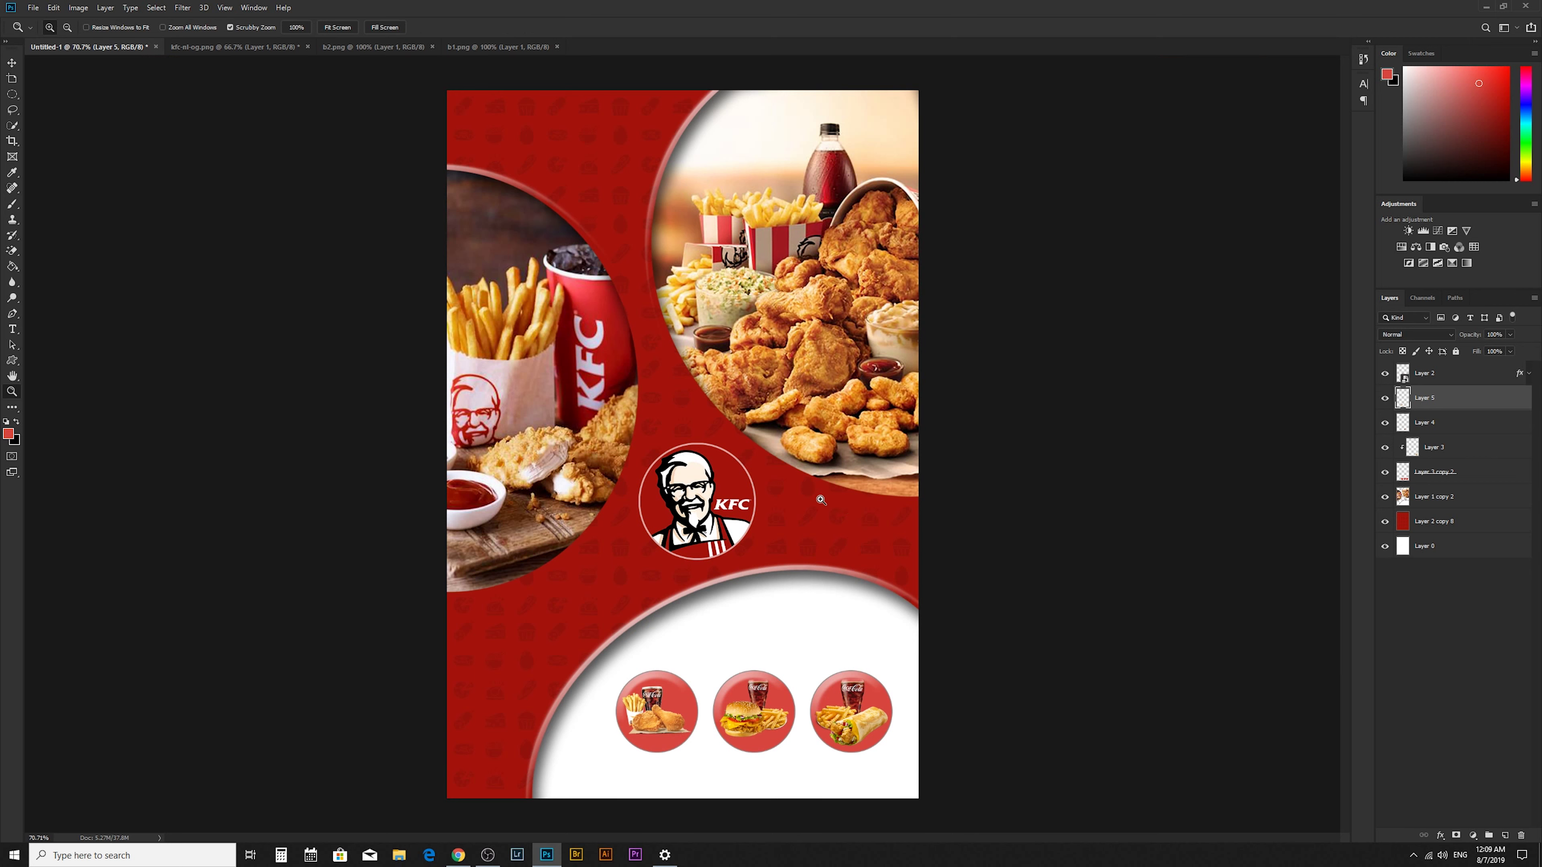
- Merge the buttons and food photos into one layer and nudge it up slightly
{"action": "left_click", "coordinate": [1505, 474], "text": "shift"}
{"action": "right_click", "coordinate": [1505, 474]}
{"action": "left_click", "coordinate": [1435, 694]}
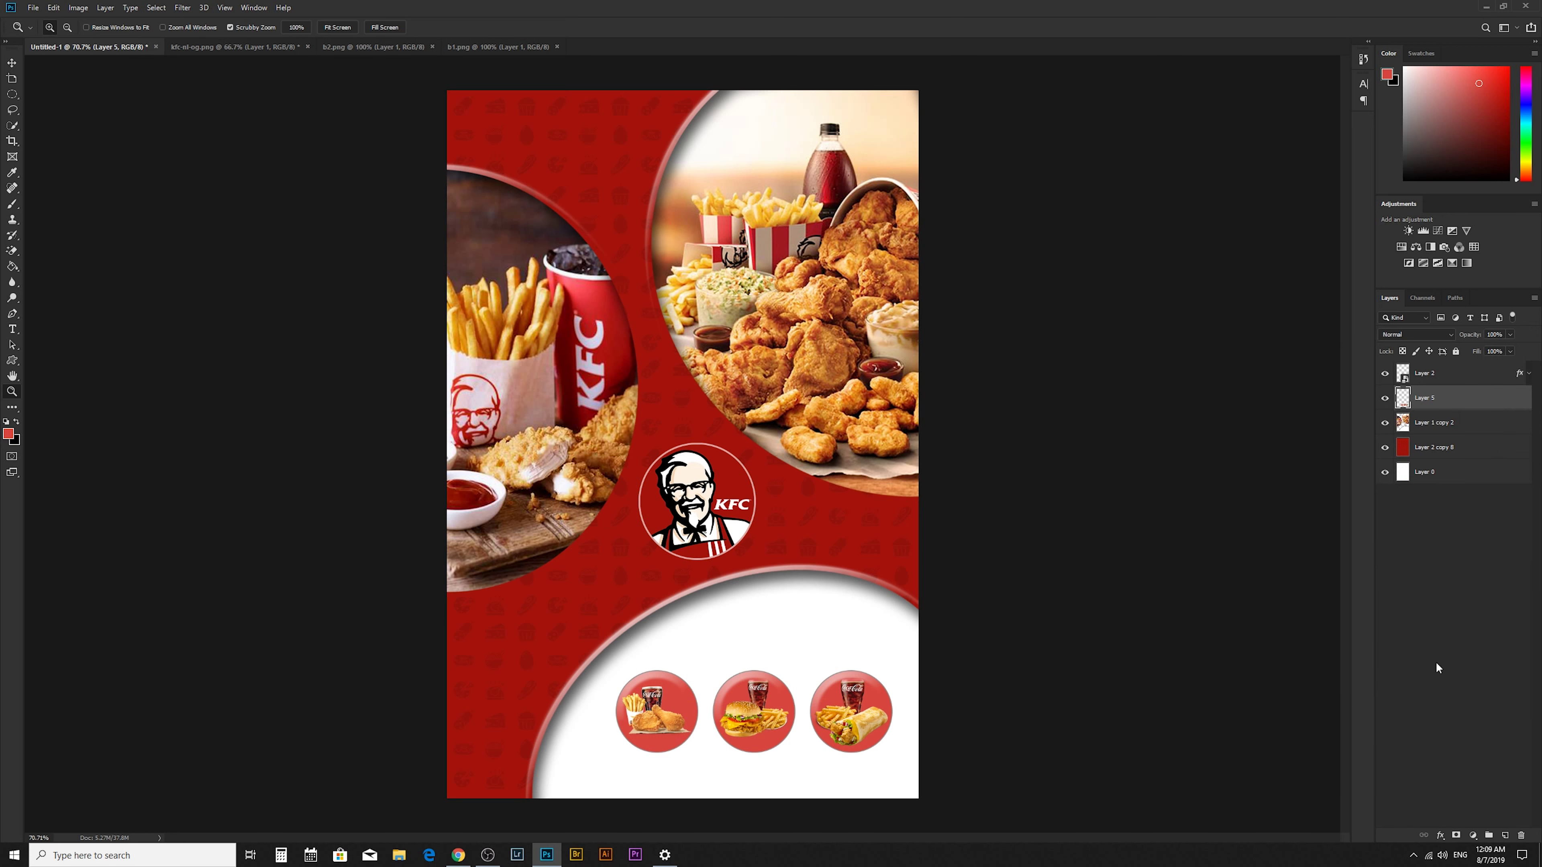
{"action": "left_click", "coordinate": [779, 721]}
{"action": "left_click", "coordinate": [780, 721]}
{"action": "key", "text": "v"}
{"action": "key", "text": "Up"}
{"action": "key", "text": "Up"}
{"action": "key", "text": "Up"}
{"action": "key", "text": "Up"}
{"action": "key", "text": "Up"}
{"action": "key", "text": "Up"}
{"action": "key", "text": "Up"}
{"action": "key", "text": "Up"}
{"action": "key", "text": "Up"}
{"action": "key", "text": "Right"}
{"action": "key", "text": "Right"}
{"action": "key", "text": "Right"}
{"action": "key", "text": "Up"}
{"action": "key", "text": "Up"}
{"action": "key", "text": "Up"}
{"action": "key", "text": "Up"}
{"action": "key", "text": "Up"}
{"action": "key", "text": "Up"}
{"action": "key", "text": "Up"}
{"action": "key", "text": "Right"}
{"action": "key", "text": "Right"}
{"action": "key", "text": "Up"}
{"action": "key", "text": "Up"}
{"action": "key", "text": "Up"}
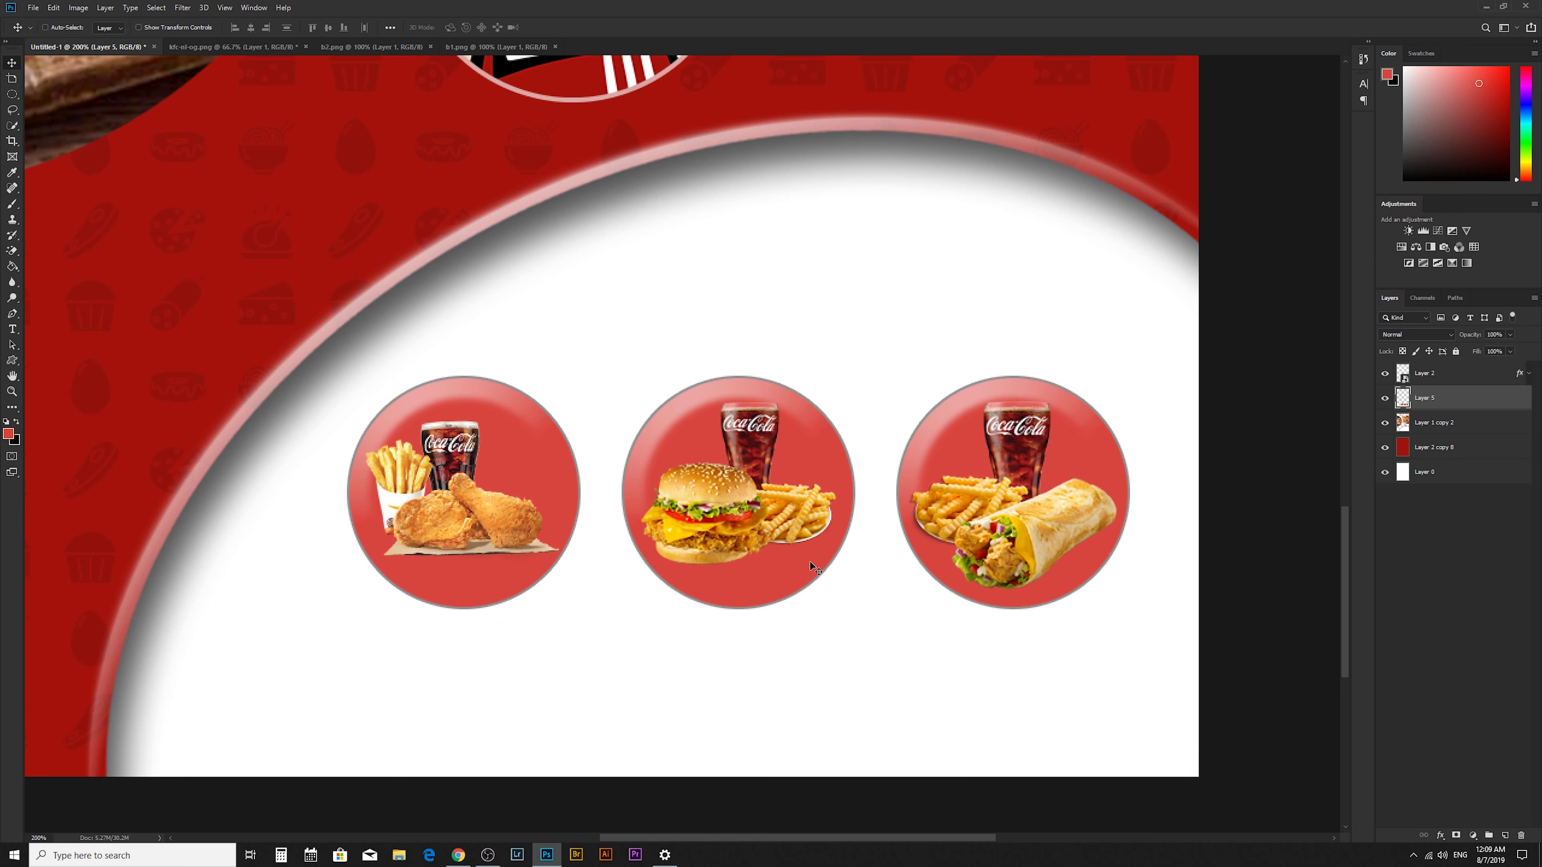
- Duplicate the button row, flip it vertically, and move the copy beneath the originals
{"action": "key", "text": "ctrl+j"}
{"action": "key", "text": "ctrl+t"}
{"action": "right_click", "coordinate": [758, 543]}
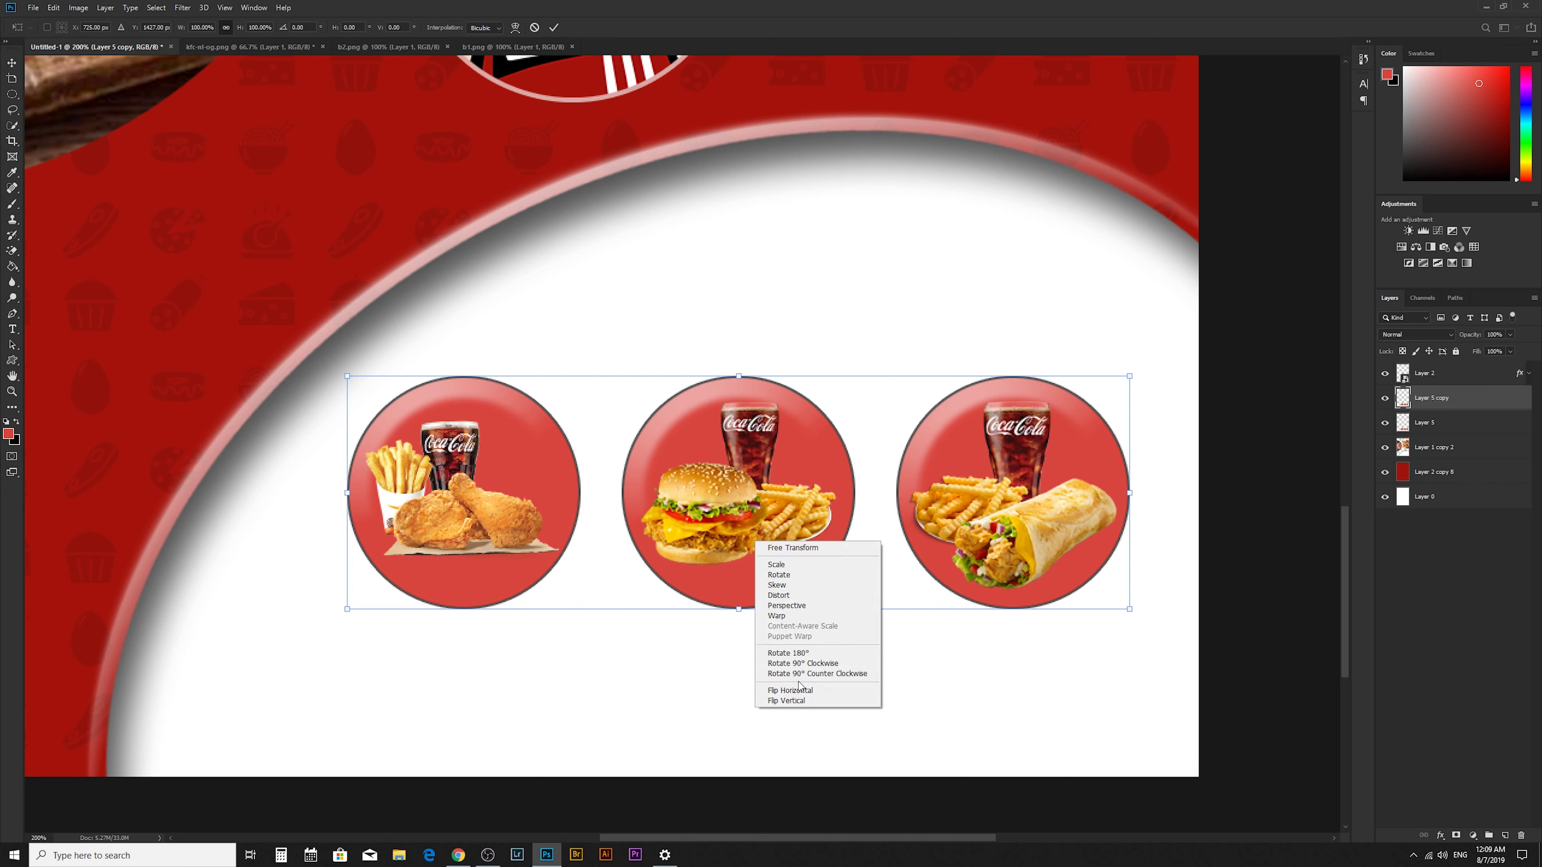
{"action": "left_click", "coordinate": [786, 700]}
{"action": "key", "text": "Return"}
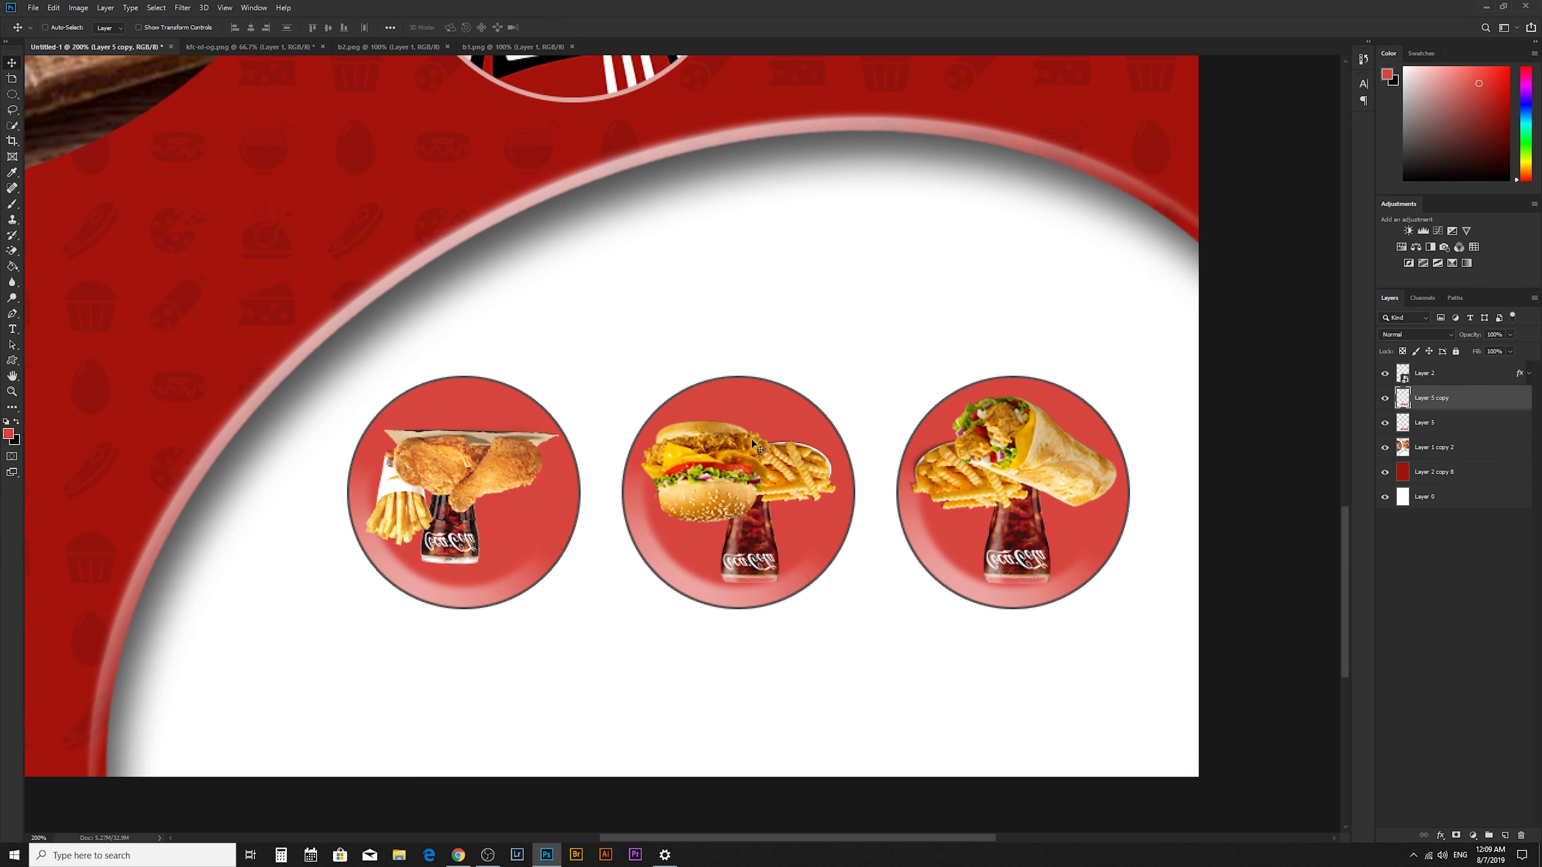
{"action": "left_click_drag", "start_coordinate": [751, 438], "coordinate": [753, 673]}
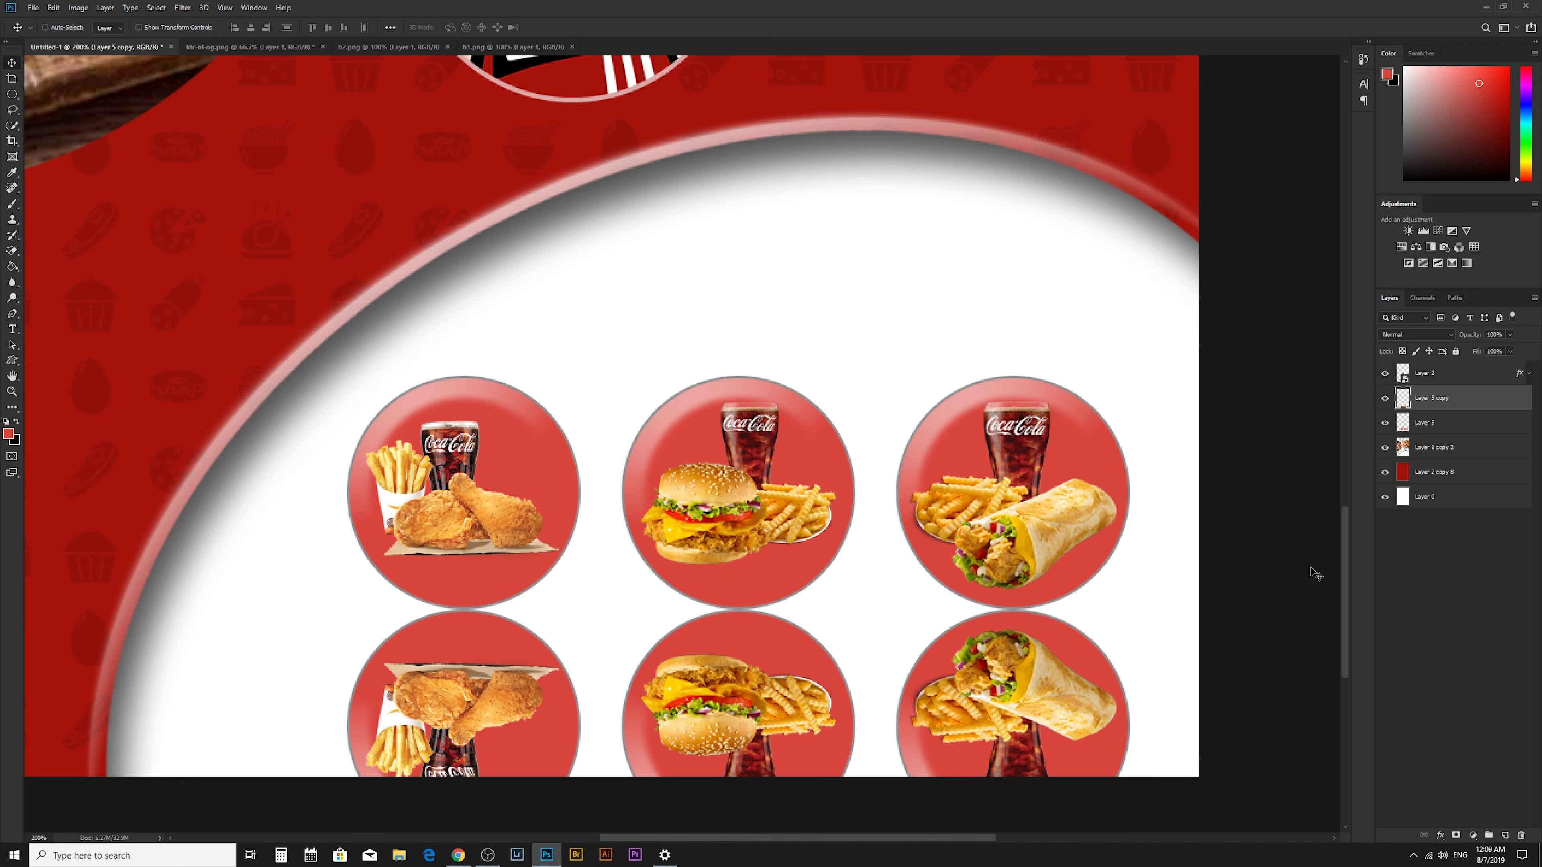
- Mask the reflected circles layer with a gradient so it fades out toward the bottom
{"action": "left_click", "coordinate": [1456, 835]}
{"action": "left_click", "coordinate": [1384, 398]}
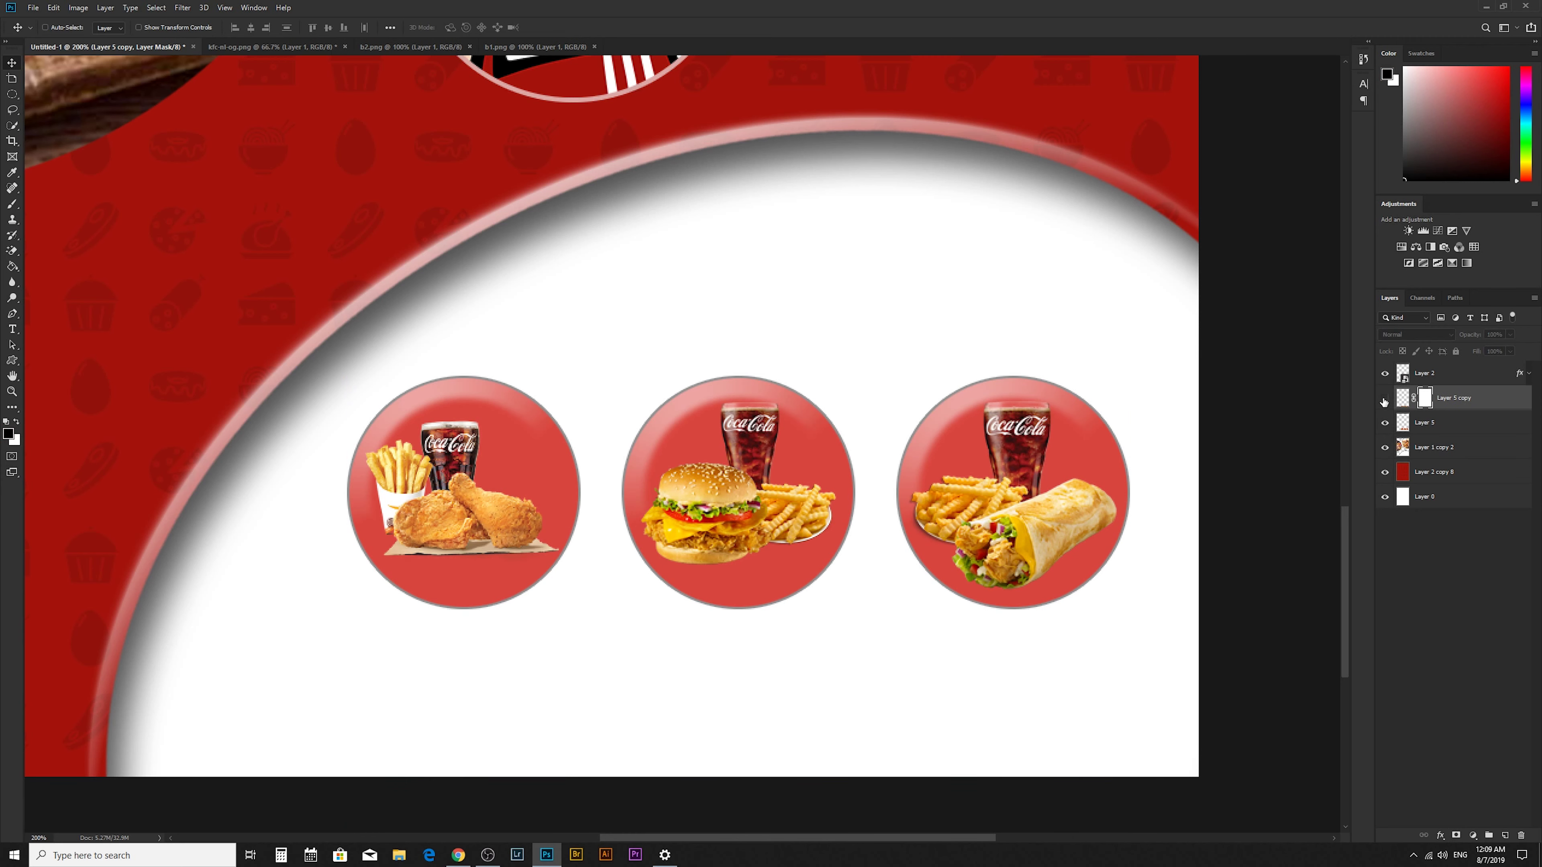
{"action": "left_click", "coordinate": [12, 267]}
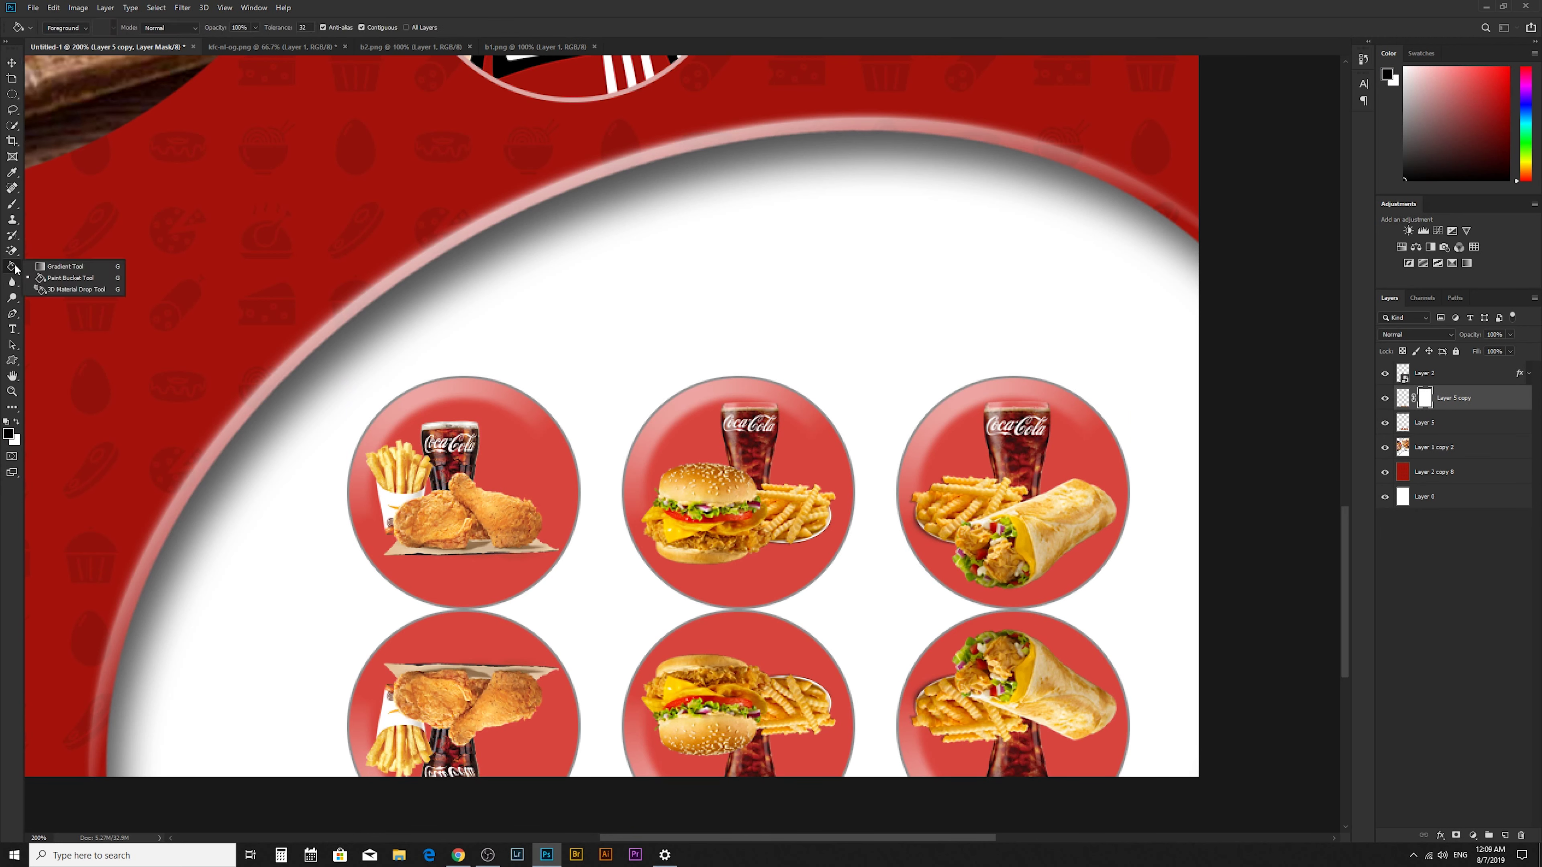
{"action": "left_click", "coordinate": [50, 268]}
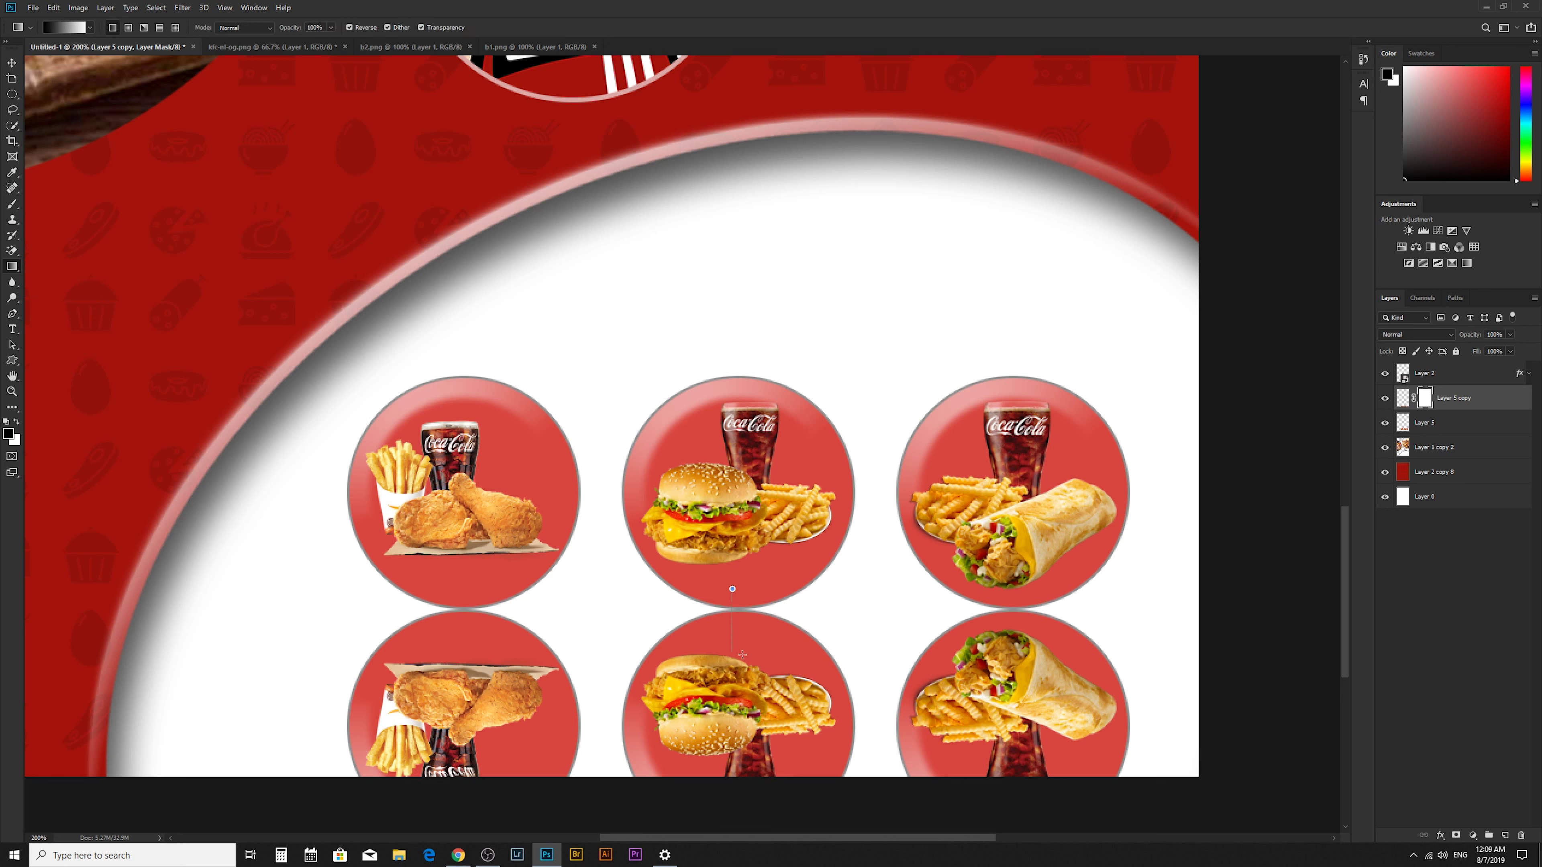
{"action": "left_click_drag", "start_coordinate": [741, 655], "coordinate": [739, 698]}
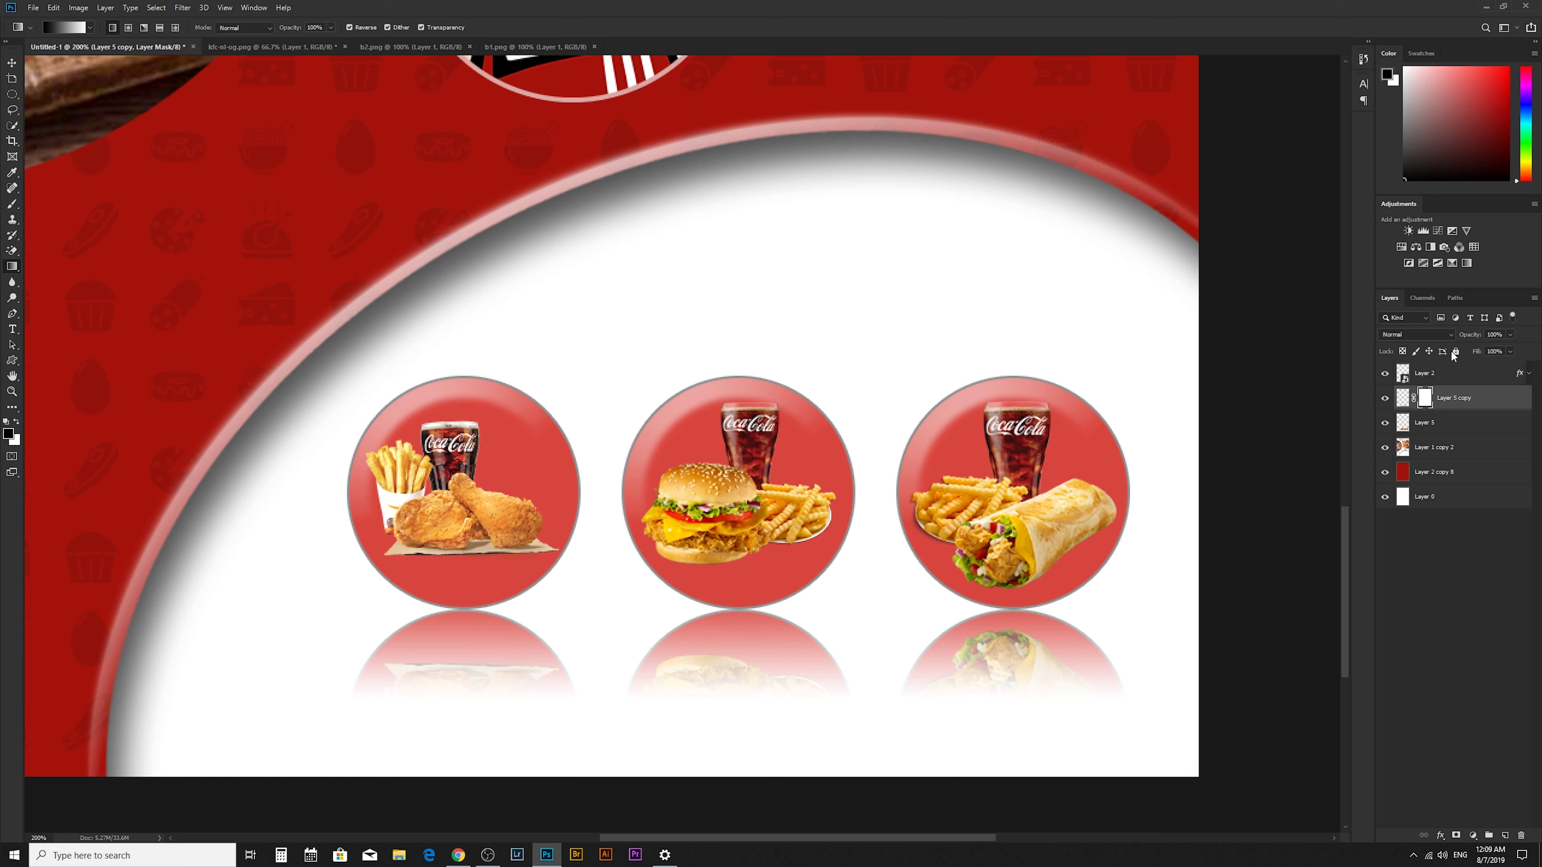
- Move the button row and its reflection together slightly lower on the poster
{"action": "key", "text": "v"}
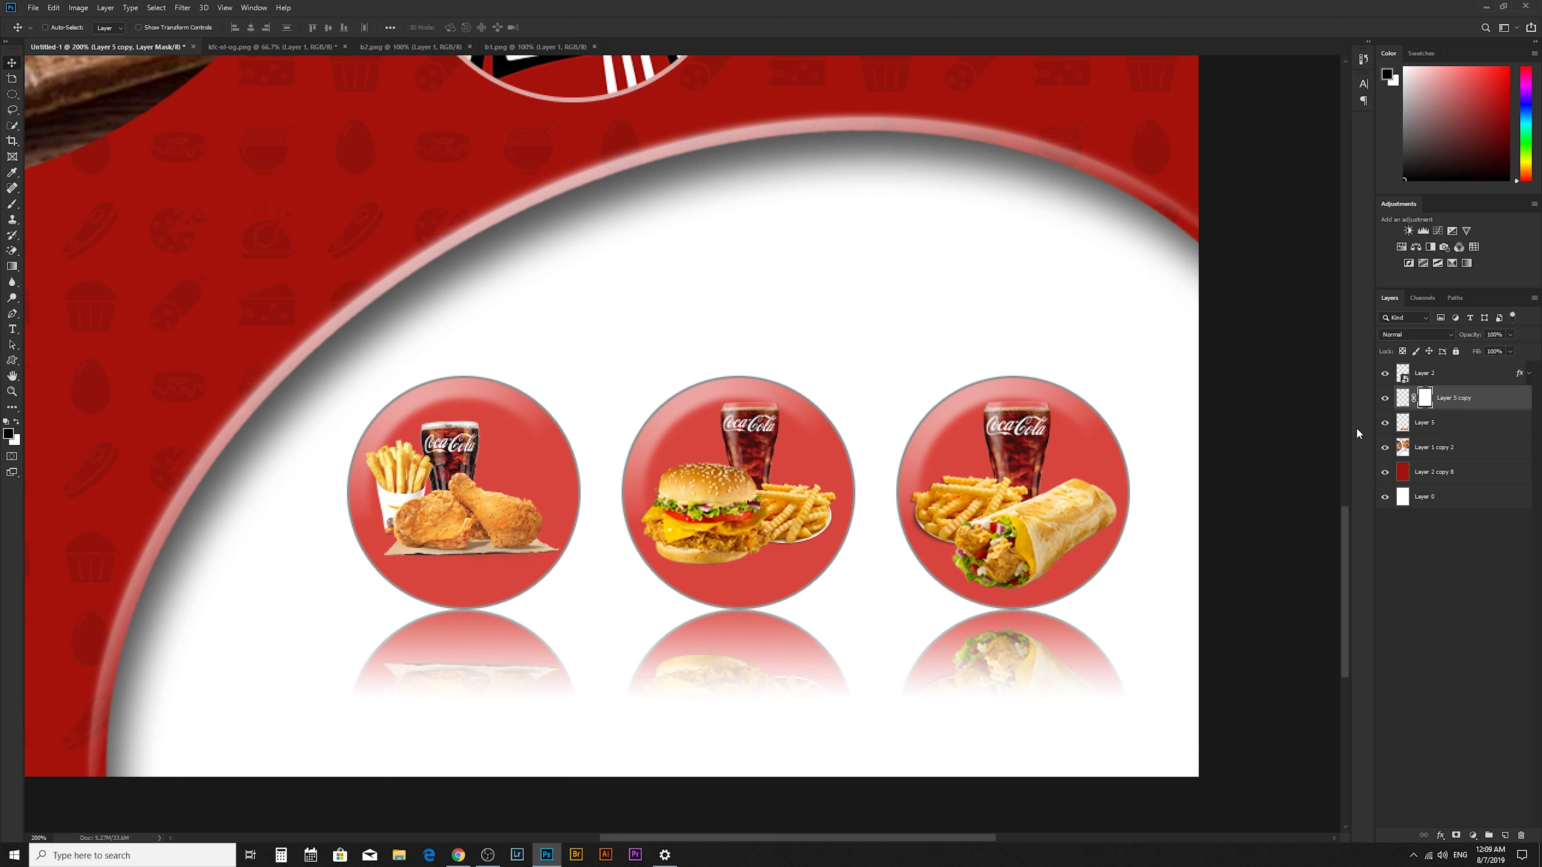
{"action": "left_click", "coordinate": [1489, 425], "text": "shift"}
{"action": "mouse_move", "coordinate": [859, 437]}
{"action": "left_mouse_down"}
{"action": "mouse_move", "coordinate": [857, 459]}
{"action": "mouse_move", "coordinate": [698, 429]}
{"action": "left_mouse_up"}
{"action": "key", "text": "z"}
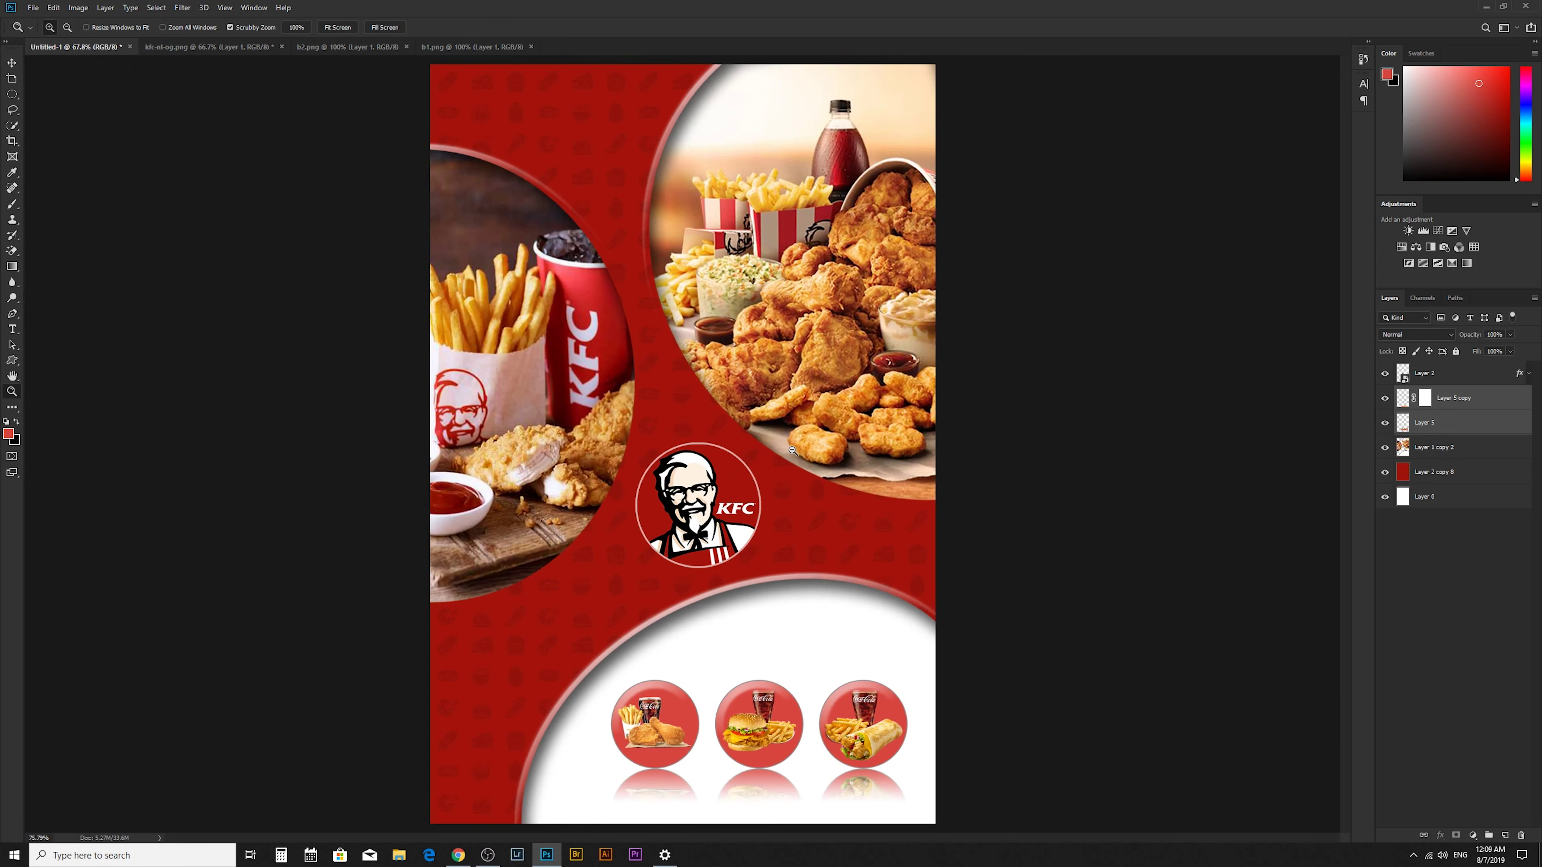
{"action": "left_click_drag", "start_coordinate": [779, 553], "coordinate": [842, 356]}
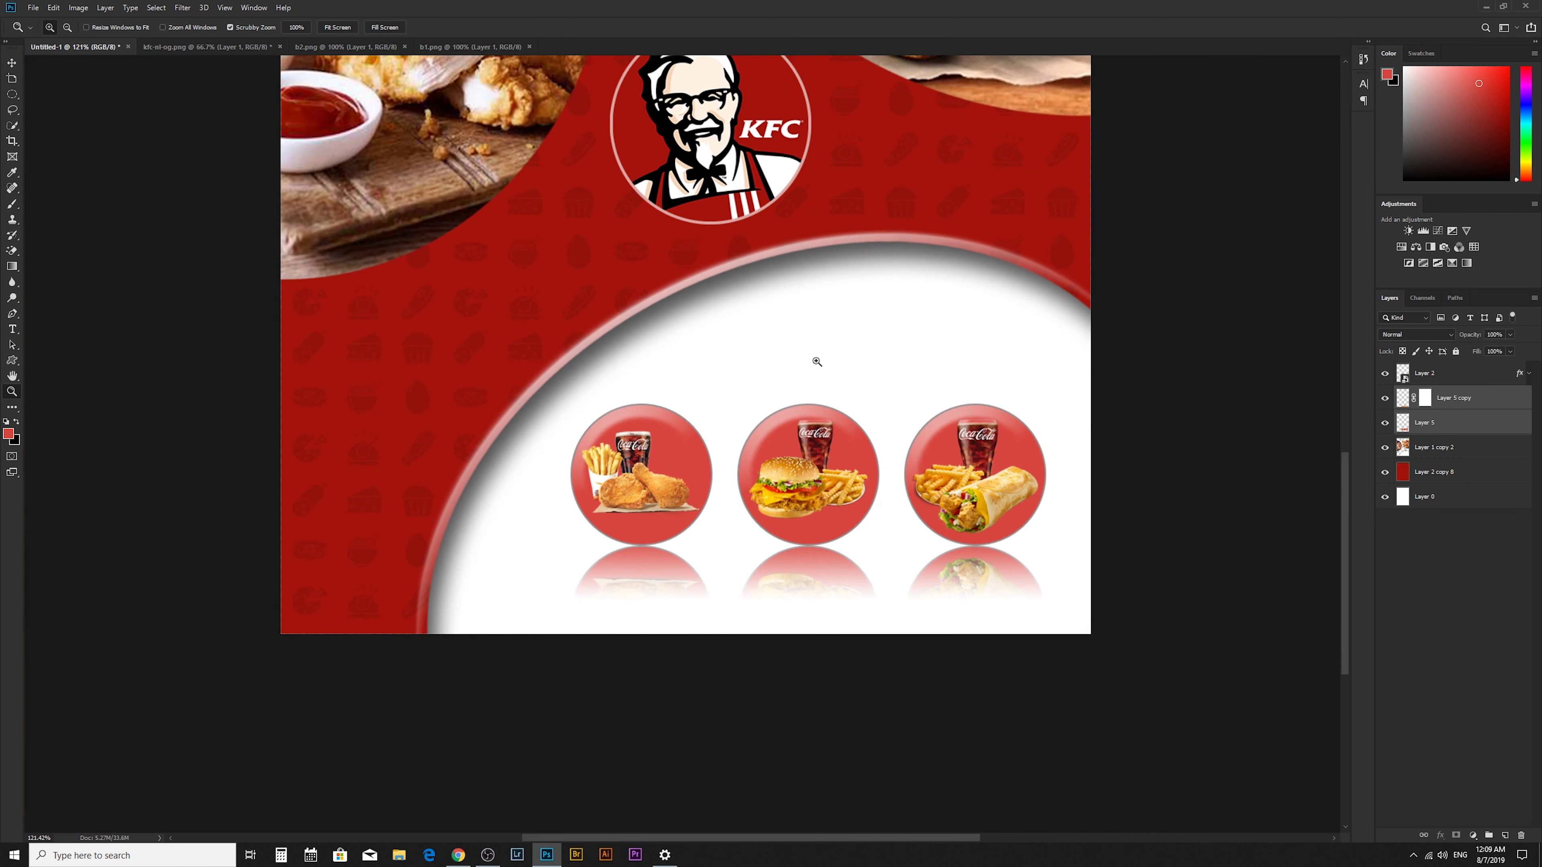
{"action": "left_click_drag", "start_coordinate": [817, 361], "coordinate": [810, 410]}
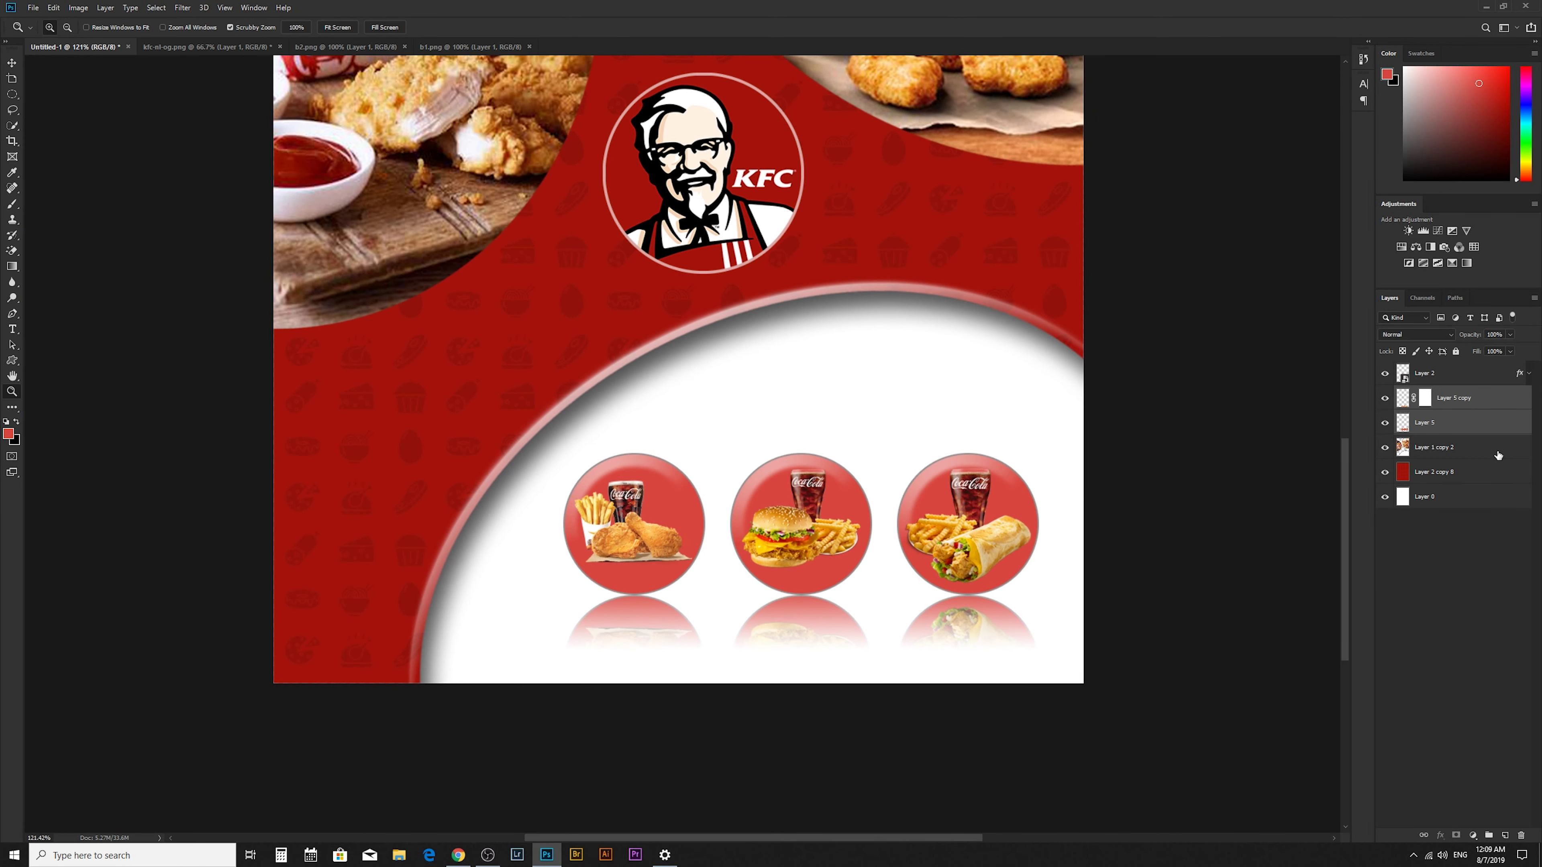
{"action": "left_click", "coordinate": [1496, 448]}
{"action": "left_click", "coordinate": [1384, 448]}
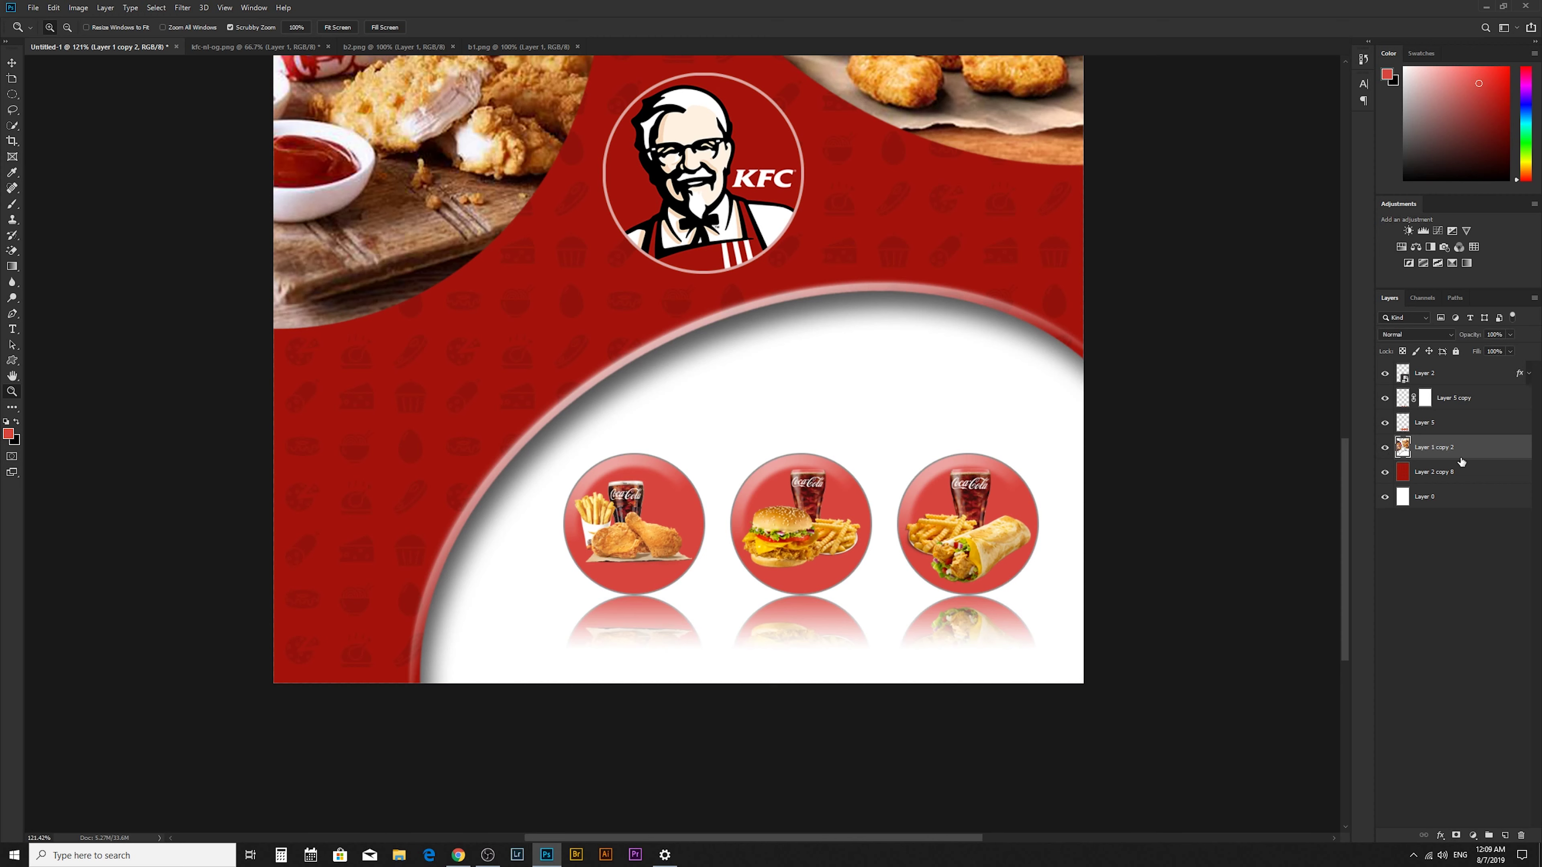
{"action": "scroll", "coordinate": [810, 325], "scroll_direction": "down", "scroll_amount": 1}
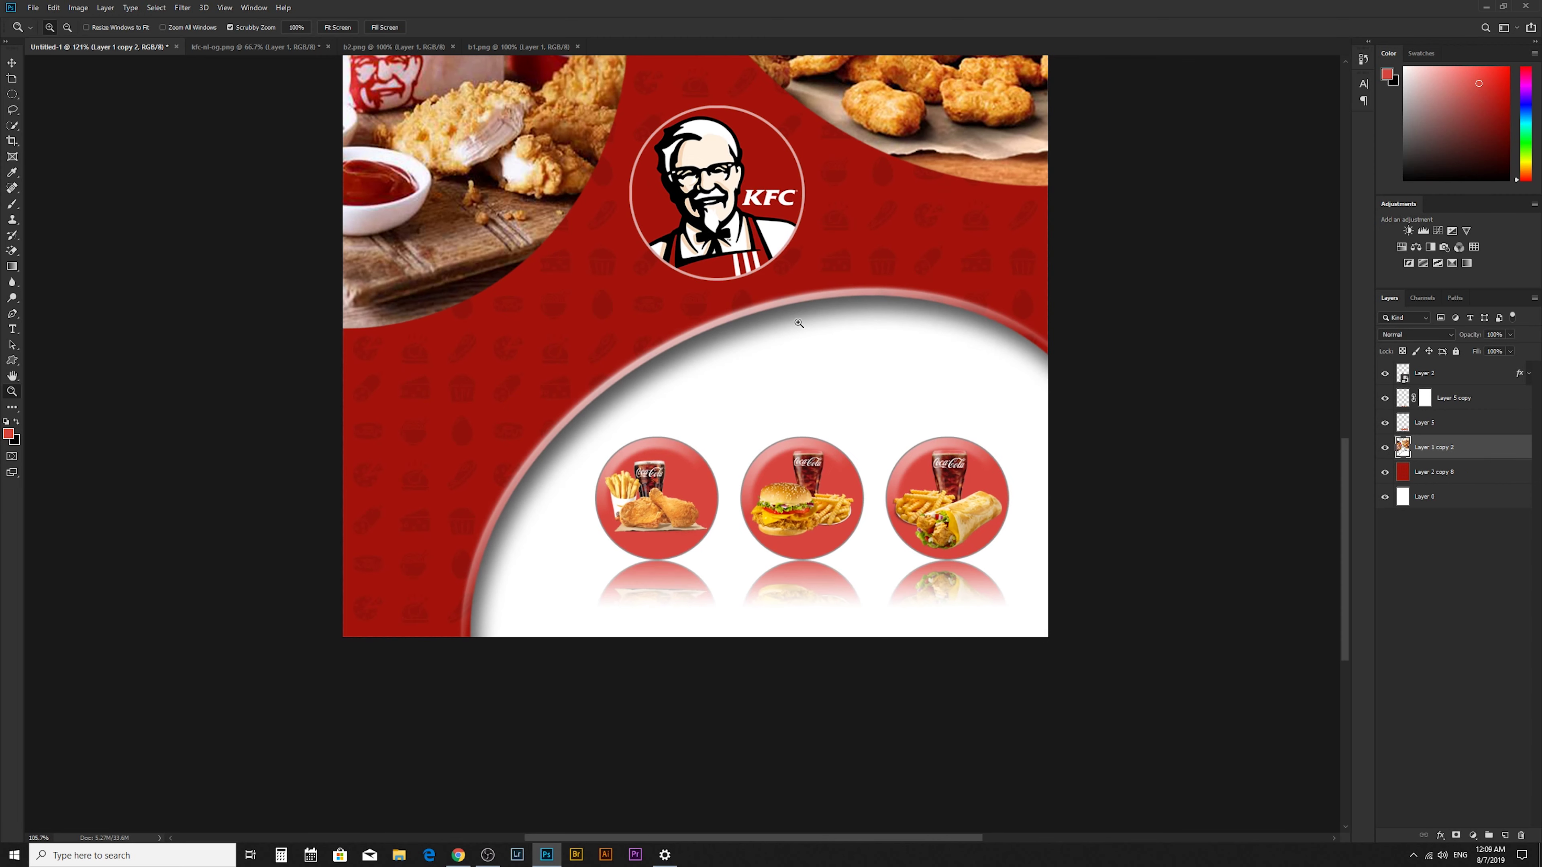
{"action": "left_click", "coordinate": [33, 7]}
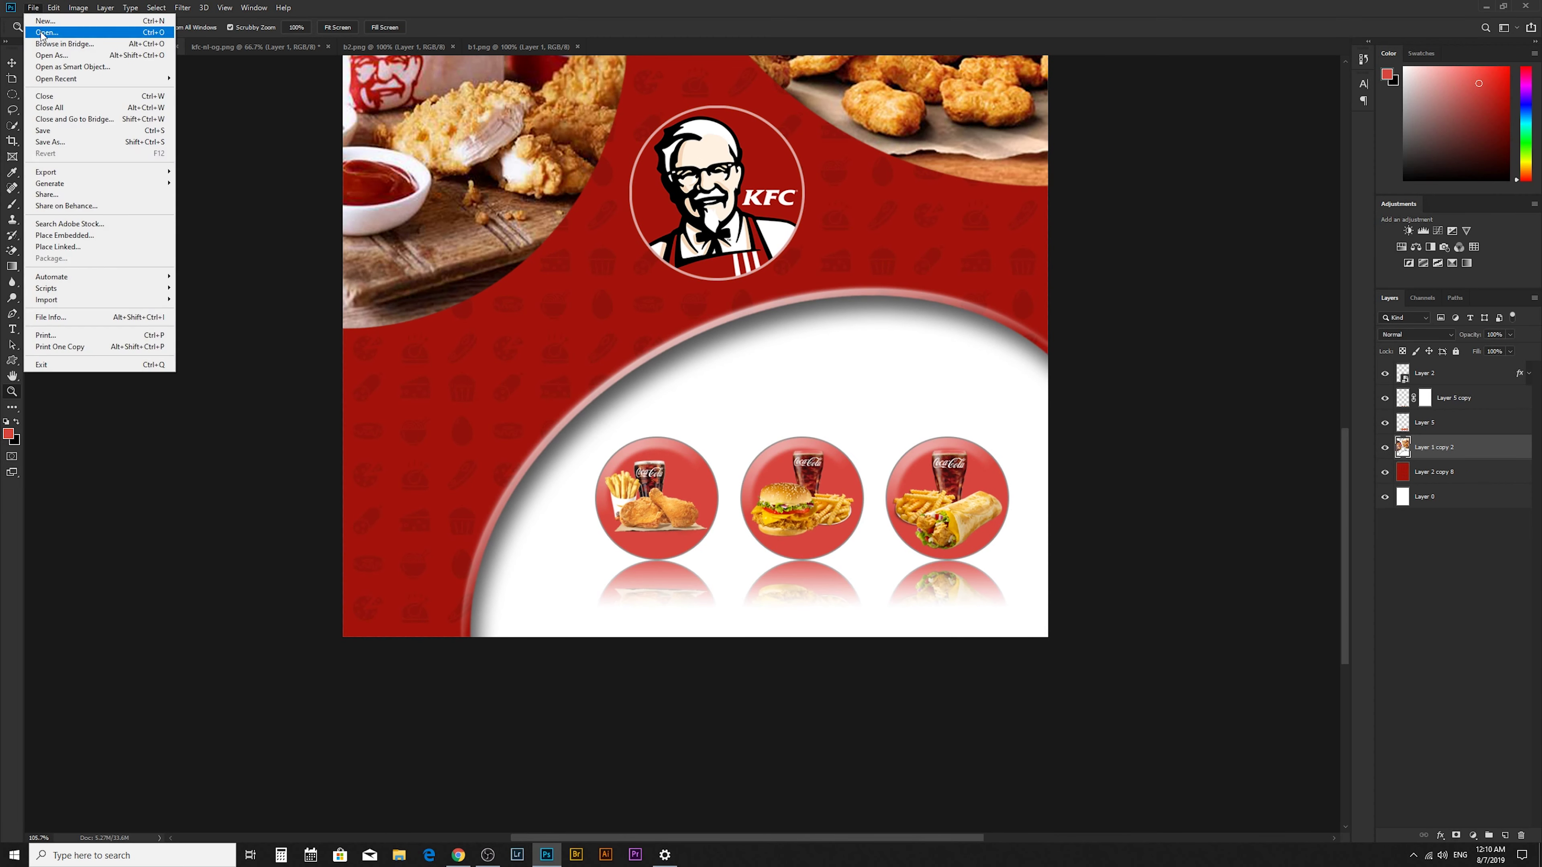
- Open KFC_kupony_BOX_Newsweek and drag the photo into the Untitled-1 poster
{"action": "left_click", "coordinate": [49, 36]}
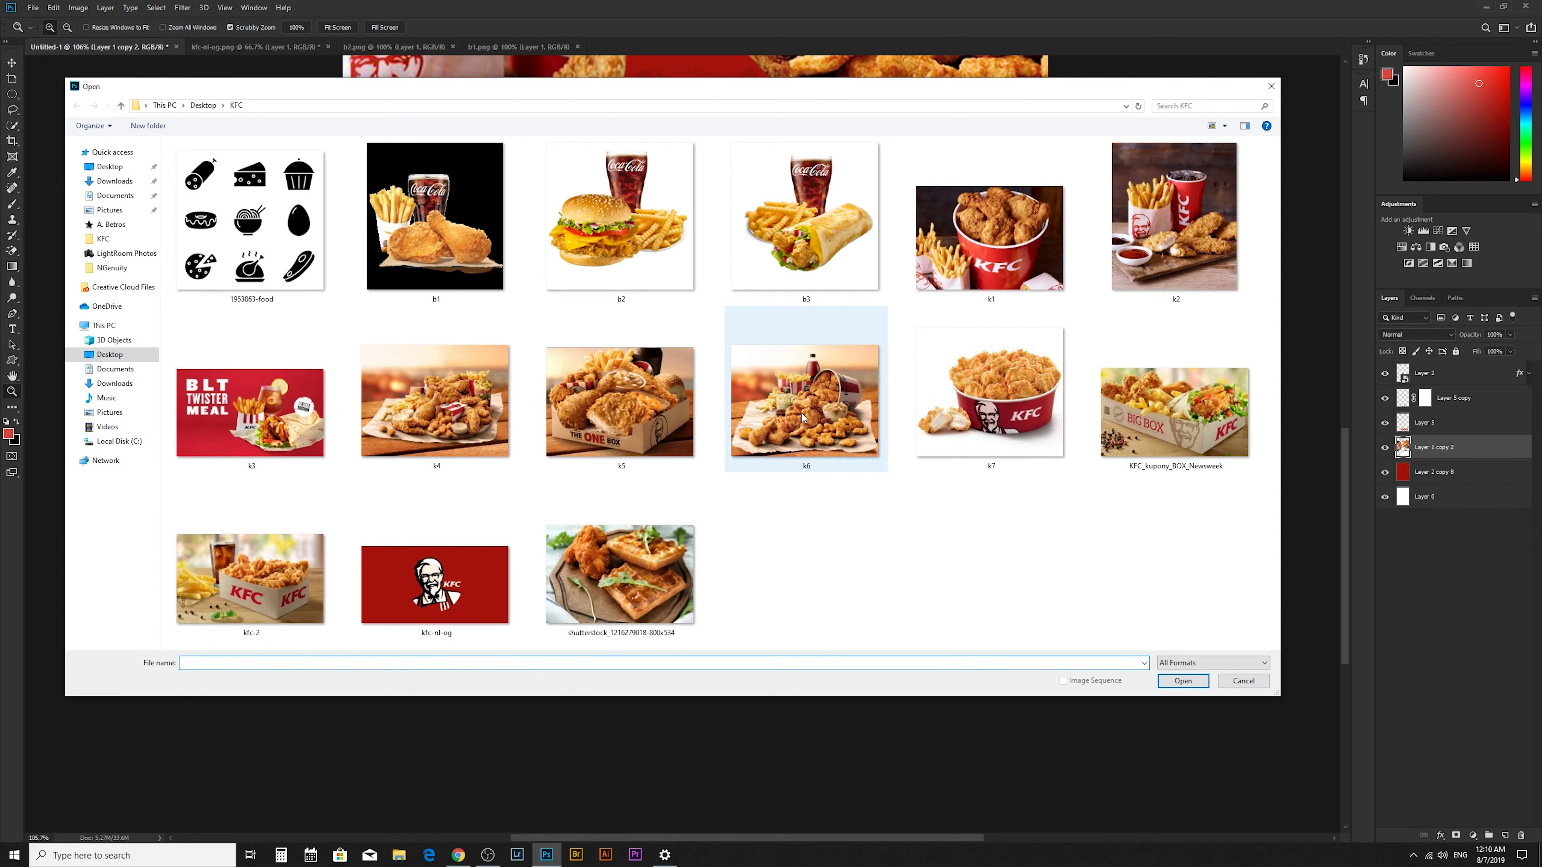
{"action": "double_click", "coordinate": [1166, 428]}
{"action": "key", "text": "v"}
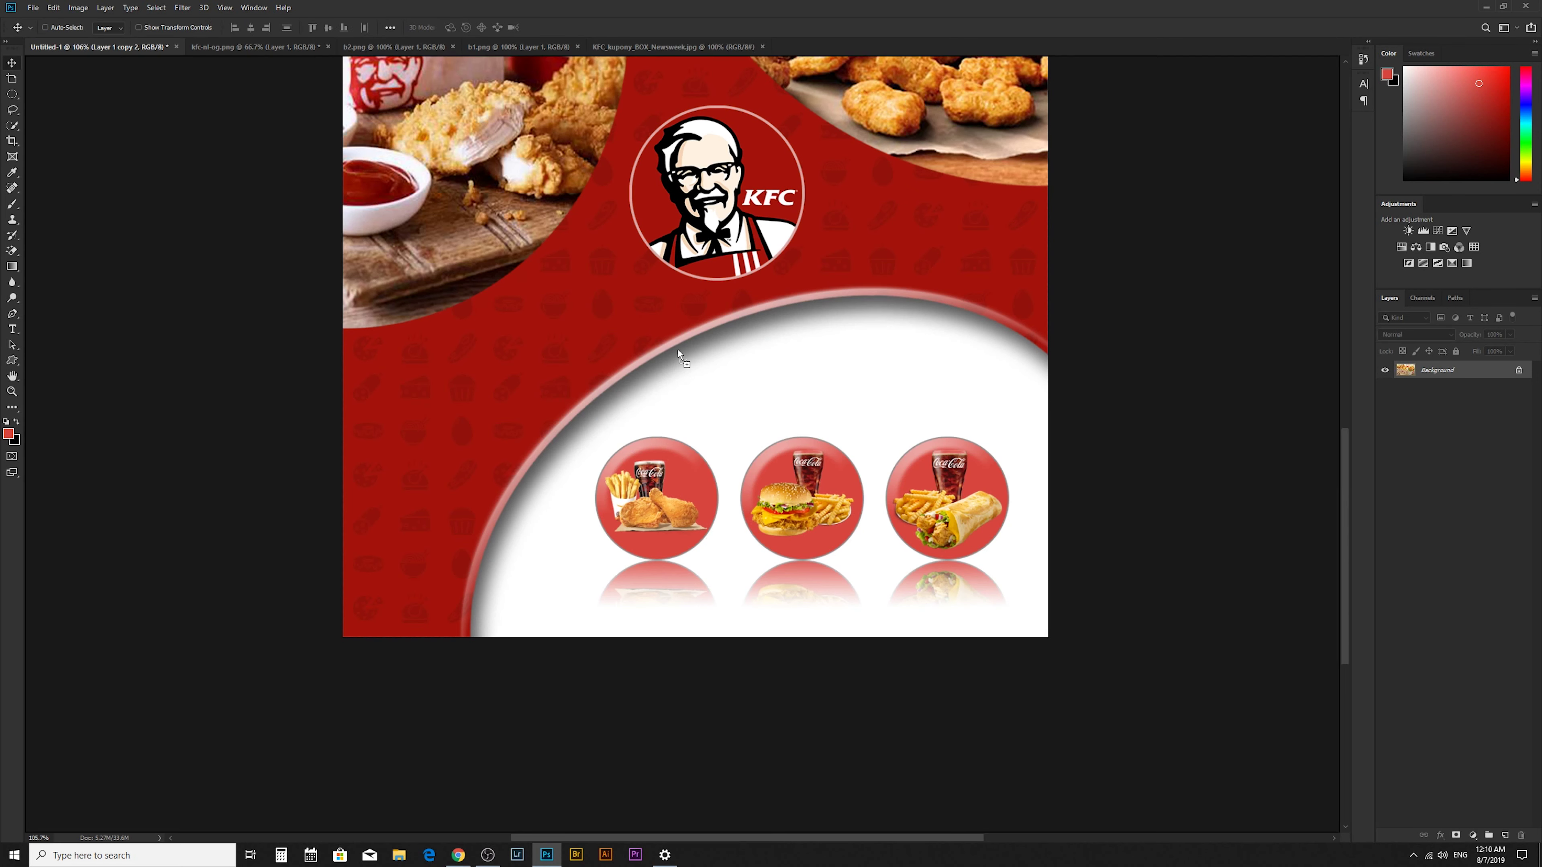
{"action": "mouse_move", "coordinate": [117, 57]}
{"action": "left_mouse_down"}
{"action": "mouse_move", "coordinate": [678, 347]}
{"action": "mouse_move", "coordinate": [830, 464]}
{"action": "left_mouse_up"}
- Scale the Big Box photo to about 140% and position it over the white bottom area
{"action": "key", "text": "ctrl+t"}
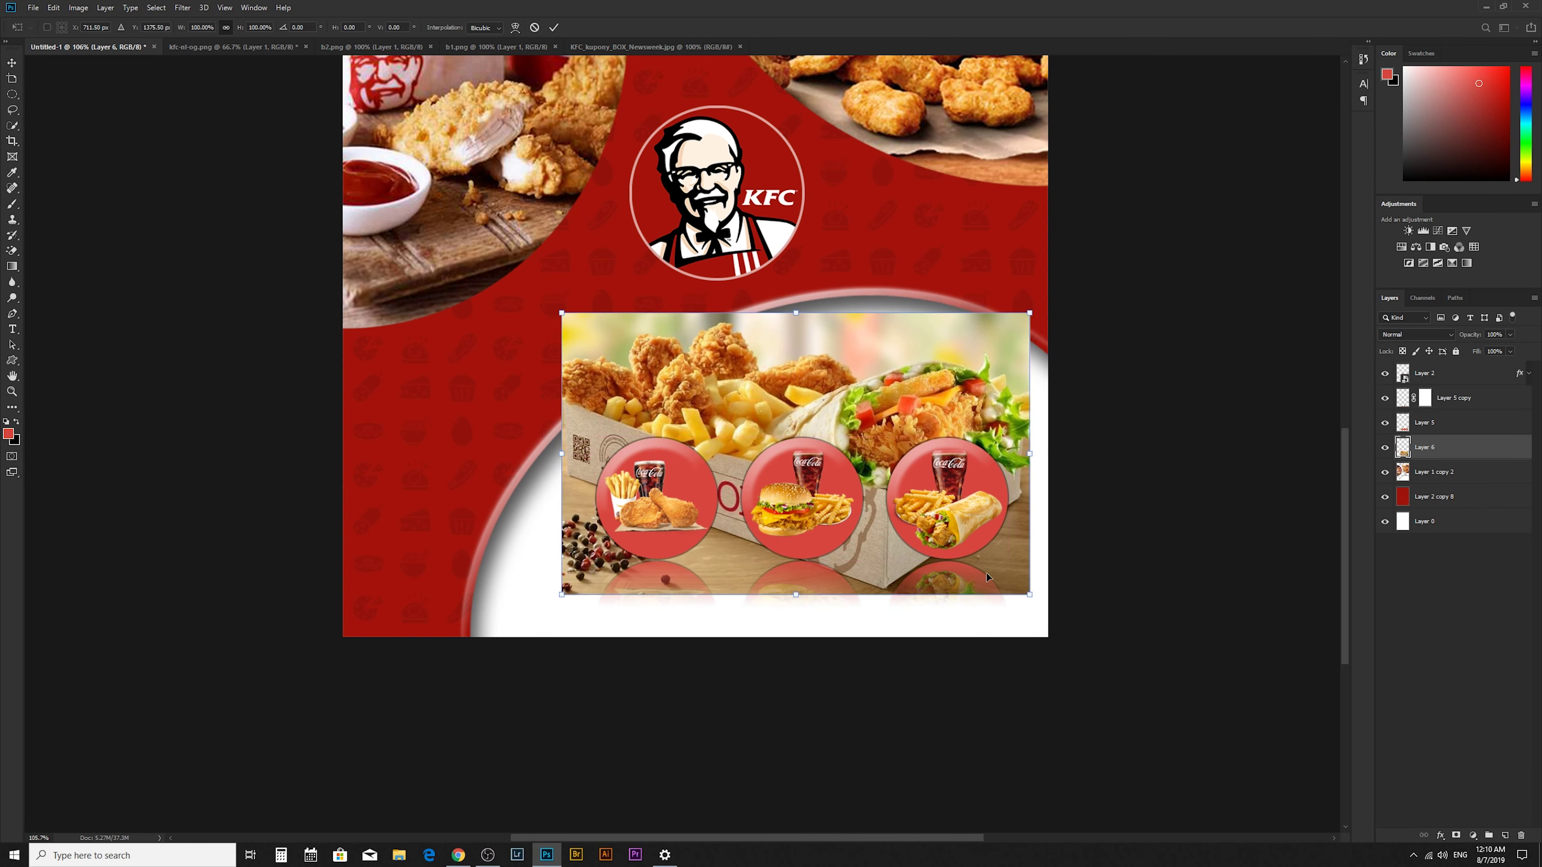
{"action": "left_click_drag", "start_coordinate": [1031, 594], "coordinate": [1152, 667]}
{"action": "left_click_drag", "start_coordinate": [1006, 605], "coordinate": [915, 578]}
{"action": "left_click_drag", "start_coordinate": [1060, 644], "coordinate": [1123, 683]}
{"action": "left_click_drag", "start_coordinate": [979, 600], "coordinate": [968, 601]}
{"action": "key", "text": "Return"}
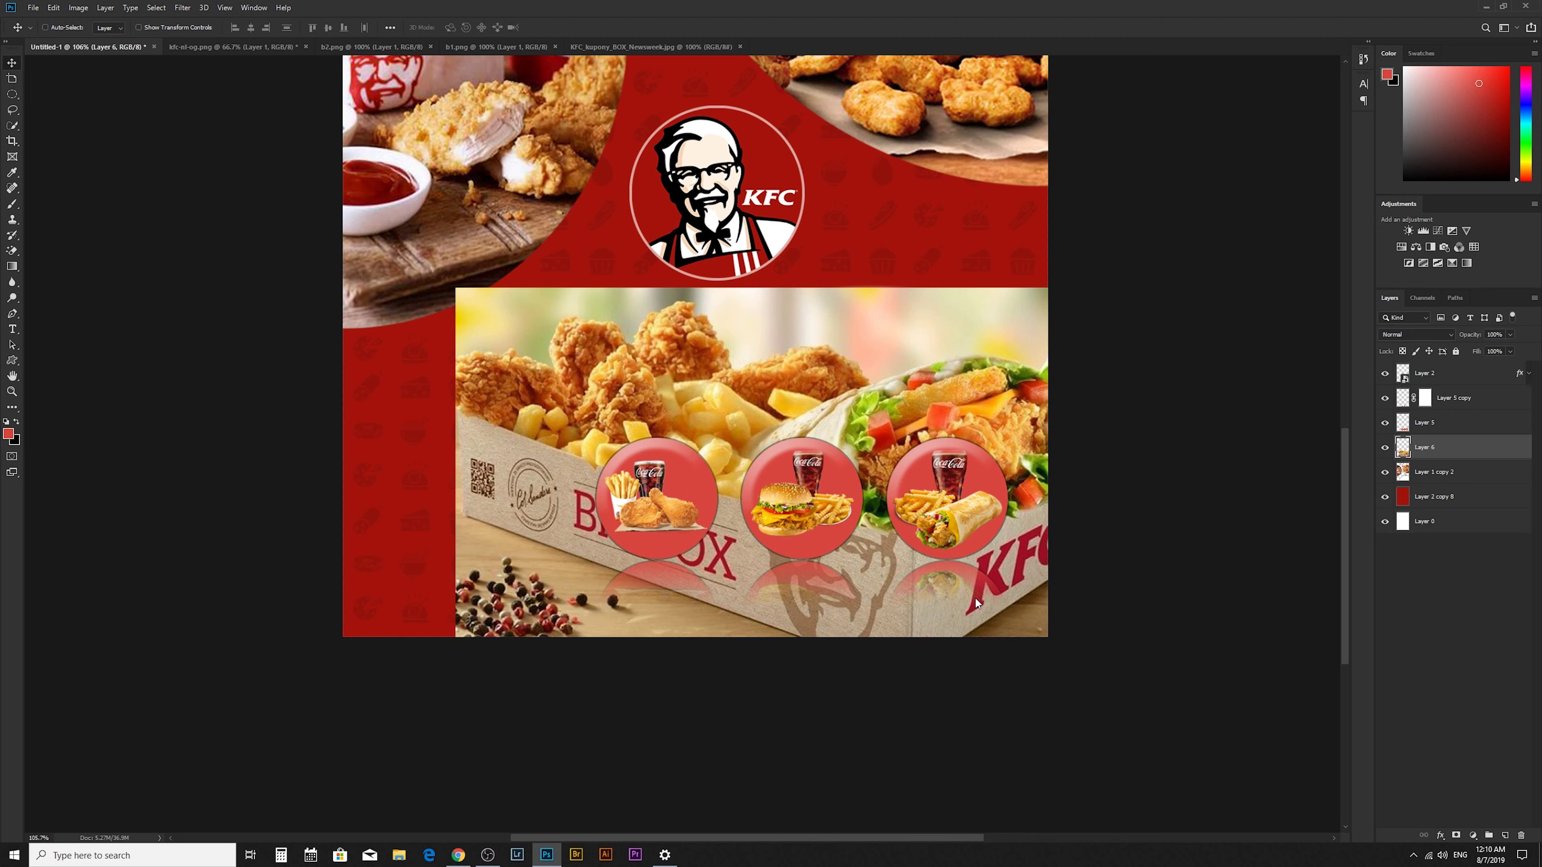
{"action": "left_click", "coordinate": [1440, 333]}
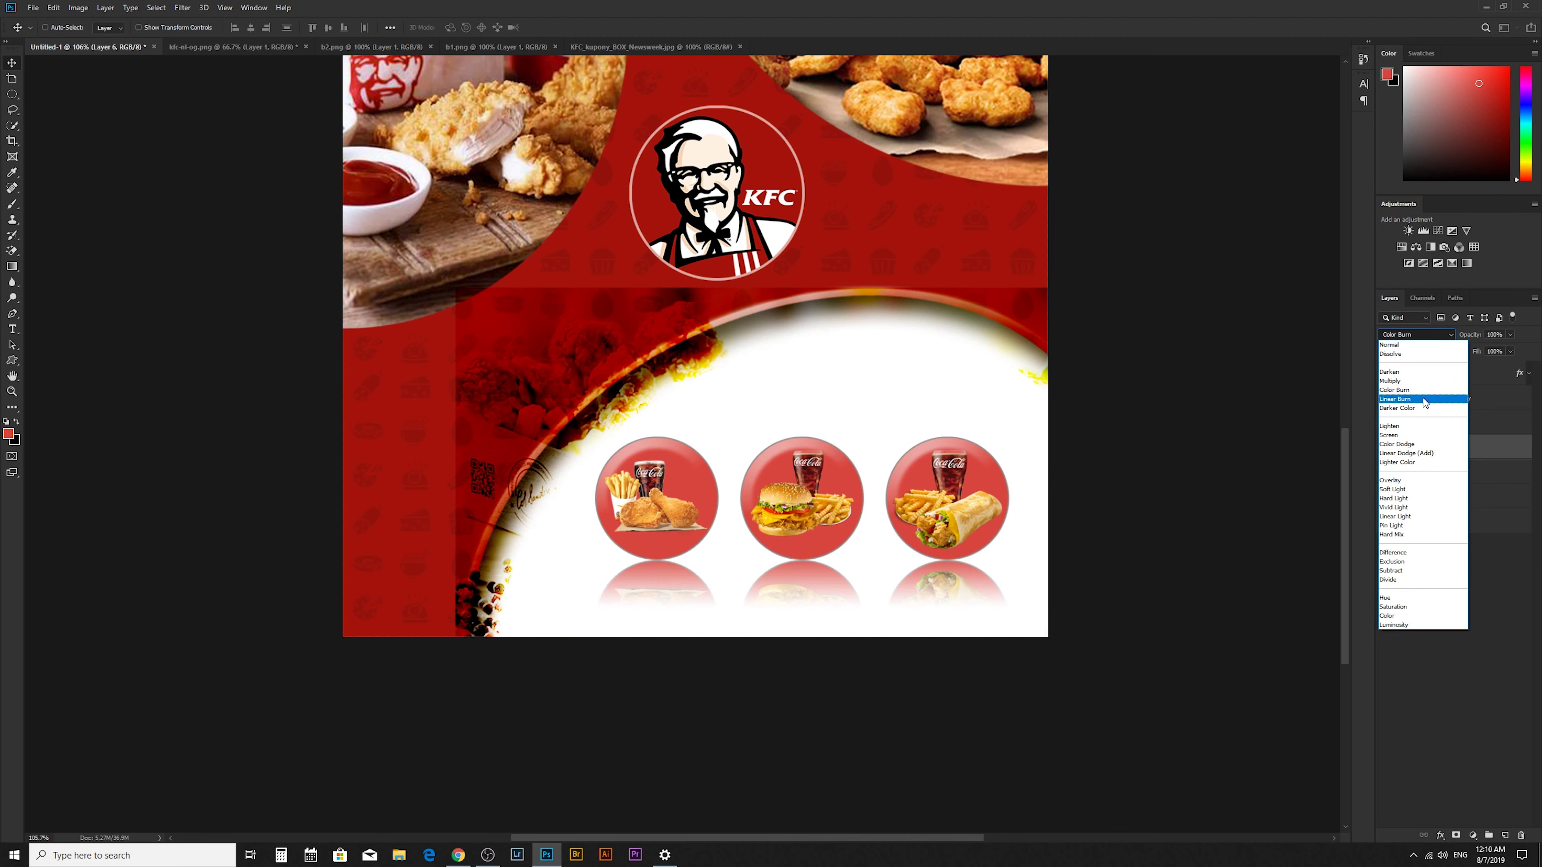
- Set Layer 6 to Multiply at reduced opacity and add a layer mask
{"action": "left_click", "coordinate": [1405, 382]}
{"action": "mouse_move", "coordinate": [1476, 336]}
{"action": "left_mouse_down"}
{"action": "mouse_move", "coordinate": [1463, 339]}
{"action": "mouse_move", "coordinate": [1472, 356]}
{"action": "mouse_move", "coordinate": [1466, 342]}
{"action": "left_mouse_up"}
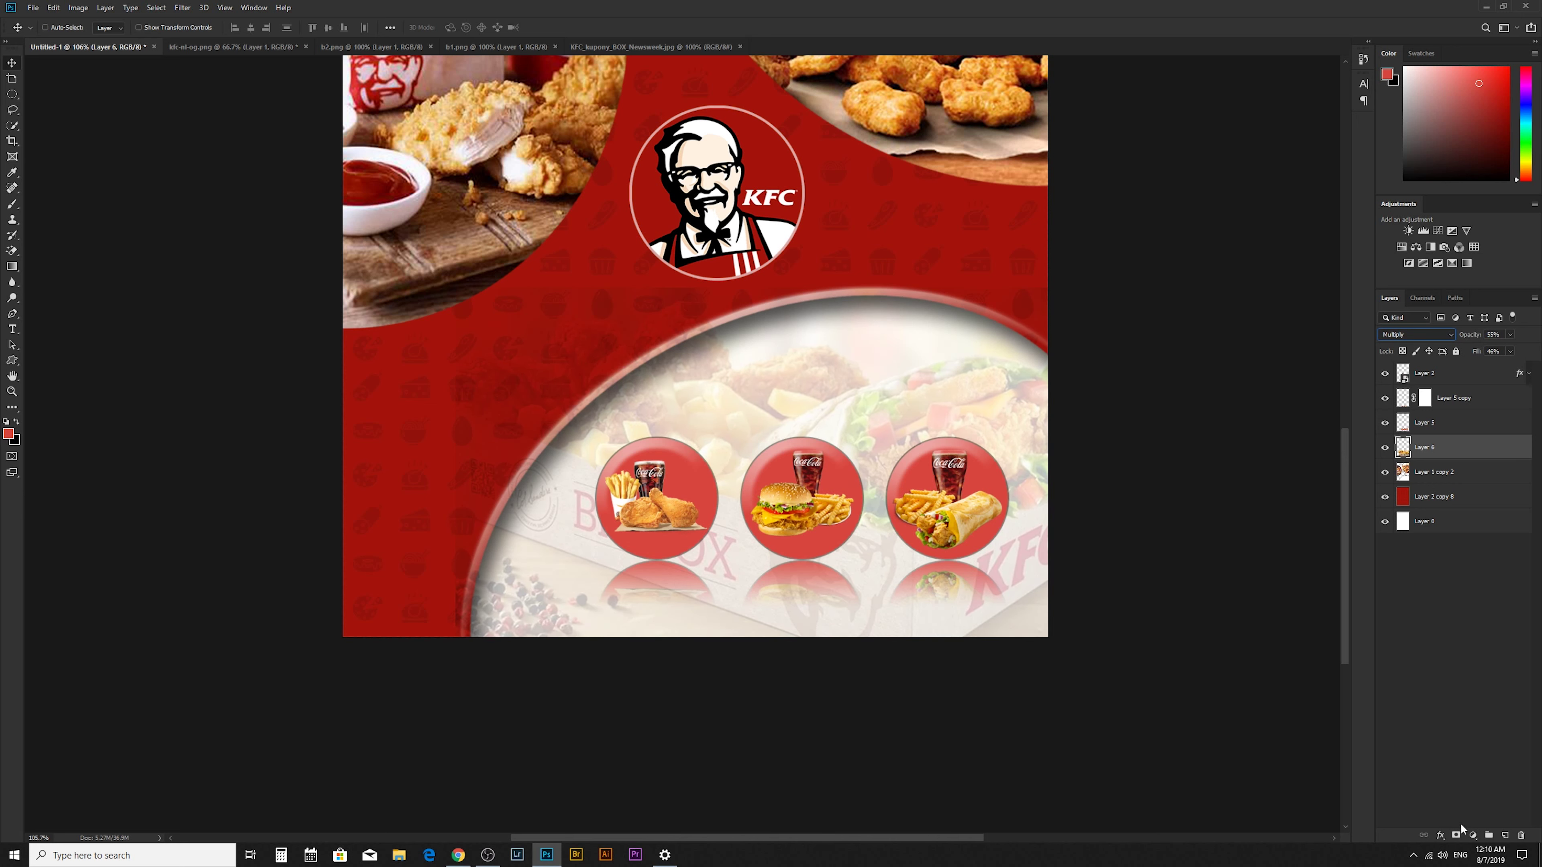
{"action": "left_click", "coordinate": [1457, 835]}
{"action": "key", "text": "b"}
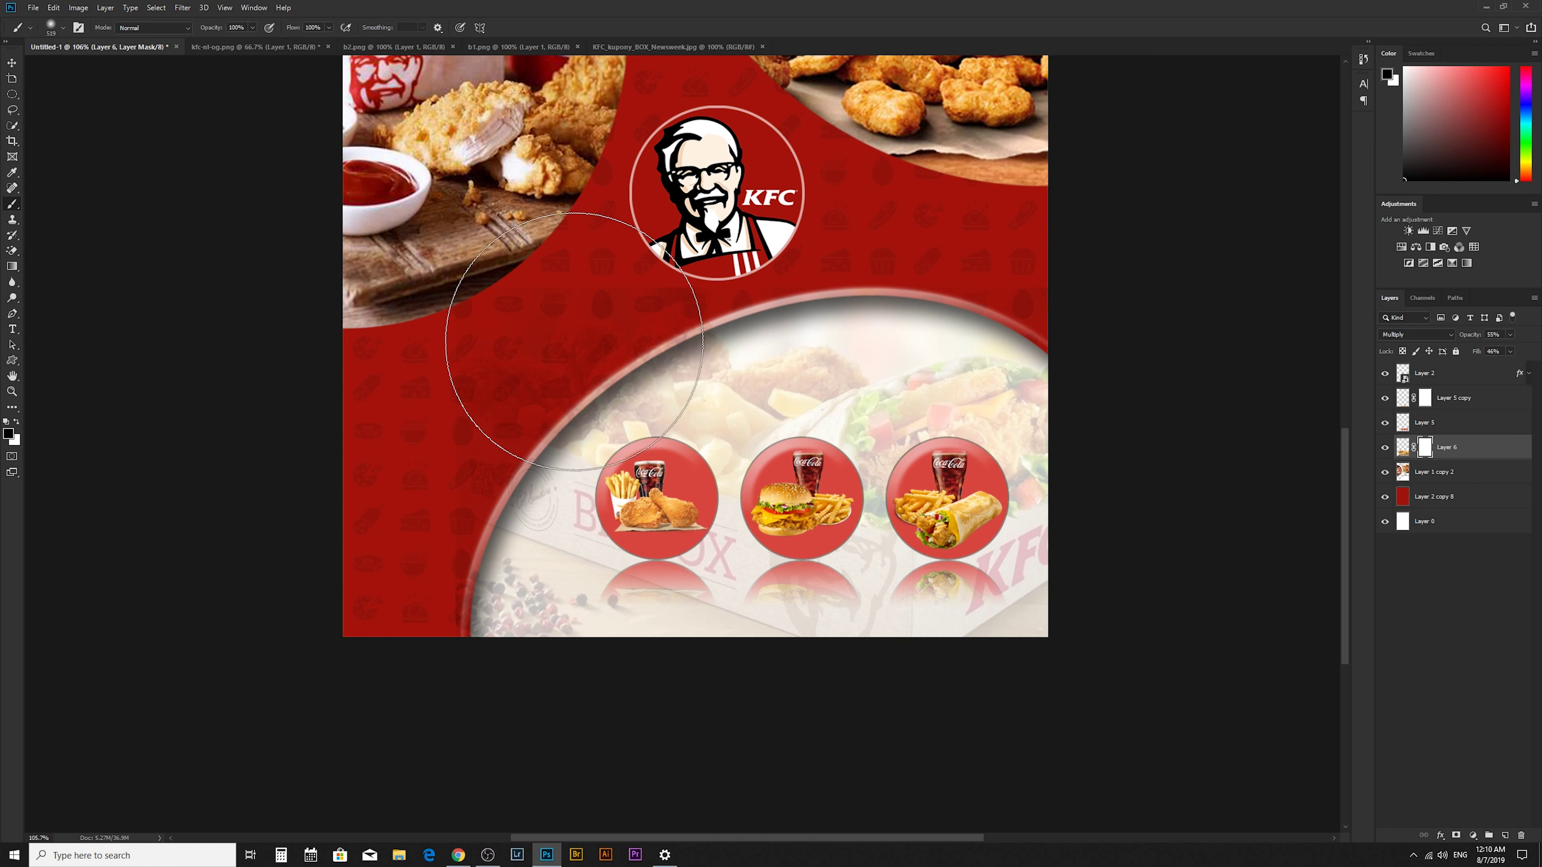
- Resize the soft brush to about 171 px and paint black on the mask over the red background
{"action": "right_click", "coordinate": [620, 327], "text": "alt"}
{"action": "mouse_move", "coordinate": [620, 327]}
{"action": "left_mouse_down"}
{"action": "mouse_move", "coordinate": [490, 333]}
{"action": "mouse_move", "coordinate": [508, 331]}
{"action": "left_mouse_up"}
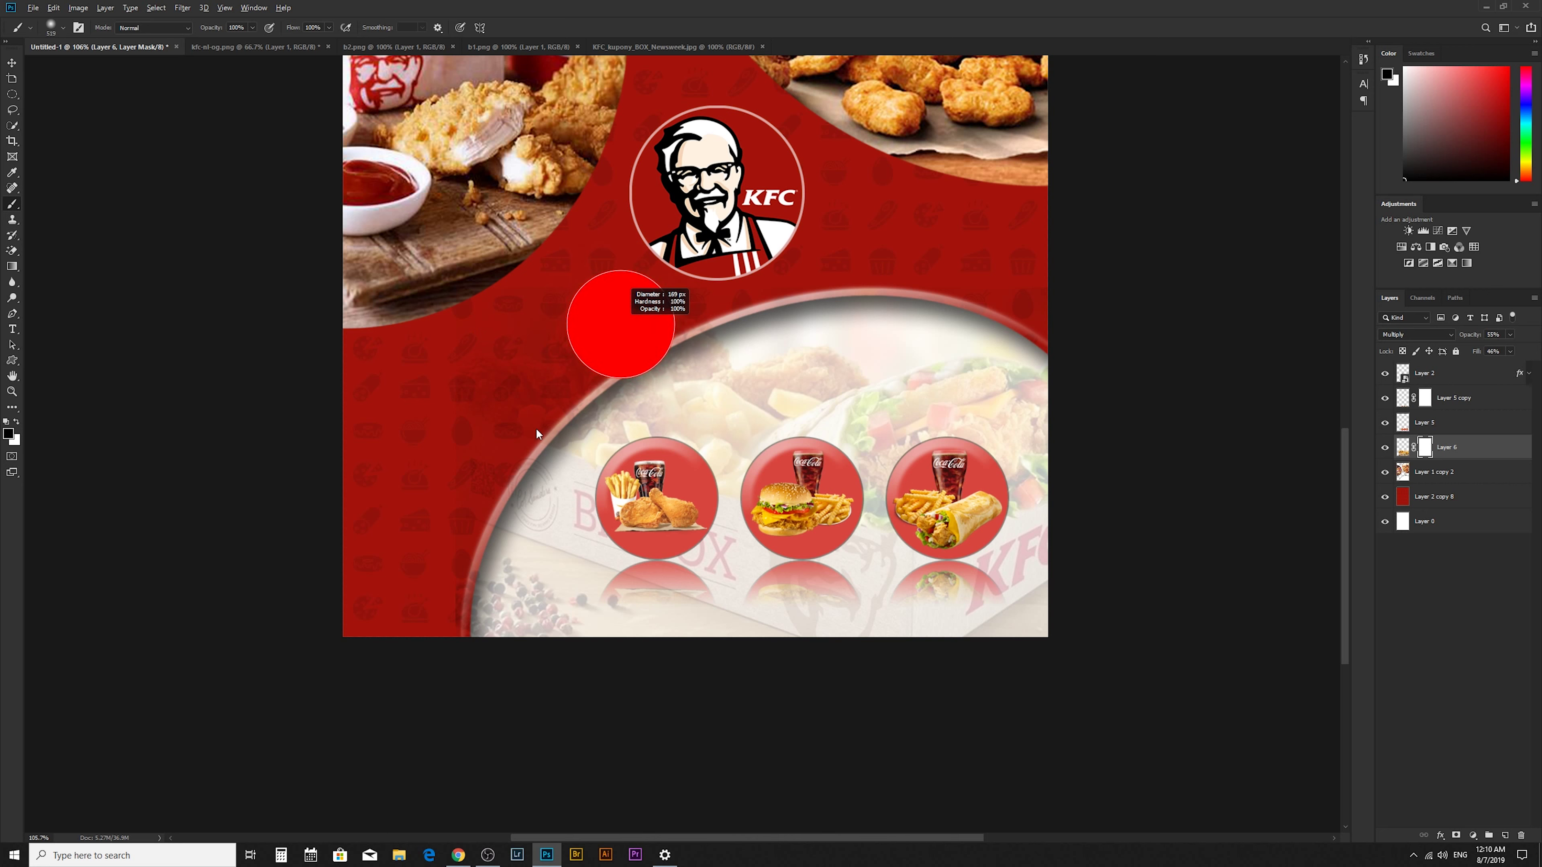
{"action": "mouse_move", "coordinate": [511, 226]}
{"action": "left_mouse_down"}
{"action": "mouse_move", "coordinate": [515, 384]}
{"action": "mouse_move", "coordinate": [412, 609]}
{"action": "left_mouse_up"}
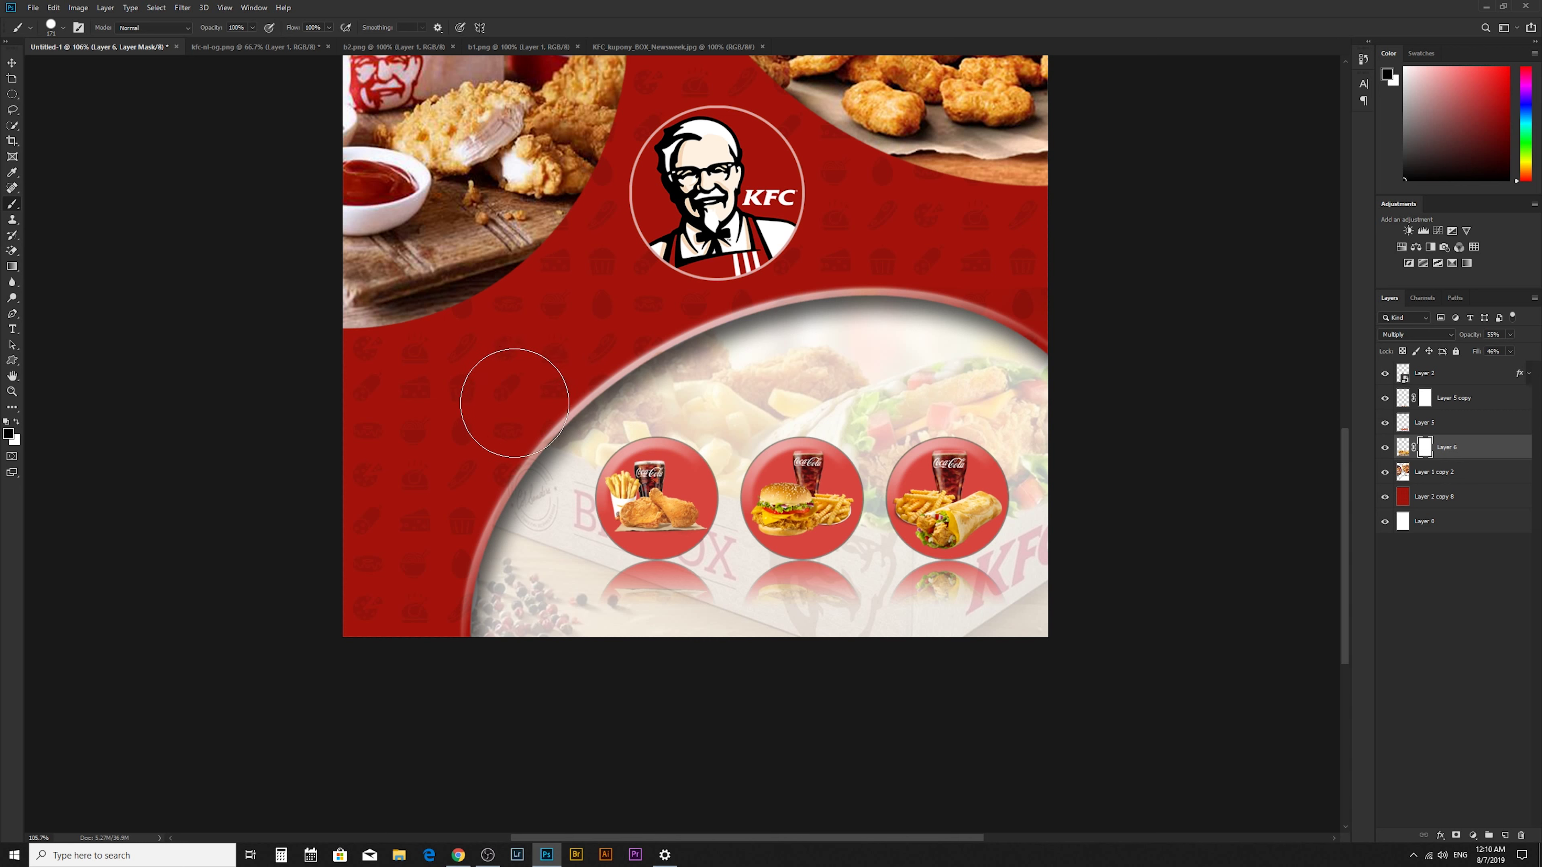
{"action": "mouse_move", "coordinate": [417, 623]}
{"action": "left_mouse_down"}
{"action": "mouse_move", "coordinate": [554, 224]}
{"action": "mouse_move", "coordinate": [595, 304]}
{"action": "mouse_move", "coordinate": [720, 260]}
{"action": "mouse_move", "coordinate": [972, 257]}
{"action": "left_mouse_up"}
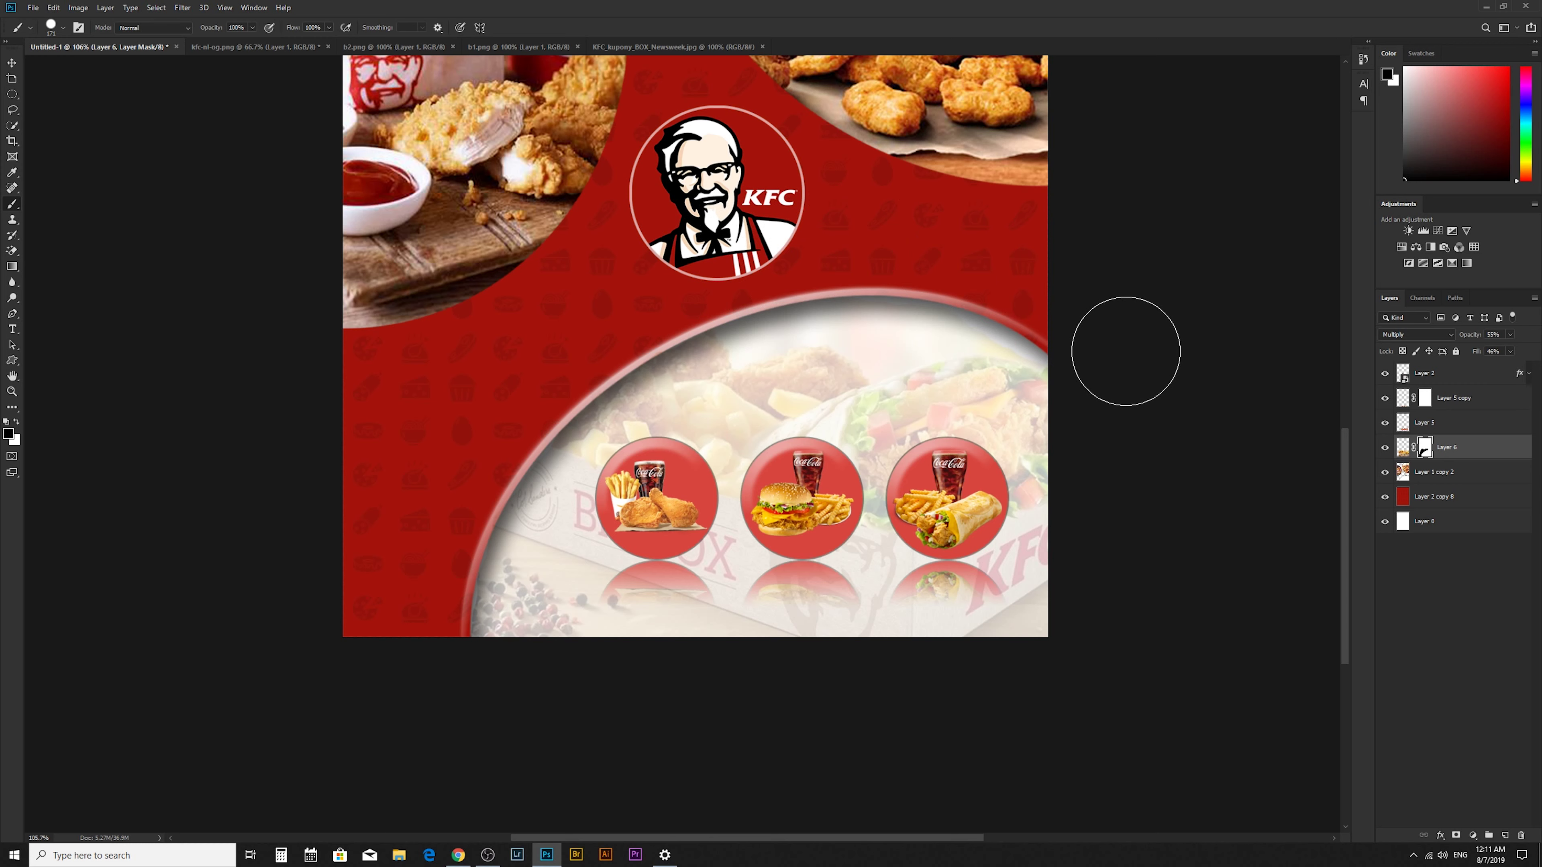
{"action": "key", "text": "z"}
{"action": "key", "text": "ctrl+minus"}
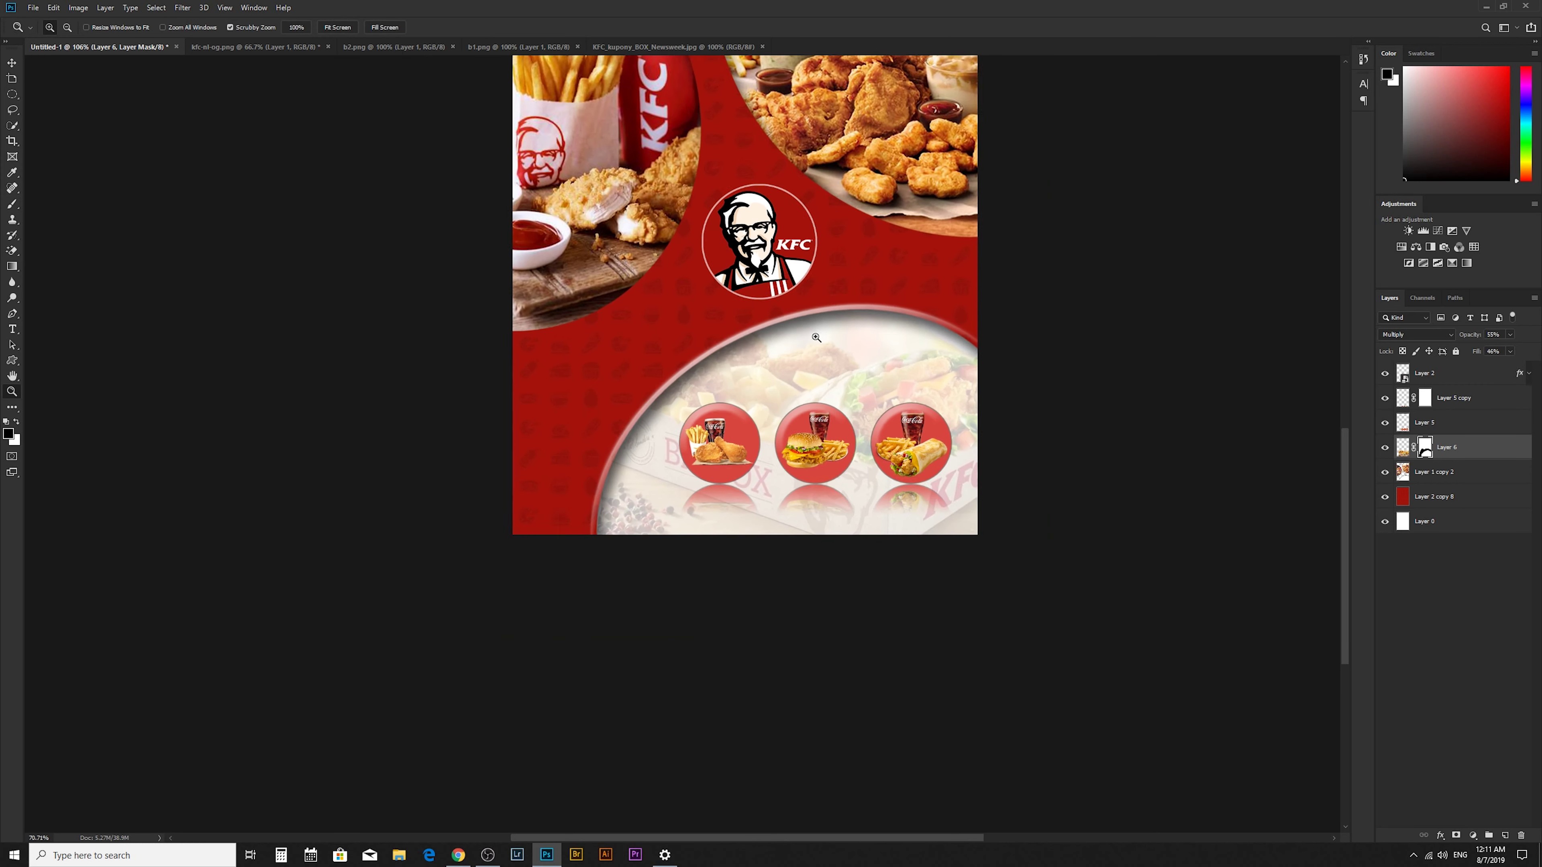
{"action": "key", "text": "ctrl+minus"}
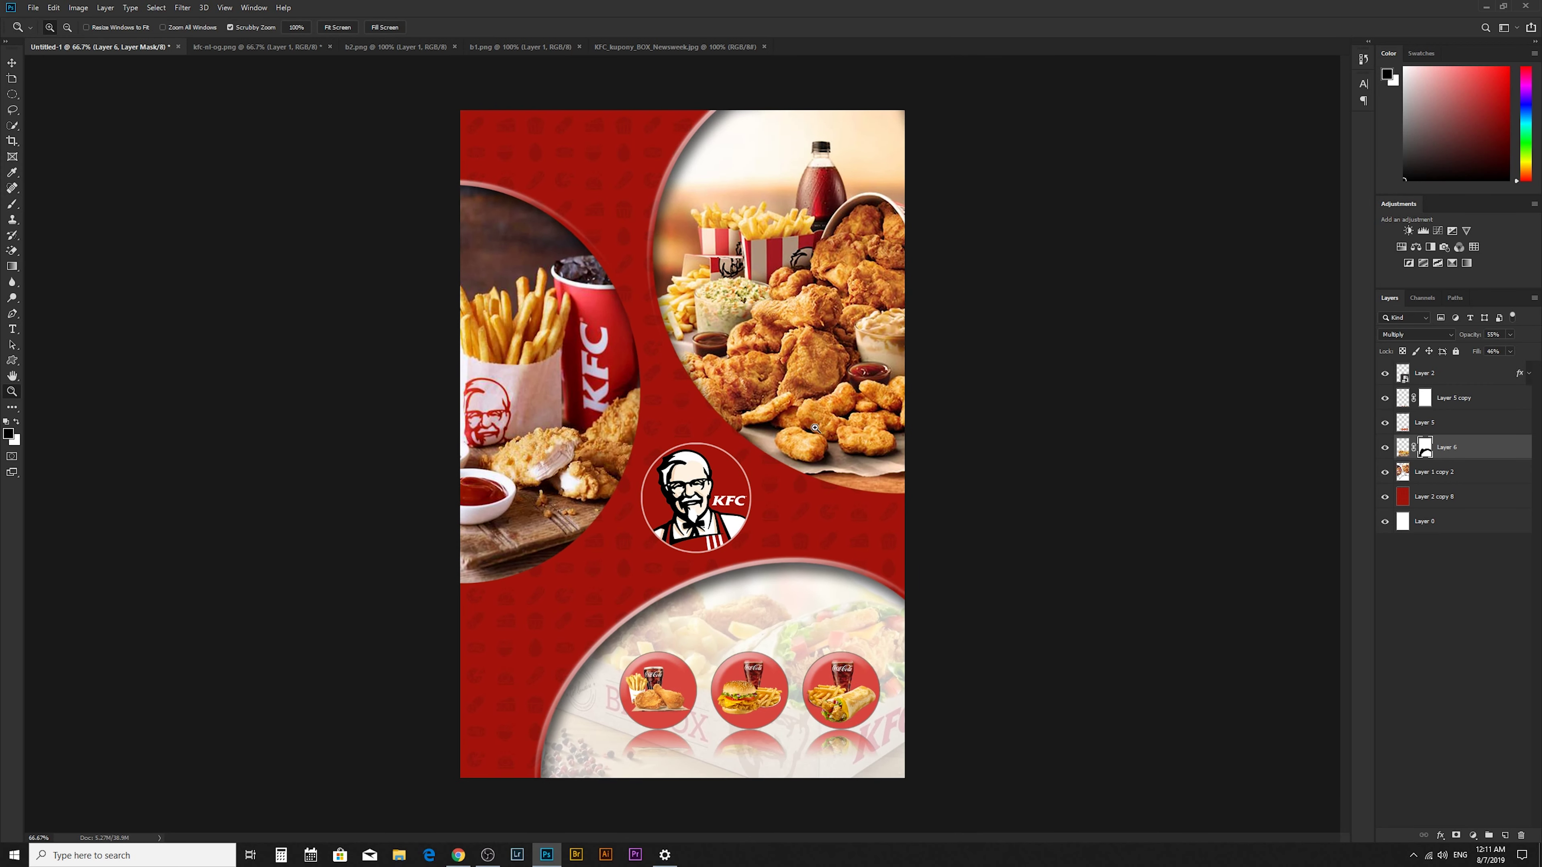
{"action": "left_click", "coordinate": [794, 428]}
{"action": "left_click_drag", "start_coordinate": [876, 359], "coordinate": [782, 475]}
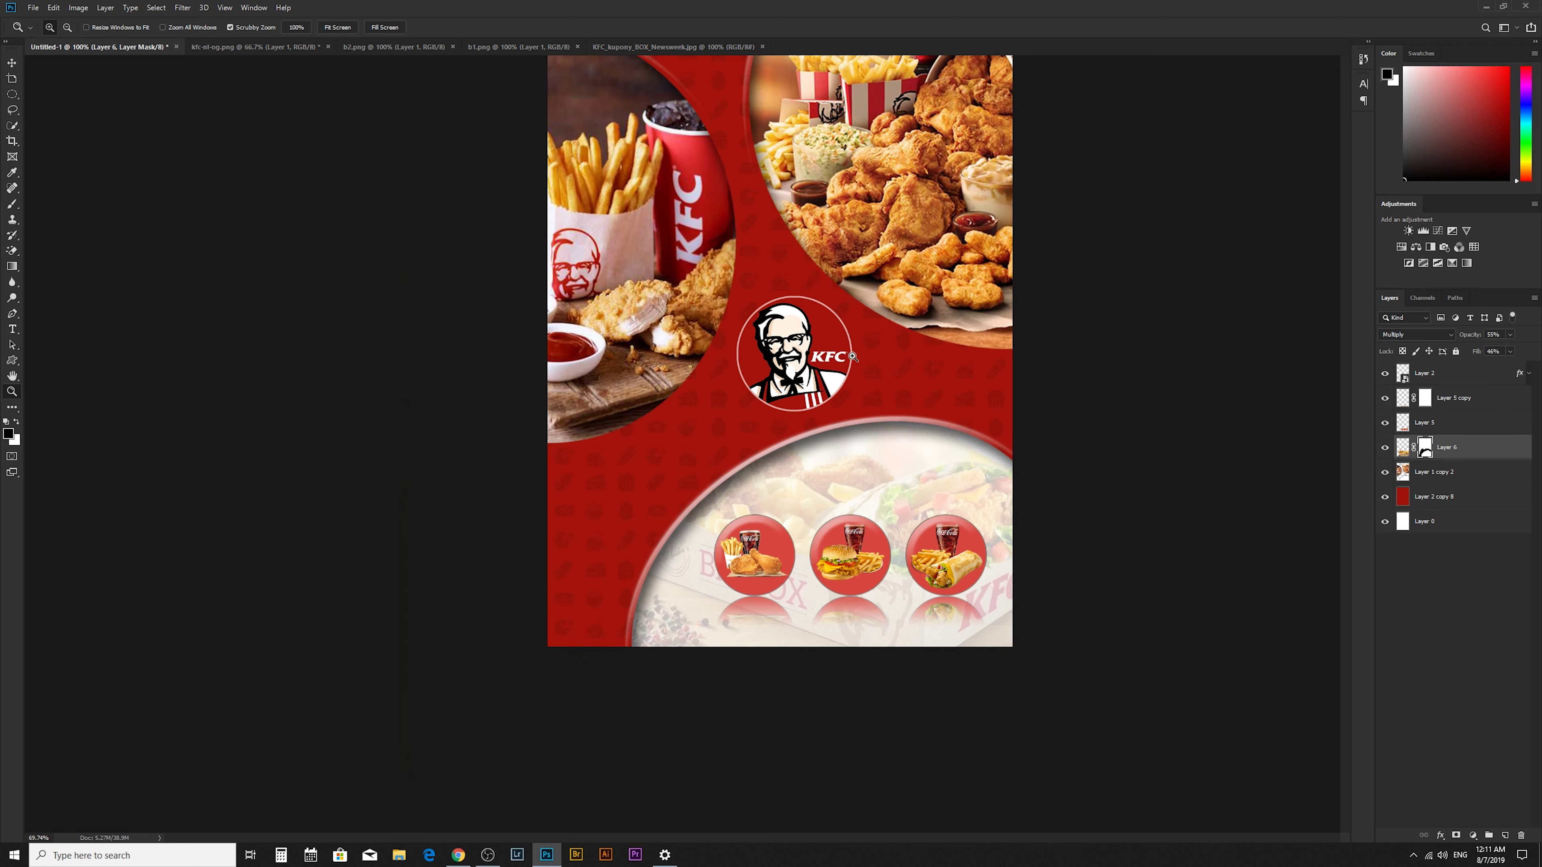